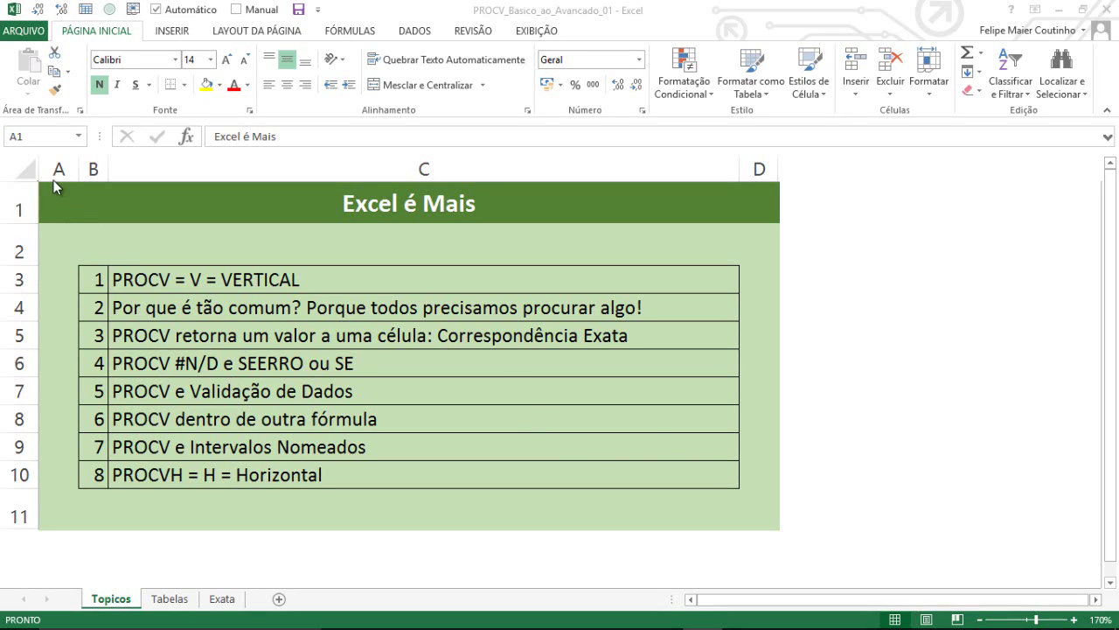
Step: Examine the horizontal Notas table on the Tabelas sheet, highlighting its Brinquedos and Cód. rows
key("ctrl+Page_Down")
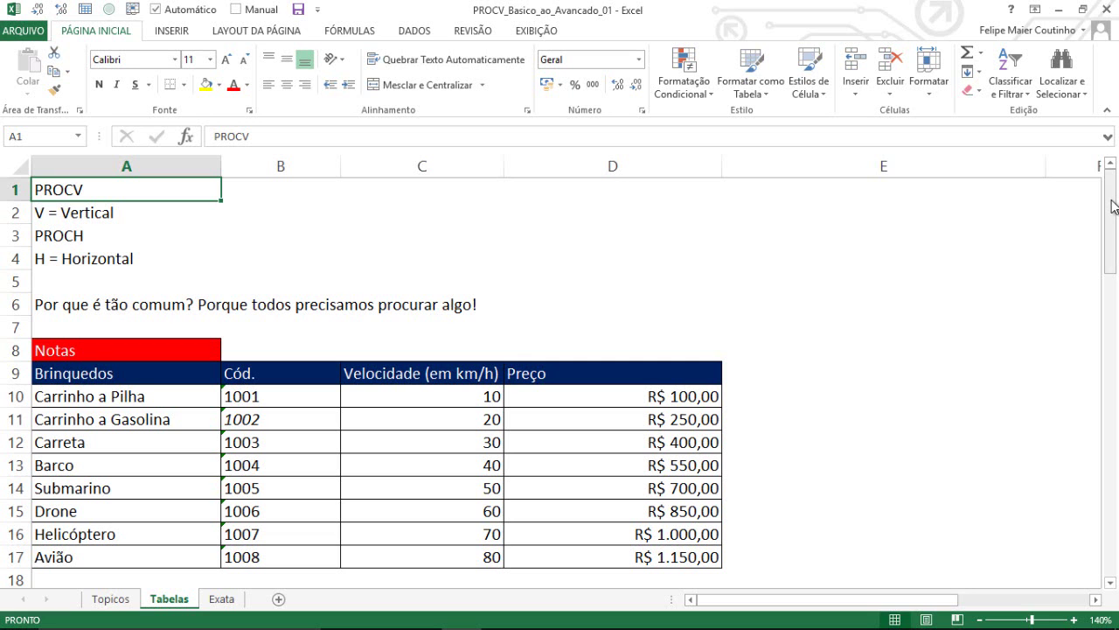
left_click_drag(1113, 206, 1077, 311)
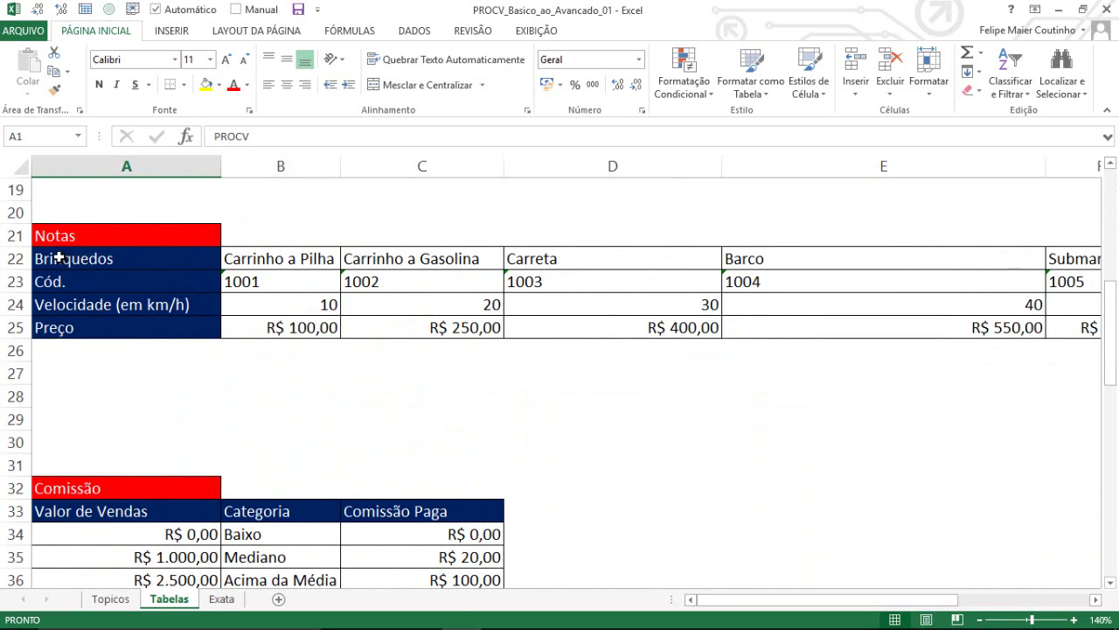
left_click_drag(257, 253, 632, 253)
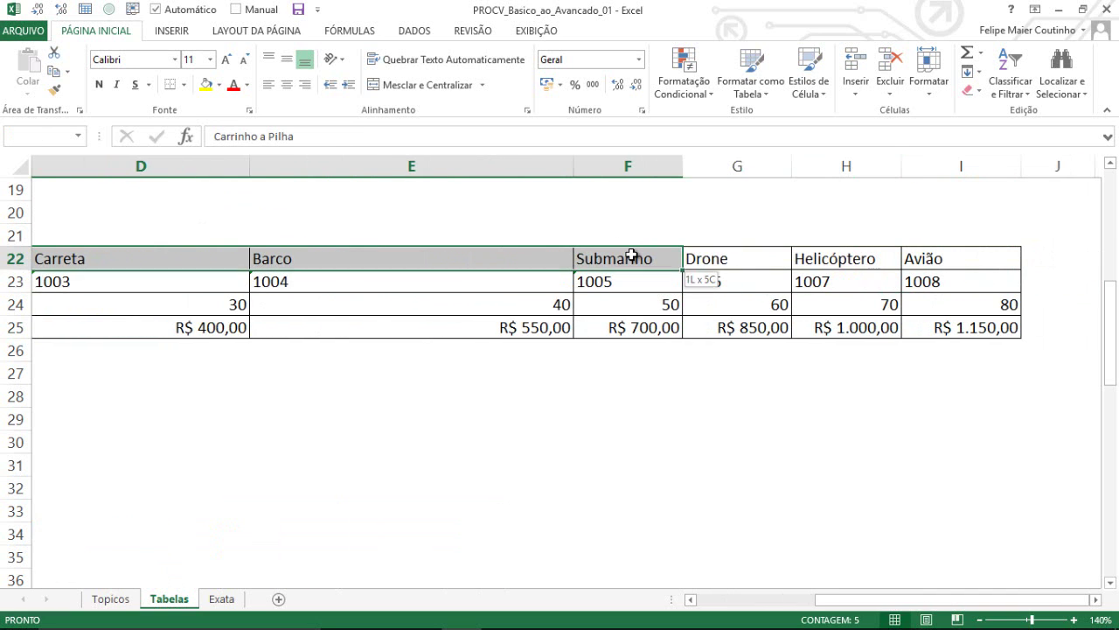
left_click_drag(874, 602, 687, 601)
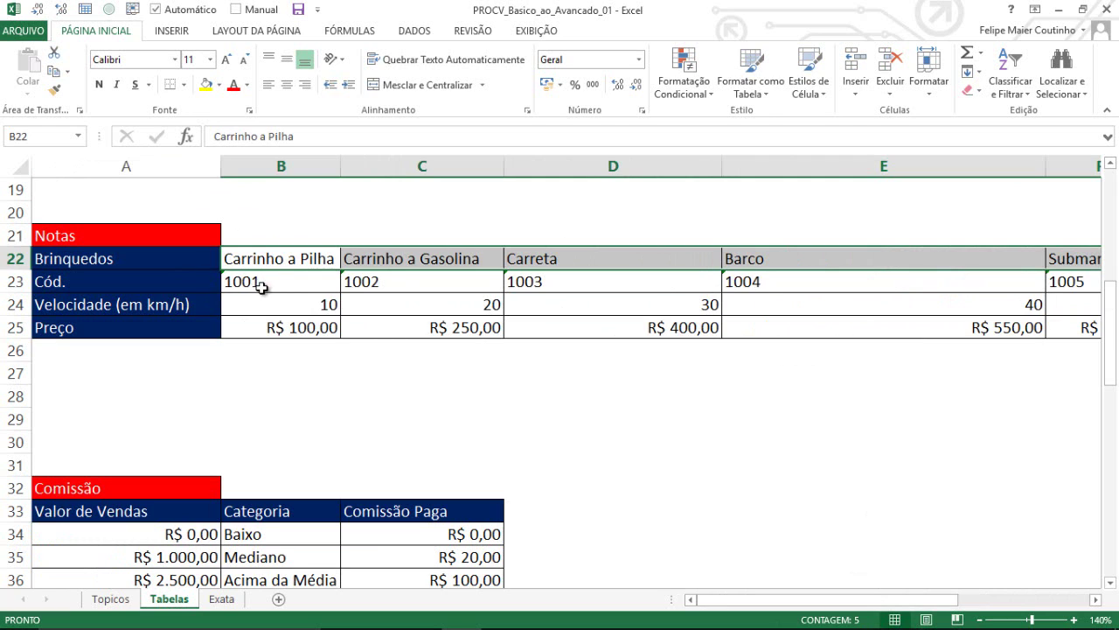
left_click_drag(259, 283, 472, 282)
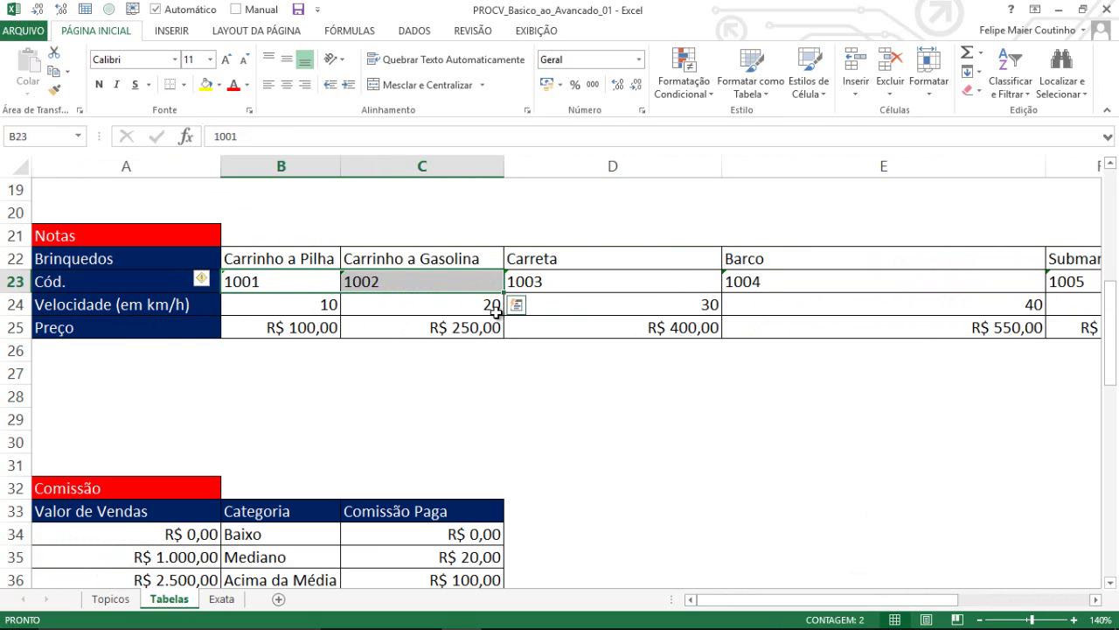
left_click(5, 258)
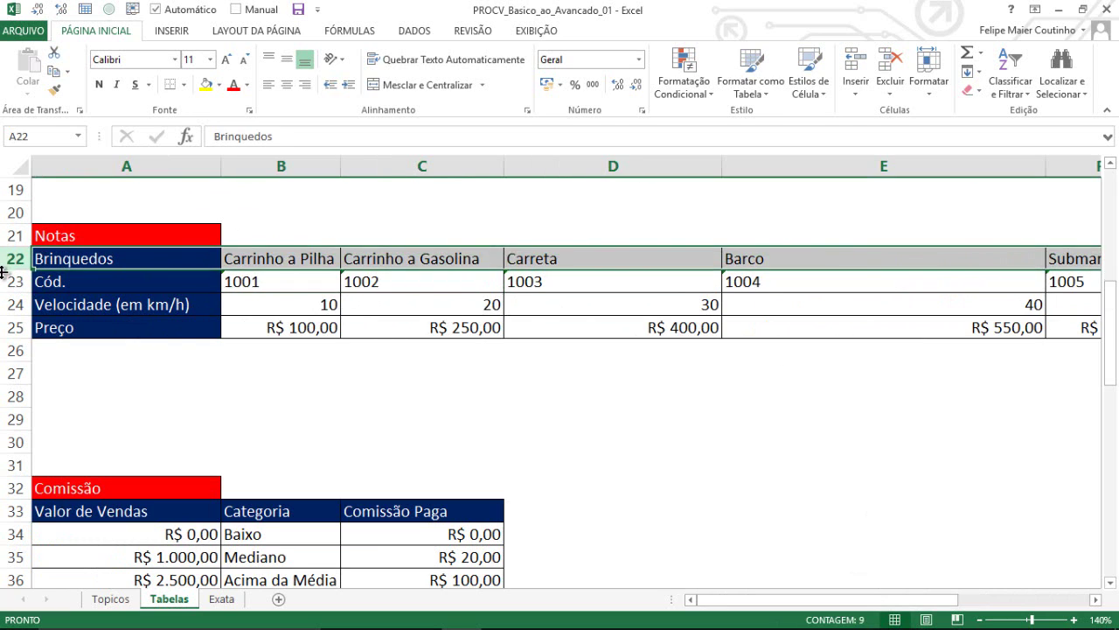
left_click(5, 278)
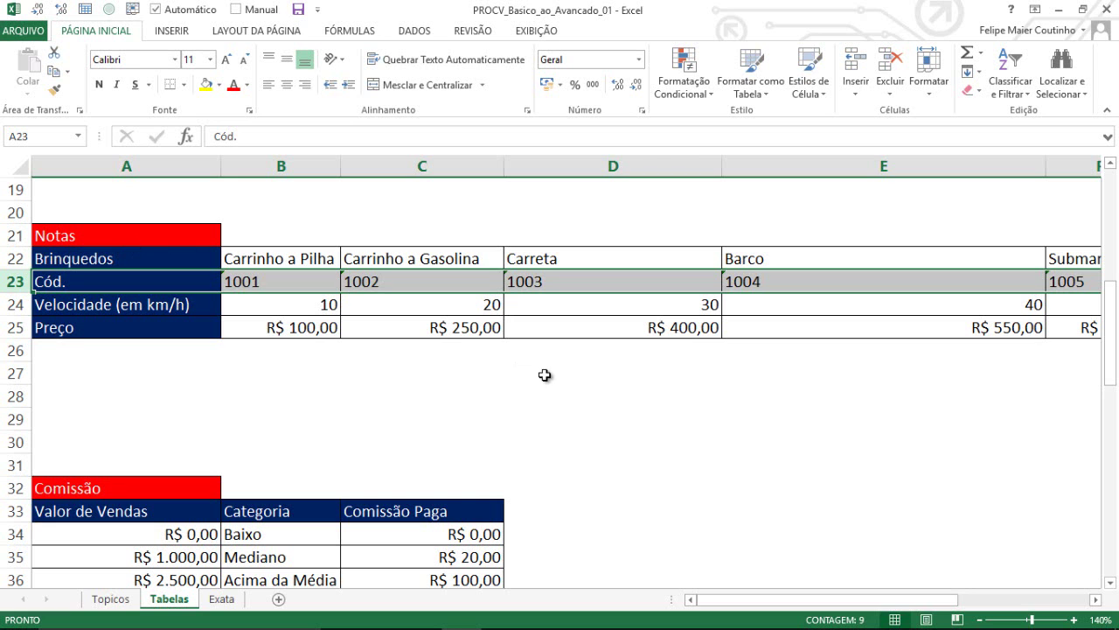
Step: Review the Comissão table's sales values, category and commission, and the Impostos table's limits, rates and tax amounts
left_click_drag(1115, 343, 1104, 421)
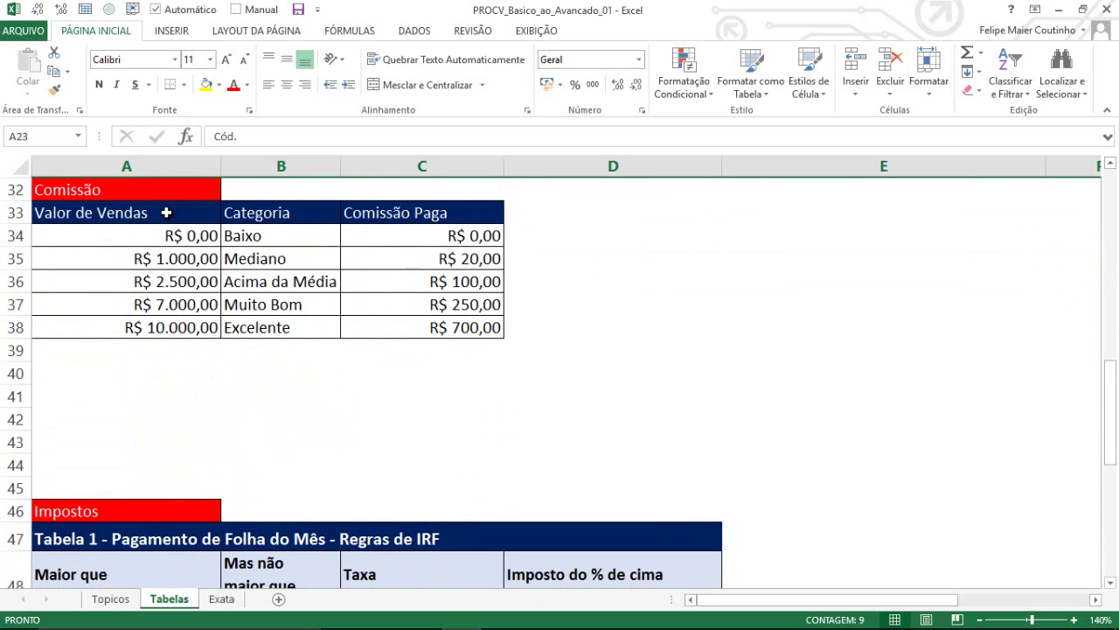
left_click_drag(162, 233, 155, 322)
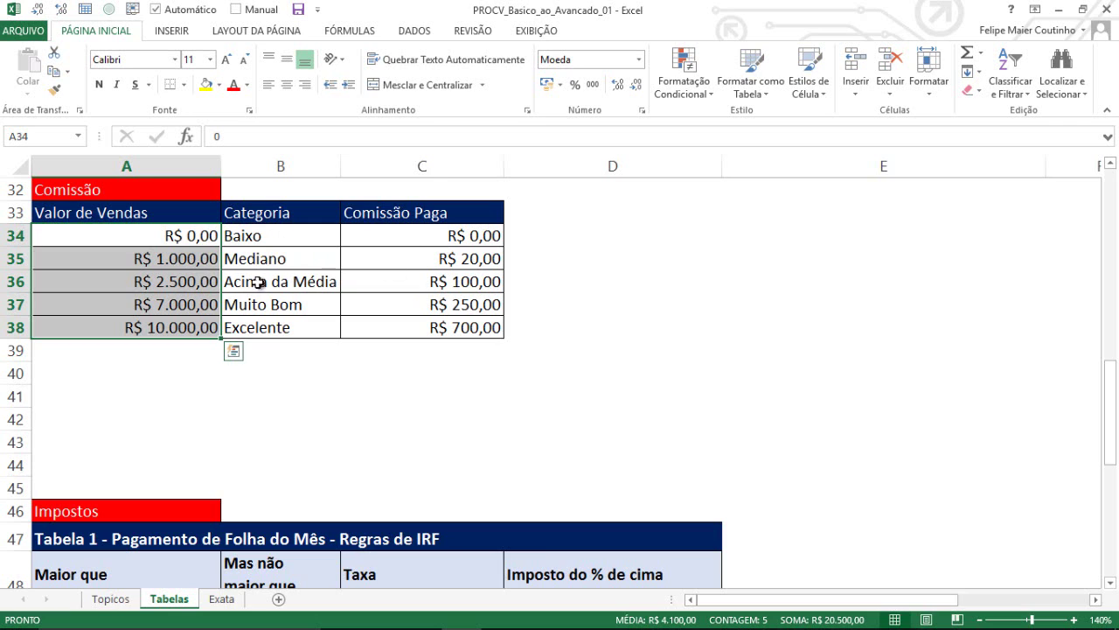
left_click(270, 327)
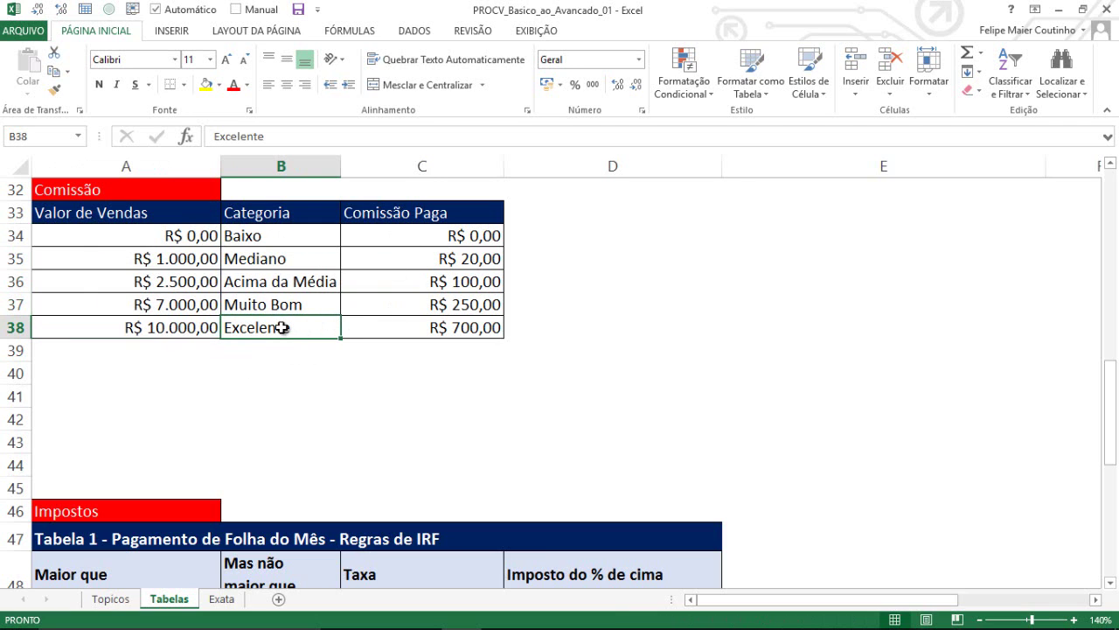
left_click(418, 329)
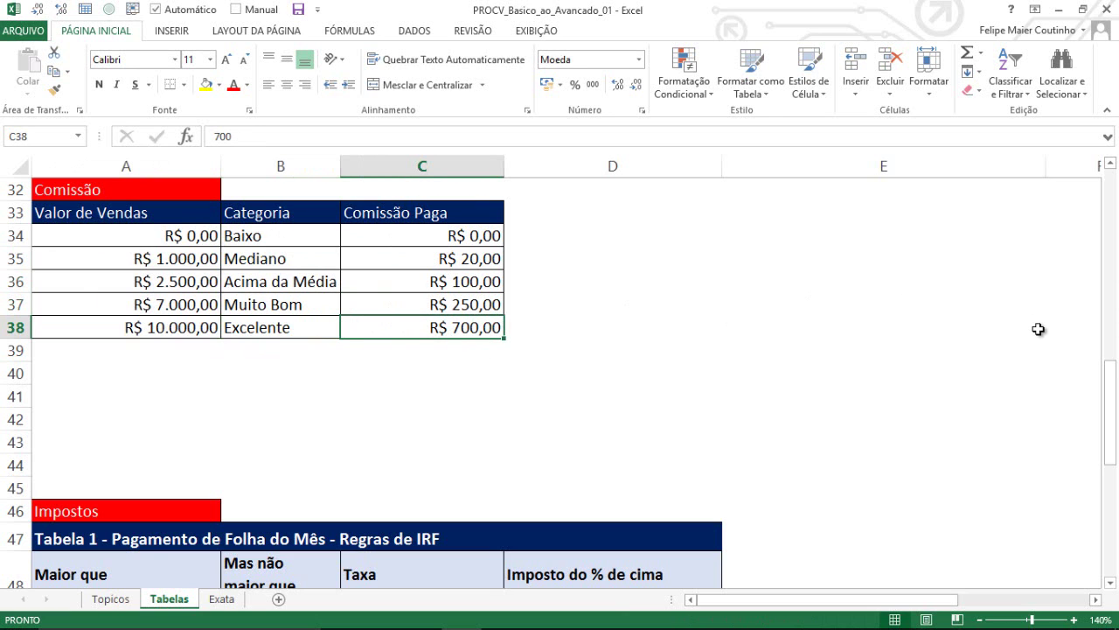
left_click_drag(1109, 404, 1109, 470)
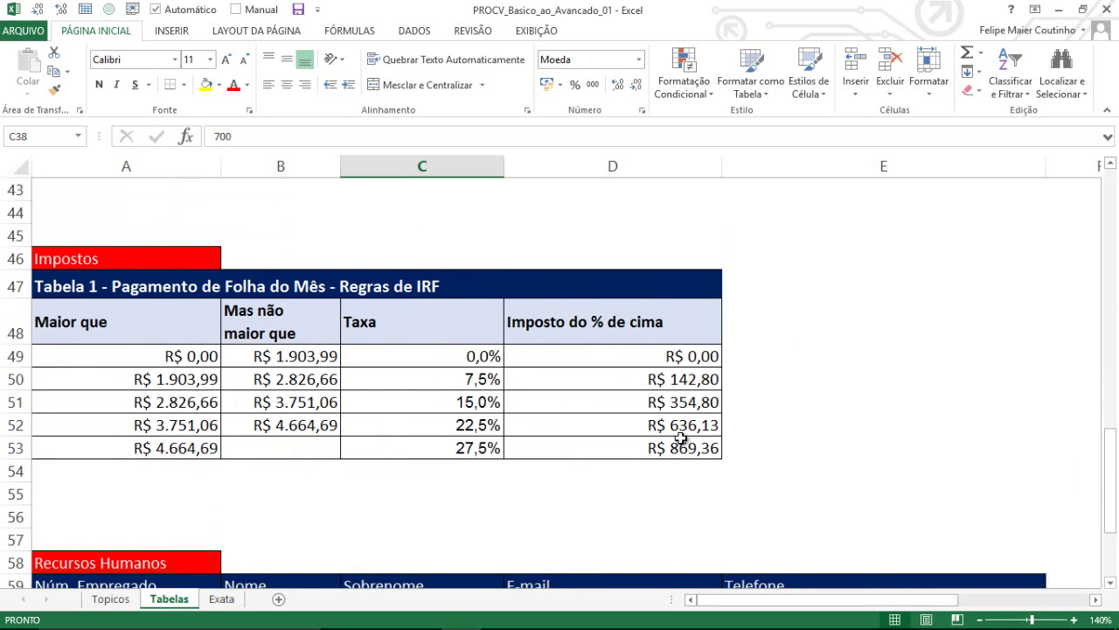
left_click_drag(682, 442, 225, 307)
Step: Examine the Recursos Humanos table, highlighting the employee number column and one employee's name, e-mail and phone cells
left_click_drag(1111, 528, 1112, 583)
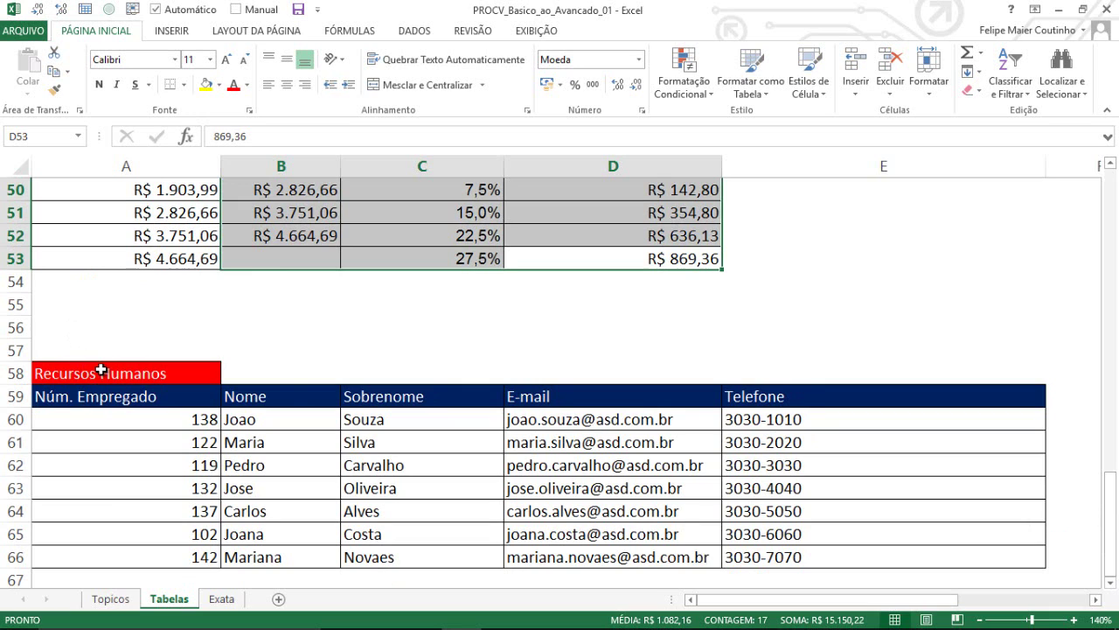
left_click_drag(127, 400, 154, 562)
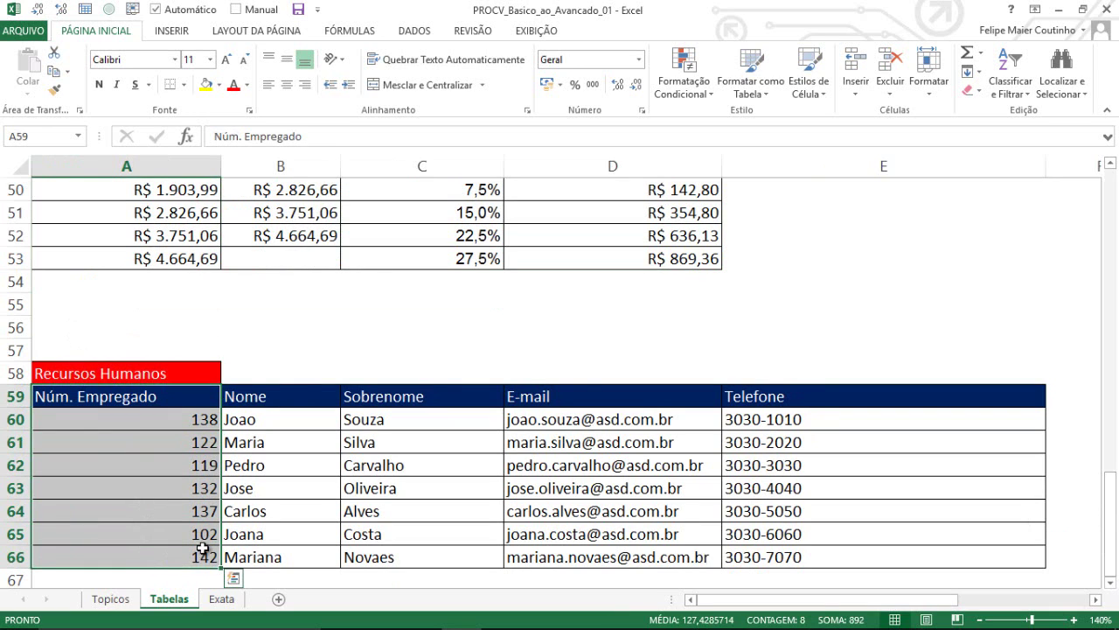
left_click(97, 507)
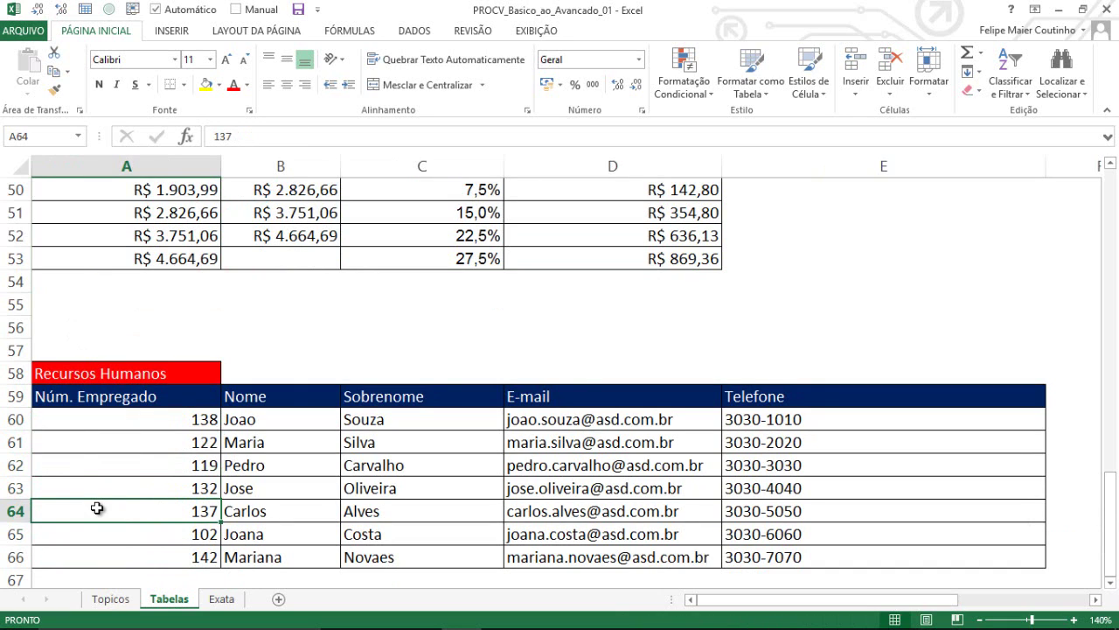
left_click_drag(259, 519, 390, 521)
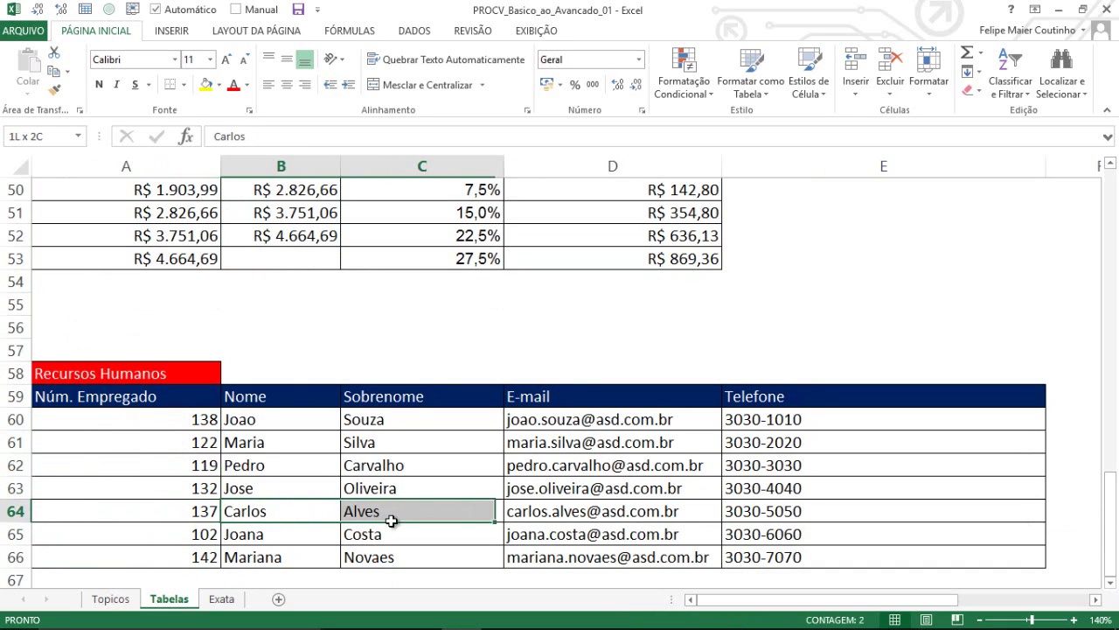
left_click(575, 514)
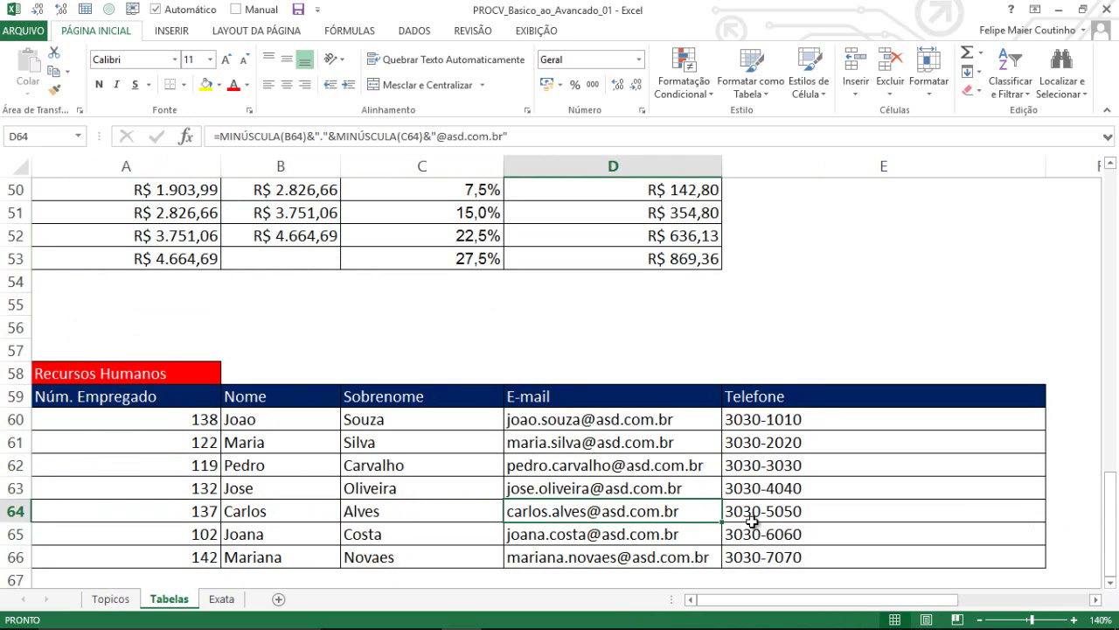
left_click(783, 521)
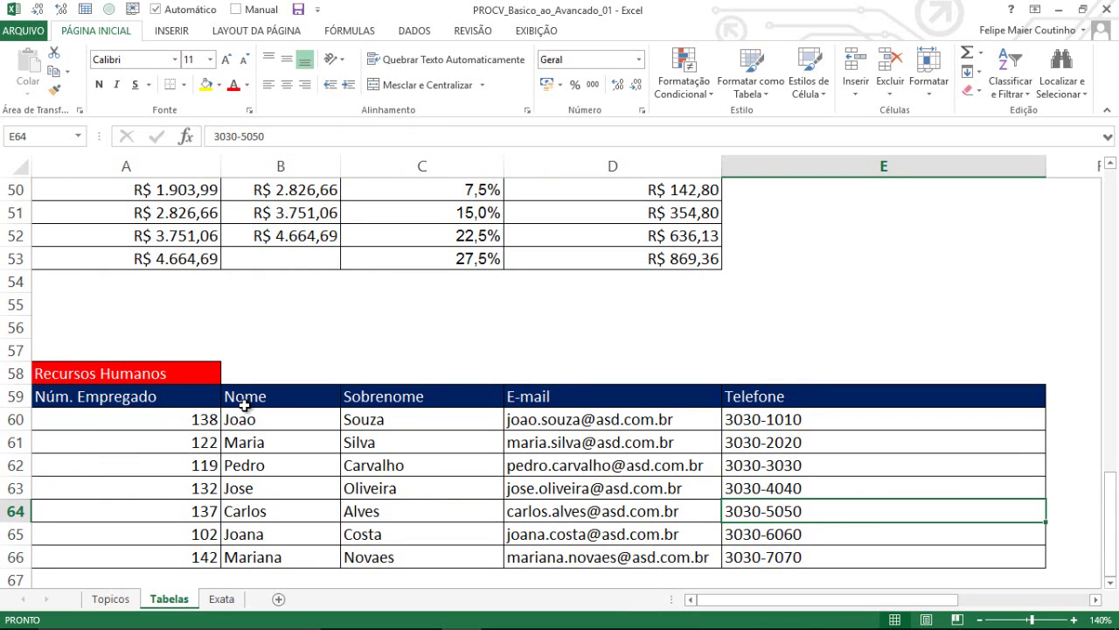
Step: Go to the Exata sheet and look through the toy table's headers from Brinquedos to Preço
key("ctrl+Page_Down")
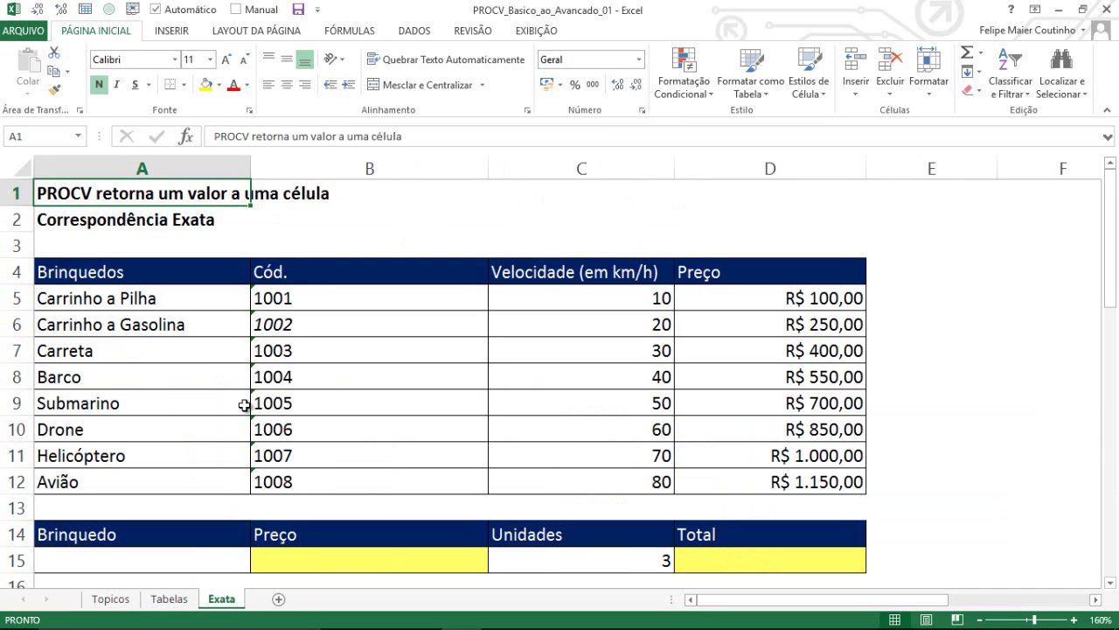
key("Down")
key("Down")
key("Down")
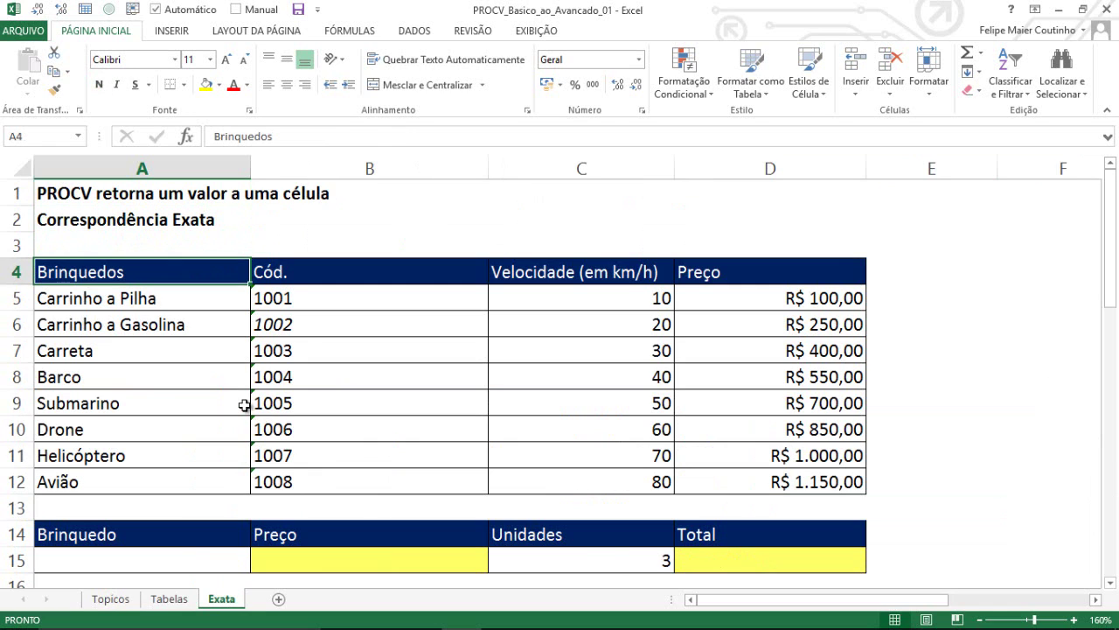
key("Right")
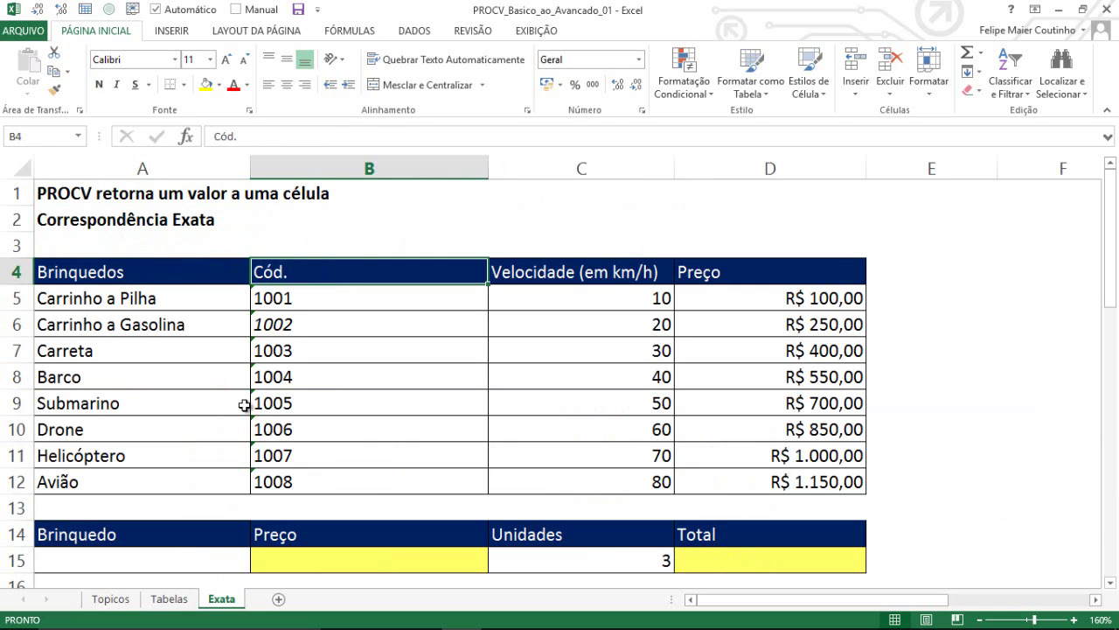
key("Right")
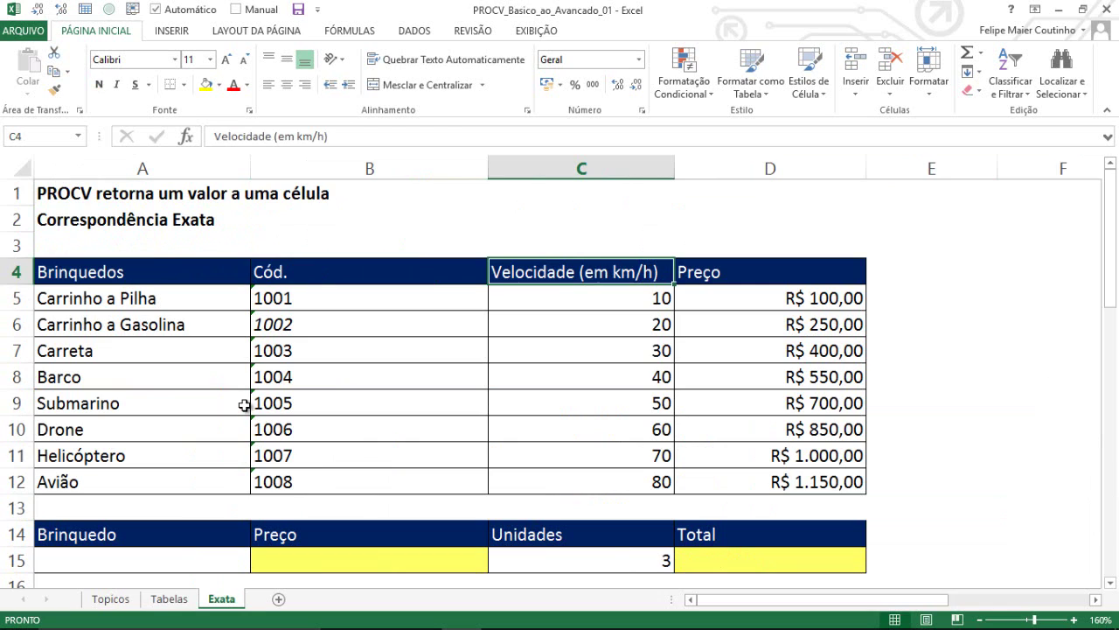
key("Right")
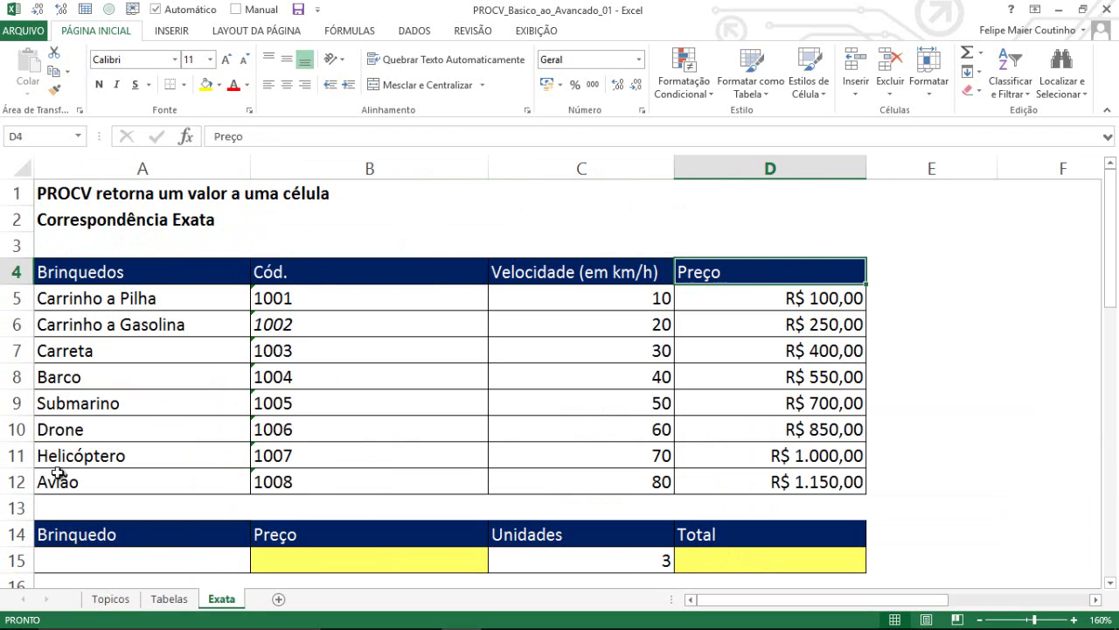
Step: Examine the input and result cells under Brinquedo, Preço, Unidades and Total in row 15
left_click(135, 559)
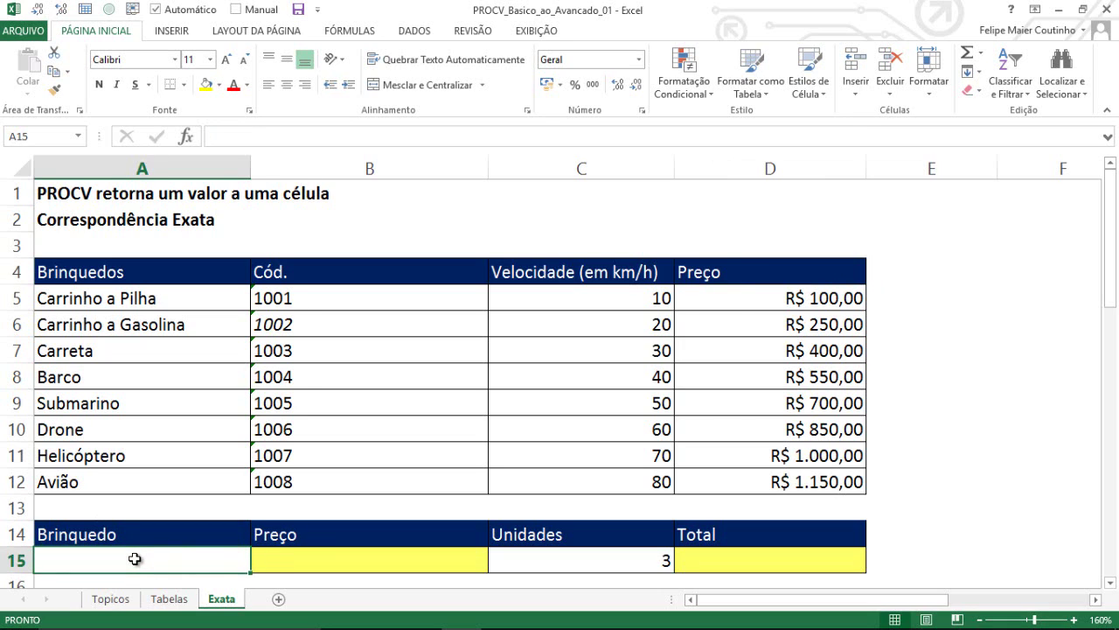
left_click(326, 551)
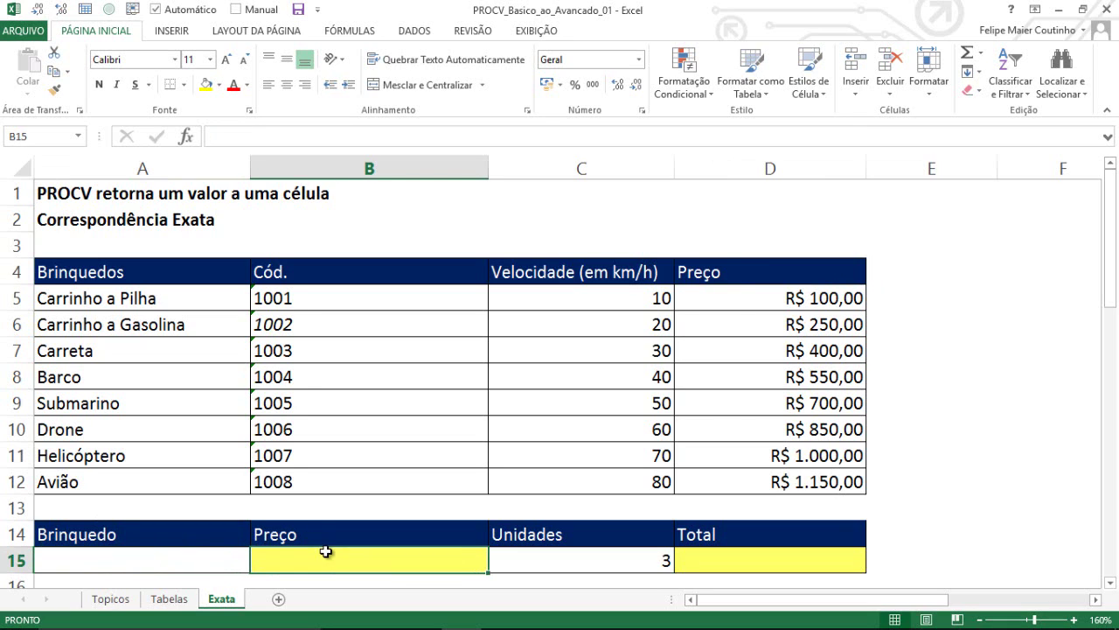
left_click(747, 558)
left_click(573, 560)
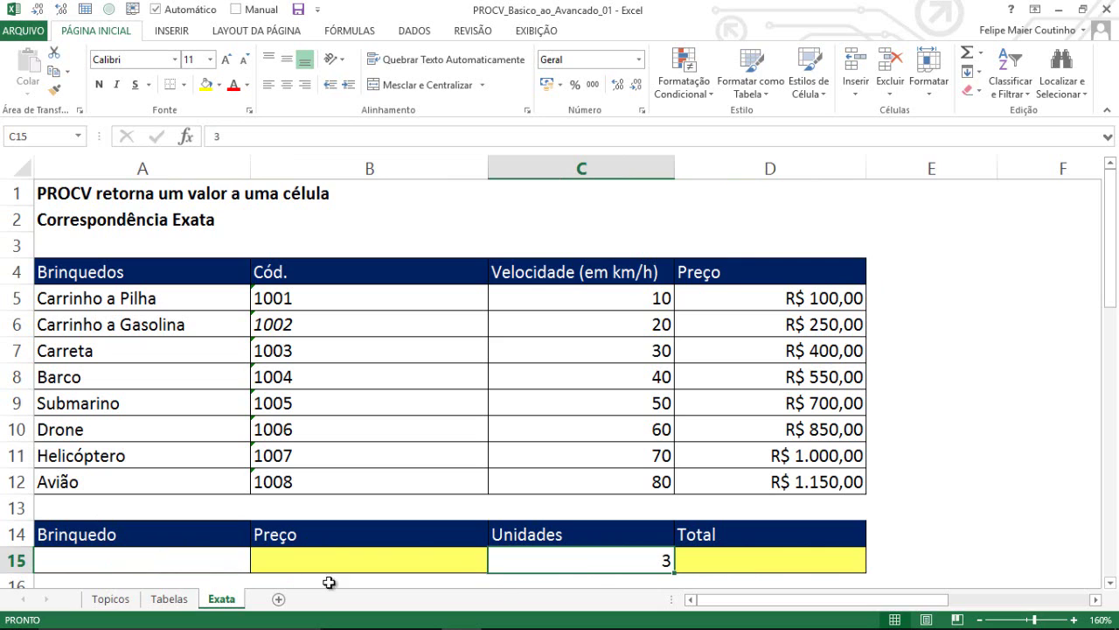
left_click(201, 567)
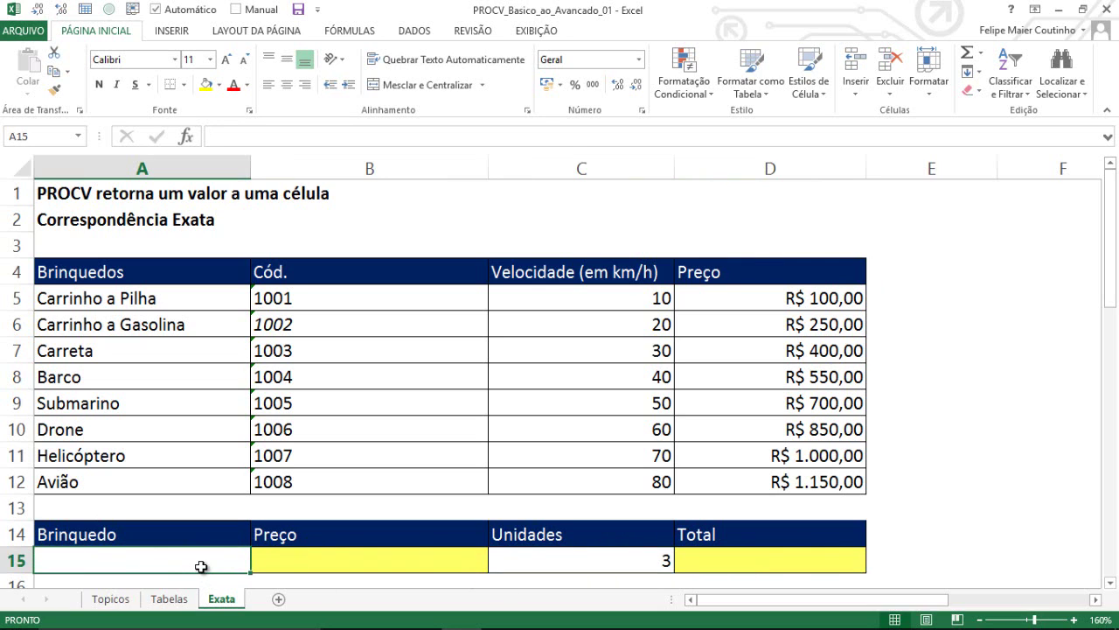
left_click(429, 557)
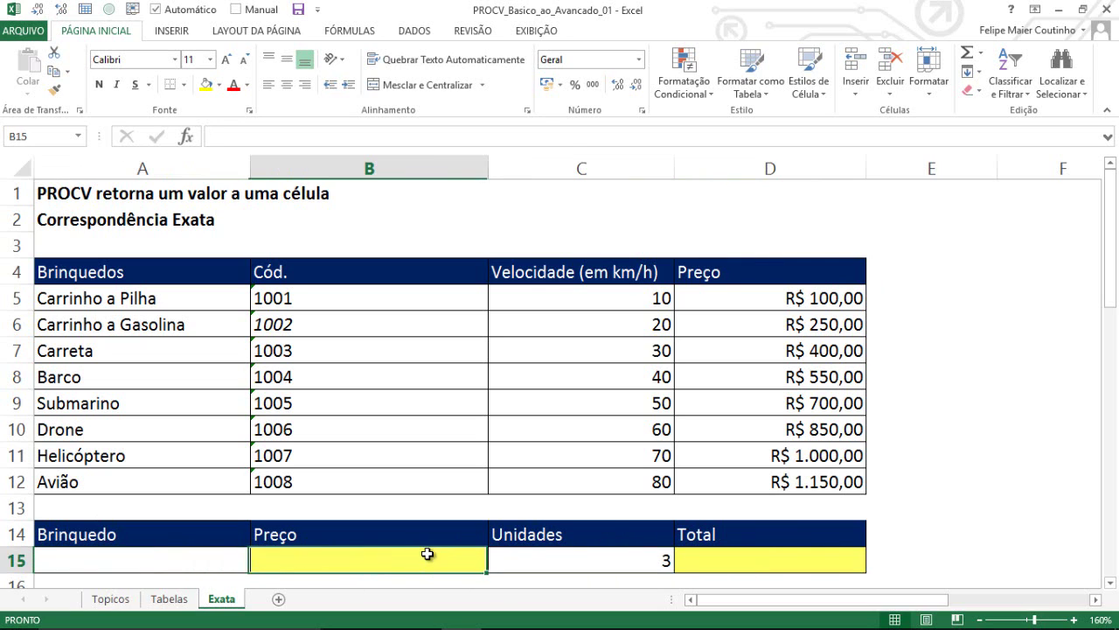
left_click(786, 557)
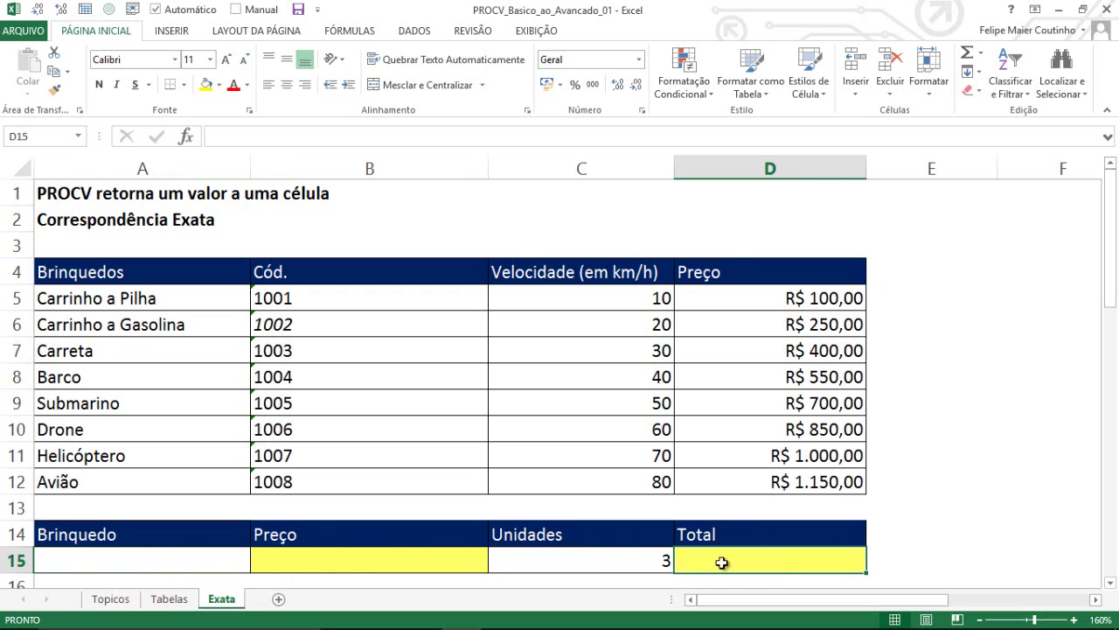
left_click(135, 565)
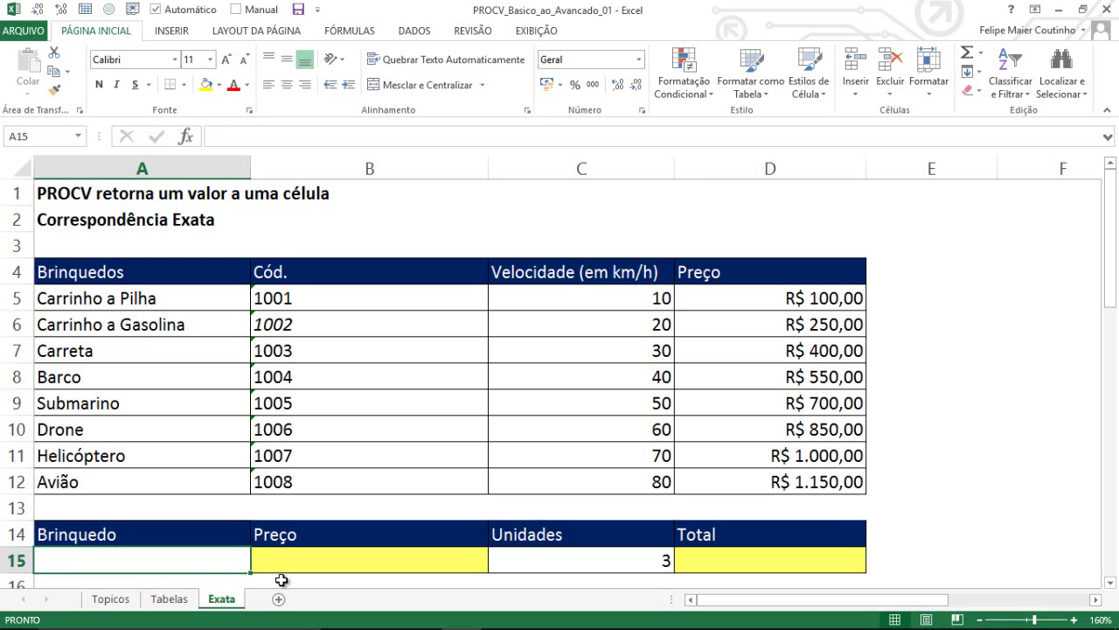
left_click(301, 561)
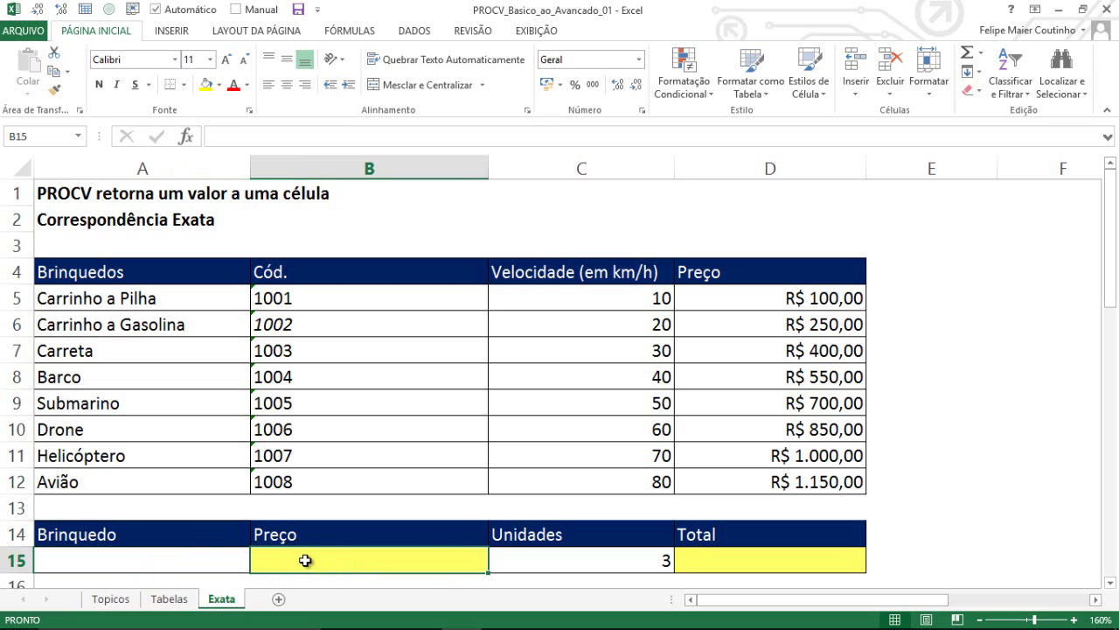
Step: Enter Avião as the toy to look up in cell A15
left_click(171, 554)
type("Avião")
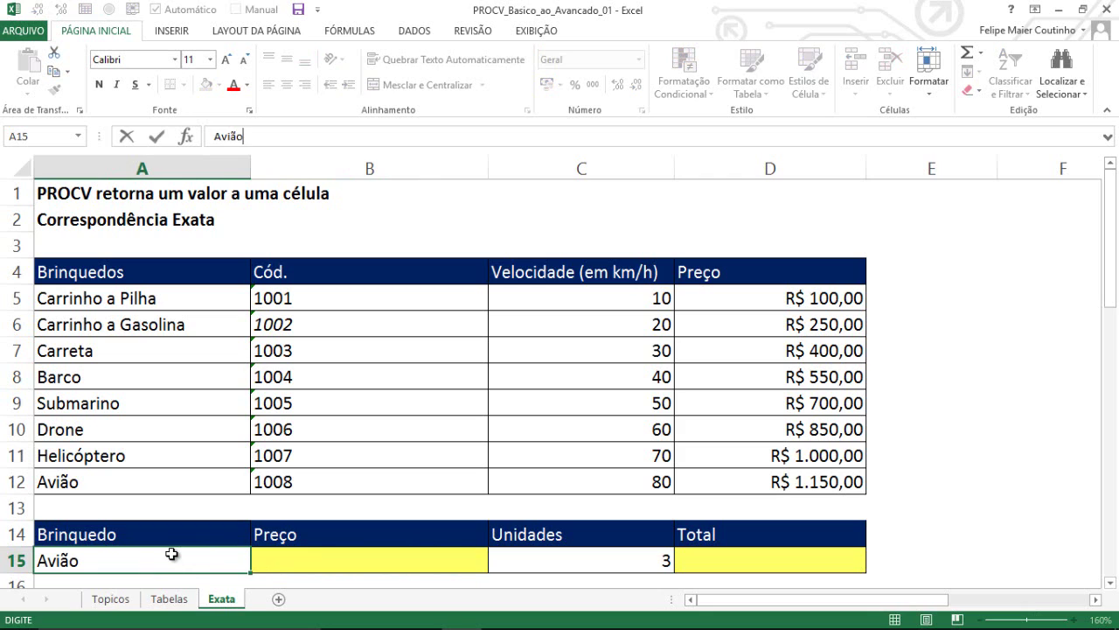
key("Tab")
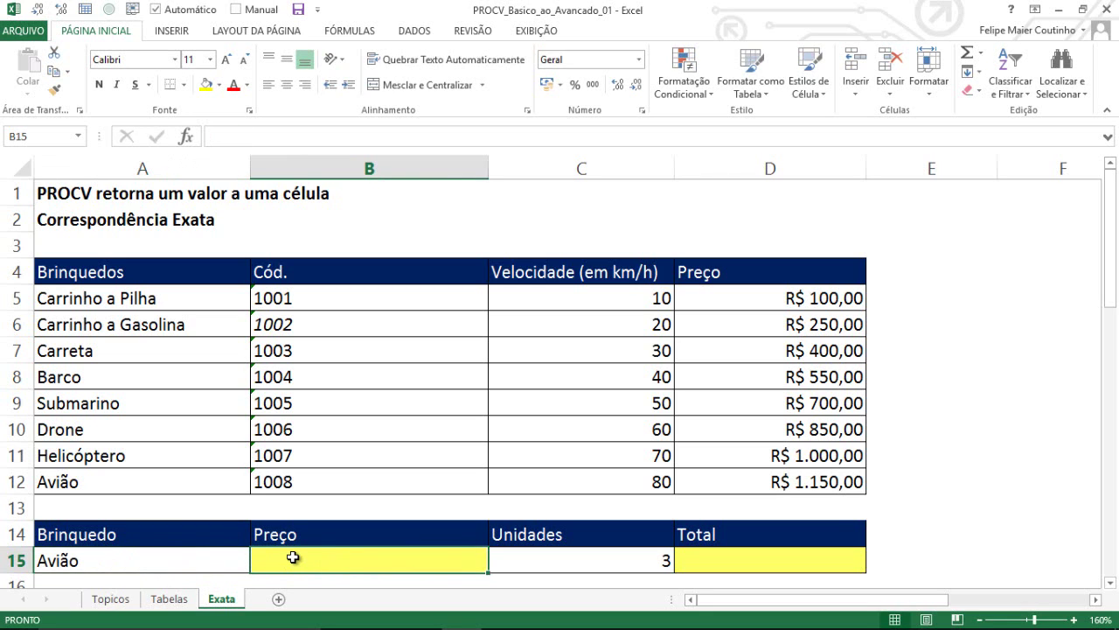
Step: Trace Avião from cell A15 through the Brinquedos column and along row 12 to its value under Preço
left_click(147, 565)
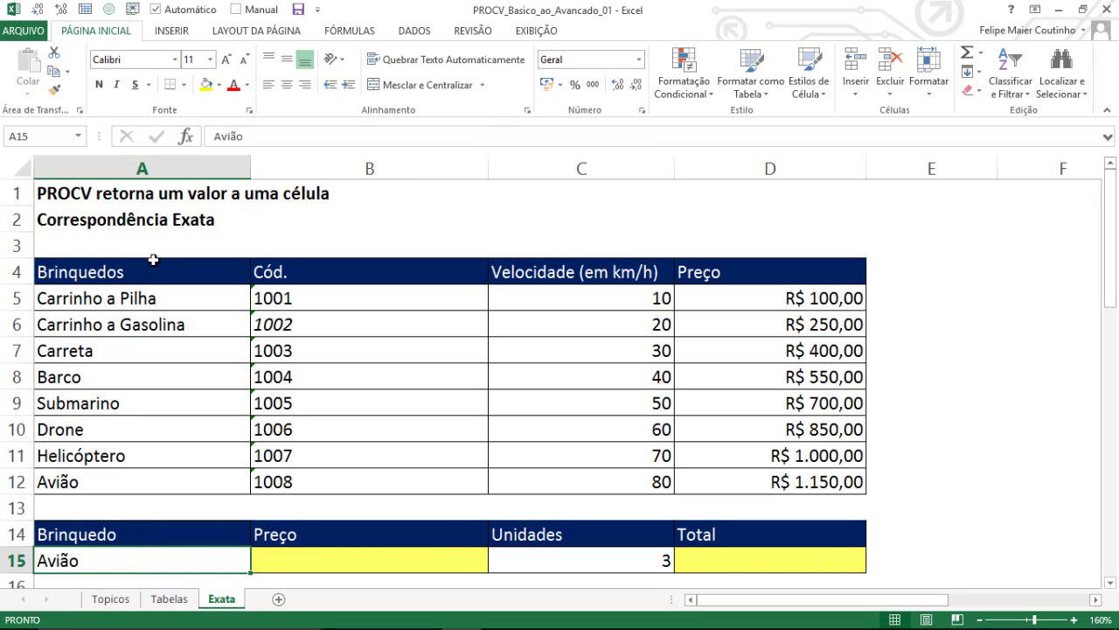
left_click_drag(146, 272, 118, 485)
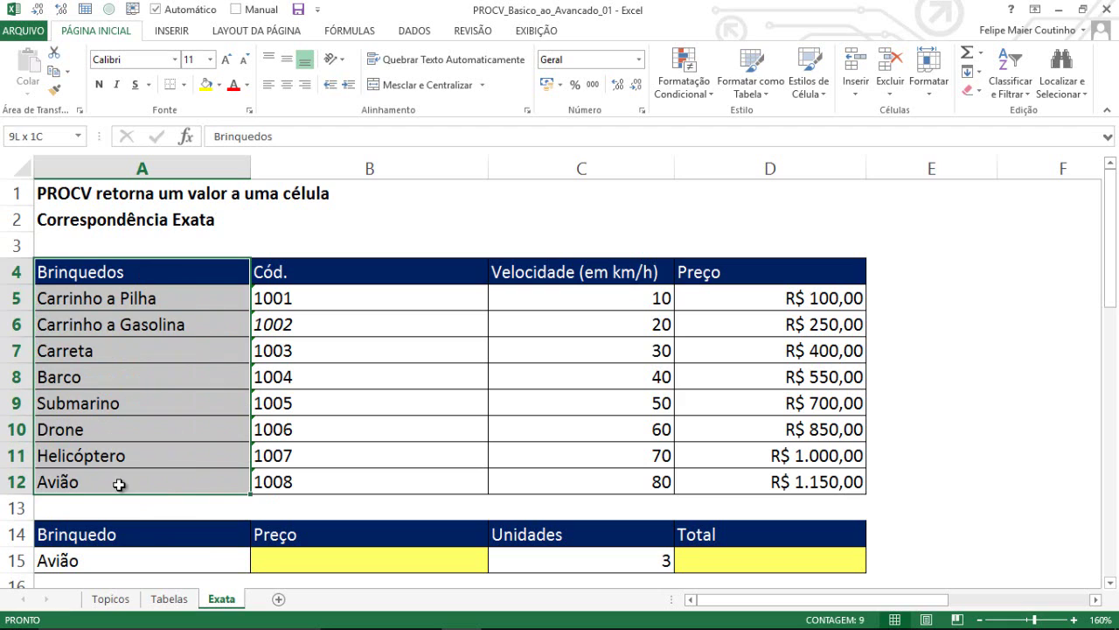
left_click(158, 274)
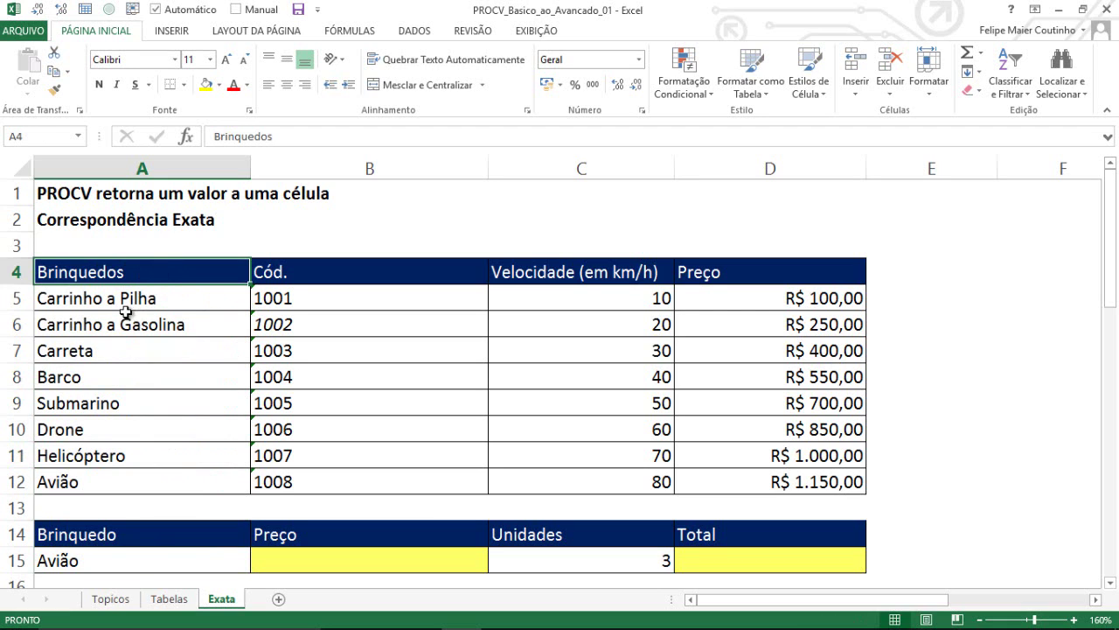
left_click(114, 481)
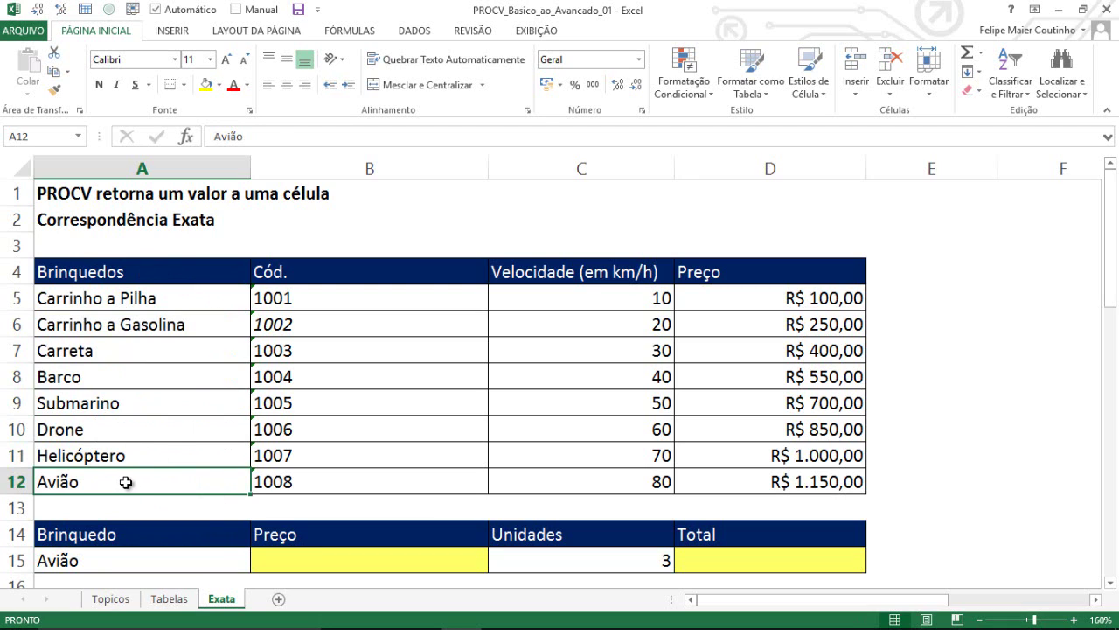
left_click(771, 270)
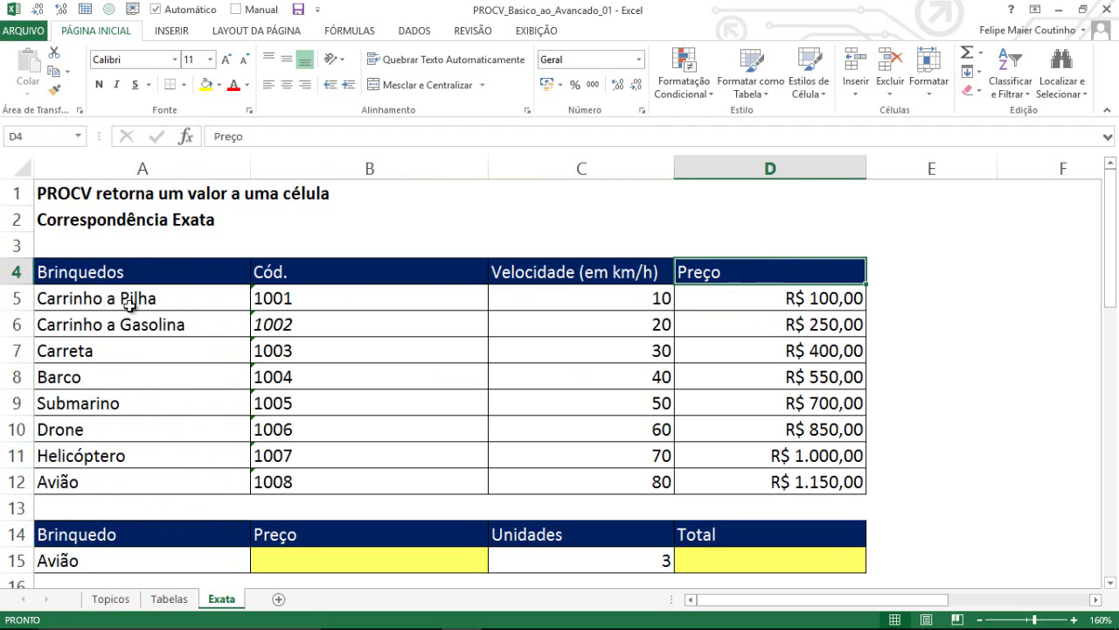
left_click(57, 484)
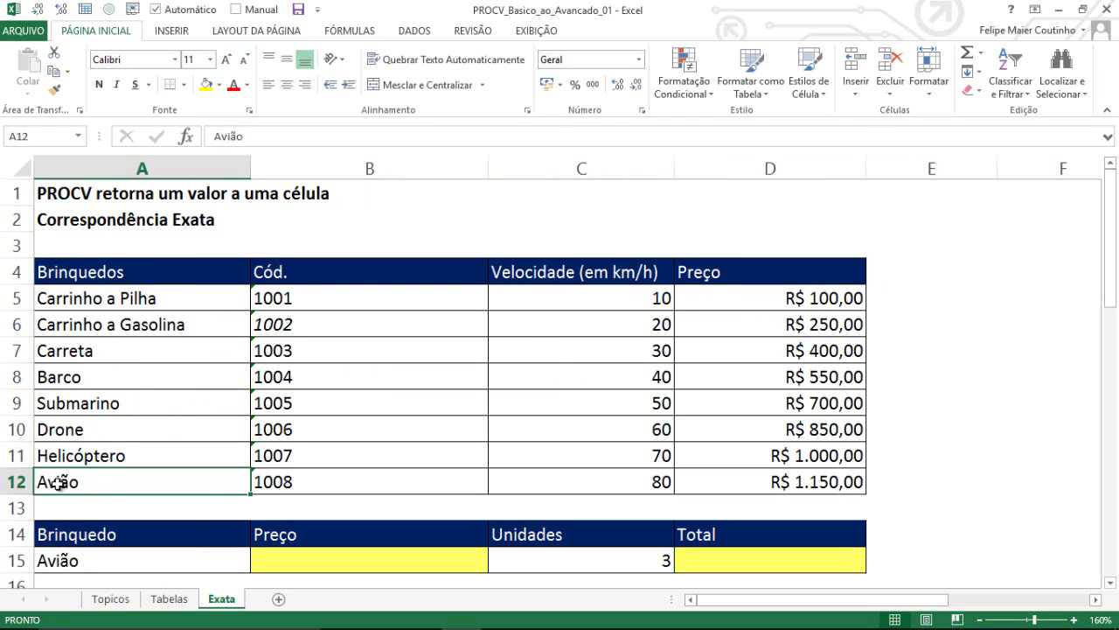
left_click_drag(165, 493, 757, 486)
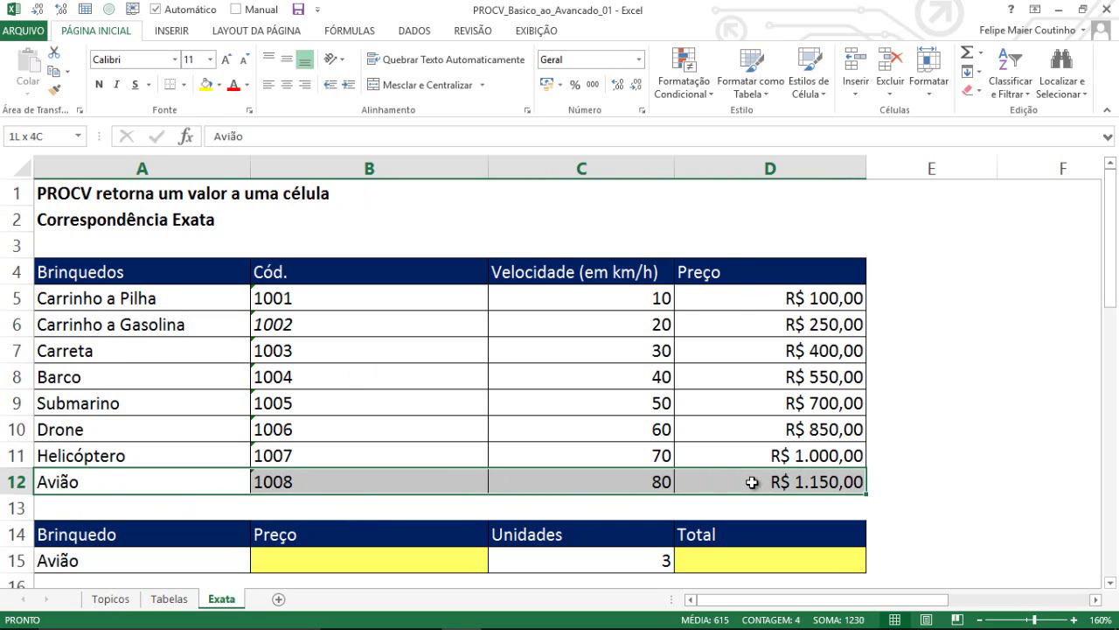
left_click_drag(752, 481, 752, 482)
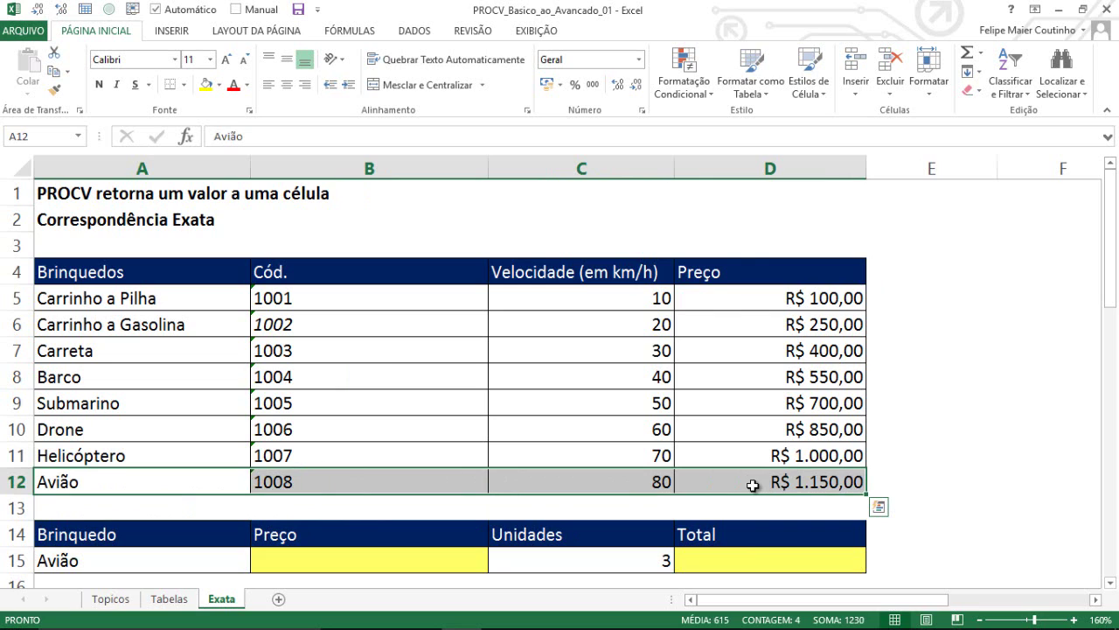
Step: Start a PROCV formula in the Preço cell B15 with A15 as the lookup value
left_click(311, 565)
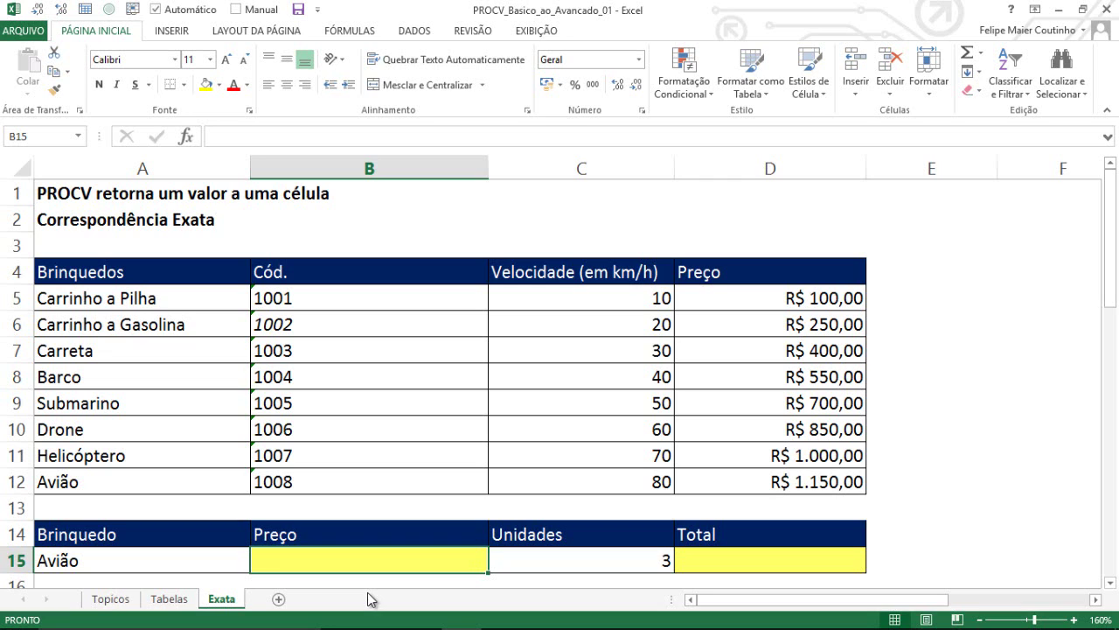
type("=")
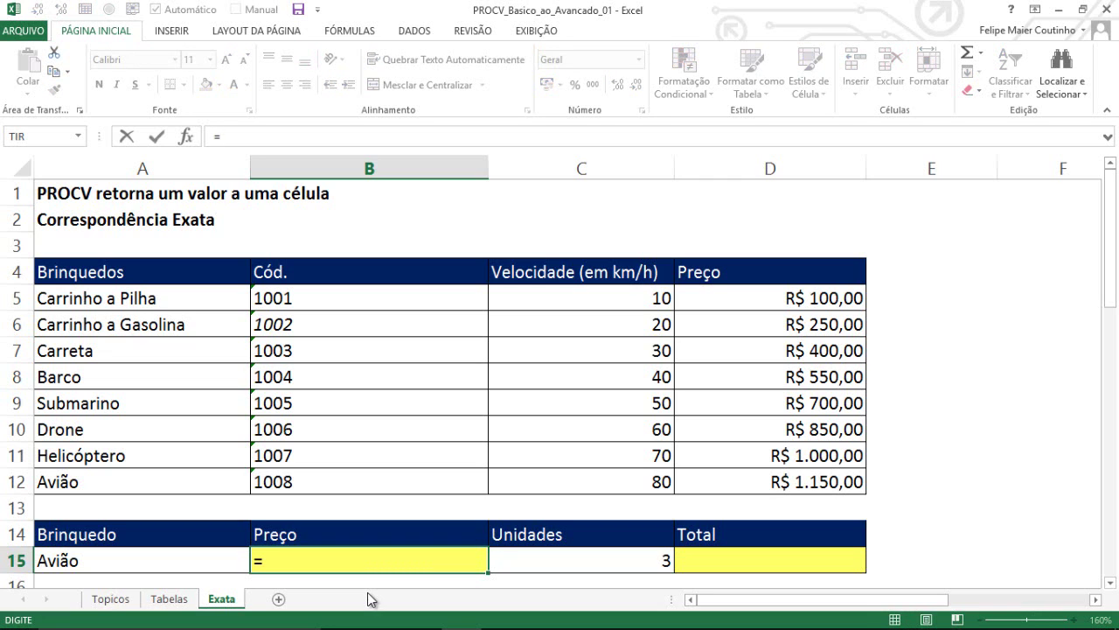
type("pr")
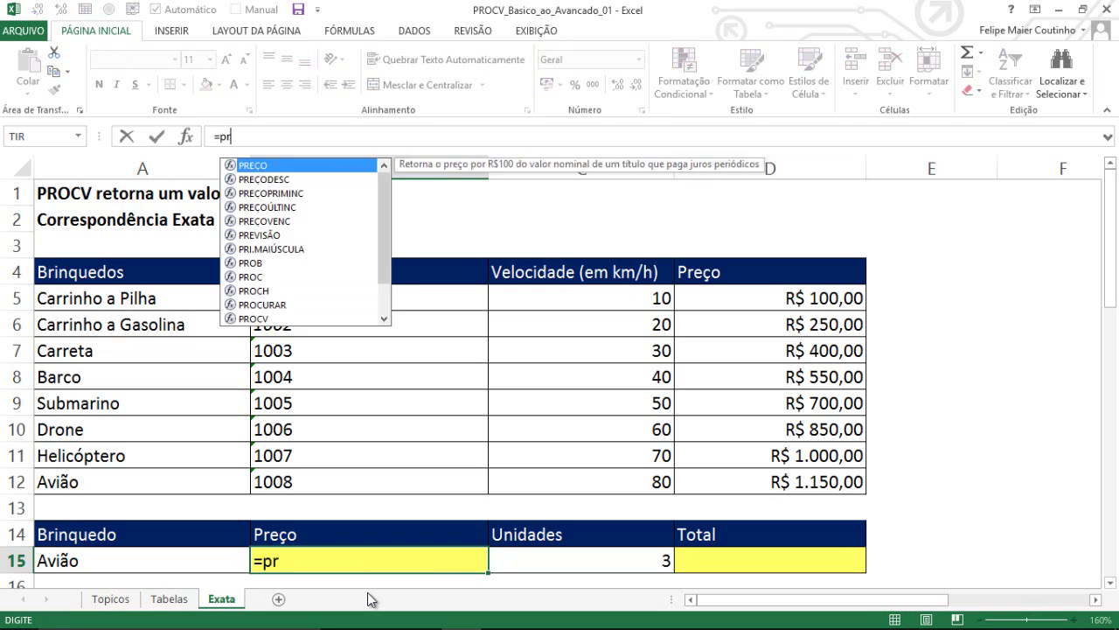
type("ocv")
key("Tab")
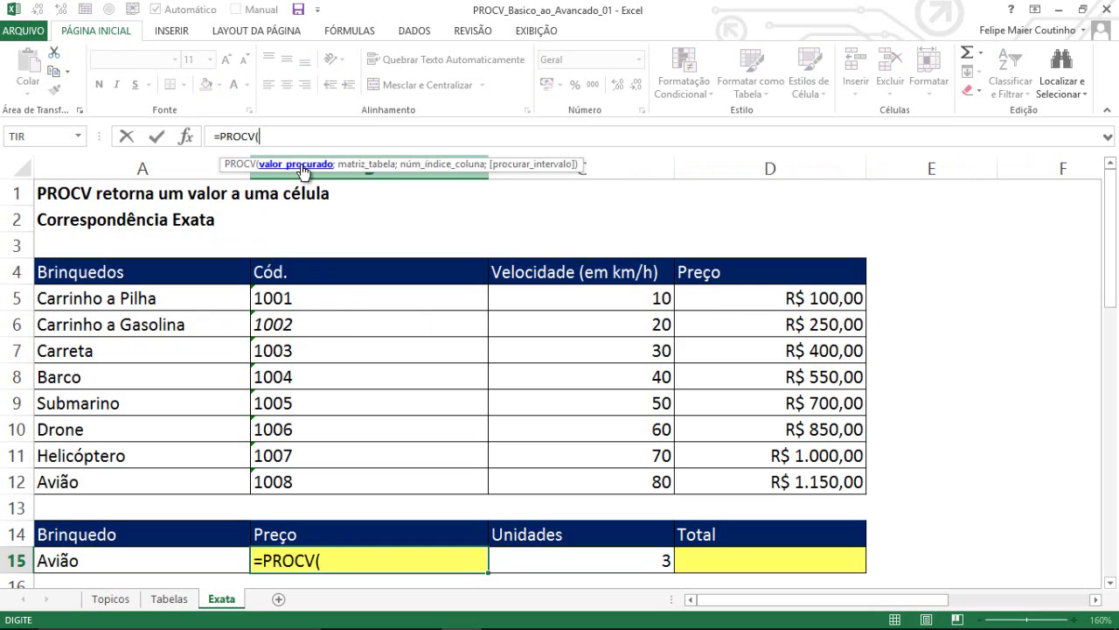
left_click(87, 560)
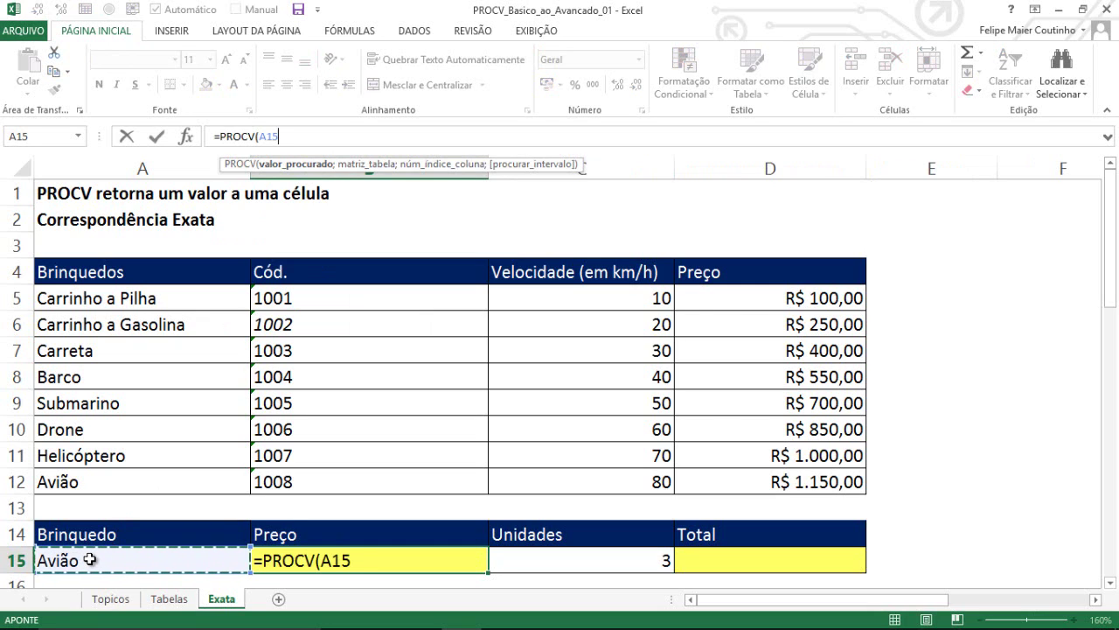
type(";")
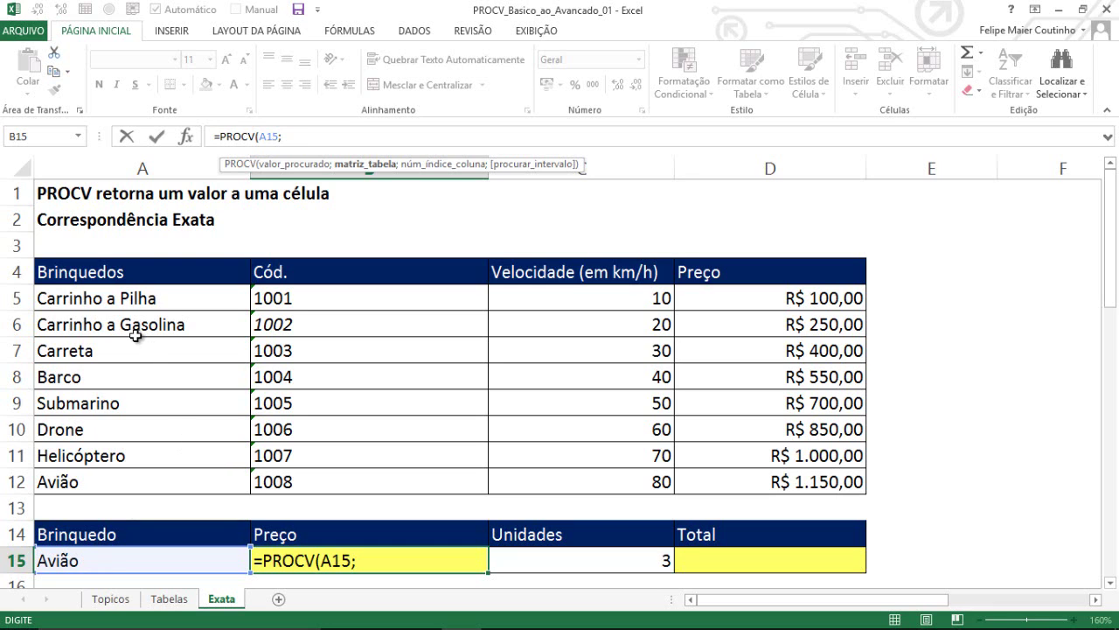
Step: Add A5:D12 as the formula's table range and 4 as its column index
left_click(96, 298)
left_click_drag(95, 298, 809, 483)
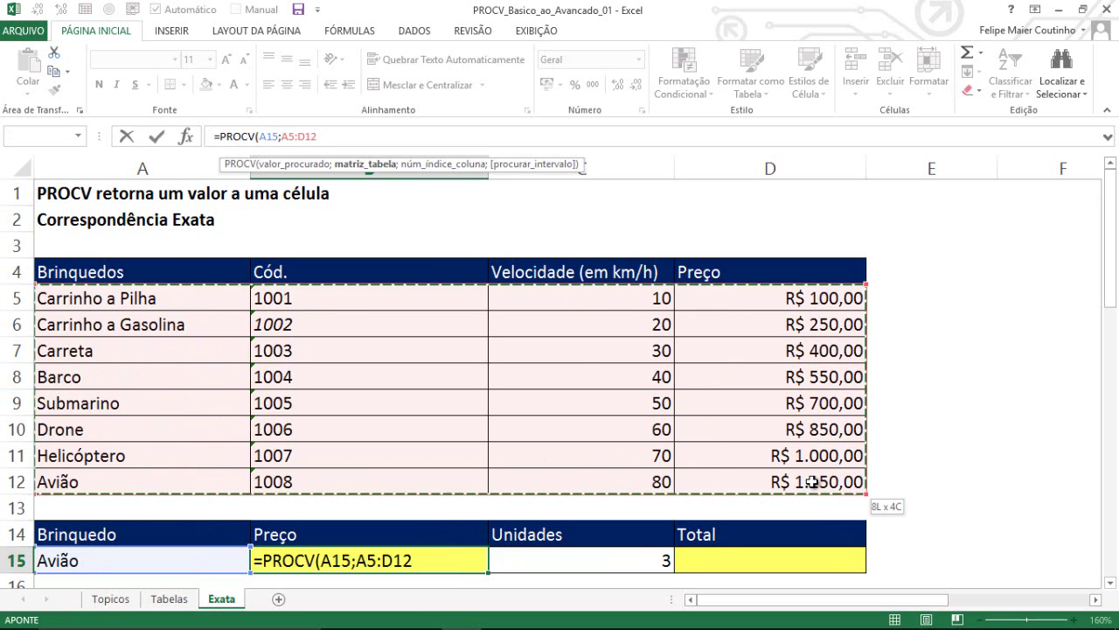
left_click_drag(813, 481, 813, 481)
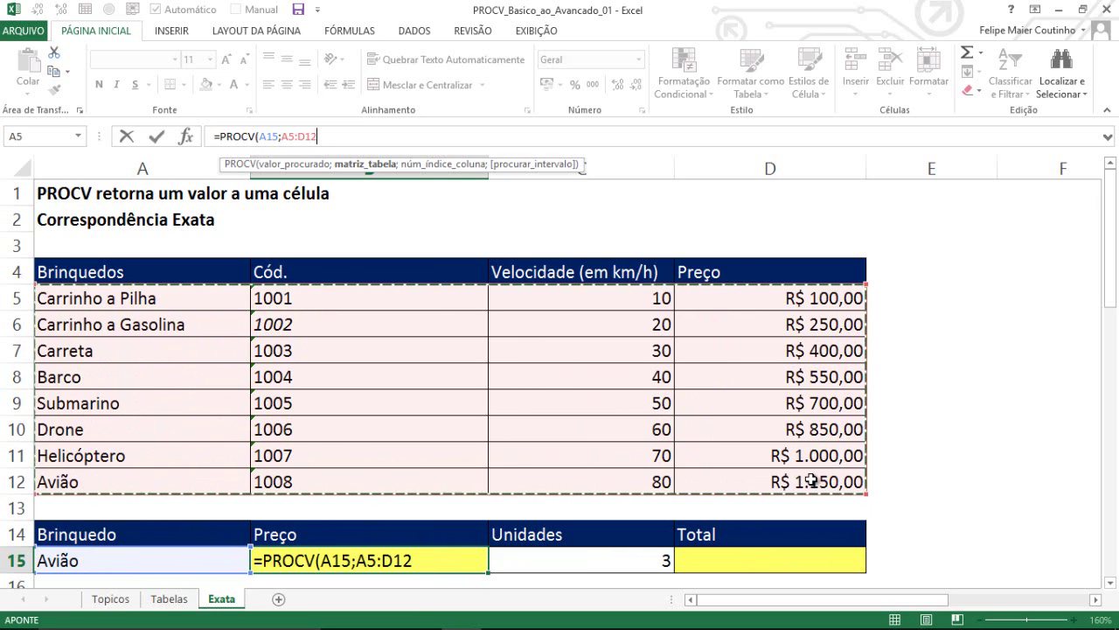
type(";")
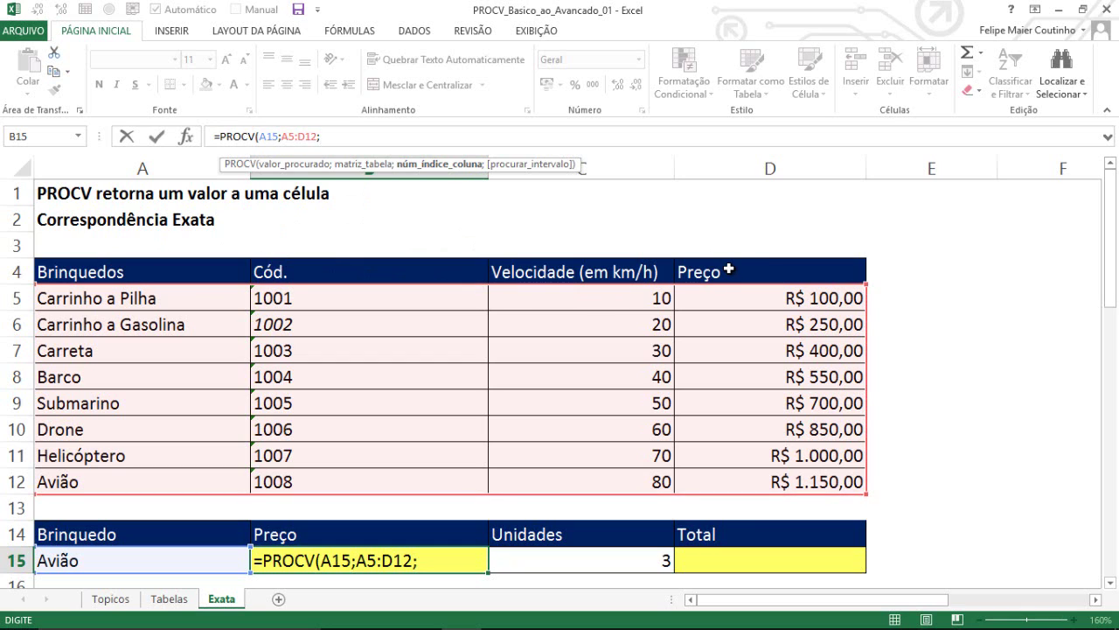
type("4;")
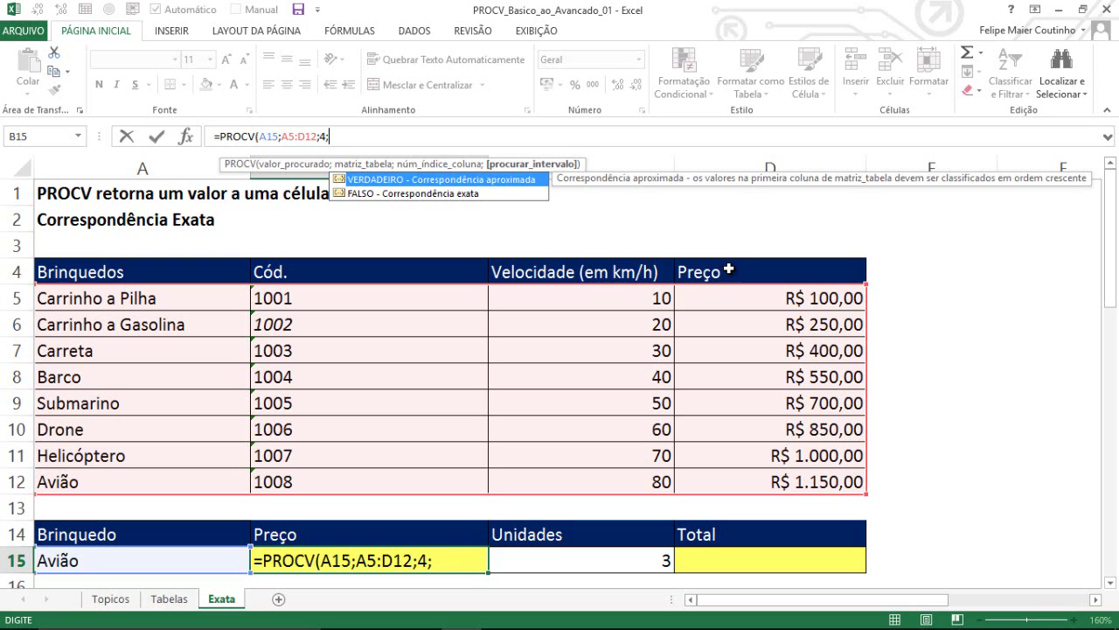
Step: Try FALSO as the match type argument of the PROCV formula, and clear it again
type("falso)")
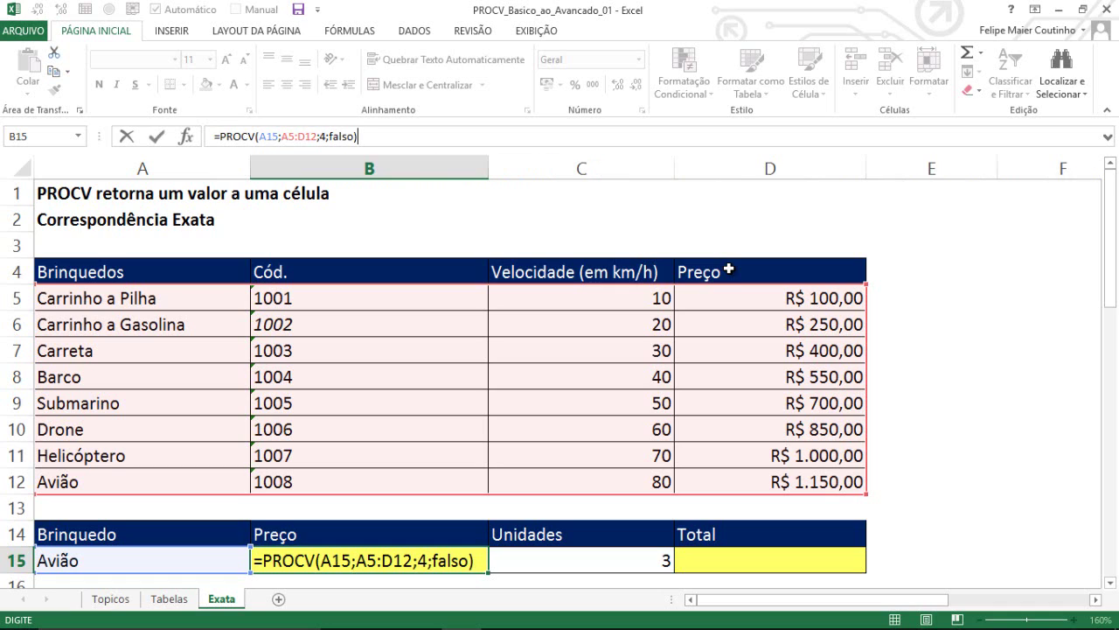
key("BackSpace")
key("BackSpace")
key("BackSpace")
key("BackSpace")
key("BackSpace")
key("BackSpace")
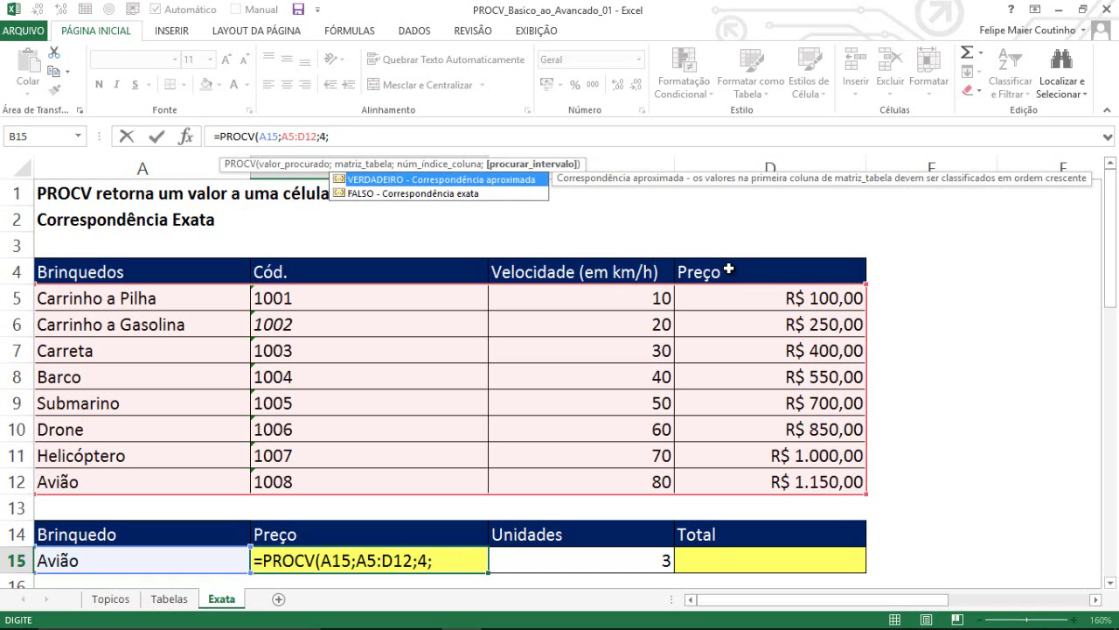
key("Down")
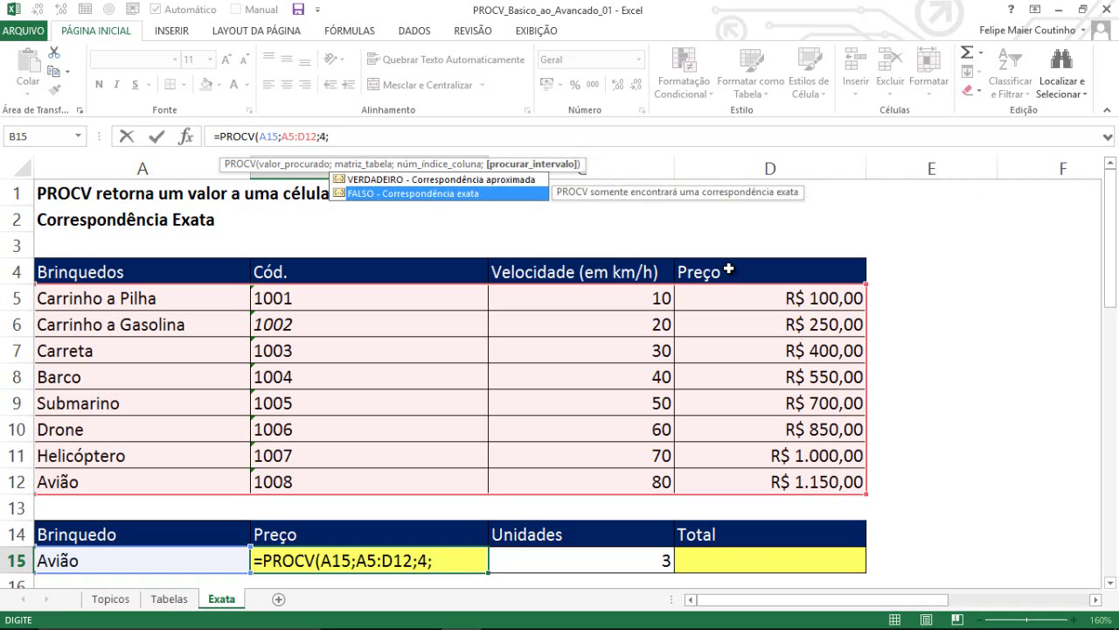
key("Tab")
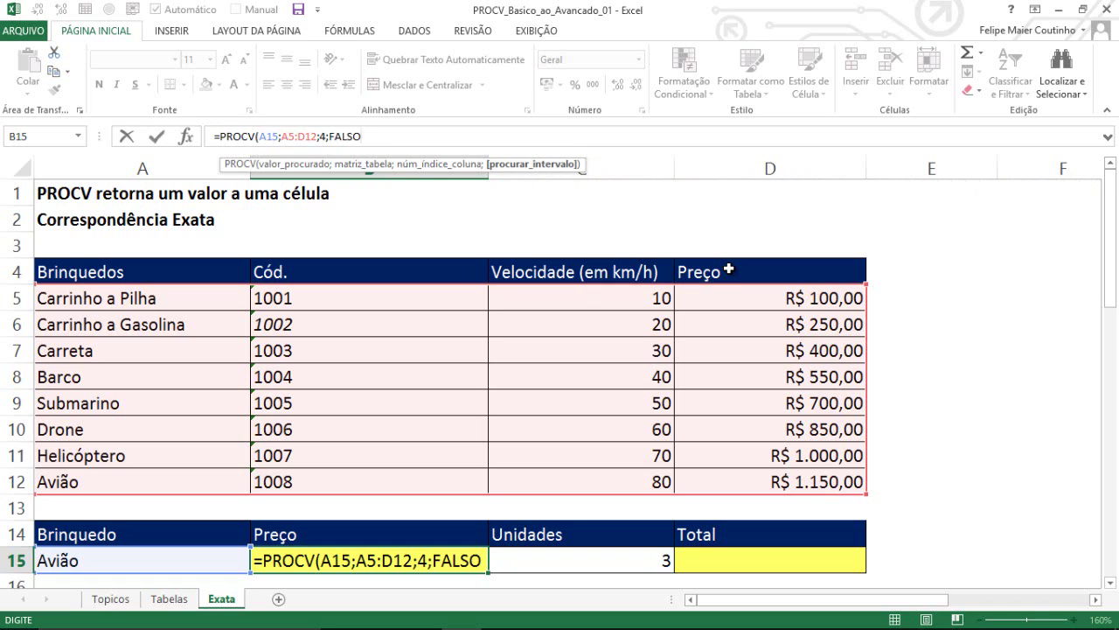
key("BackSpace")
key("BackSpace")
key("BackSpace")
key("BackSpace")
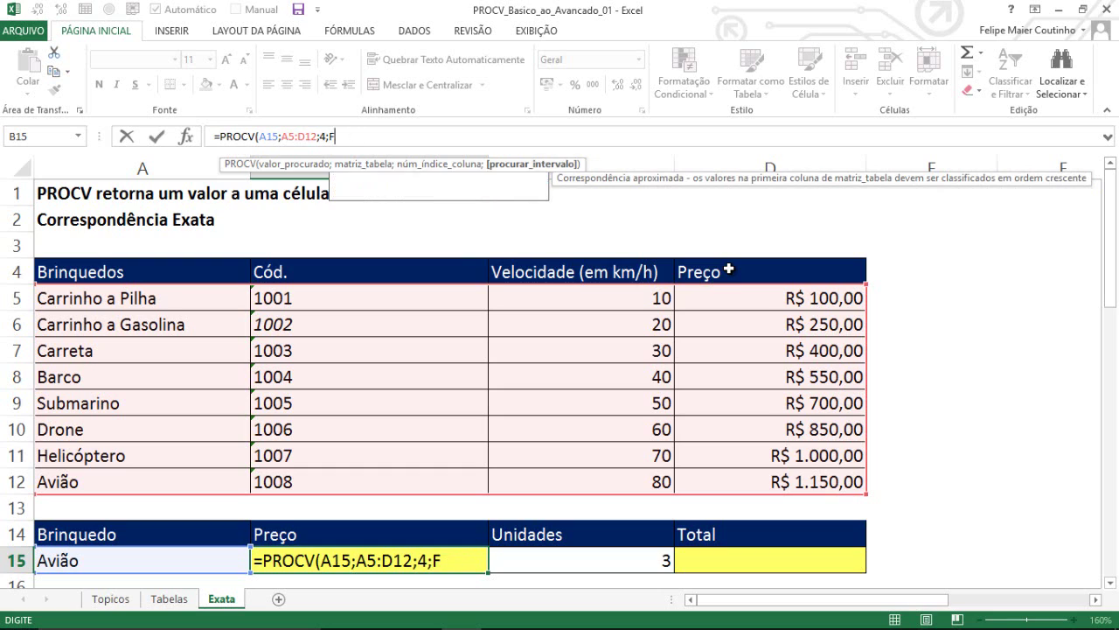
Step: Complete the PROCV formula in B15 with 0 as the exact match argument
type("0")
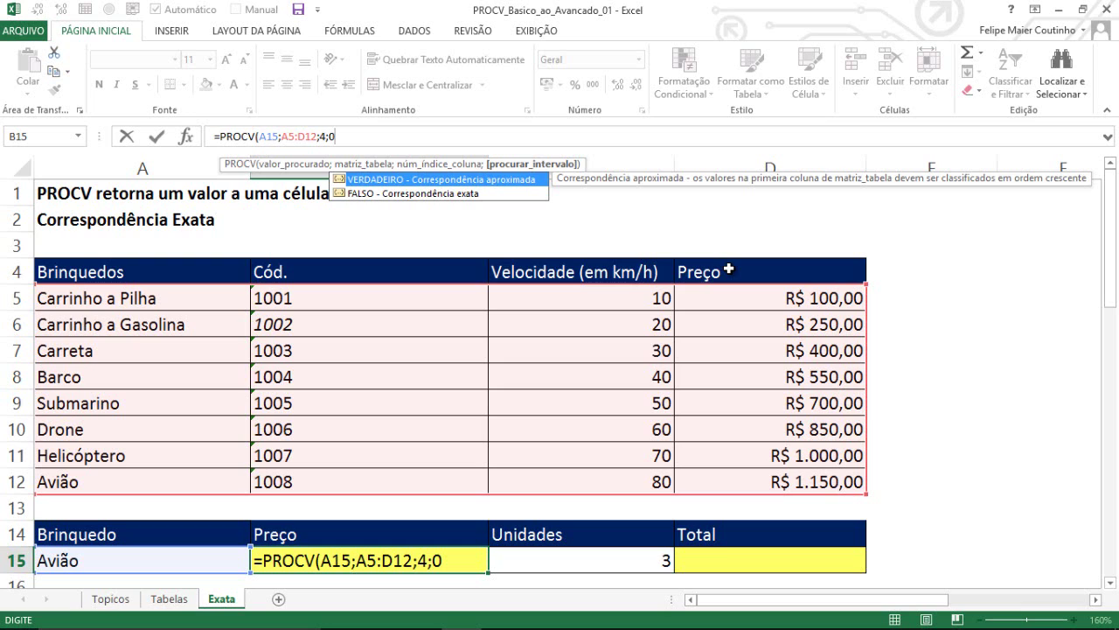
type(")")
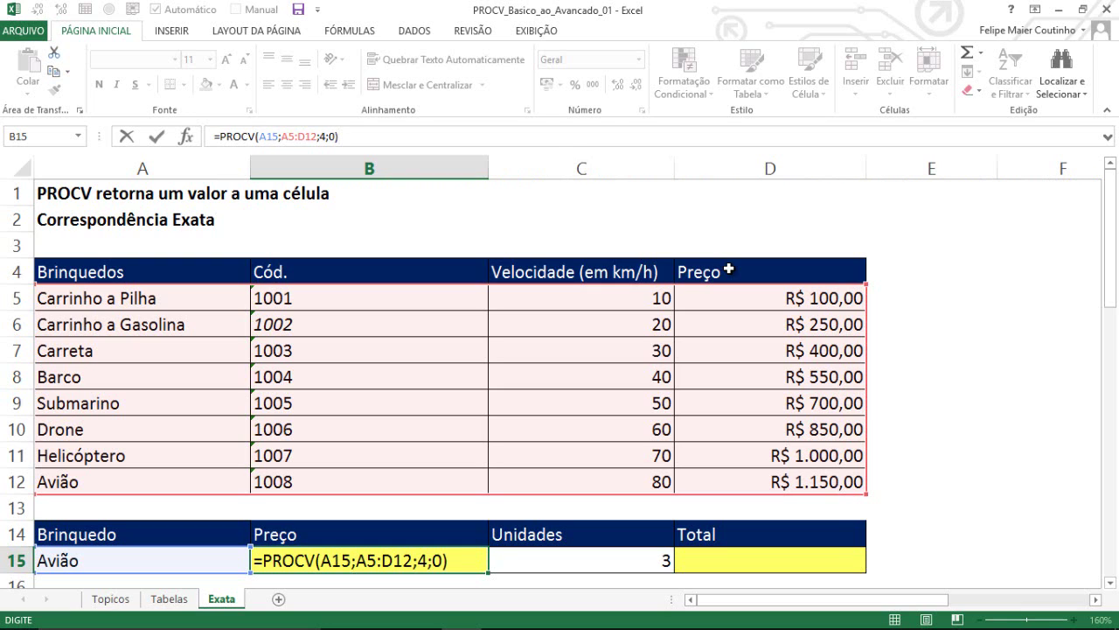
key("ctrl+Return")
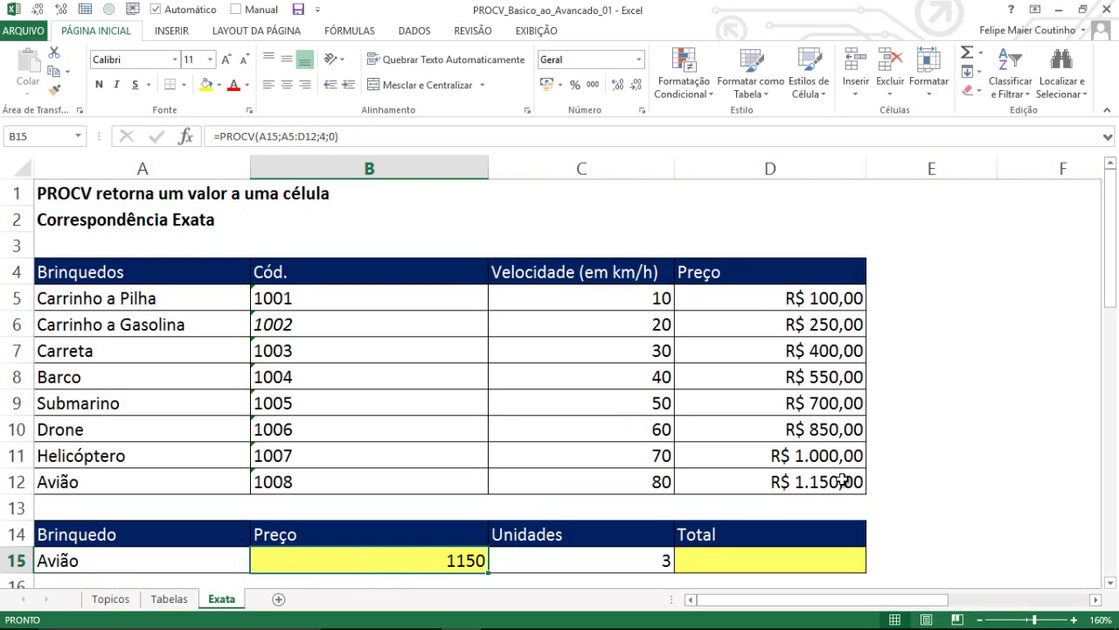
Step: Enter Drone as the toy in A15 and compare the price in B15 with the Drone row of the table
key("Left")
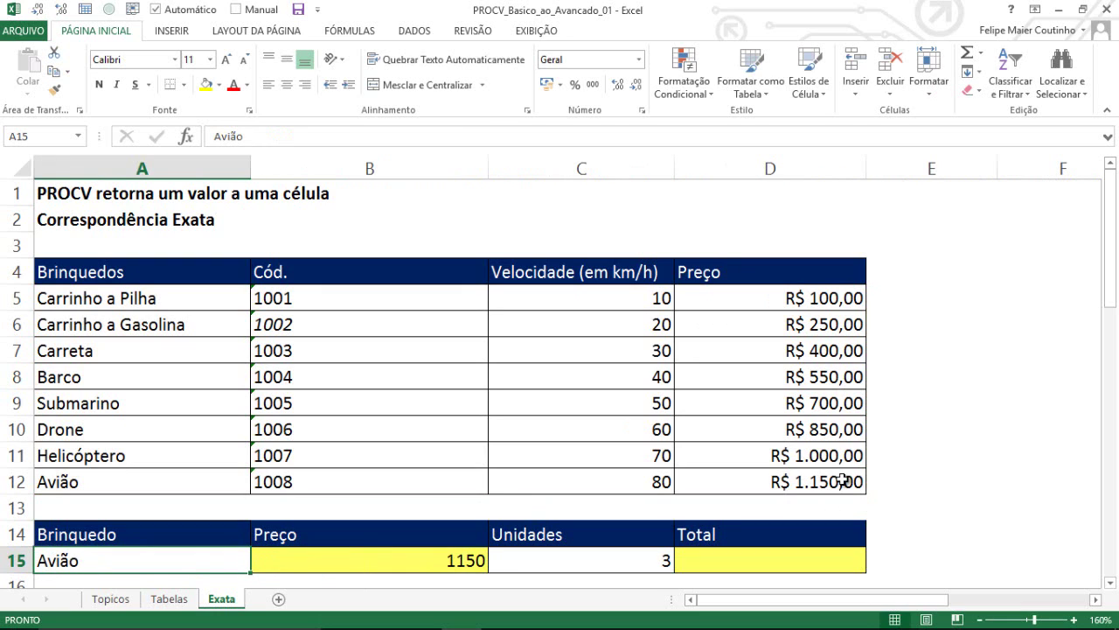
type("Drone")
key("Tab")
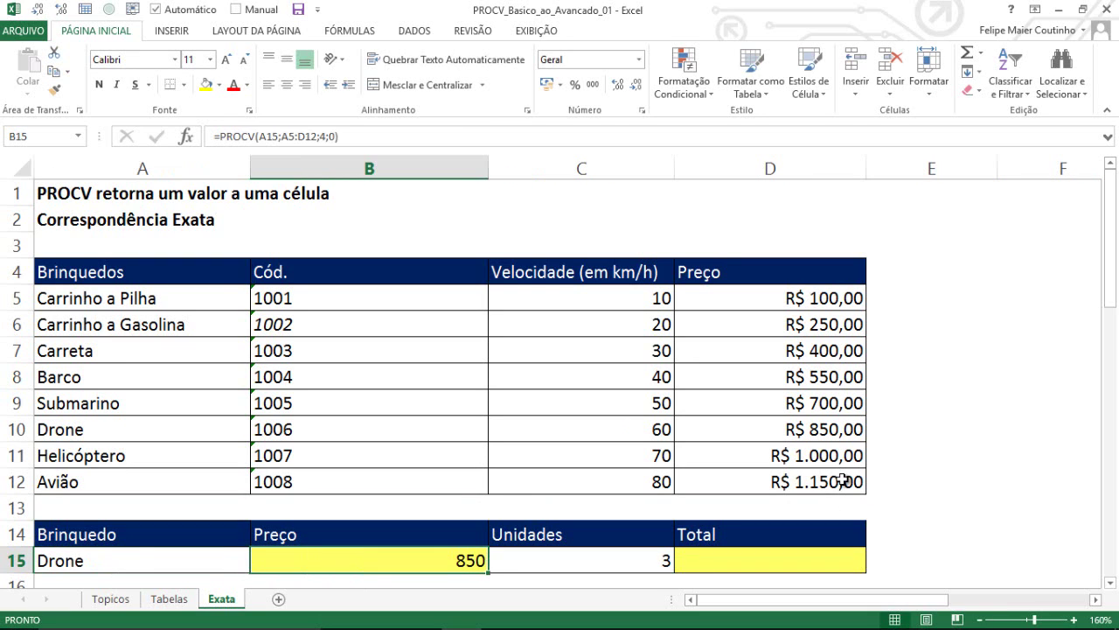
left_click(77, 426)
left_click_drag(380, 435, 787, 426)
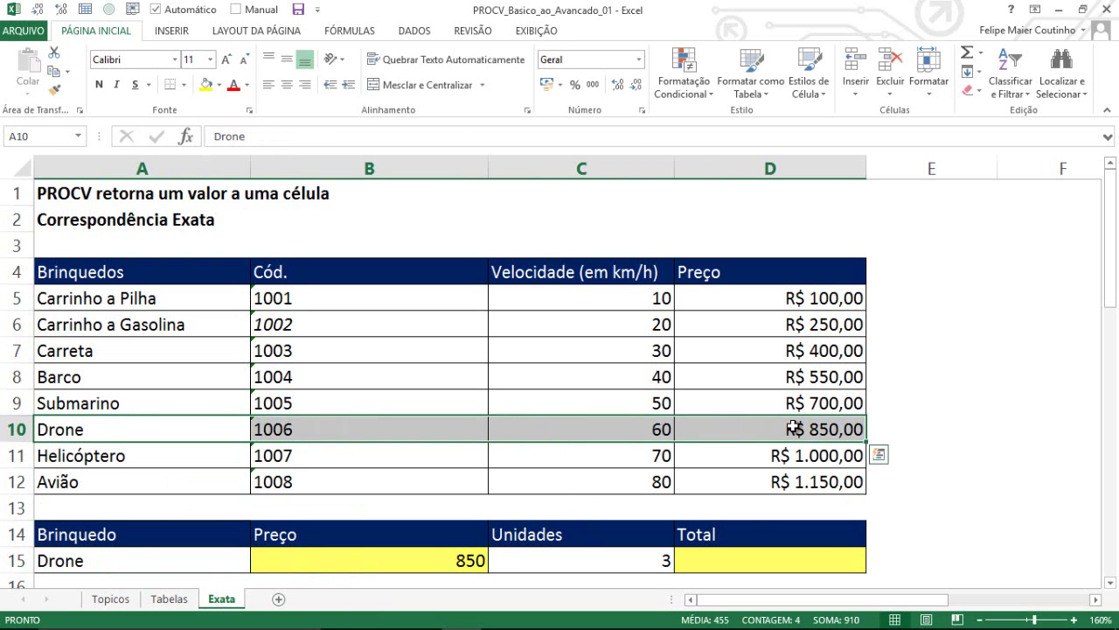
left_click(331, 564)
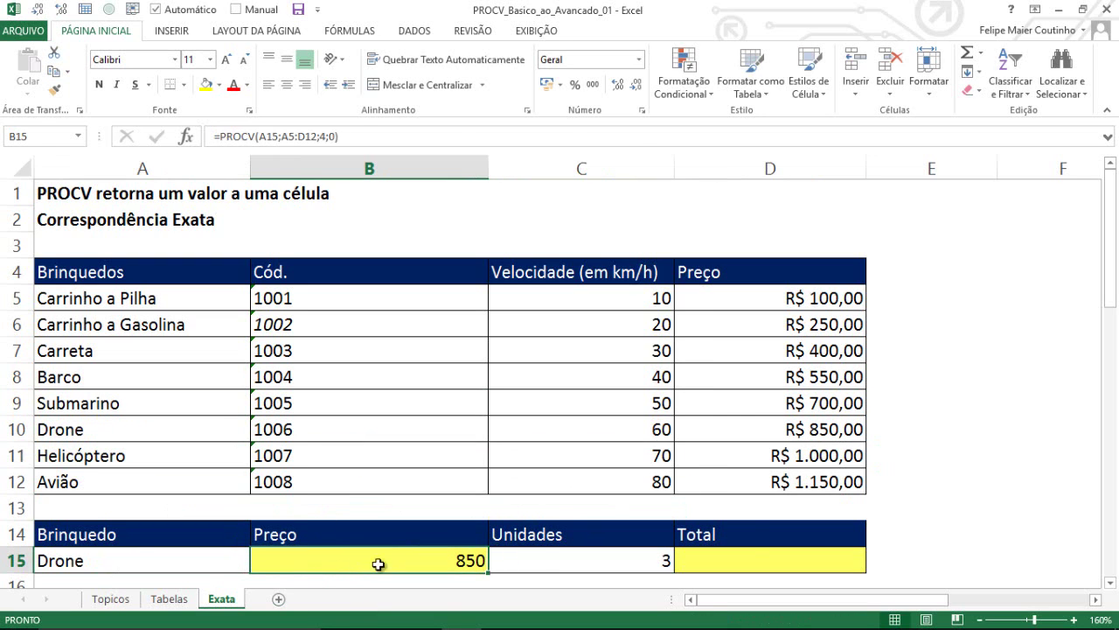
Step: Calculate the Total in D15 by multiplying price by units with the formula =B15*C15
left_click(744, 554)
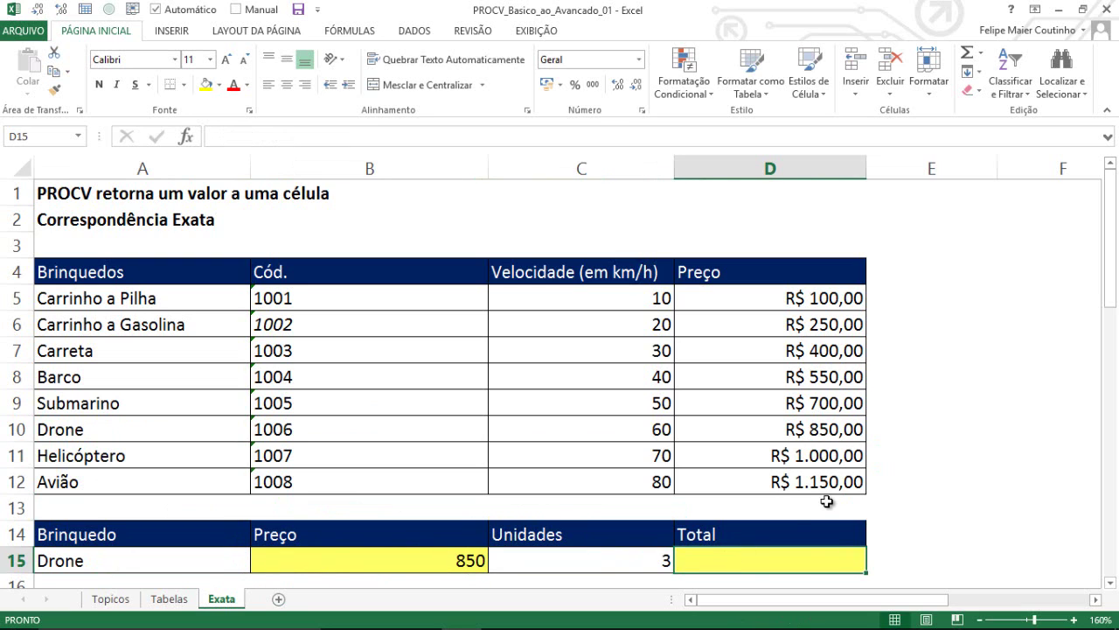
type("=")
key("Left")
key("Left")
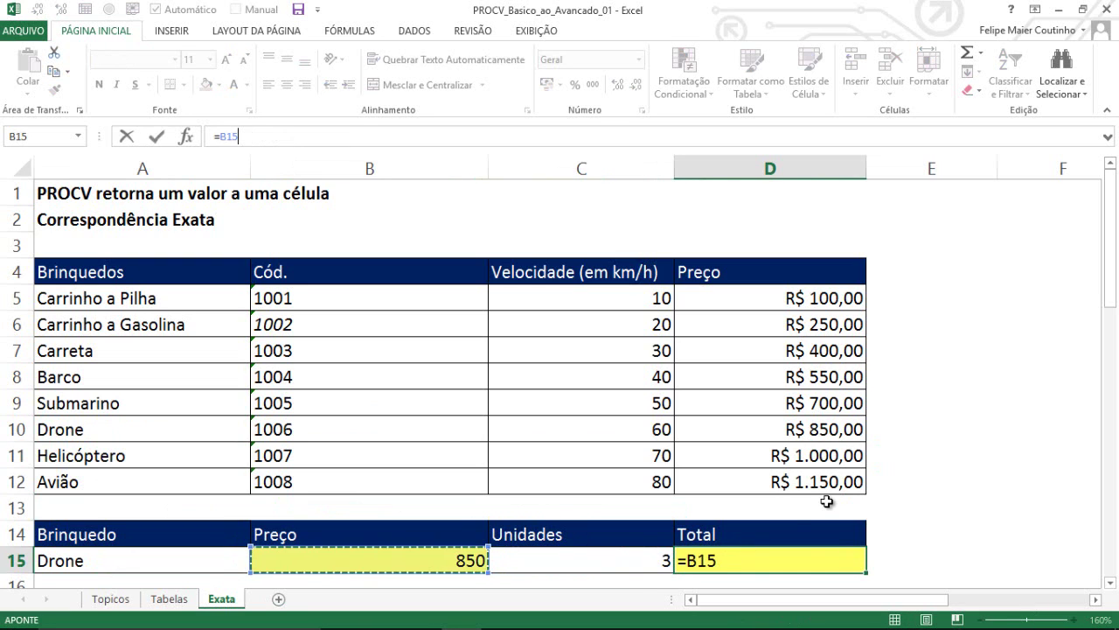
type("*")
key("Left")
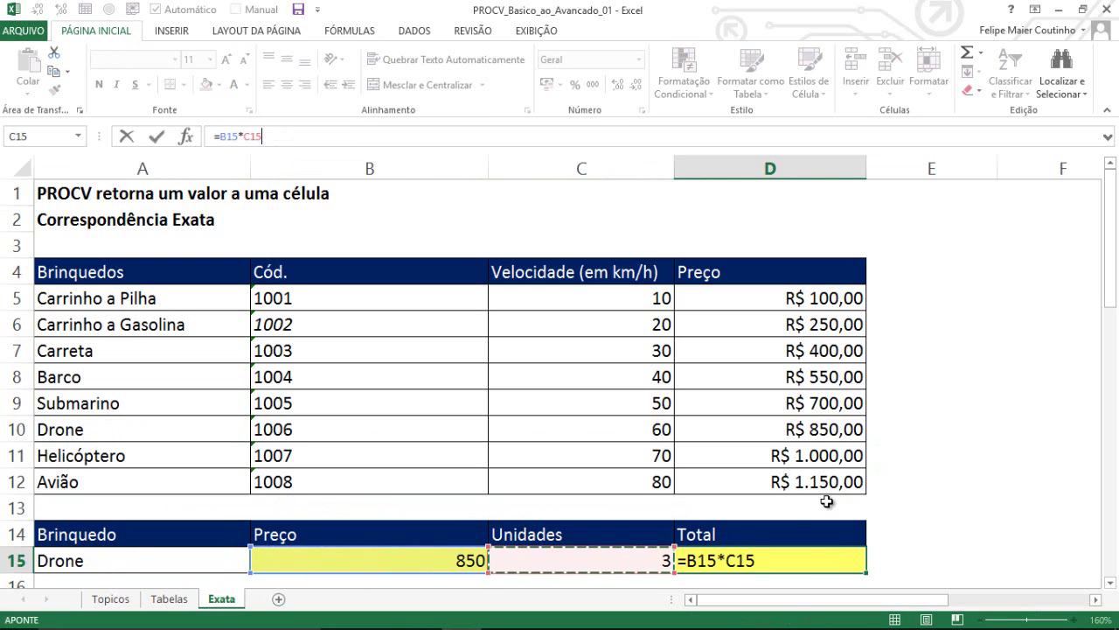
key("ctrl+Return")
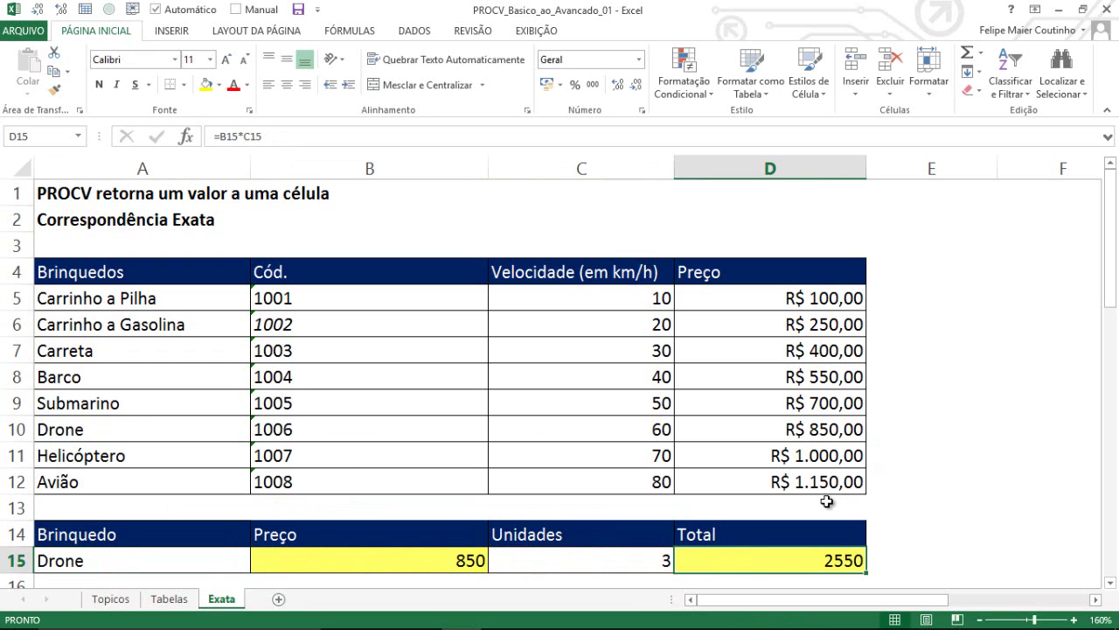
key("Left")
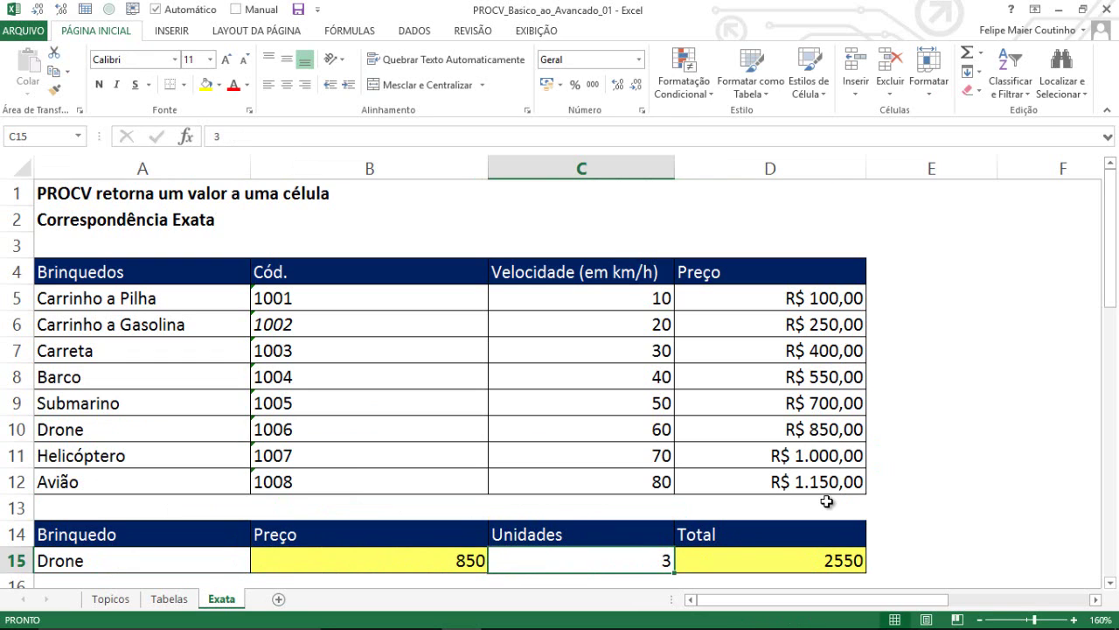
Step: Set the number of units for the Drone in C15 to 5
type("5")
key("Right")
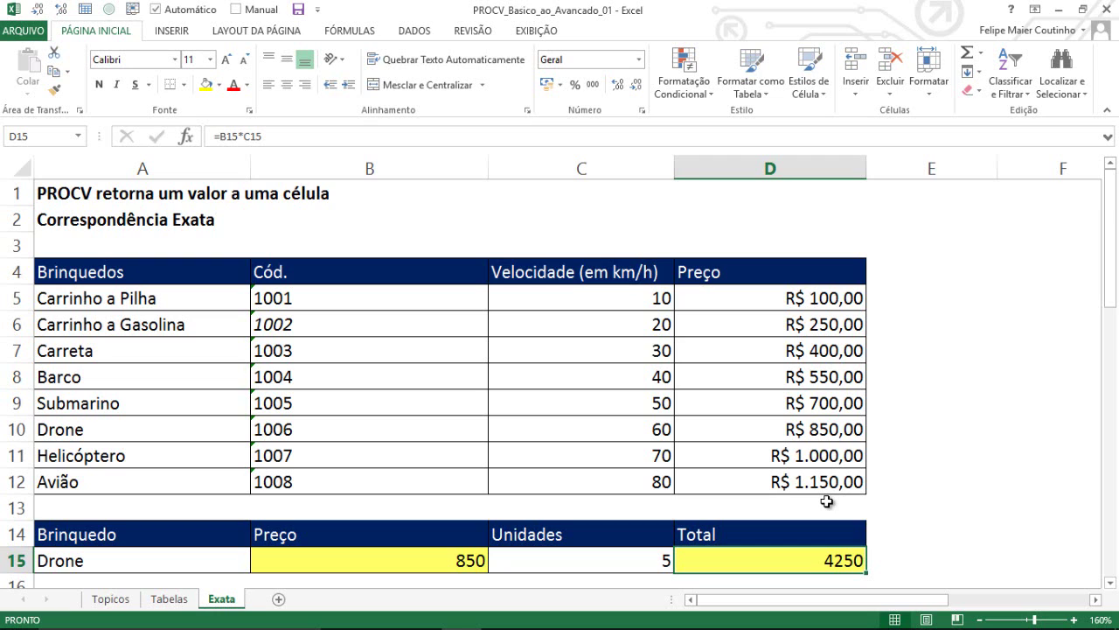
left_click_drag(1111, 292, 1113, 296)
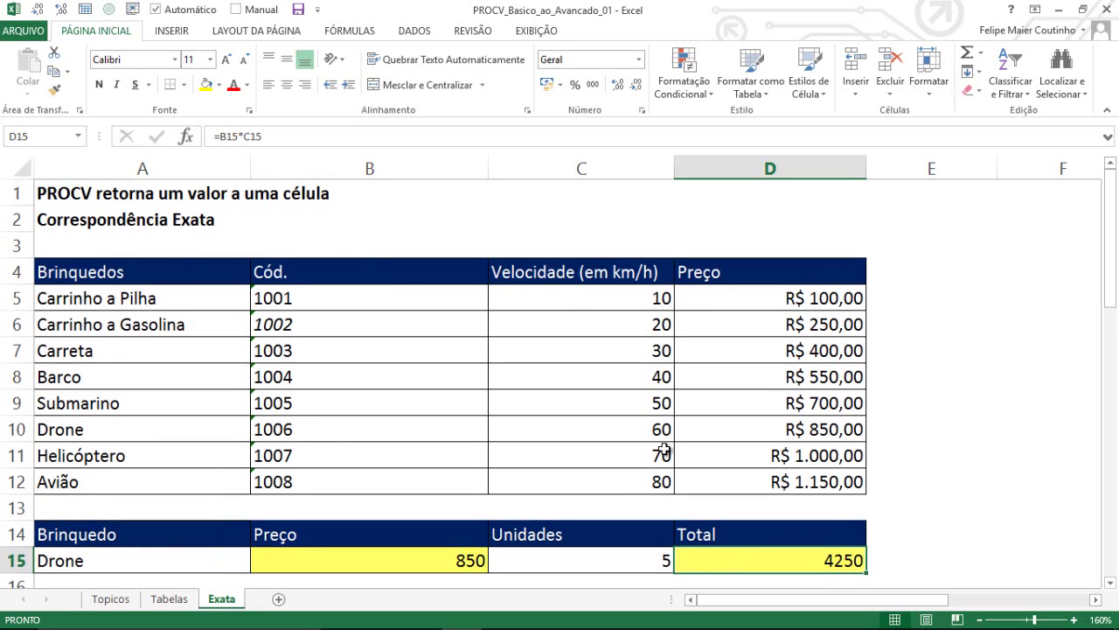
Step: Try the misspelled toy name Dronee in A15 and select the price formula in B15
left_click(67, 561)
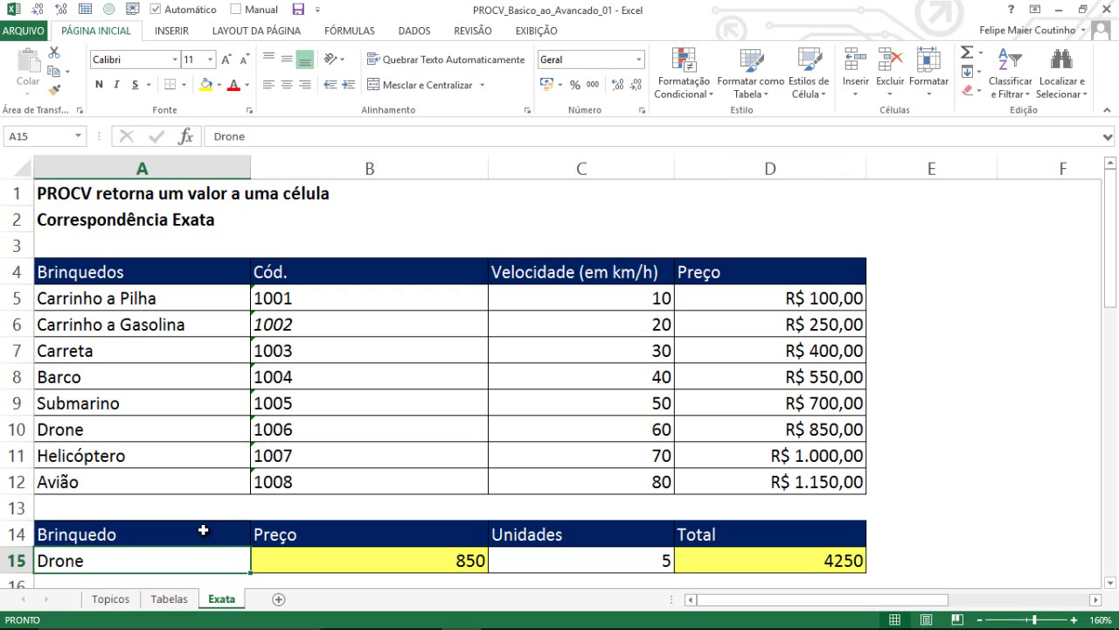
key("F2")
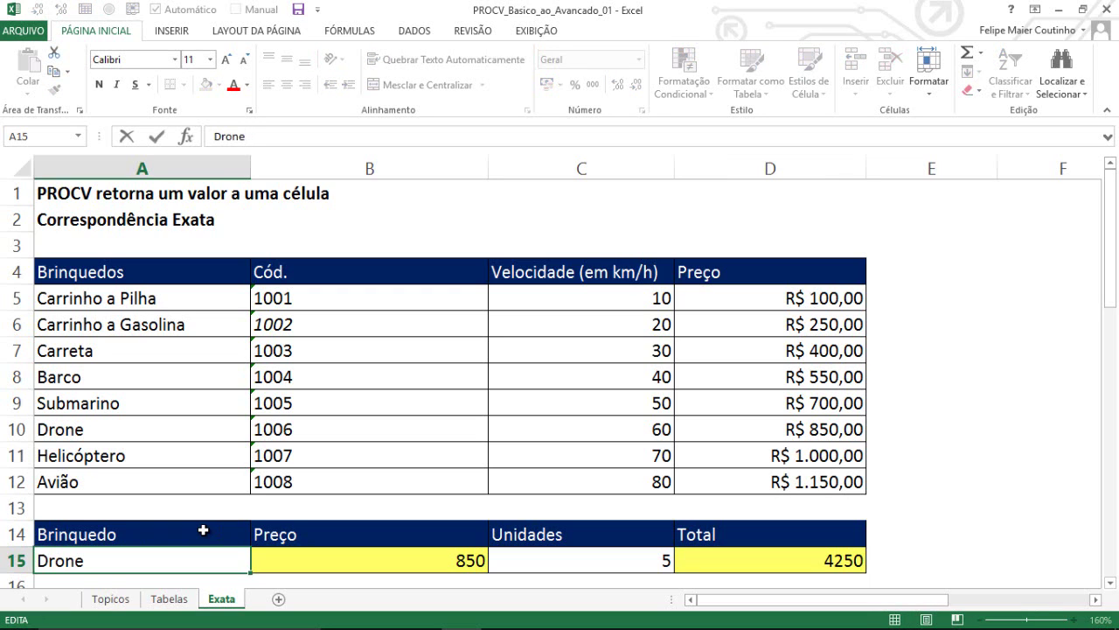
type("e")
key("Return")
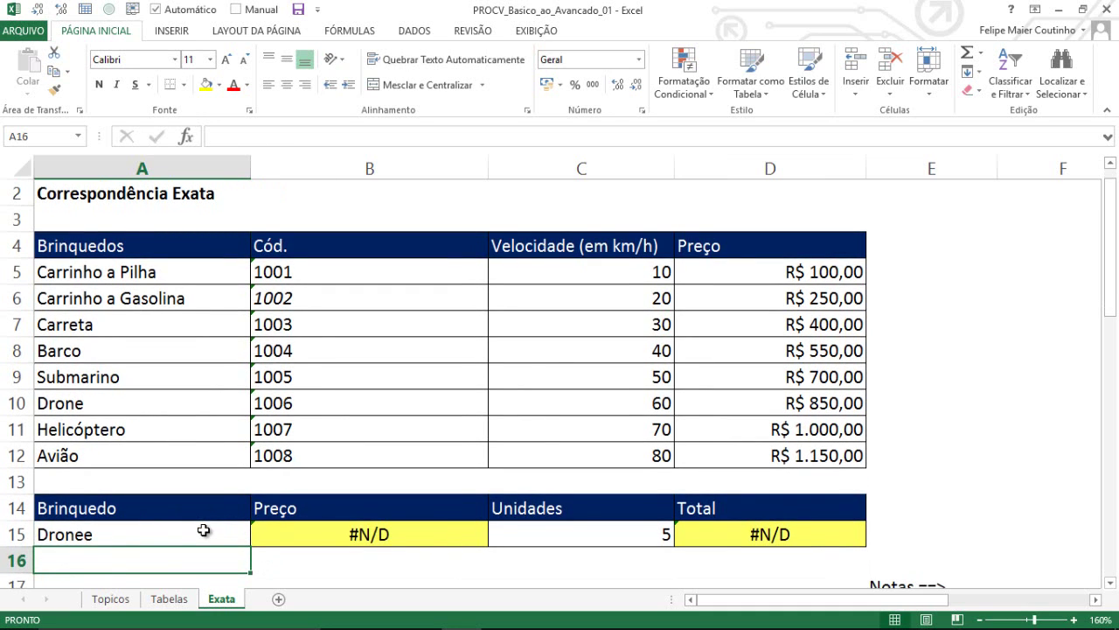
key("Up")
key("Right")
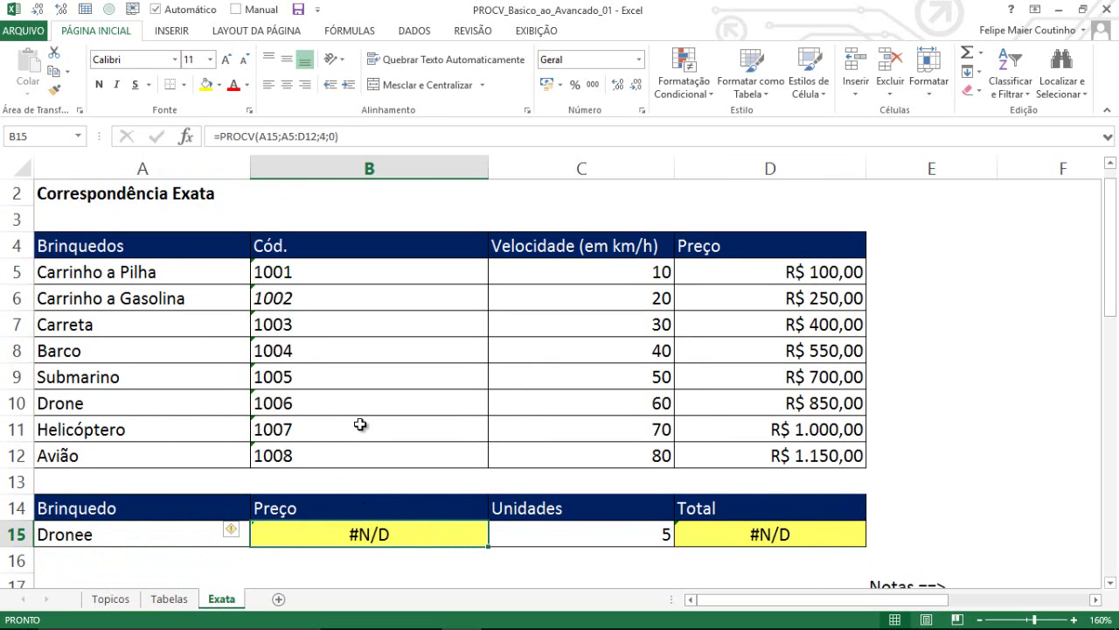
Step: Examine the exact match argument of the PROCV formula in B15 against the toy name in A15, leaving the formula as it is
left_click(342, 137)
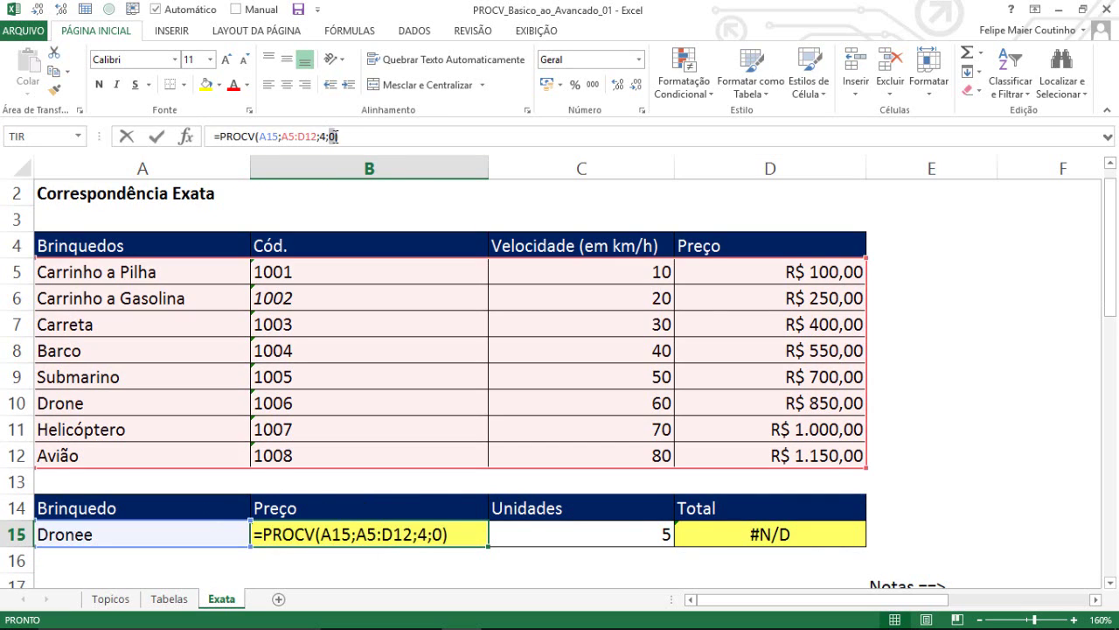
left_click(334, 137)
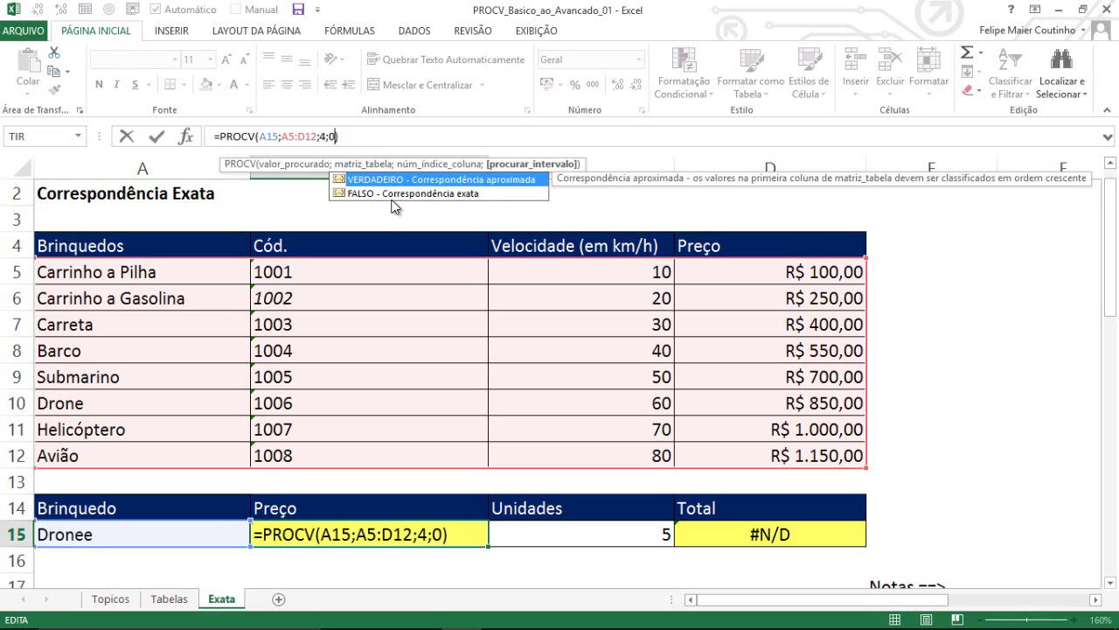
key("Escape")
key("Return")
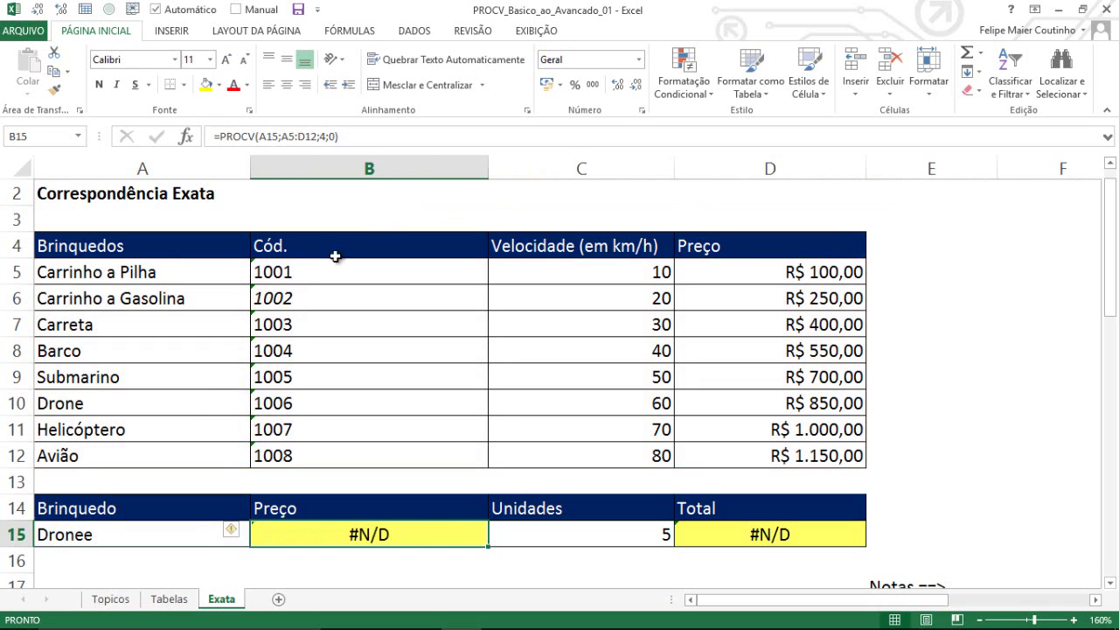
left_click(100, 534)
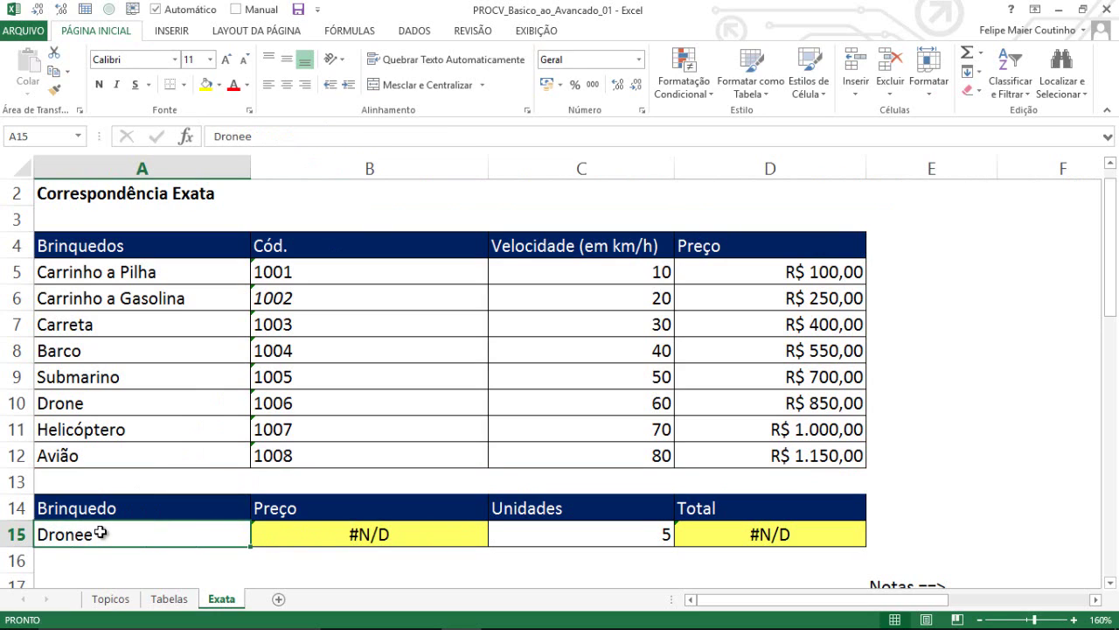
left_click(327, 534)
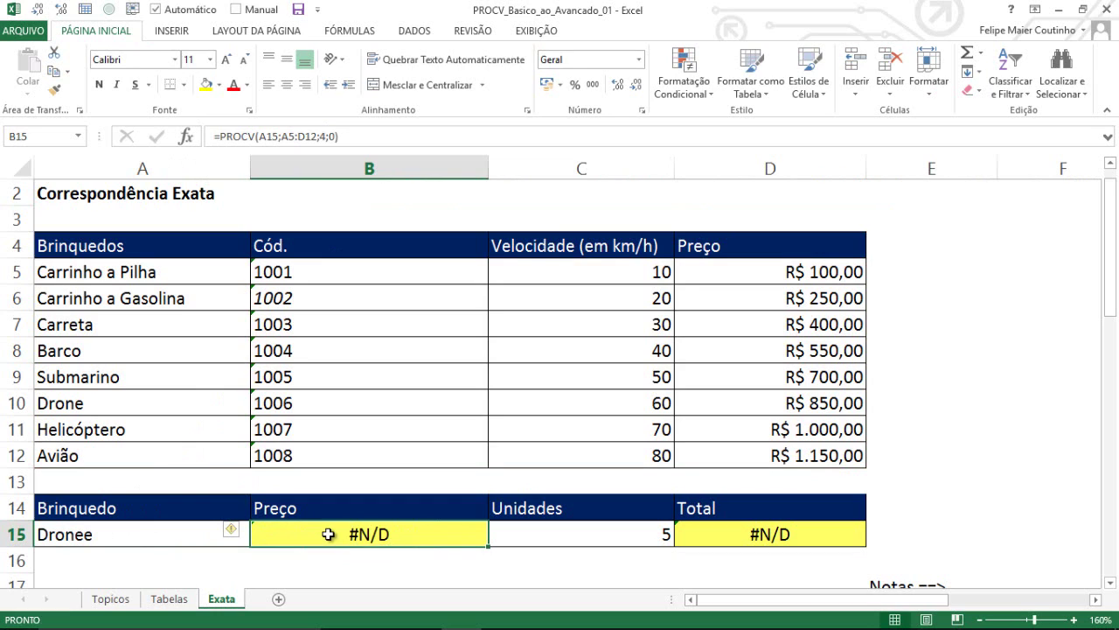
Step: Correct the toy name in A15 to Drone
left_click(157, 537)
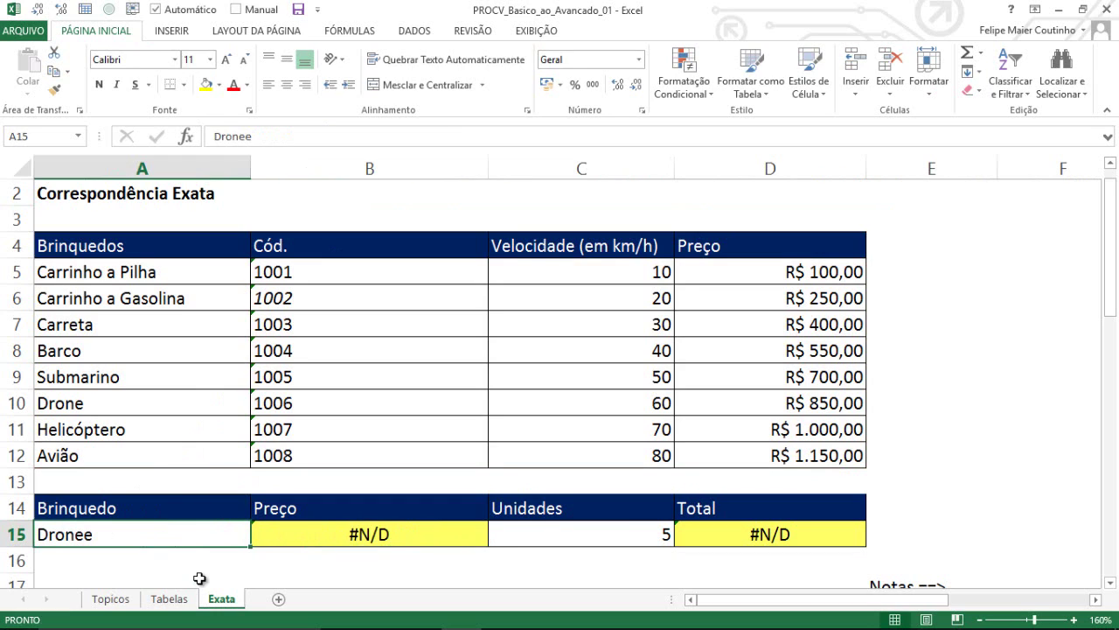
type("Drone")
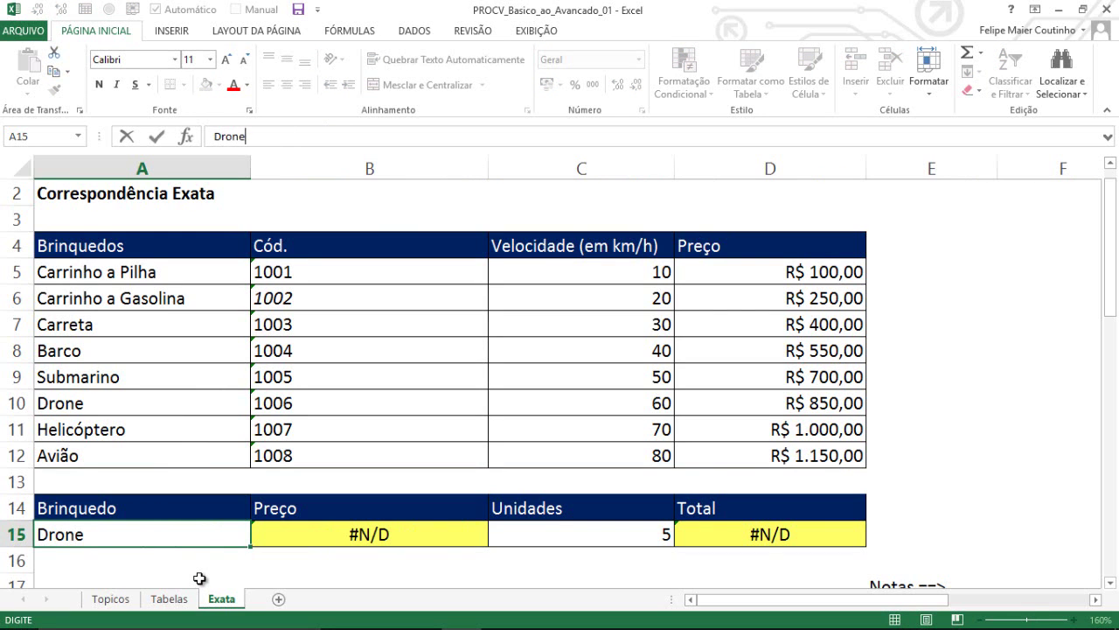
key("ctrl+Return")
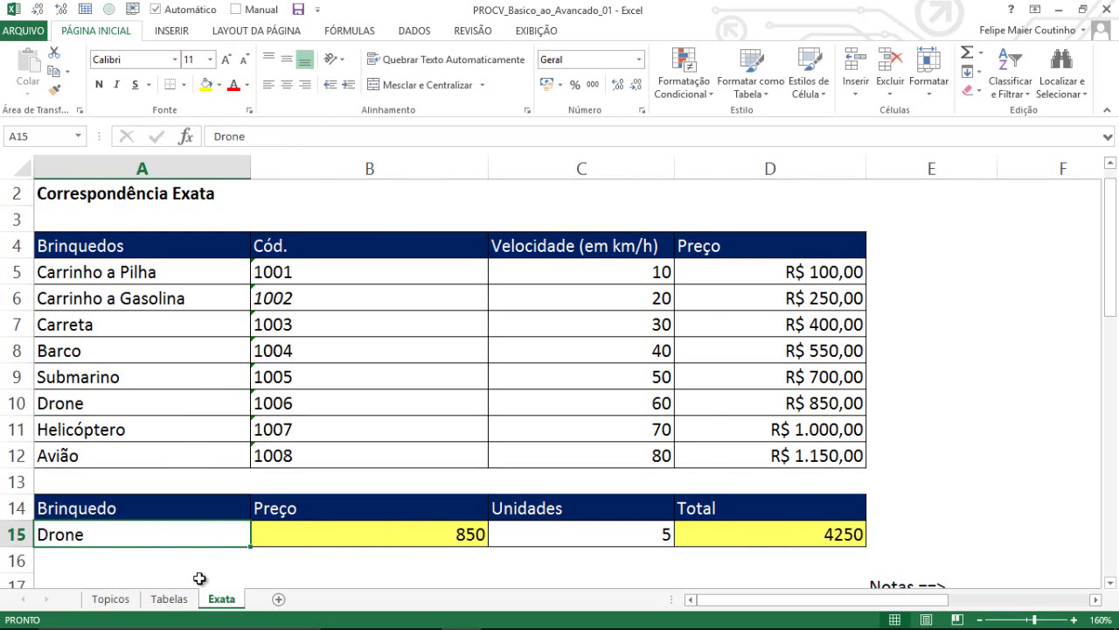
Step: Test whether PROCV distinguishes upper and lower case by entering drone and droNe as the toy in A15
type("drone")
key("ctrl+Return")
key("F2")
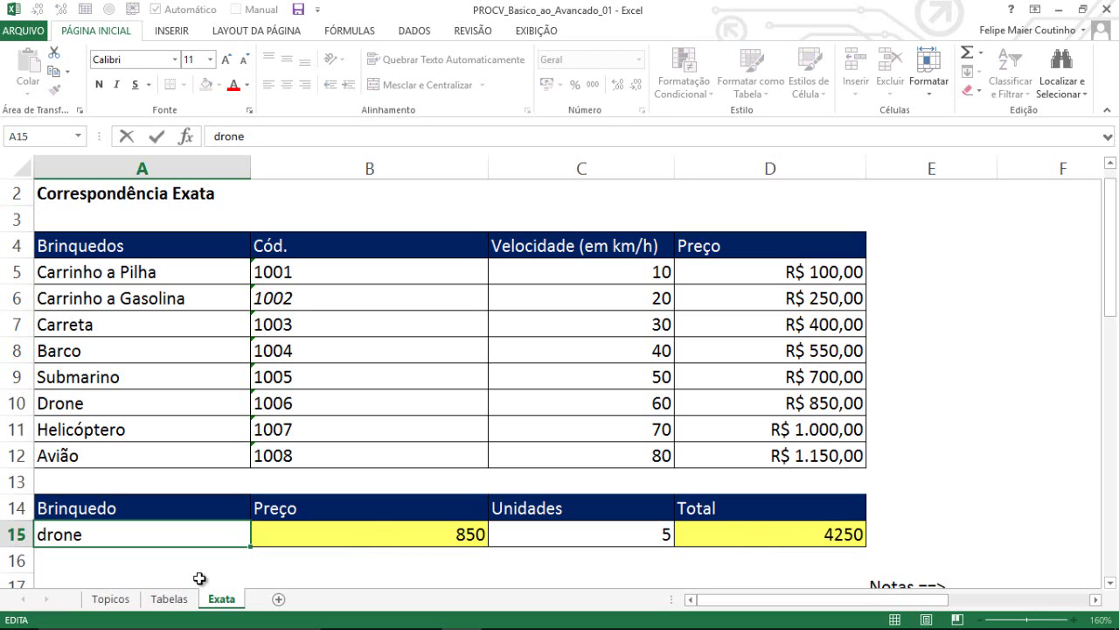
key("Left")
key("shift+Left")
type("N")
key("ctrl+Return")
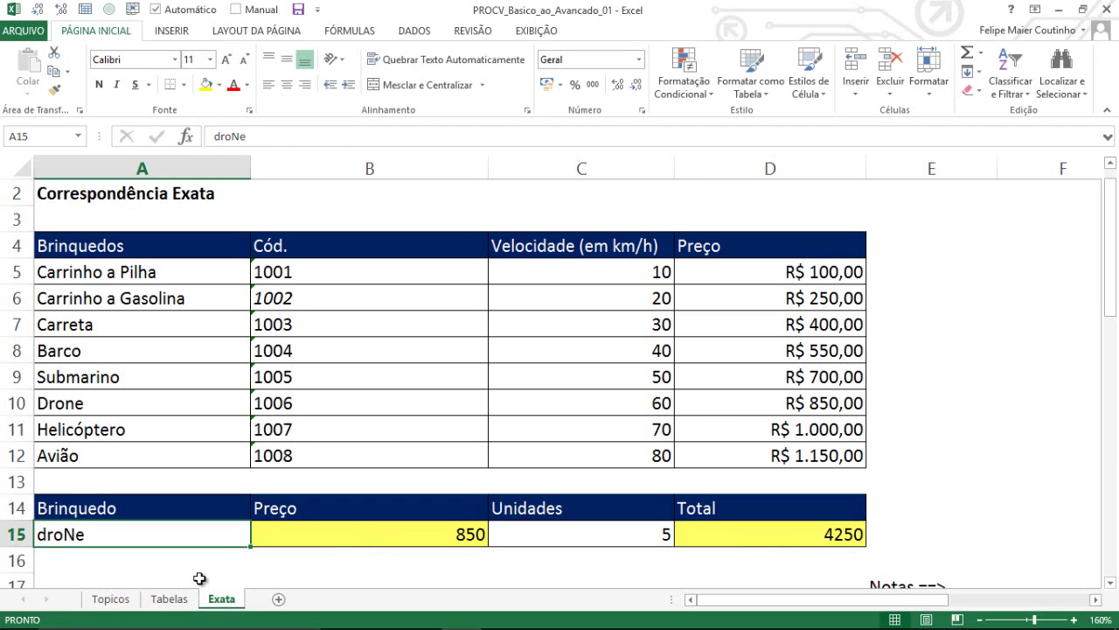
Step: Check the price cell B15 against the altered toy name, and set A15 back to Drone
key("Right")
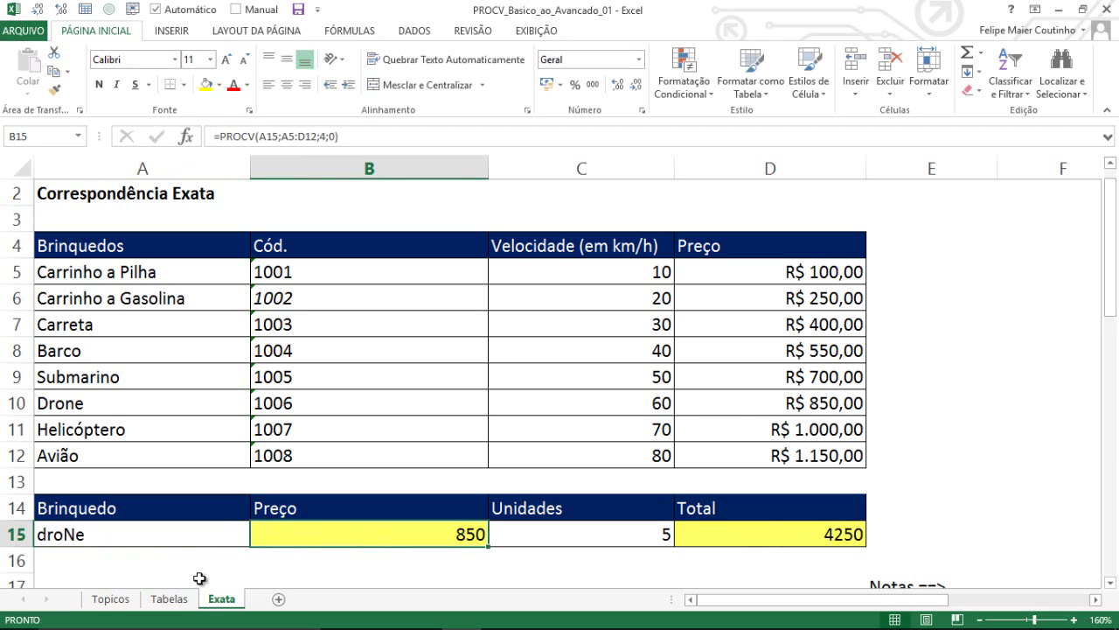
key("Left")
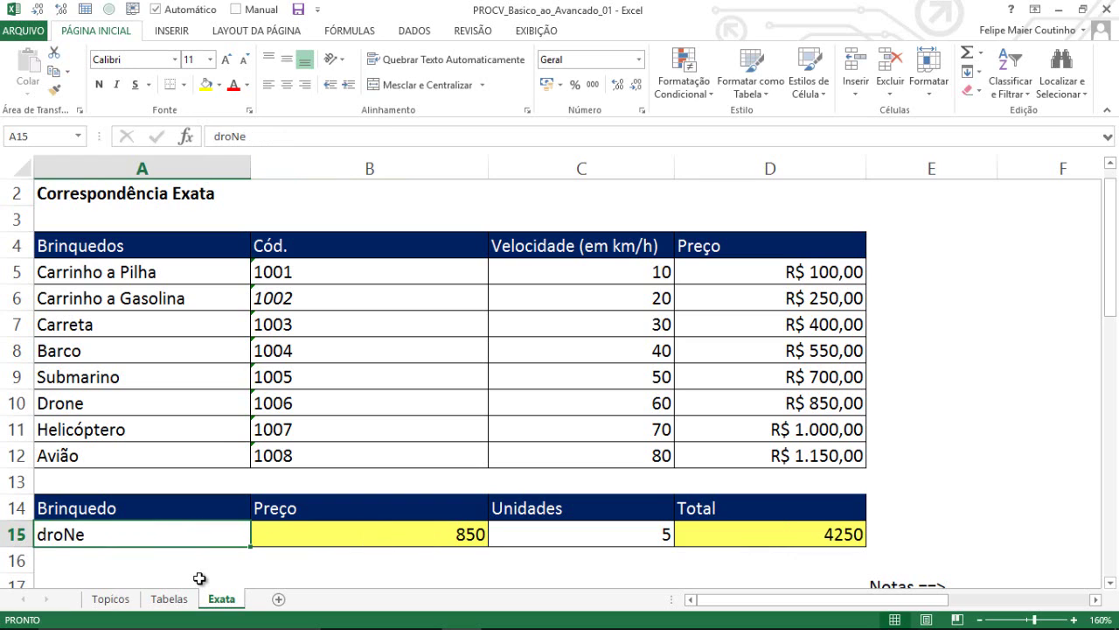
key("Right")
key("Left")
type("Drone")
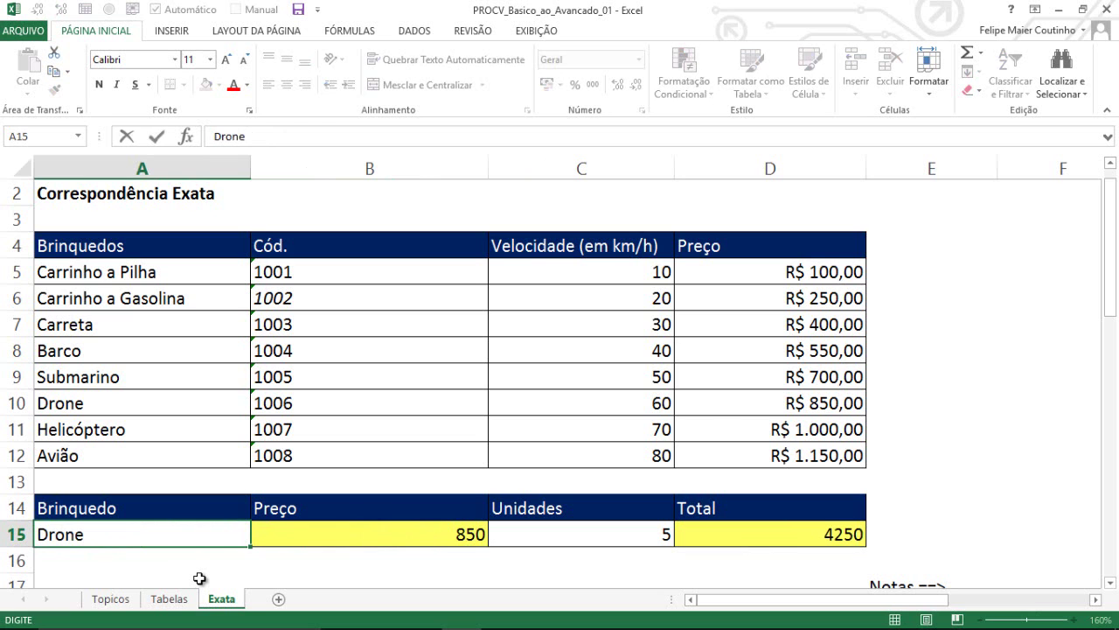
key("ctrl+Return")
Step: Enter Drone as the toy in A21 of the PROCV #N/D e SEERRO ou SE section
key("Down")
key("Down")
key("Down")
key("Down")
key("Down")
key("Down")
key("Down")
key("Down")
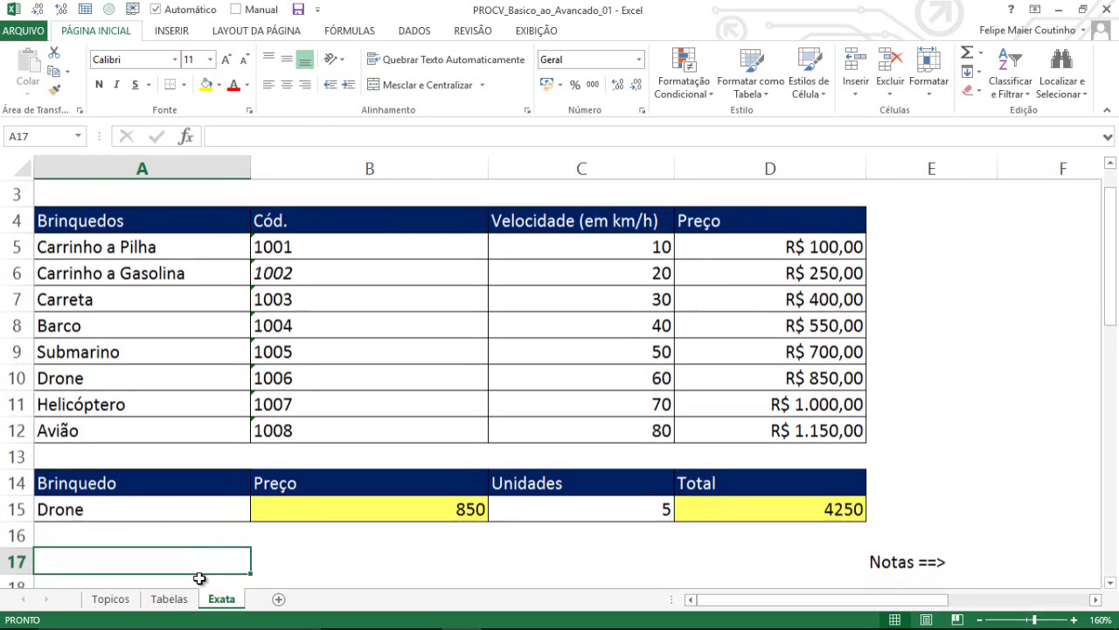
key("Up")
key("Up")
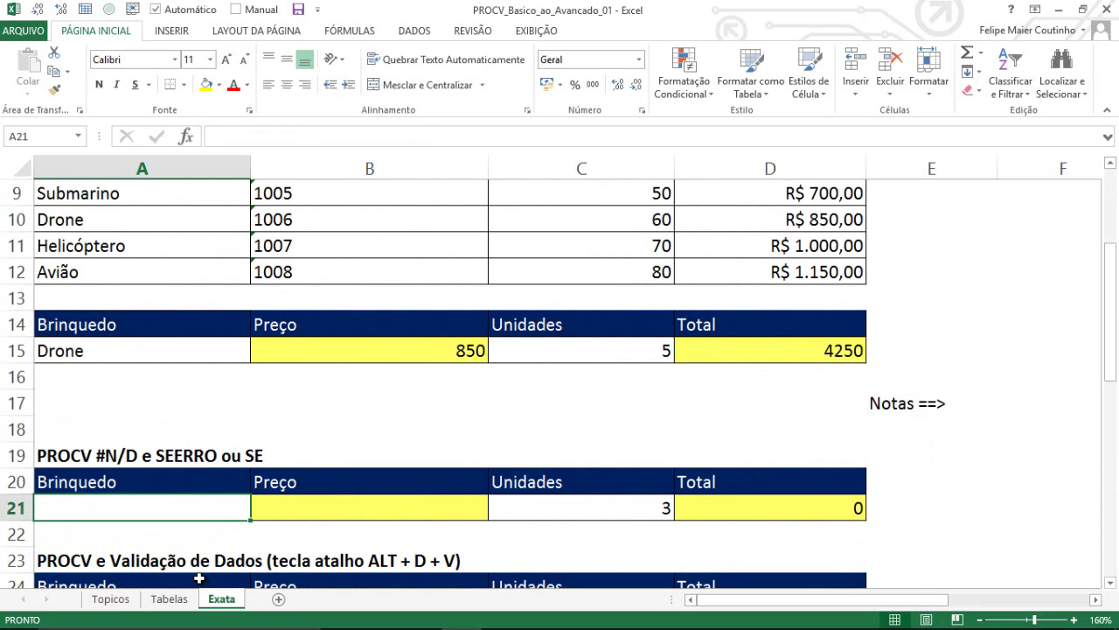
key("Up")
key("Up")
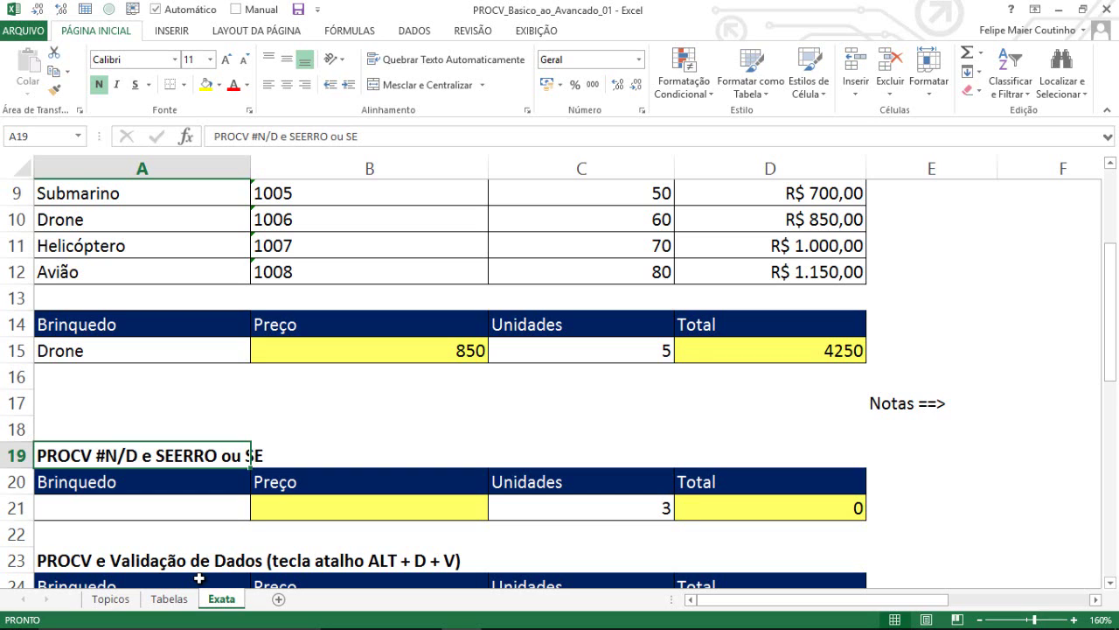
key("Down")
key("Down")
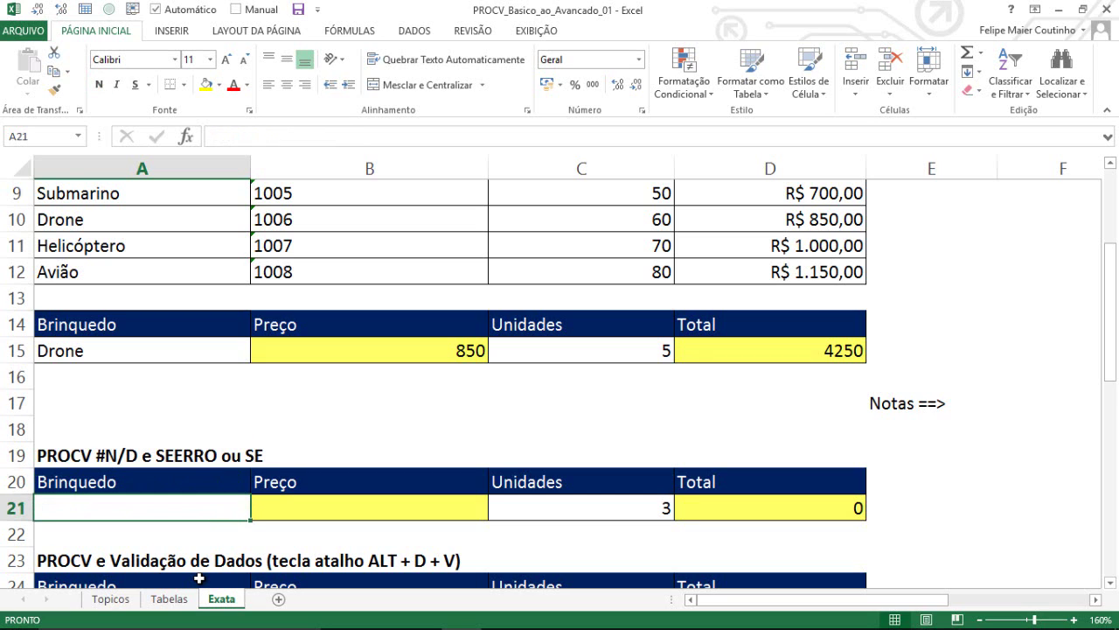
type("Drone")
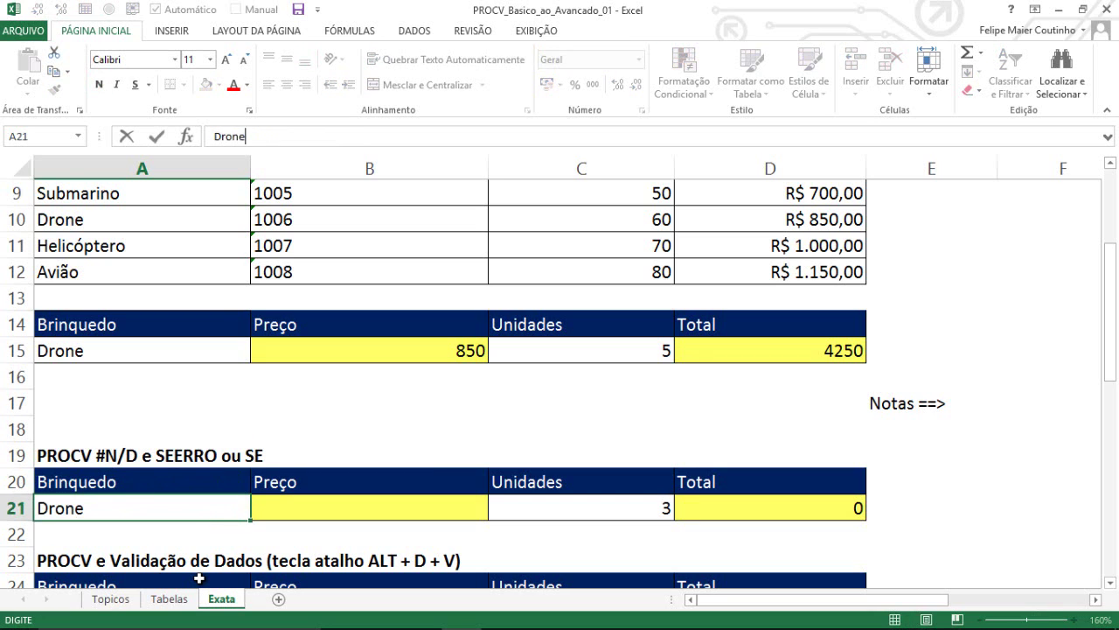
key("Tab")
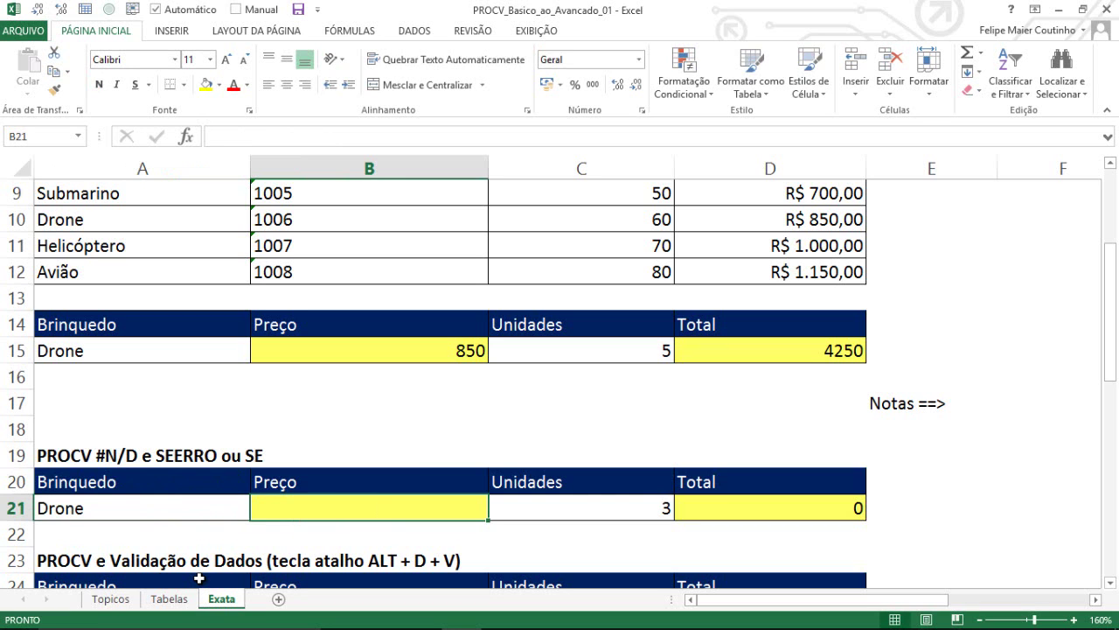
Step: Look up the toy's price in B21 with the exact match formula =PROCV(A21;A5:D12;4;0)
type("=procv")
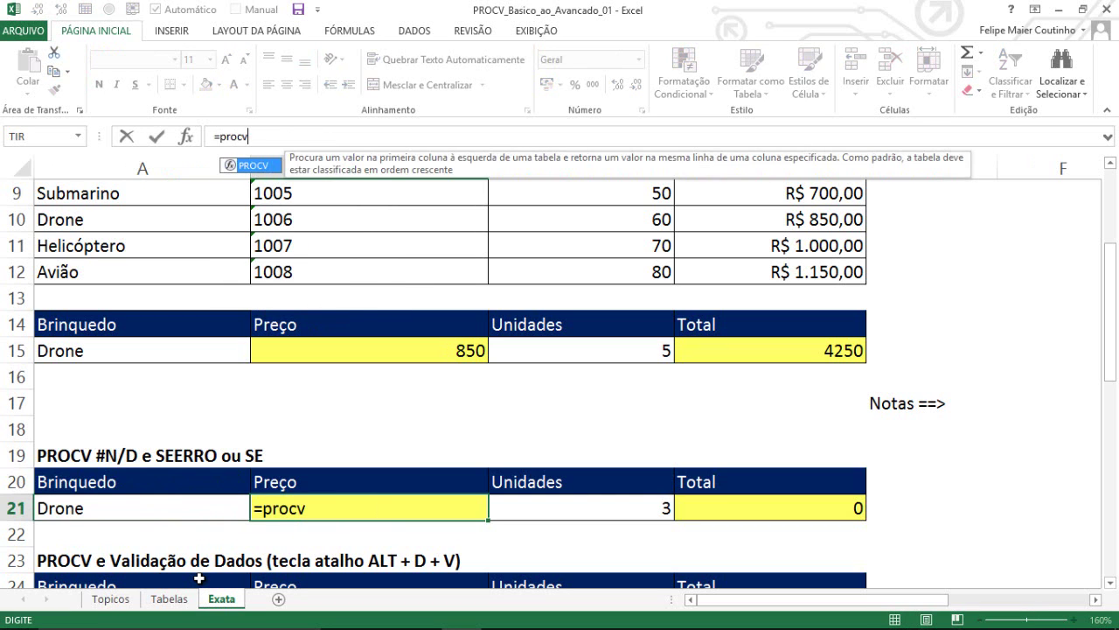
key("Tab")
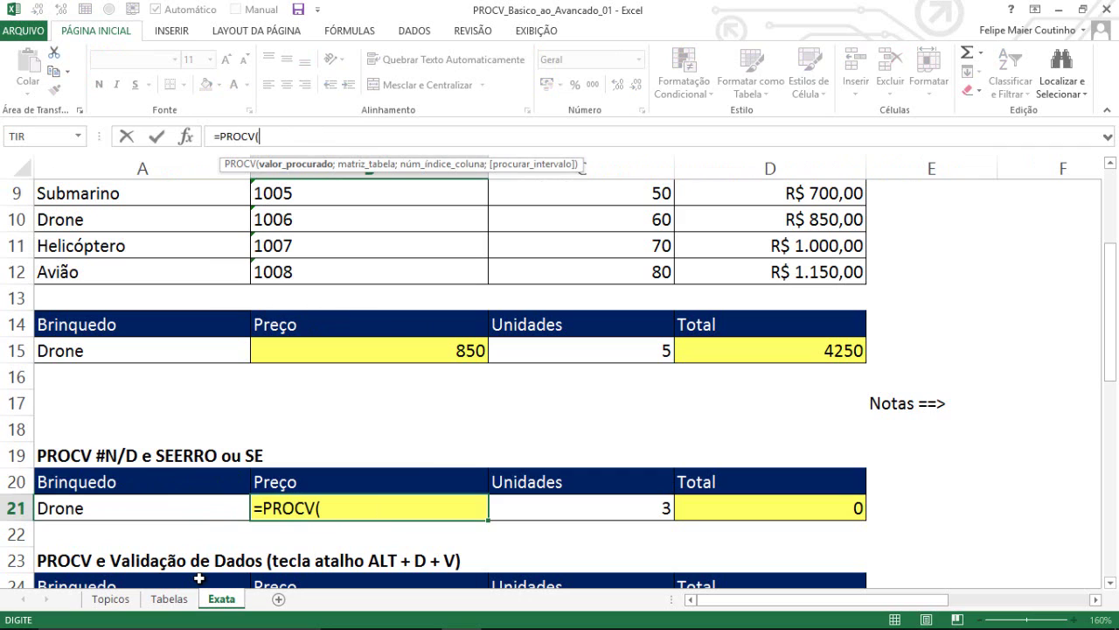
key("Left")
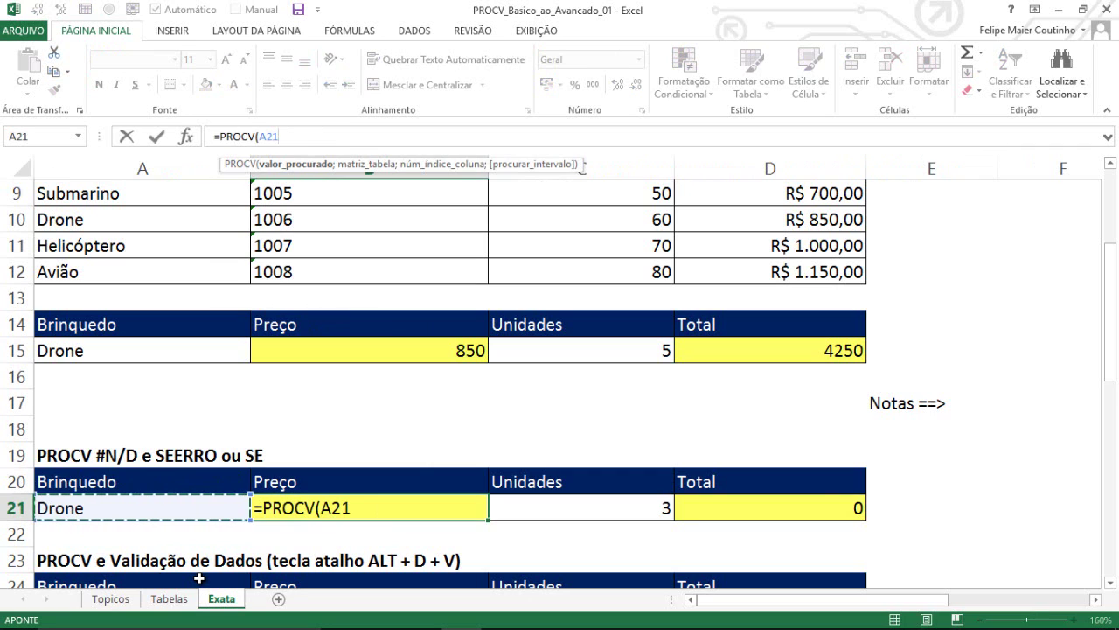
type(";")
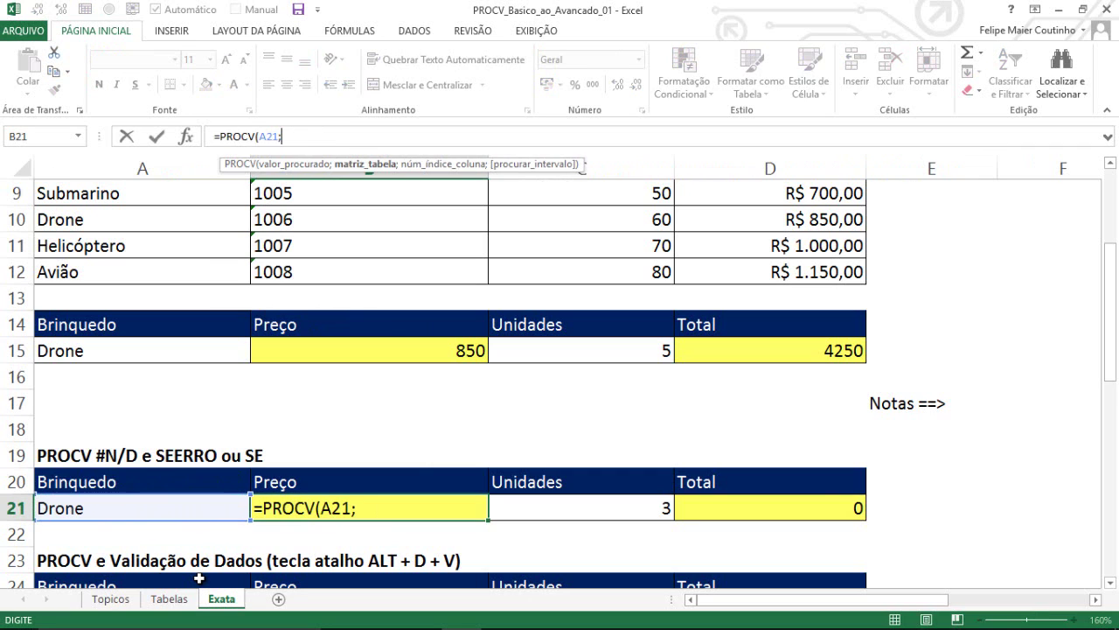
left_click(787, 267)
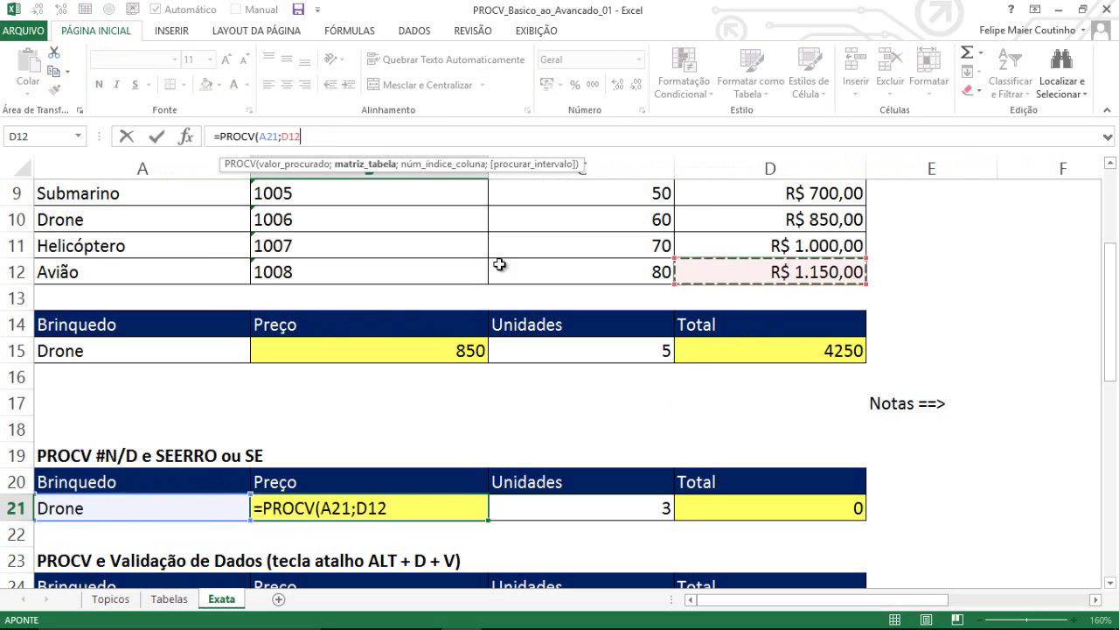
left_click_drag(499, 265, 53, 248)
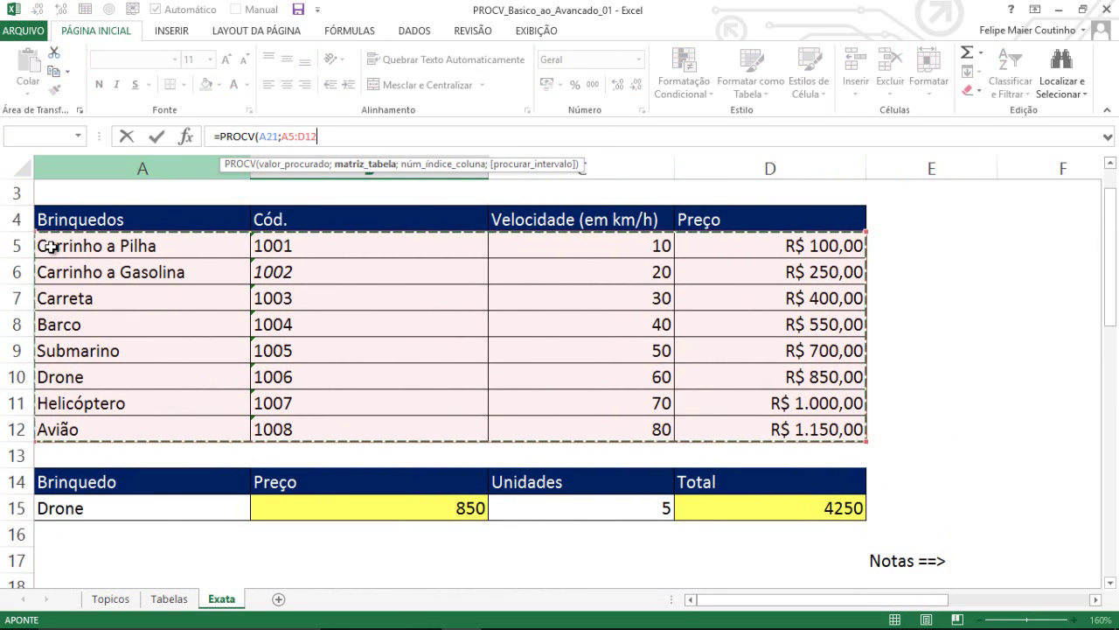
type(";")
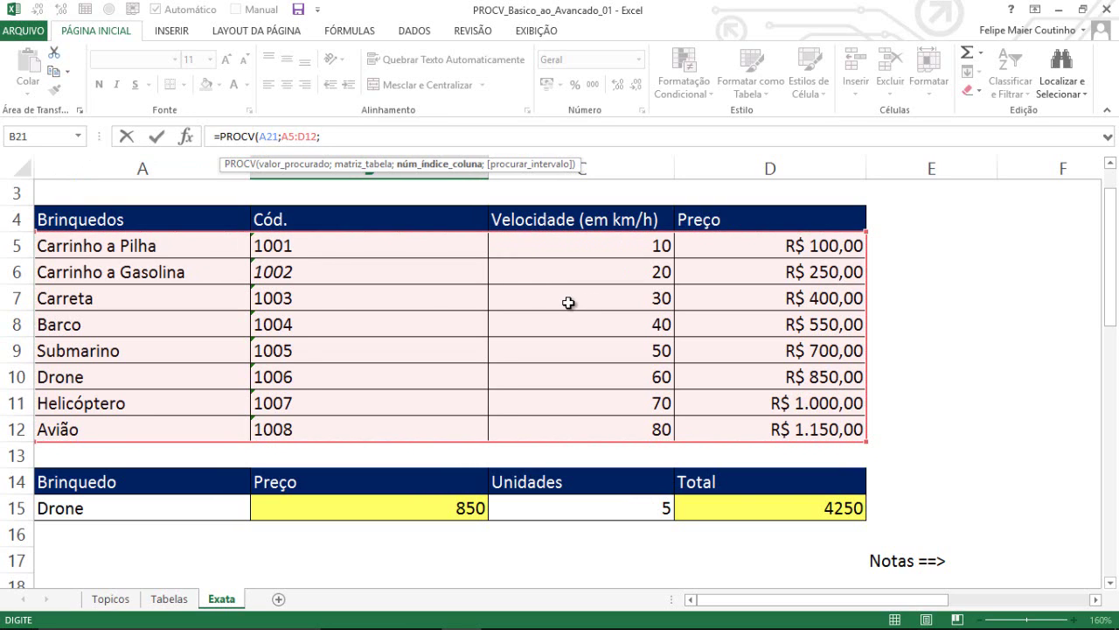
type("4;")
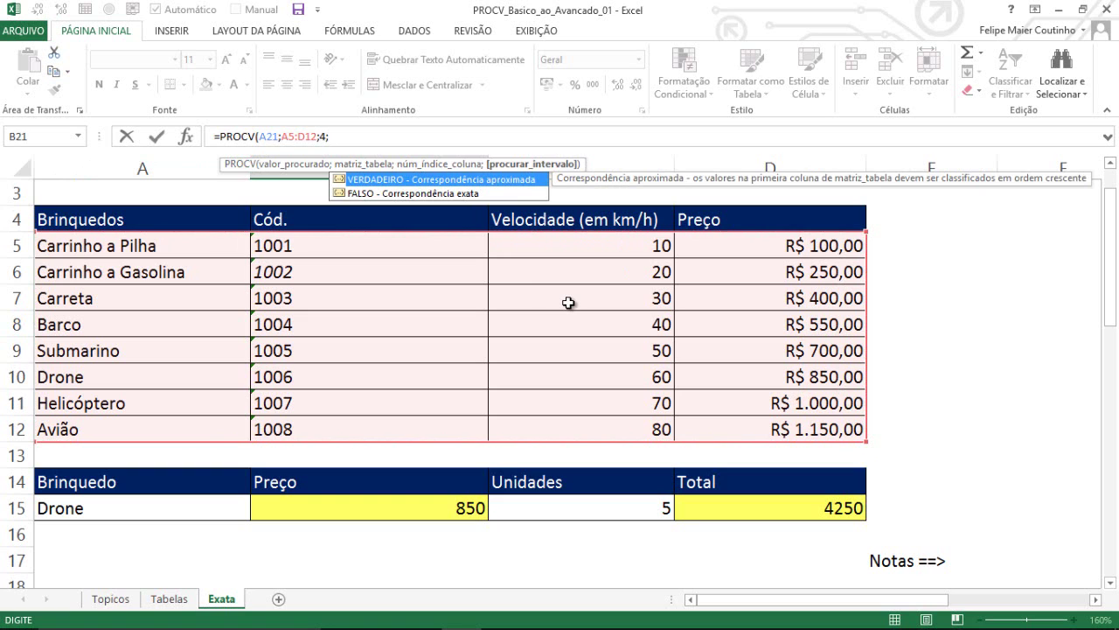
type("0)")
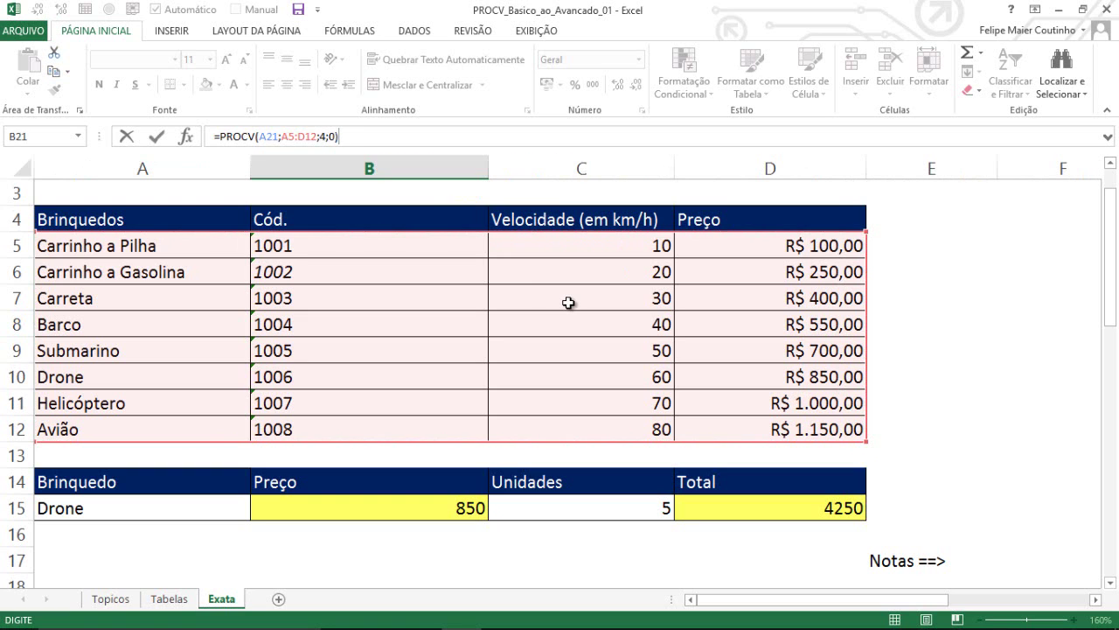
key("Return")
key("Up")
key("Right")
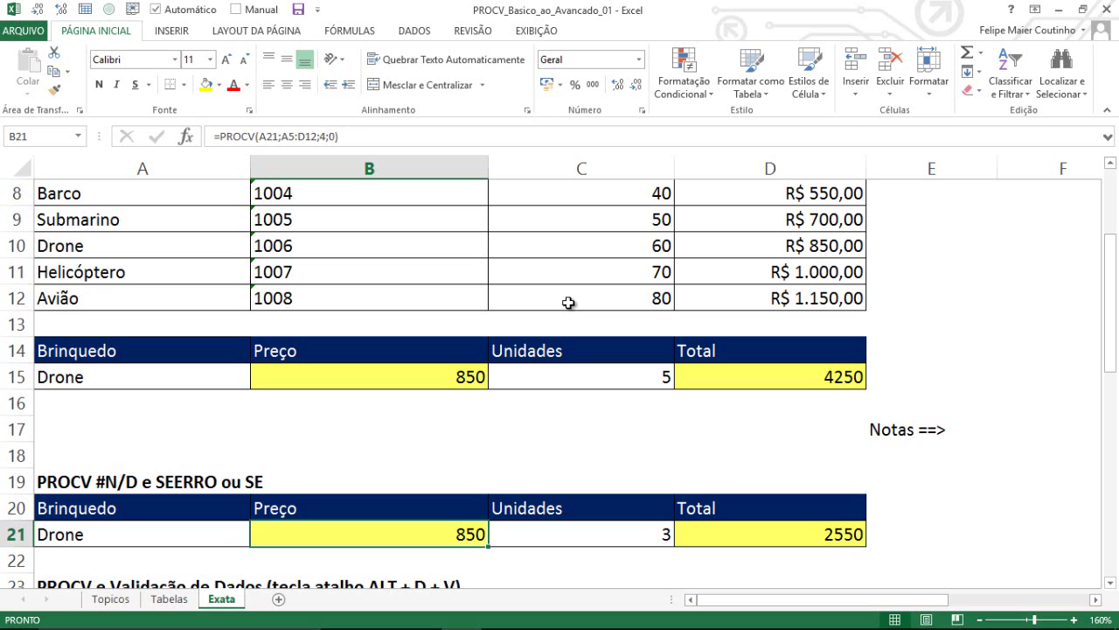
Step: Change the toy in A21 to Droni and open the price formula in B21 for editing
key("Left")
left_click(221, 143)
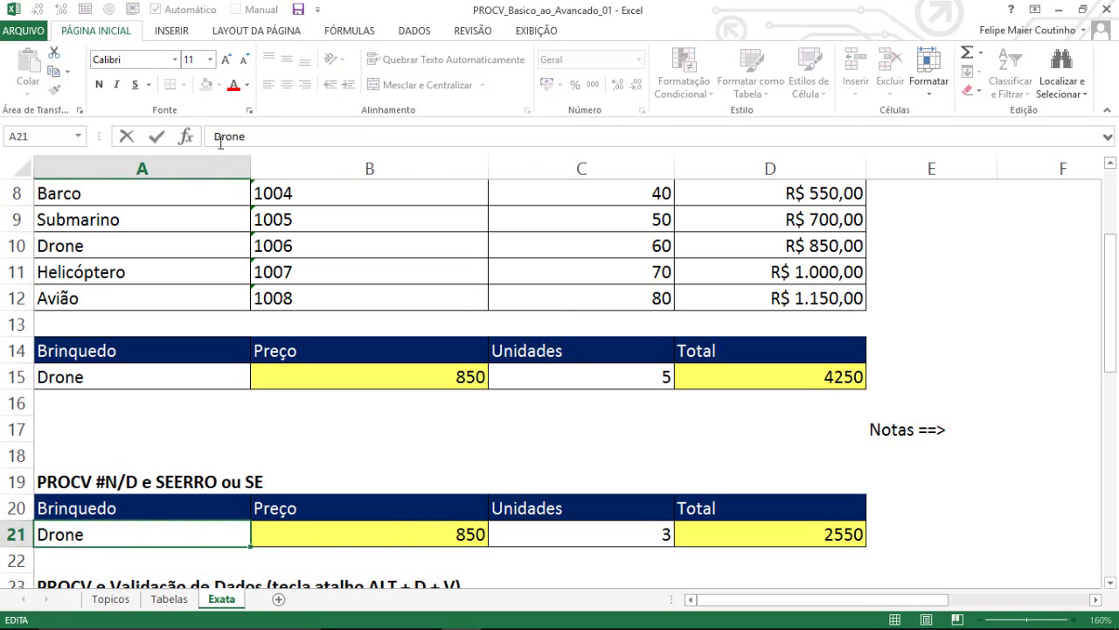
key("shift+Left")
type("i")
key("Tab")
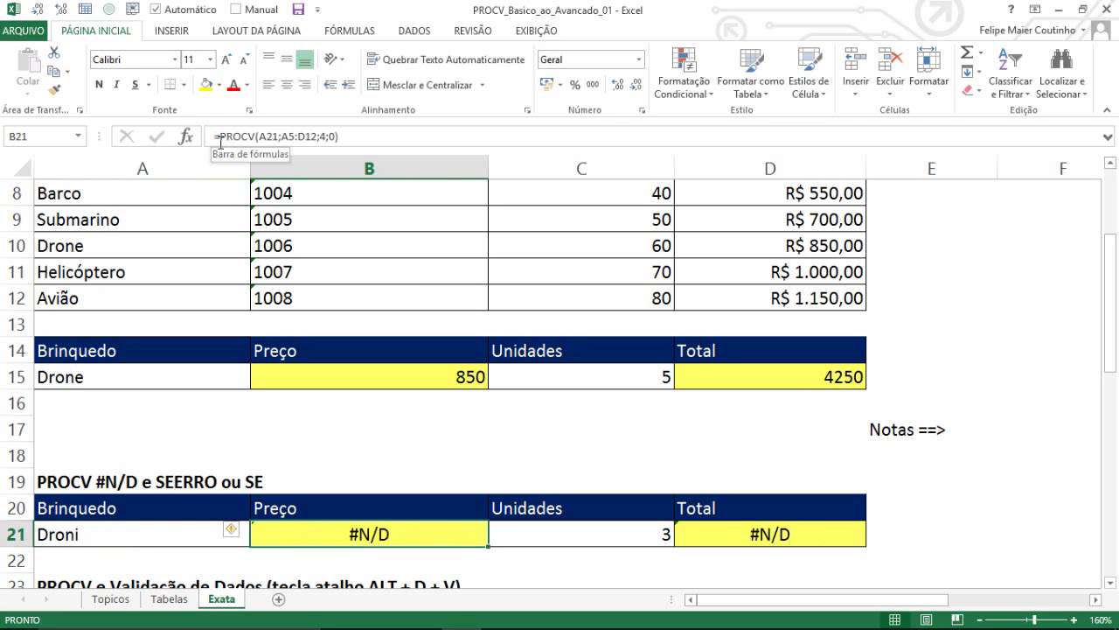
left_click(220, 140)
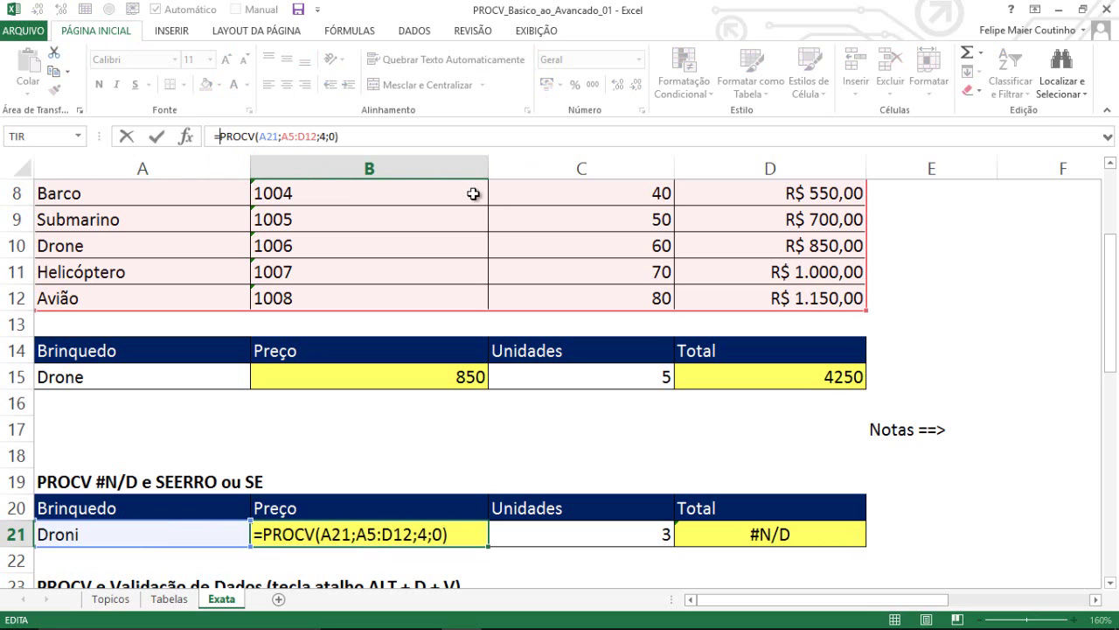
type("see")
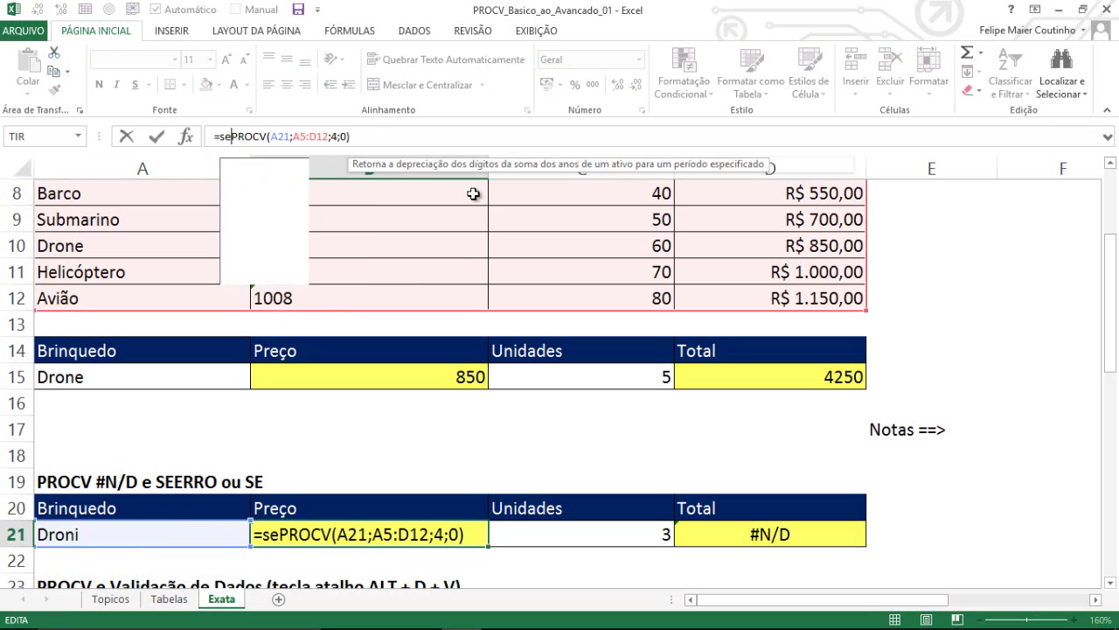
key("Tab")
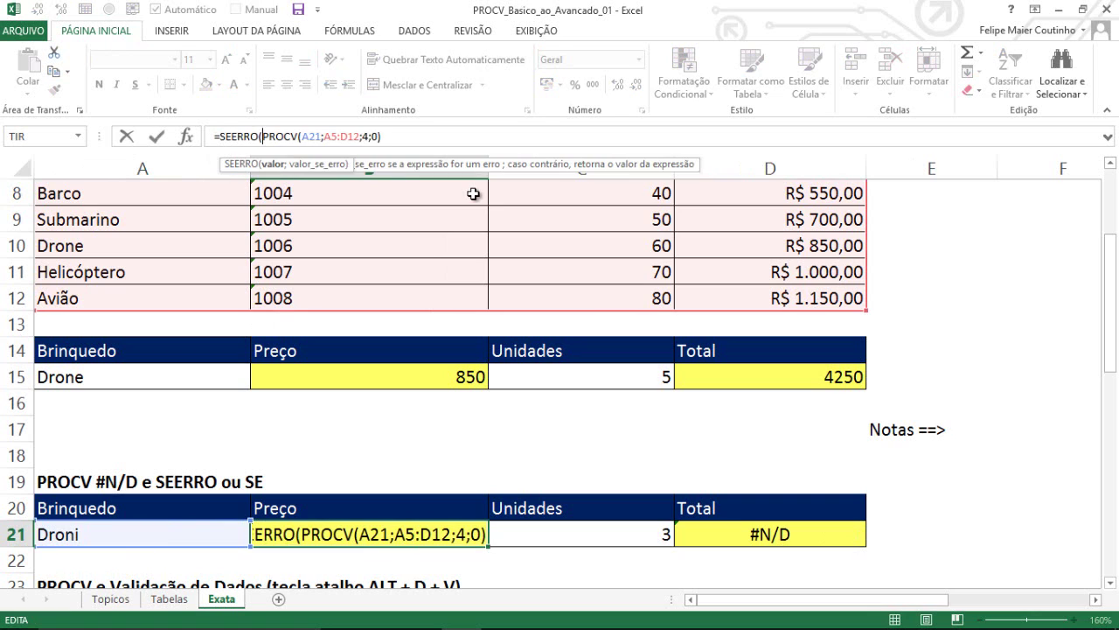
key("BackSpace")
key("BackSpace")
key("BackSpace")
key("BackSpace")
key("BackSpace")
key("BackSpace")
key("BackSpace")
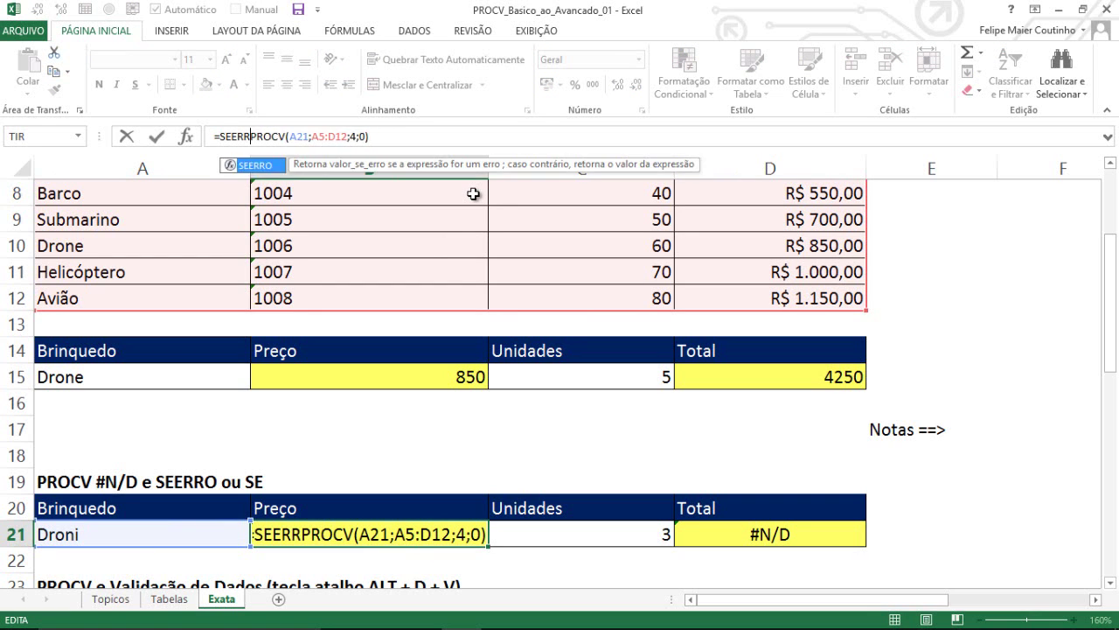
Step: Wrap the PROCV formula in B21 in SEERRO, with "Produto não encontrado" as the value if an error occurs
type("se")
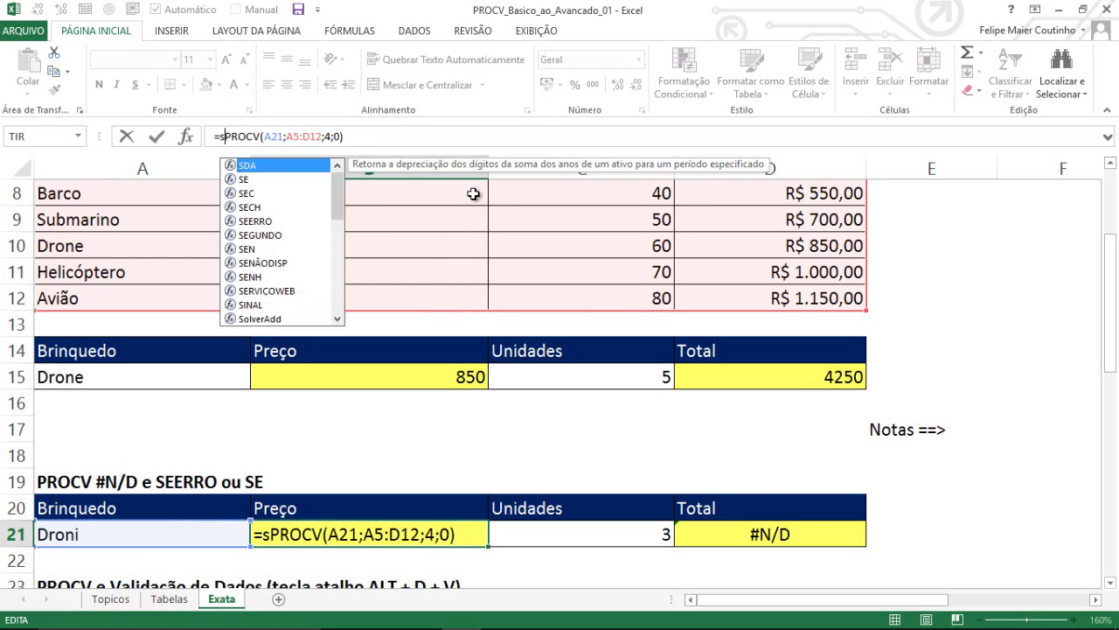
type("e")
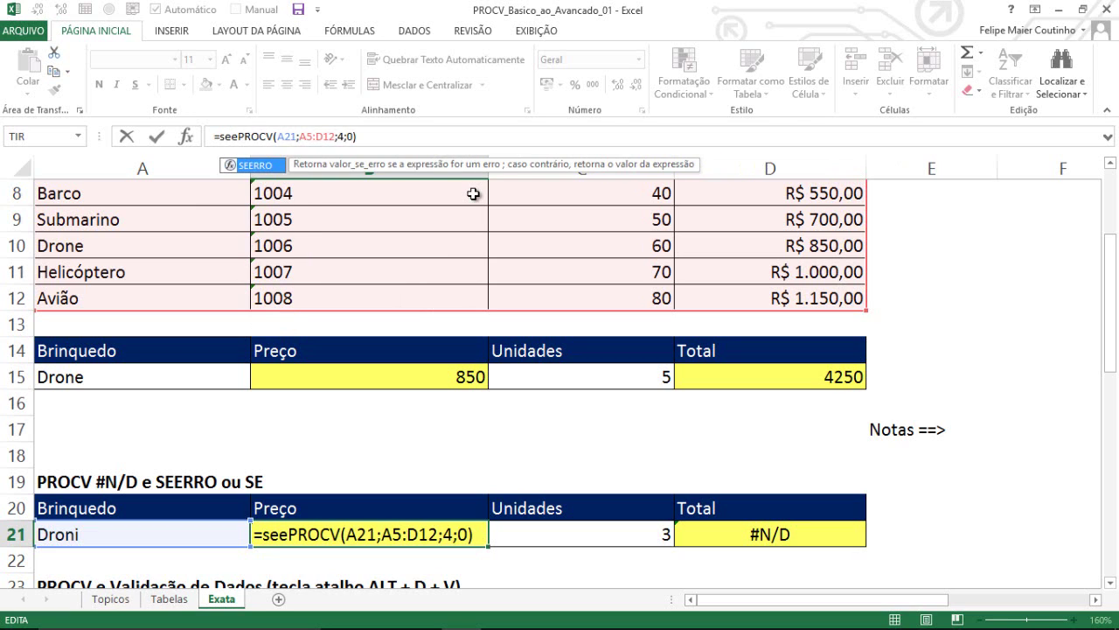
key("Tab")
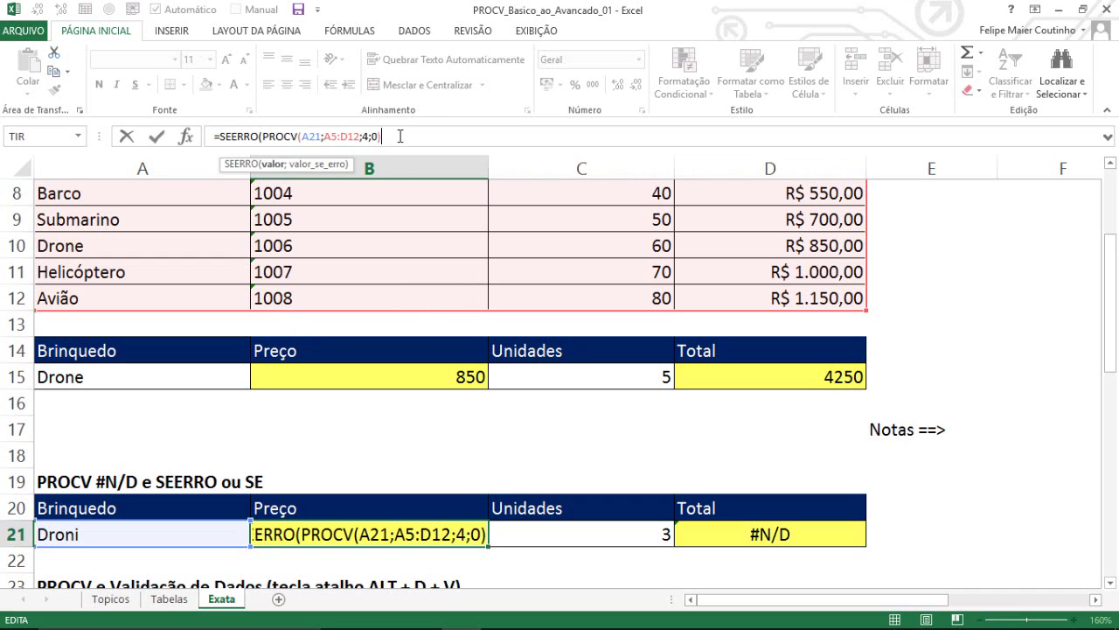
type(";")
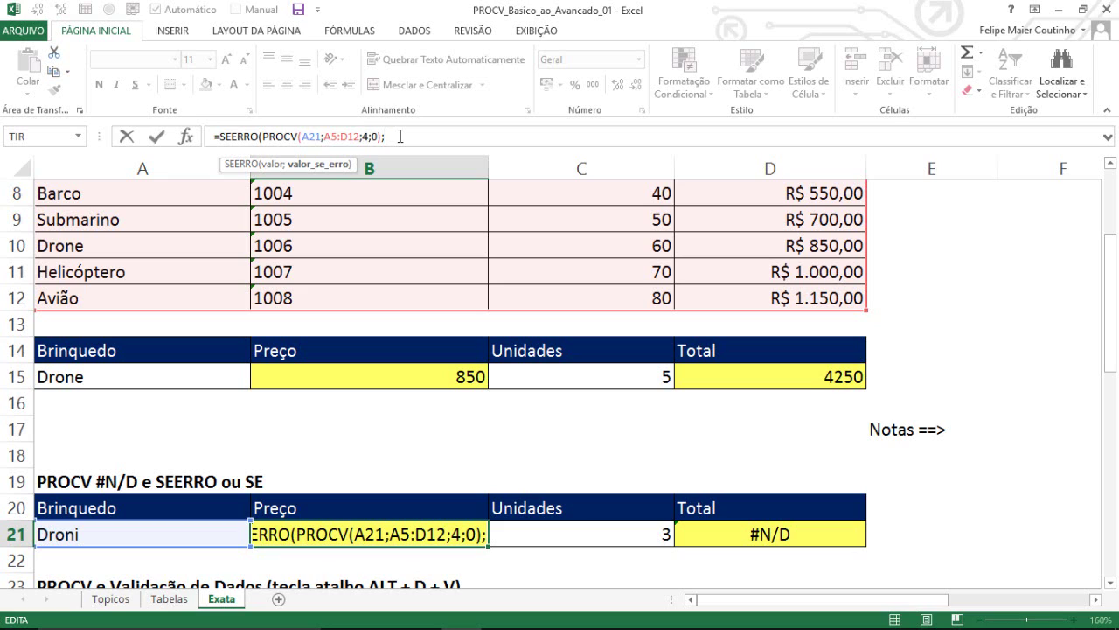
type("\"\"")
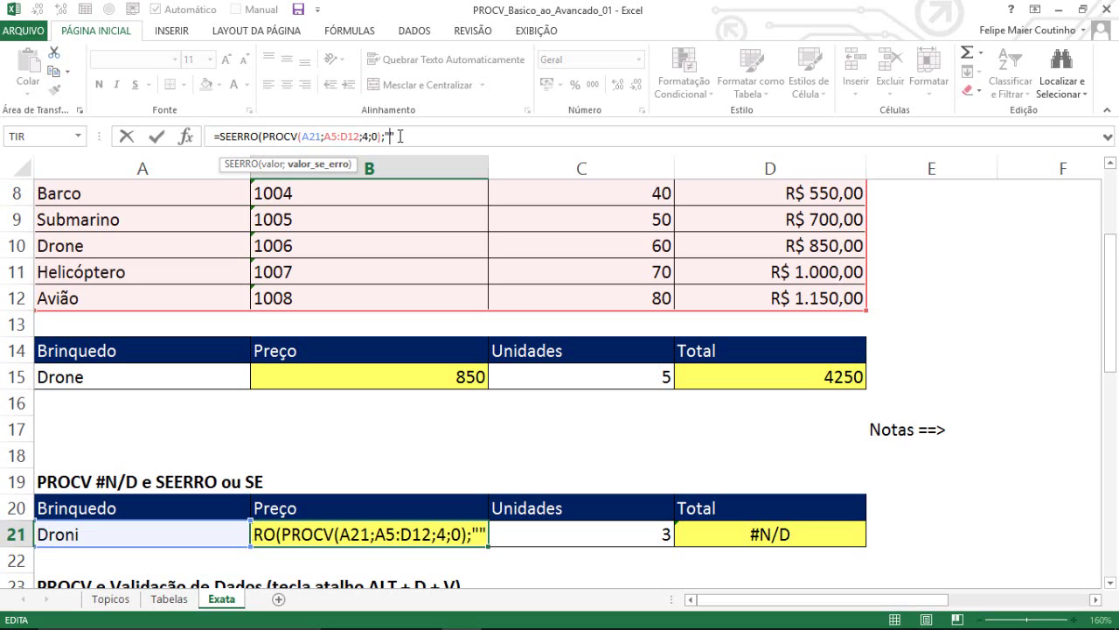
type("Produ")
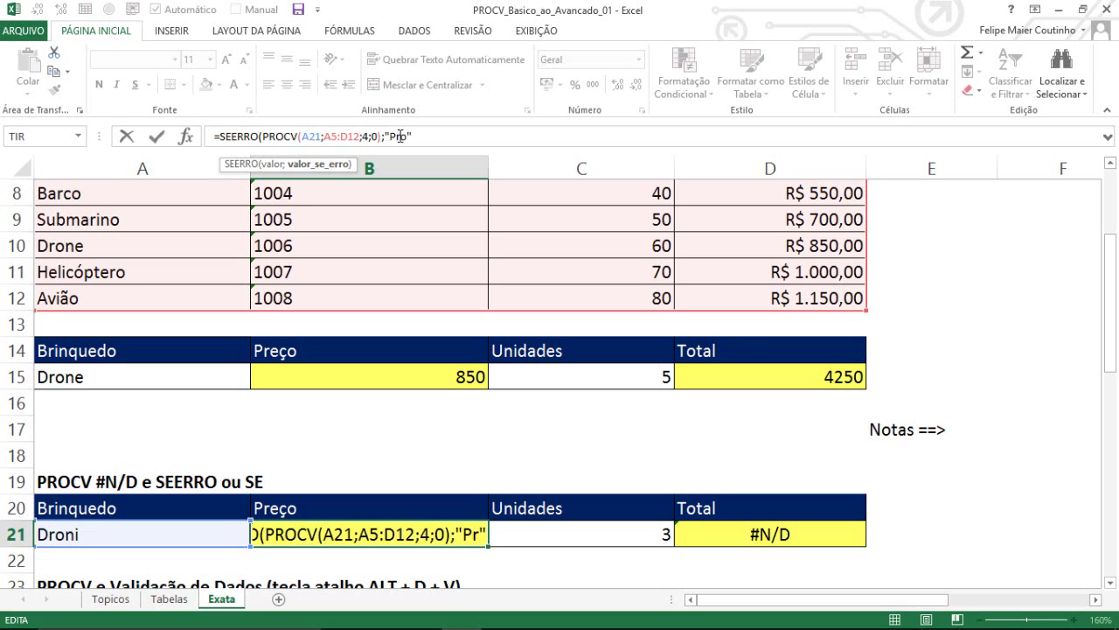
type("to não encont")
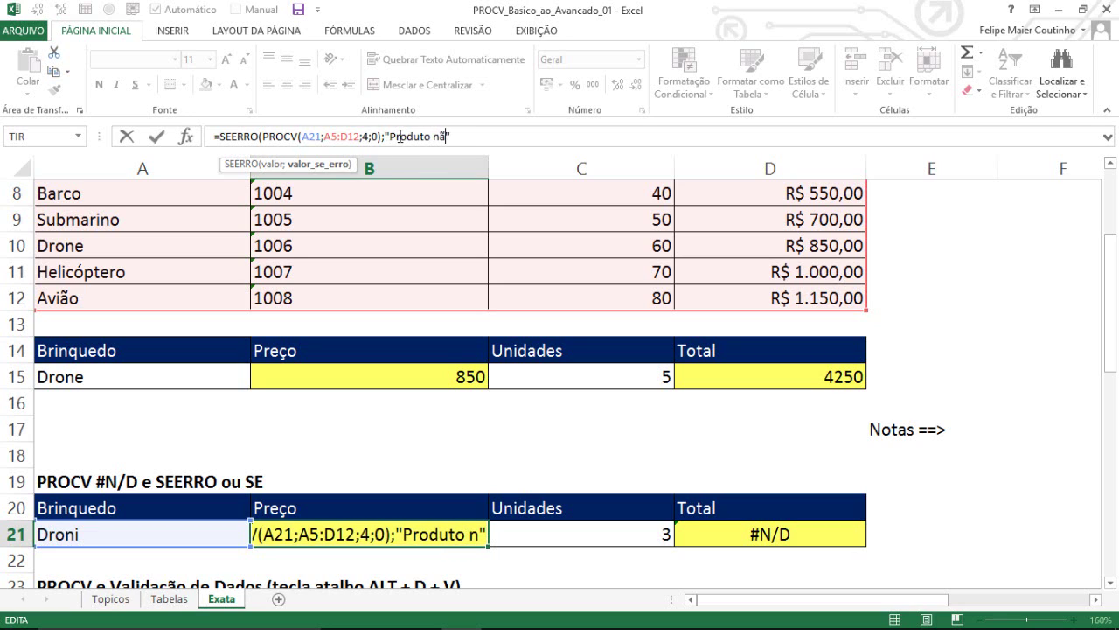
type("rado\"")
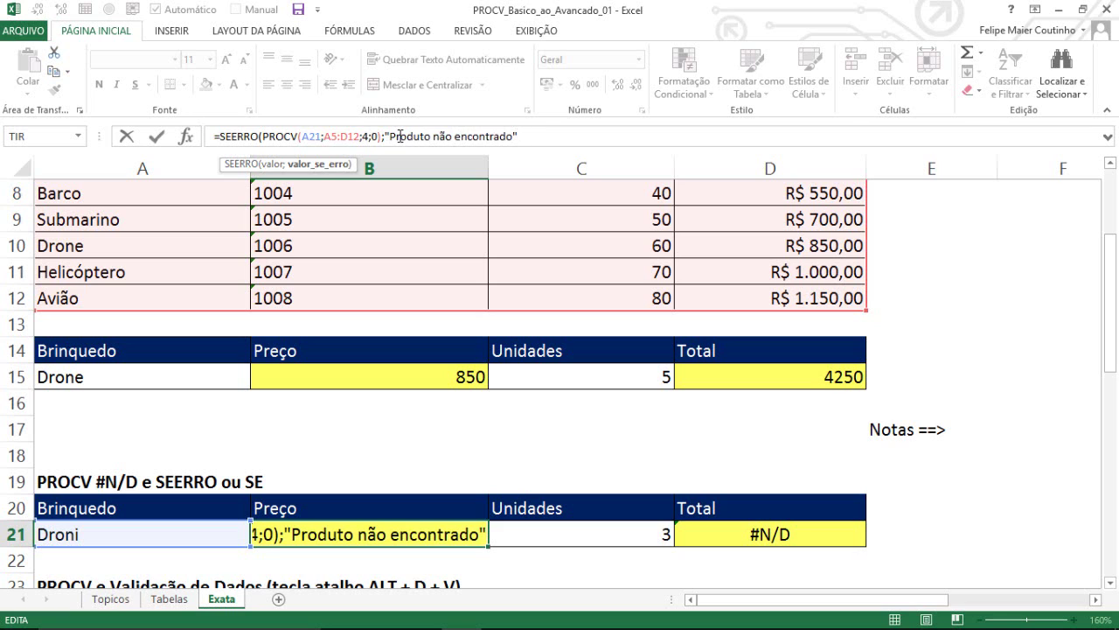
type(")")
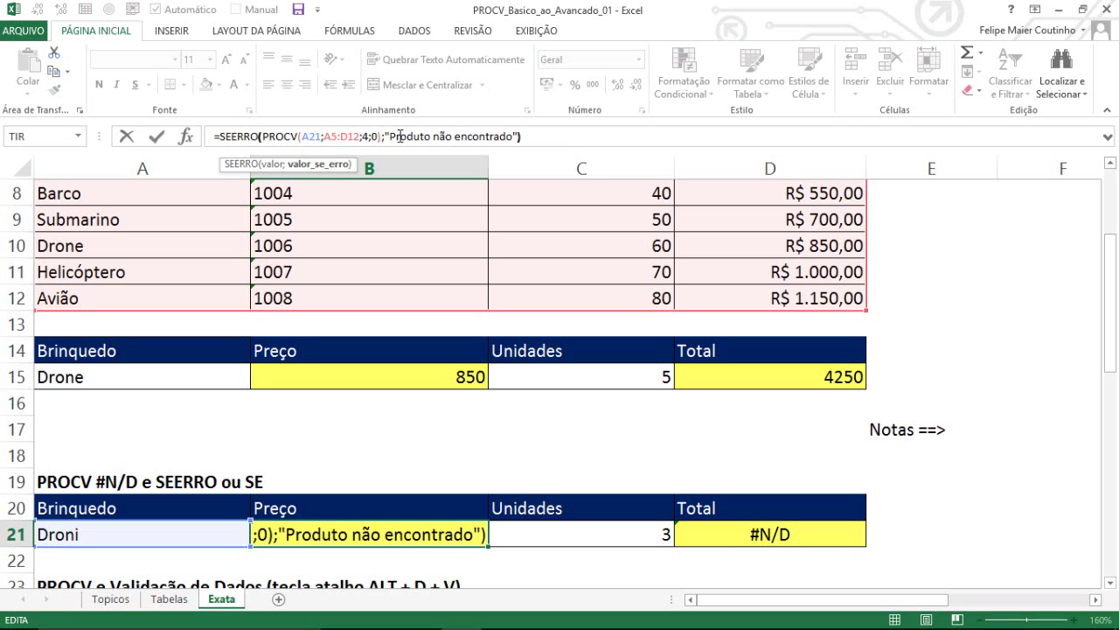
key("ctrl+Return")
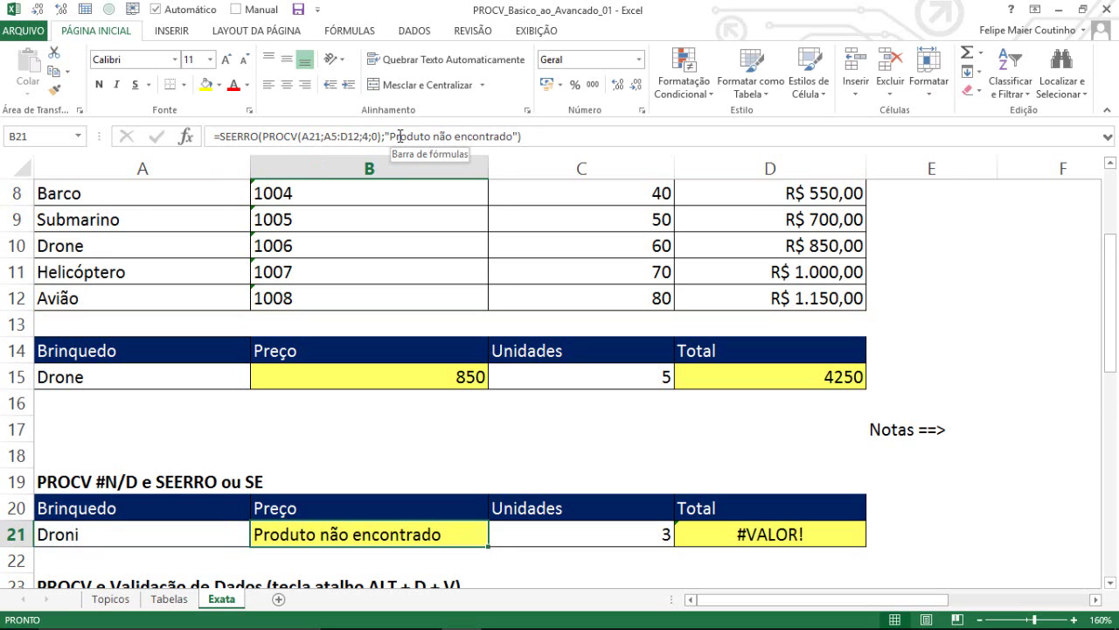
Step: Start a PROCV formula in B22 with A21 as the lookup value and A5:D12 as the table
key("Return")
scroll(826, 254, "down", 1)
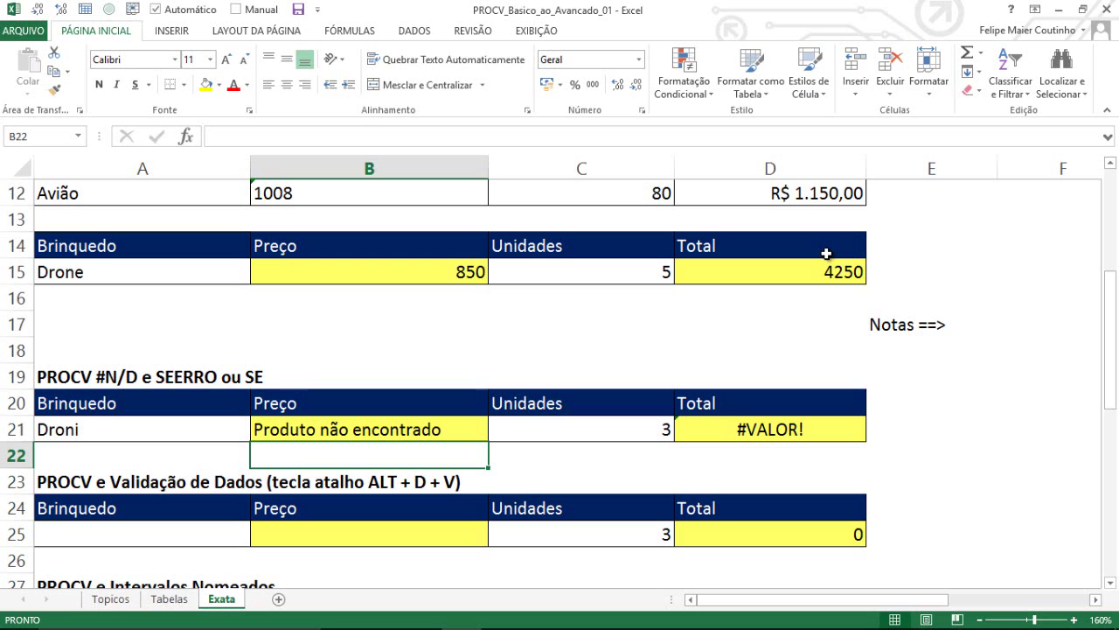
type("=proc")
key("Tab")
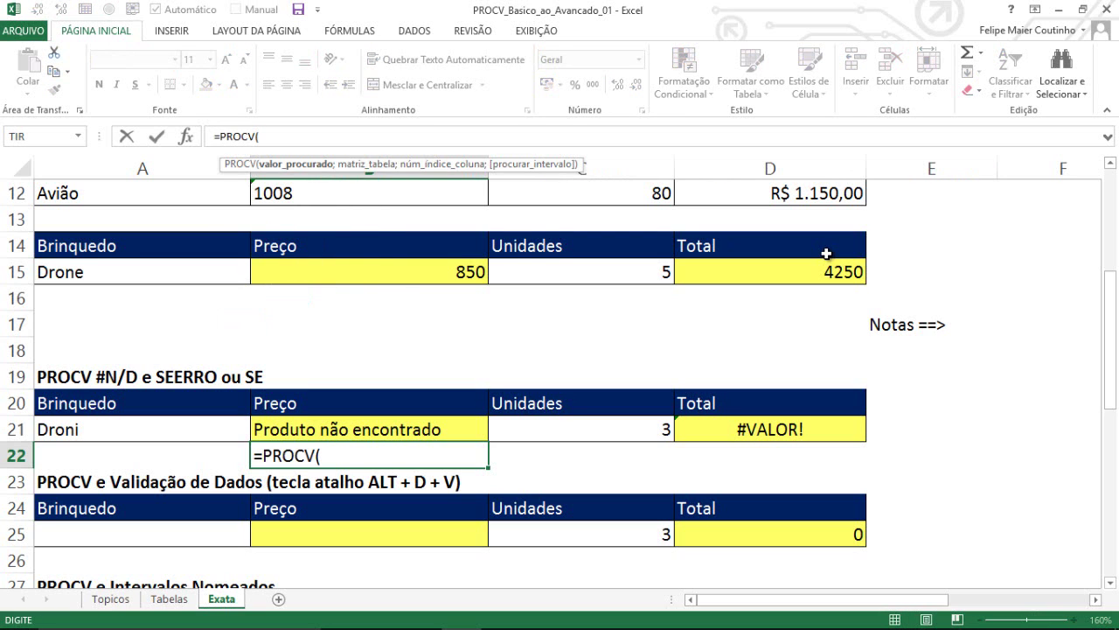
key("Left")
key("Up")
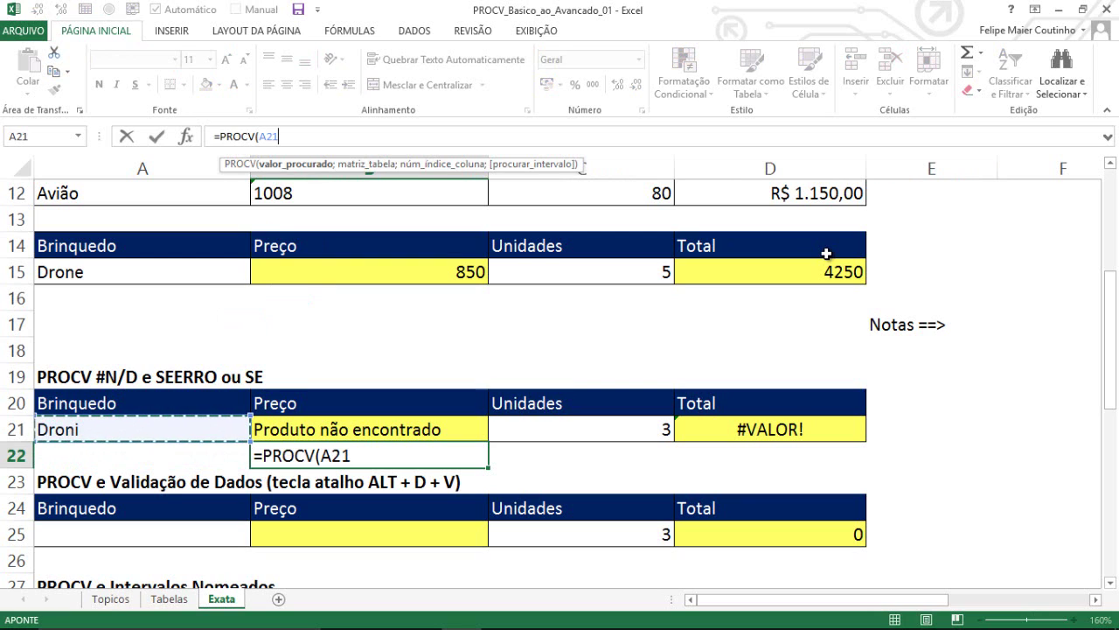
type(";")
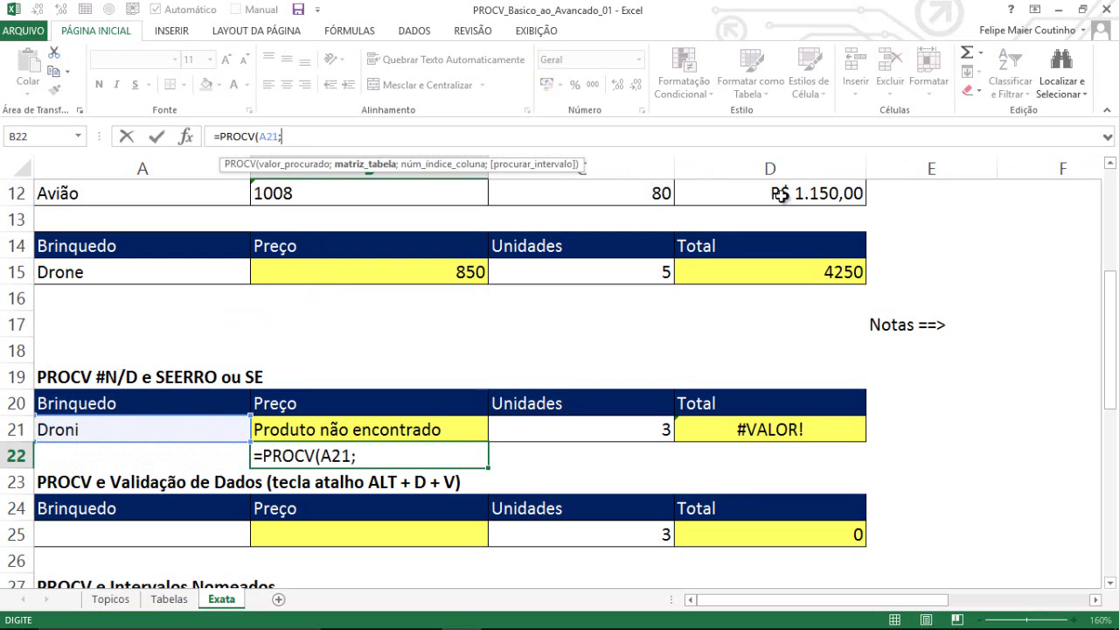
left_click_drag(770, 194, 48, 219)
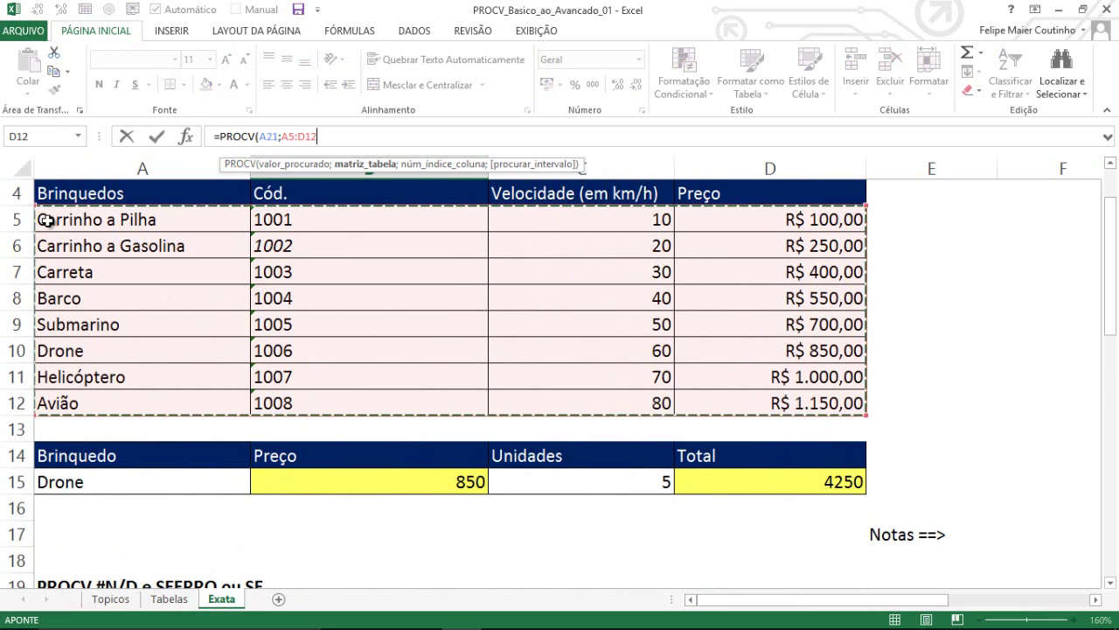
type(";")
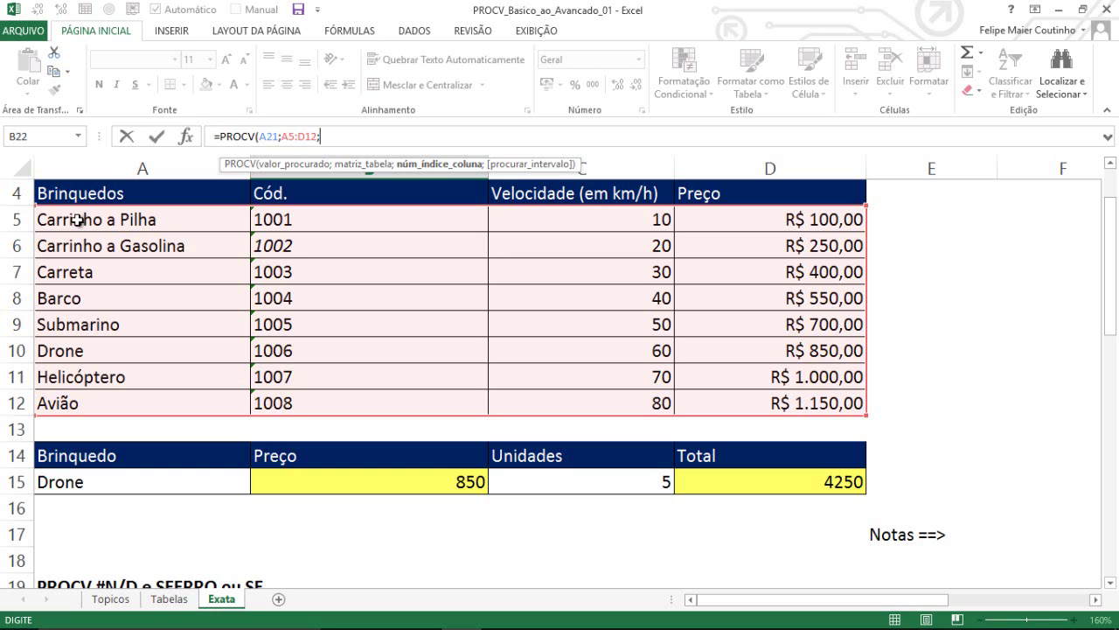
Step: Count the table's columns across A5:D5 to find the column index of Preço
left_click(79, 219)
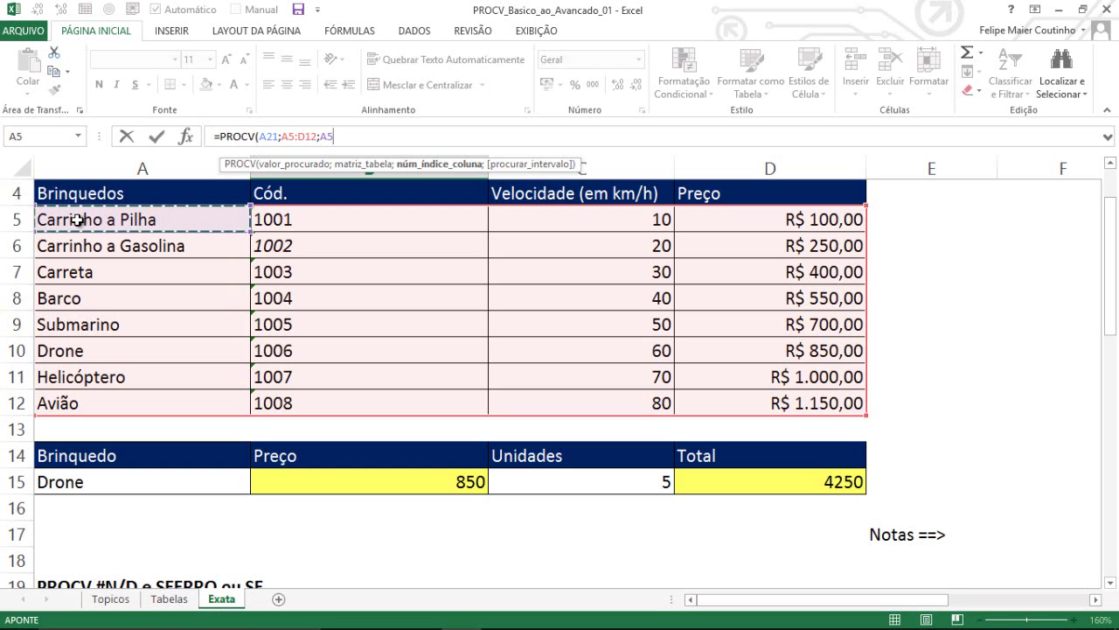
left_click_drag(95, 220, 420, 229)
left_click_drag(642, 222, 720, 223)
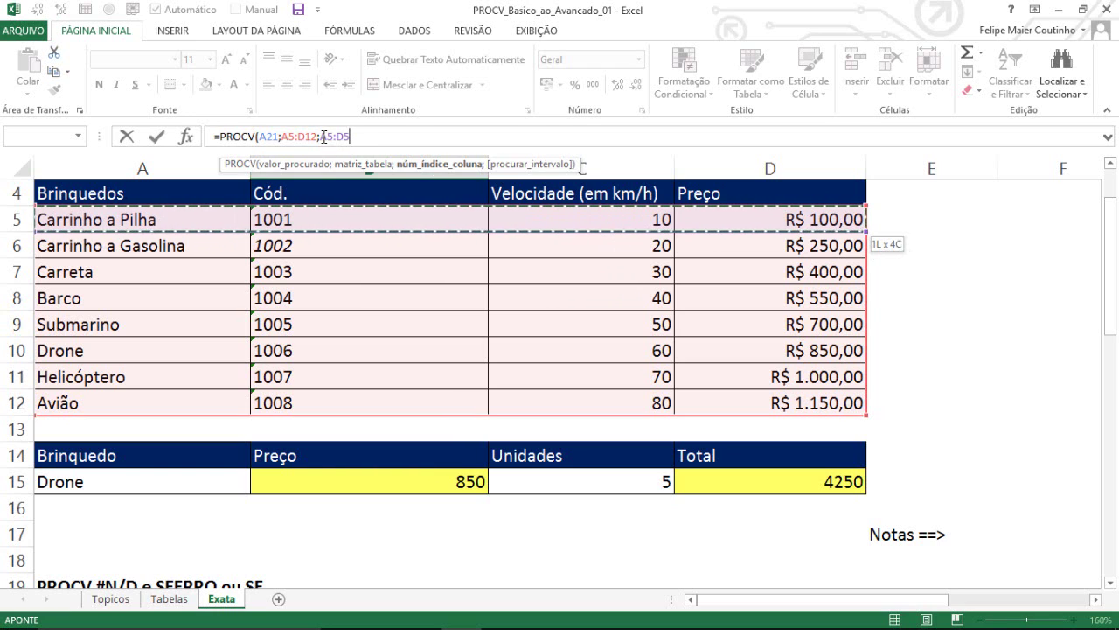
left_click_drag(321, 137, 363, 140)
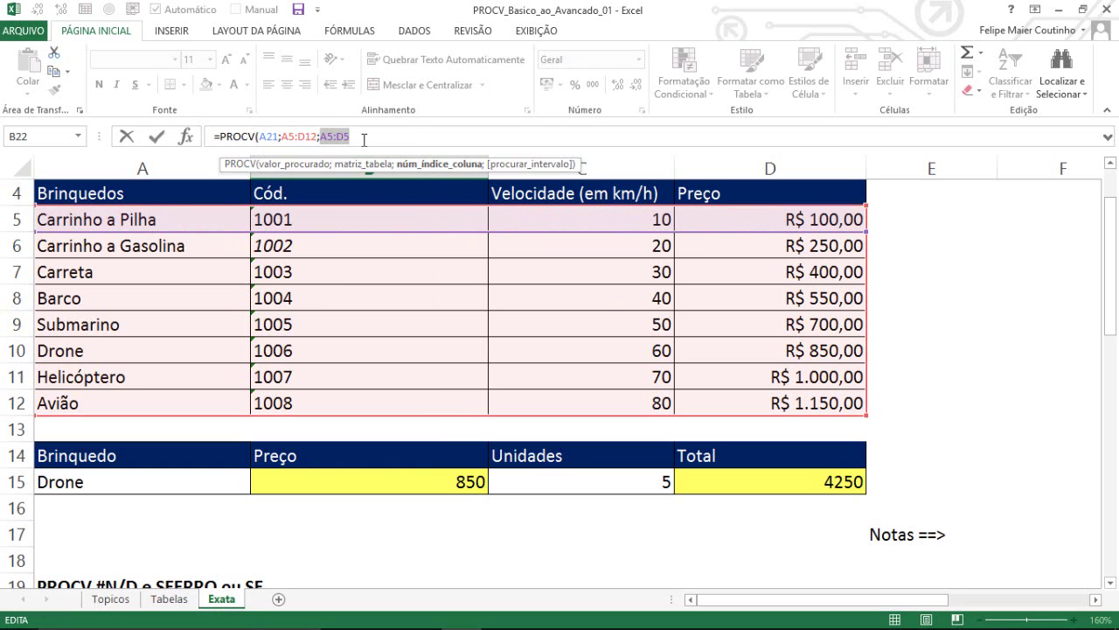
Step: Complete the B22 formula as =PROCV(A21;A5:D12;4;0), using column index 4 and exact match 0
type("4;")
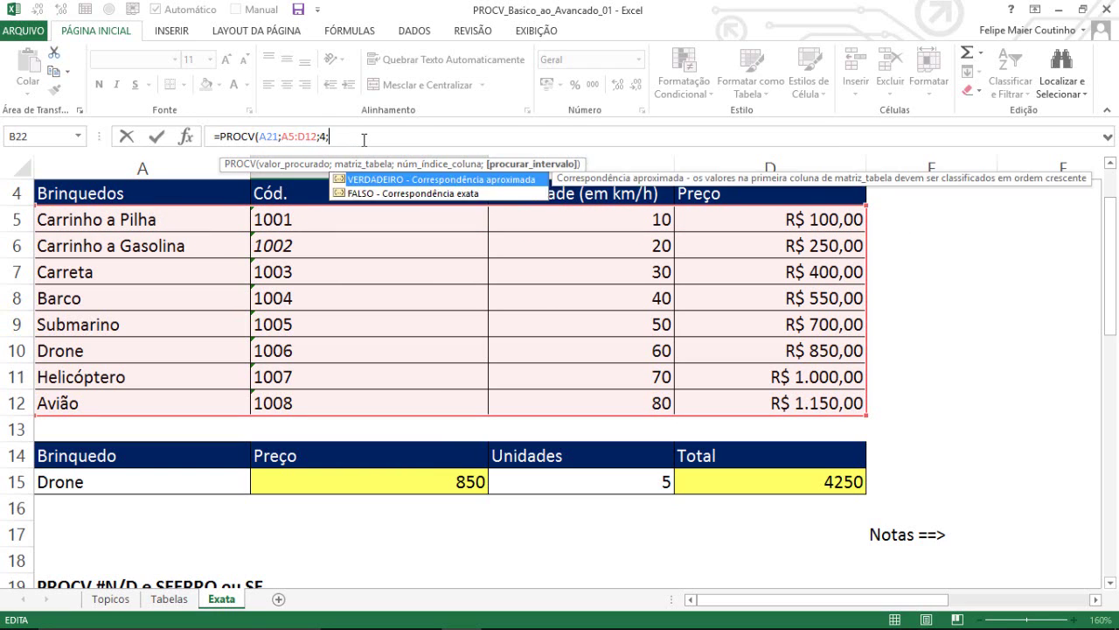
type("0)")
key("Return")
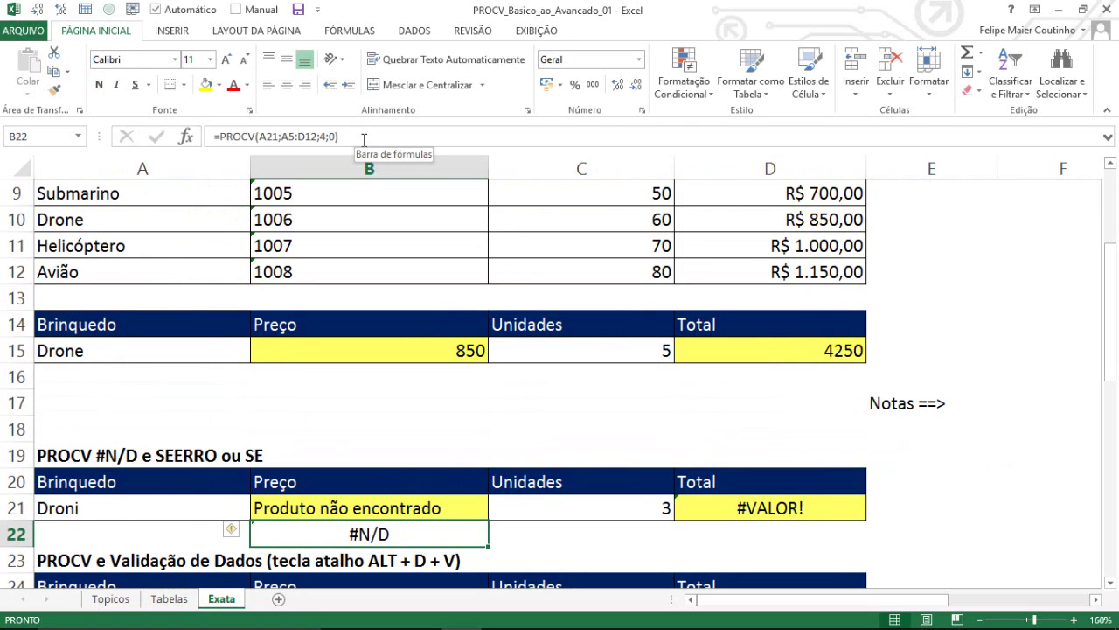
Step: Wrap the PROCV formula in B22 in É.NÃO.DISP to test whether the lookup returns #N/D
left_click(364, 140)
key("Left")
key("Left")
key("Left")
key("Left")
key("Left")
key("Left")
key("Left")
key("Left")
key("Left")
key("Left")
key("Left")
key("Left")
key("Left")
key("Left")
key("Left")
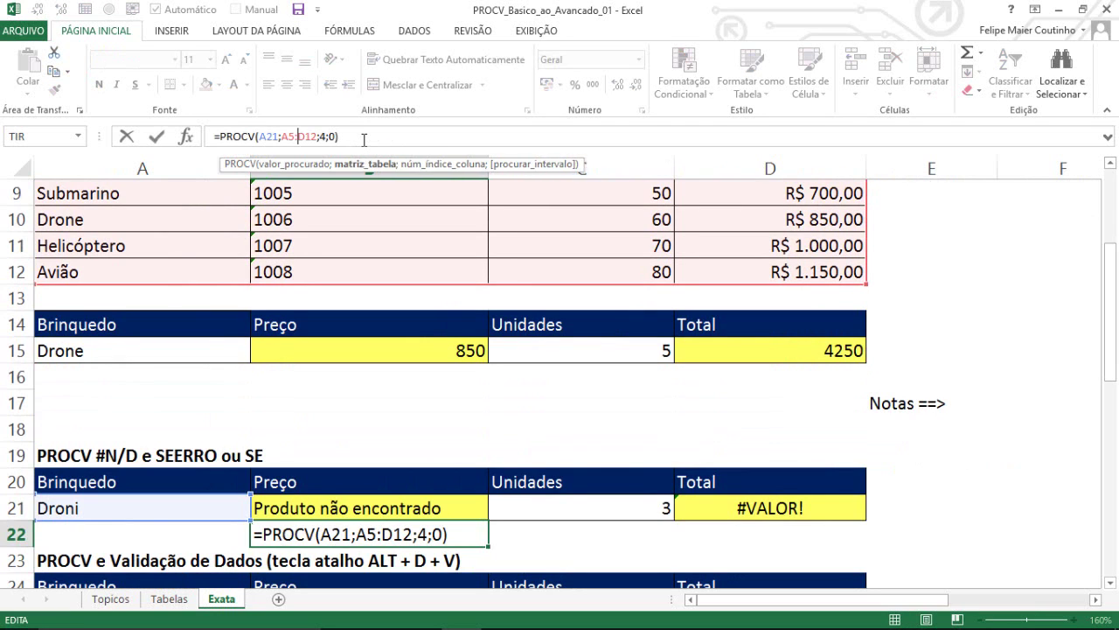
key("Left")
key("Left")
key("Left")
key("Left")
key("Left")
key("Left")
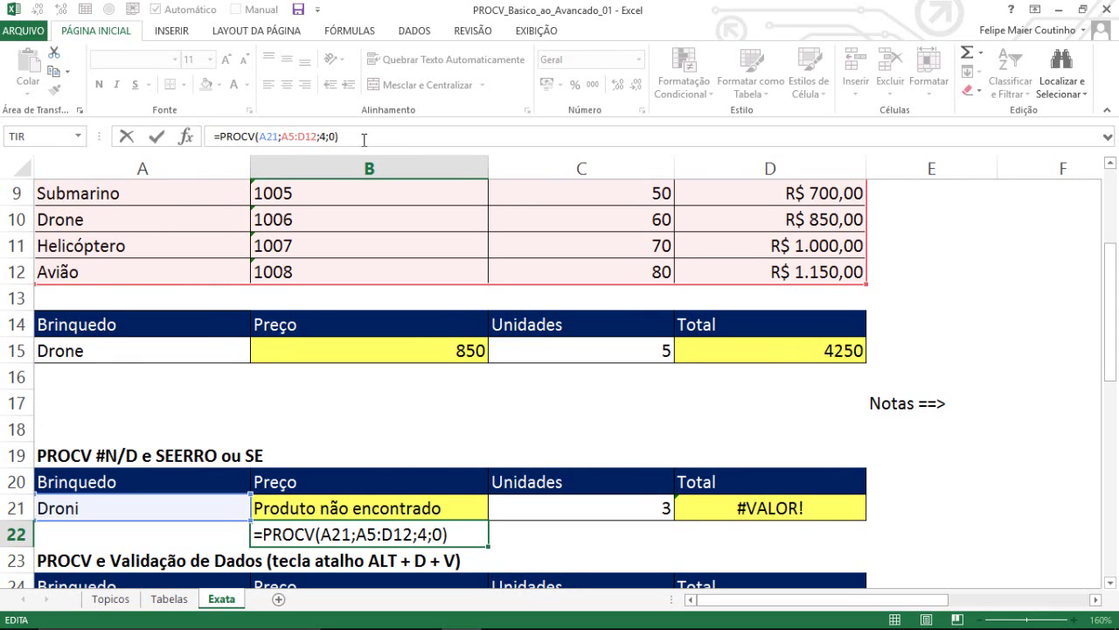
type("é.")
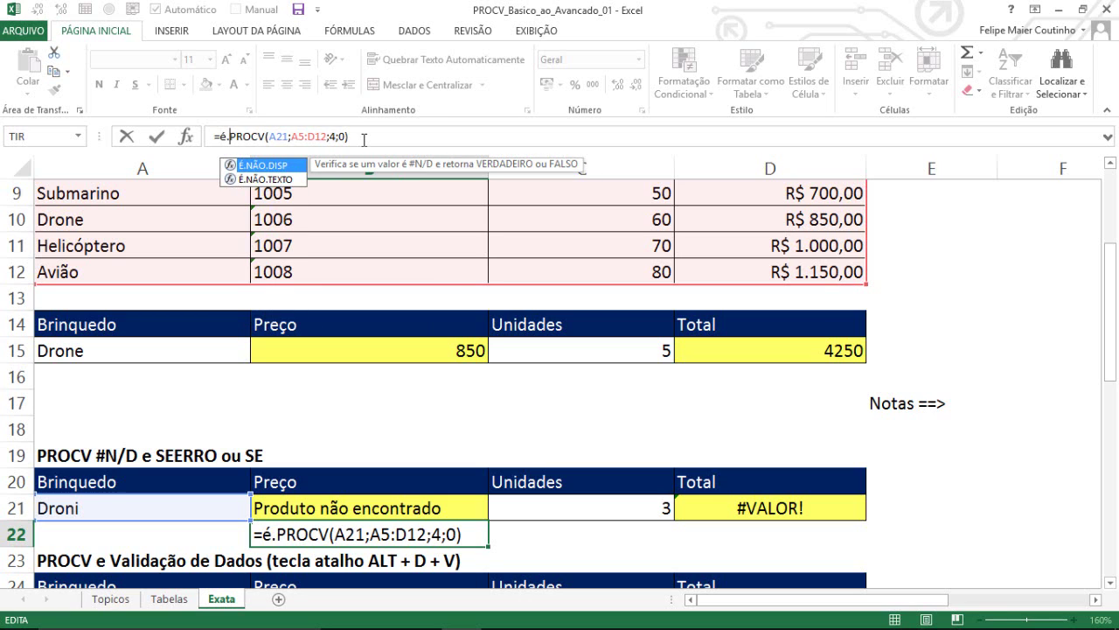
key("Tab")
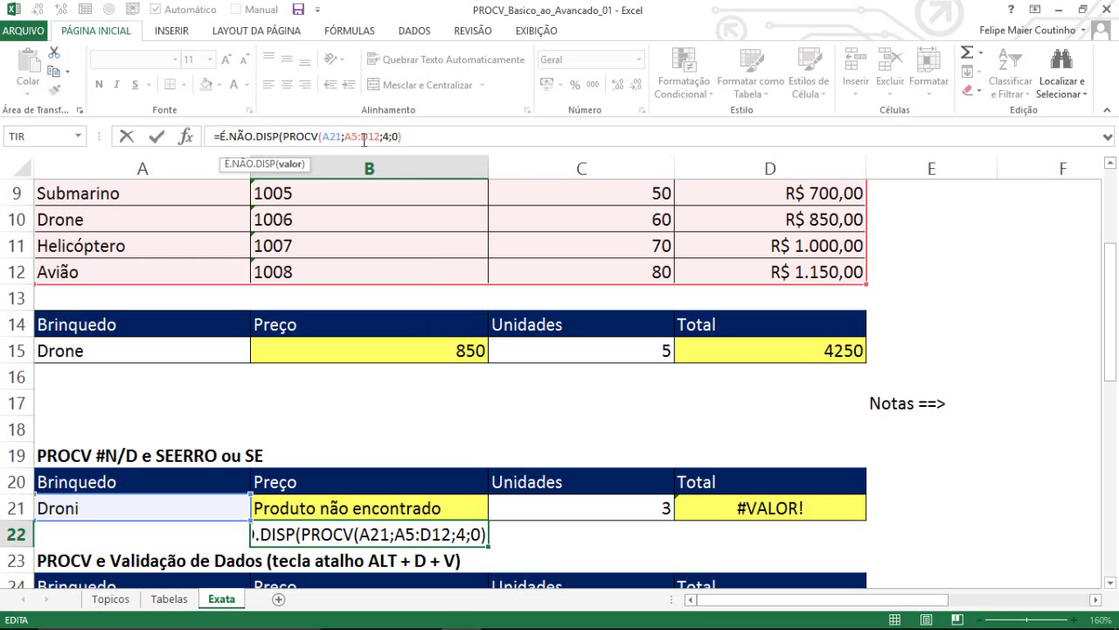
left_click(418, 138)
type(")")
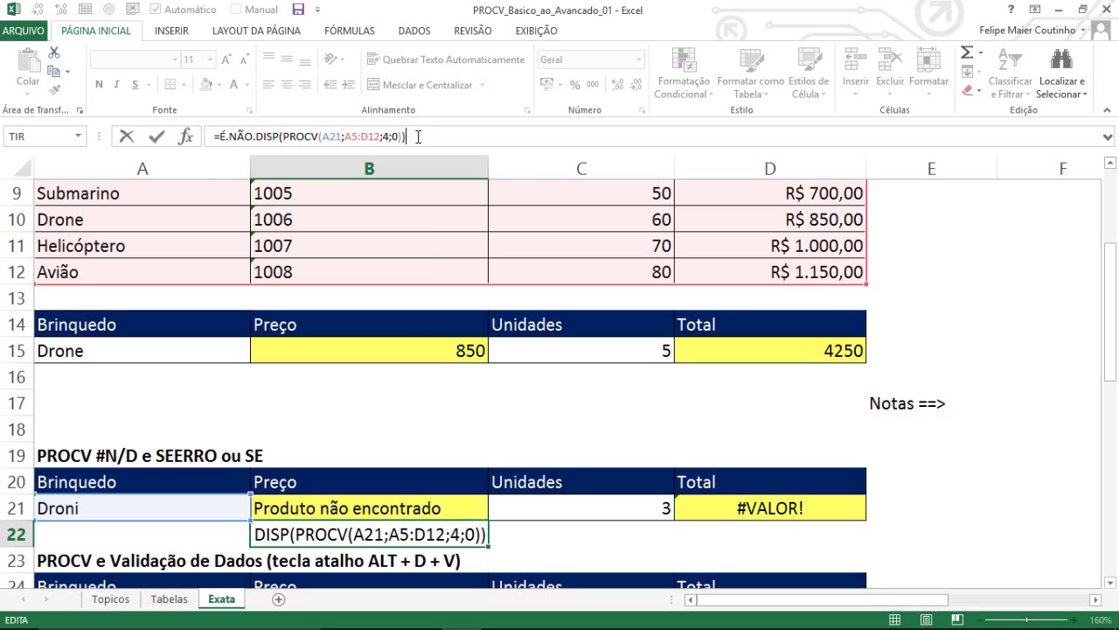
key("Return")
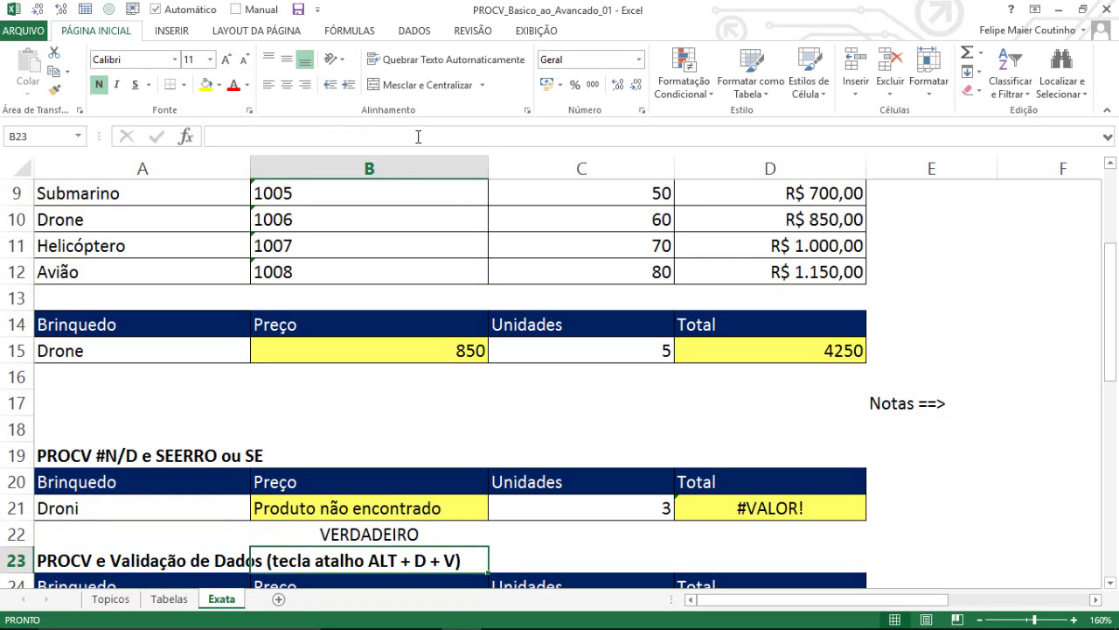
Step: Insert an SE function around the É.NÃO.DISP test in B22, using that test as its logical test
key("Up")
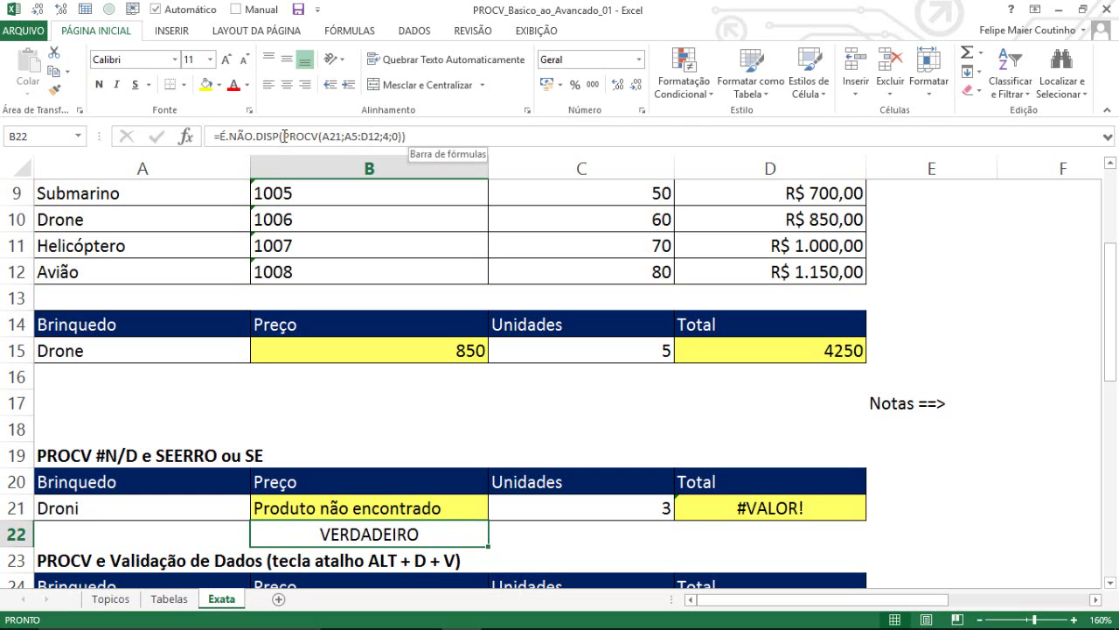
left_click_drag(284, 136, 403, 131)
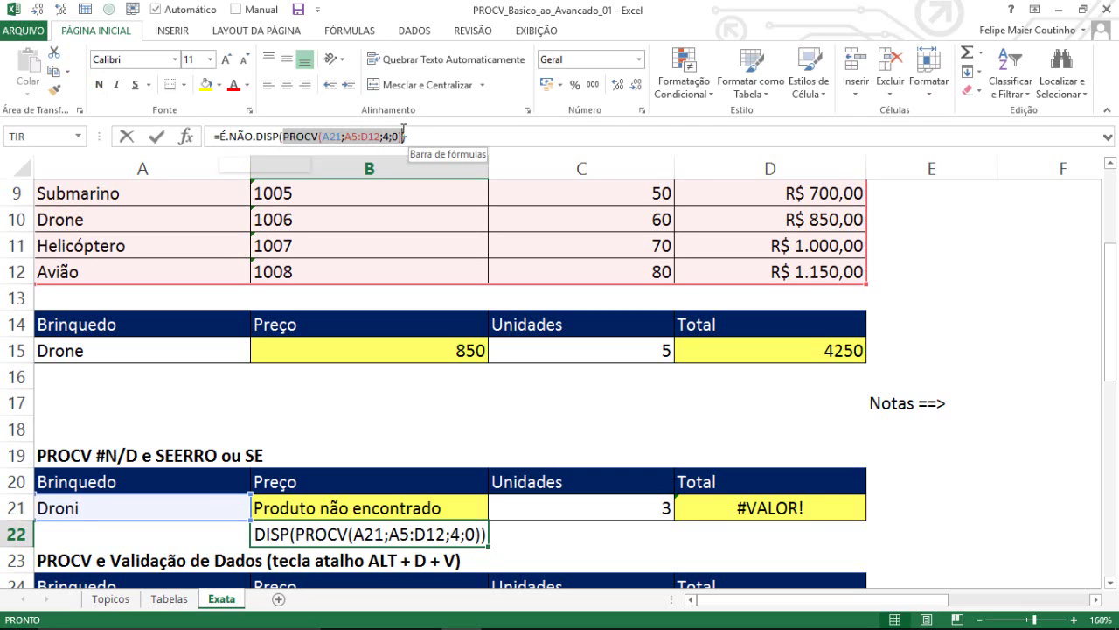
left_click(290, 135)
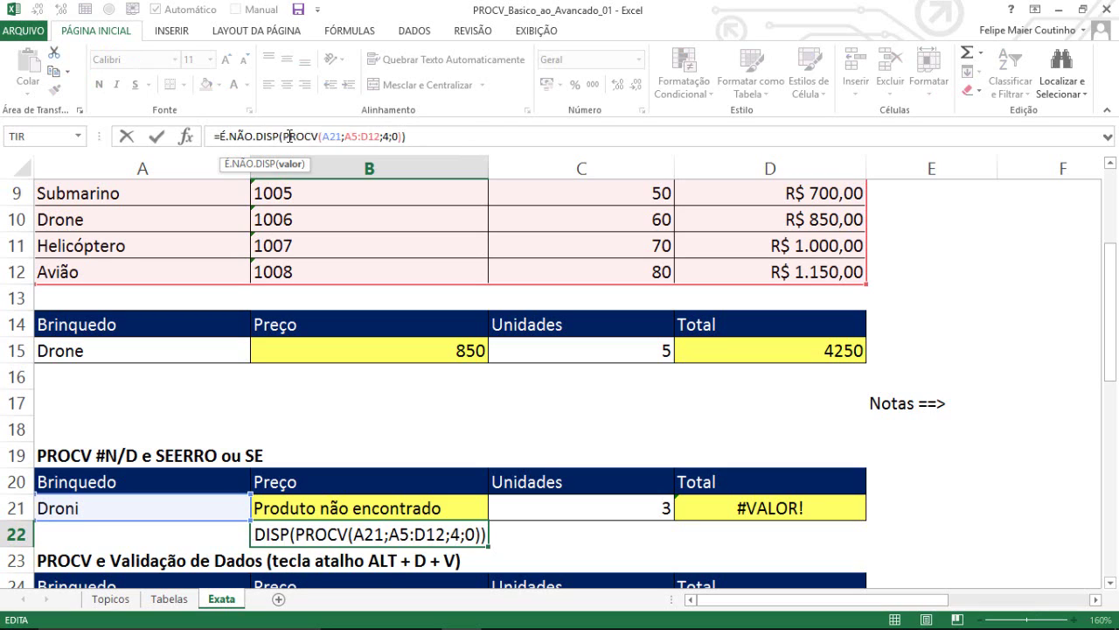
key("Home")
key("shift+End")
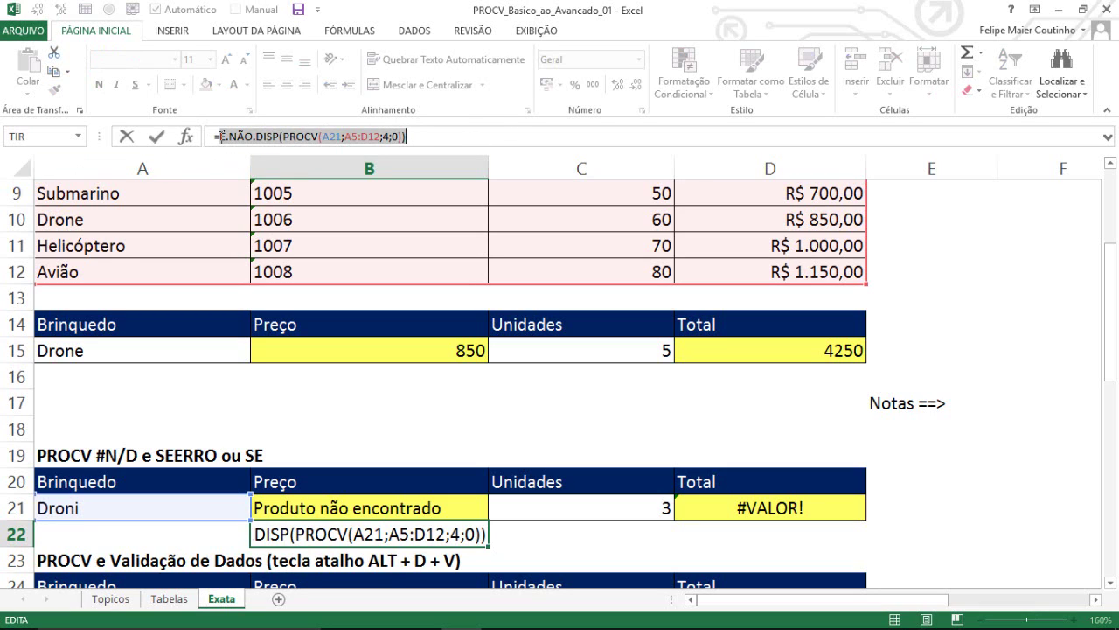
left_click(222, 137)
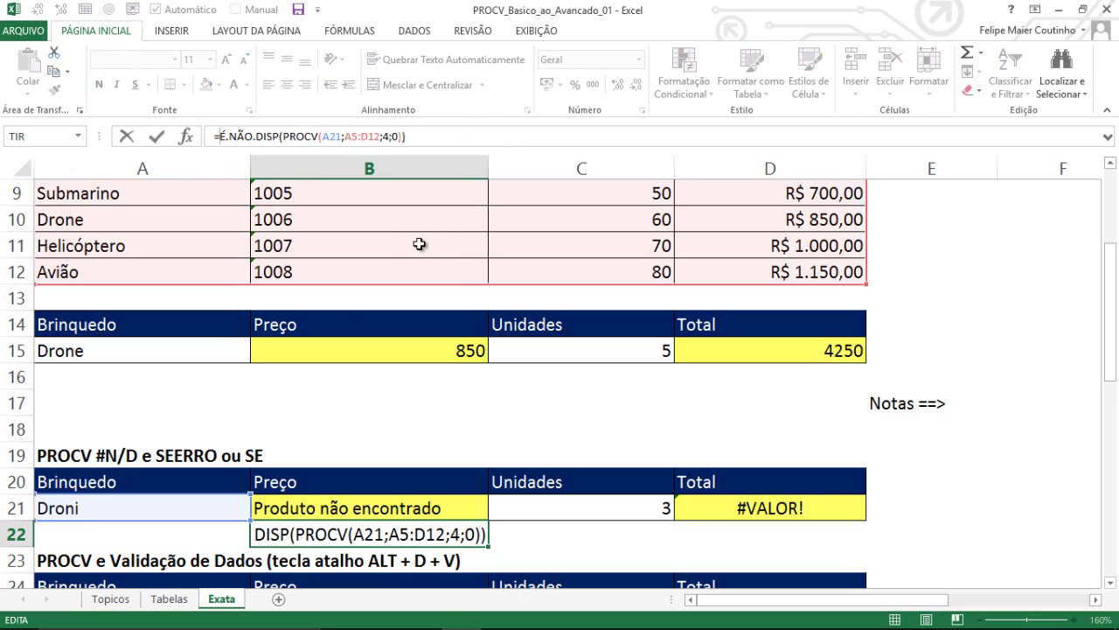
type("se")
key("Tab")
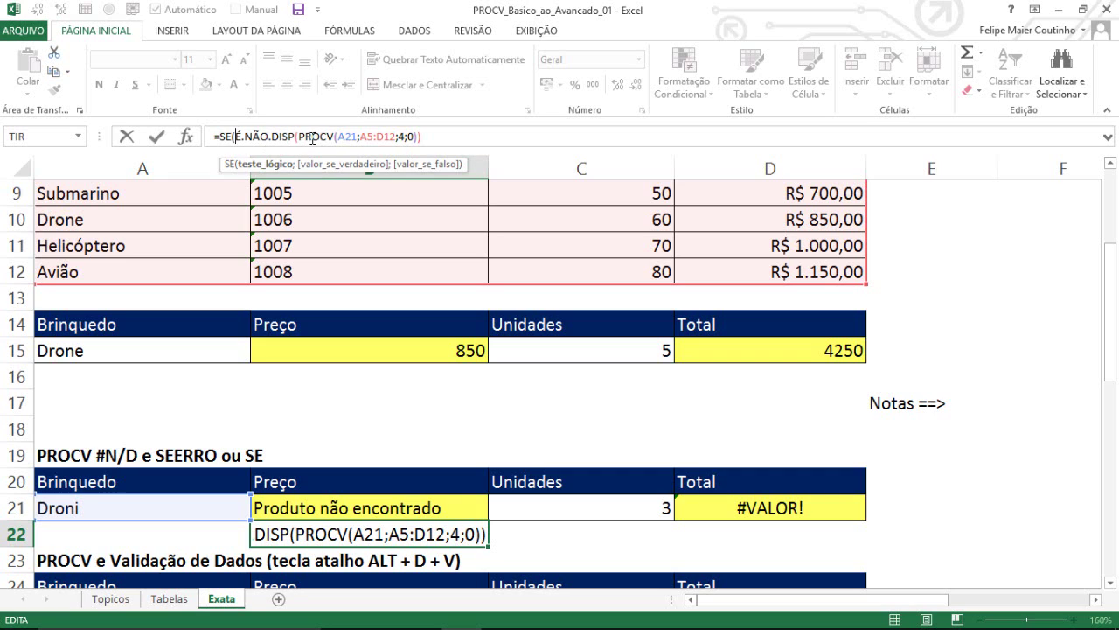
Step: Add "Produto não encontrado" as the value-if-true argument of the SE formula in B22
left_click_drag(345, 137, 427, 142)
left_click(450, 138)
key("Left")
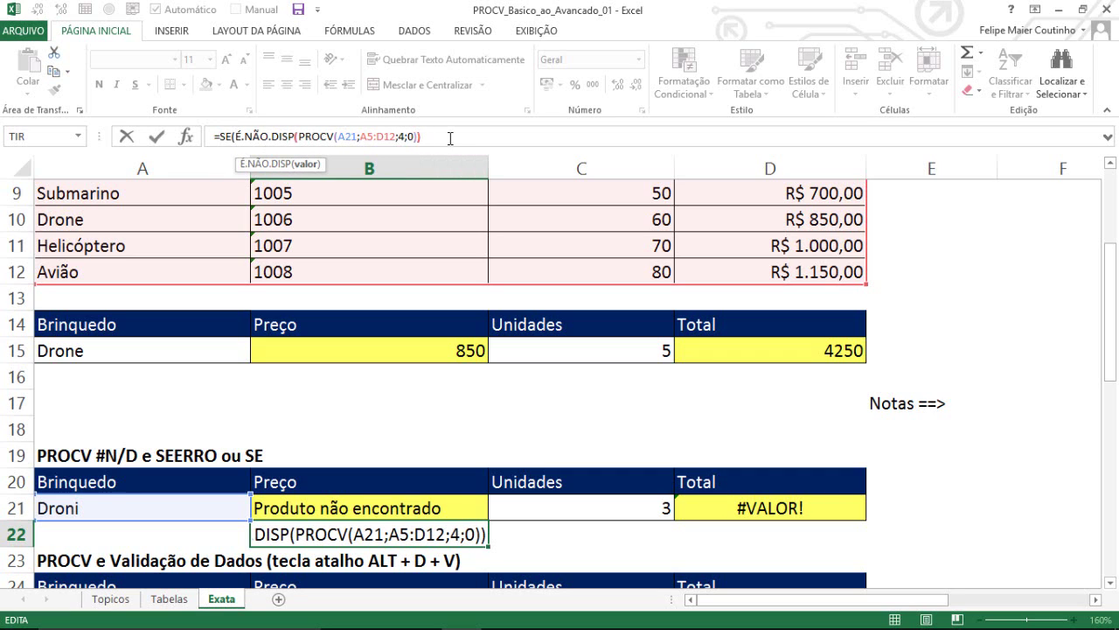
key("Right")
type(";")
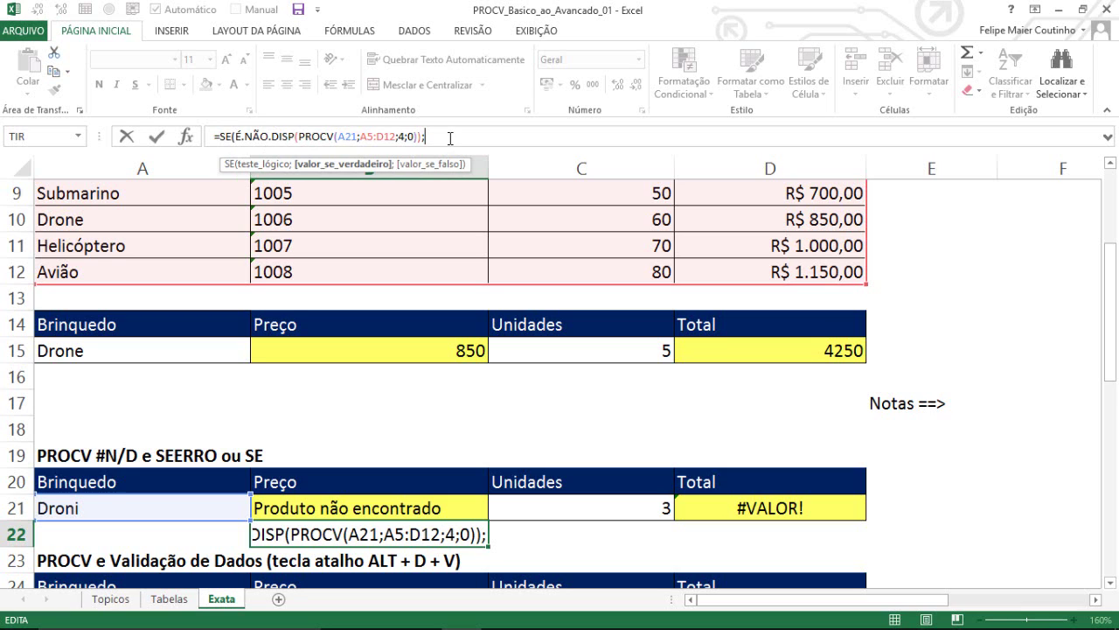
type("\"")
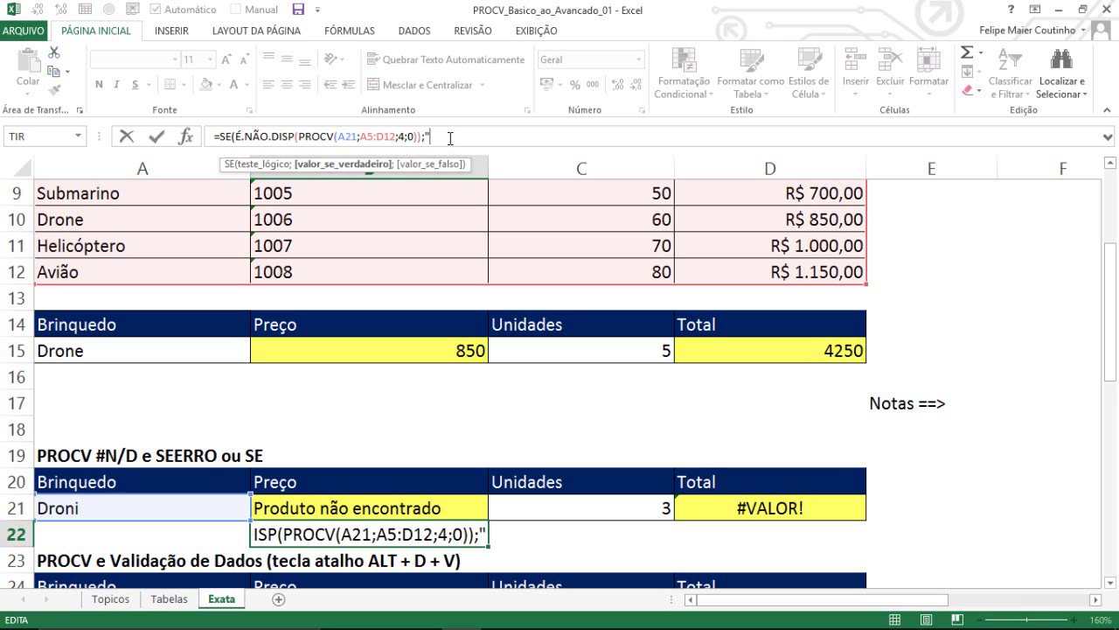
type("Prod")
type("u")
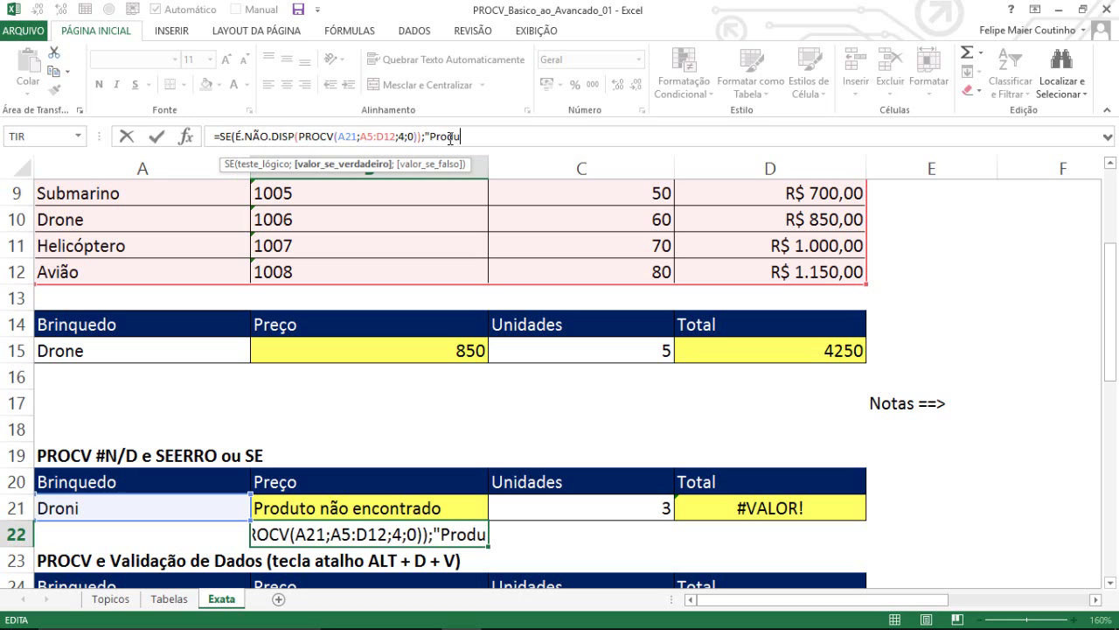
type("to não encontrado")
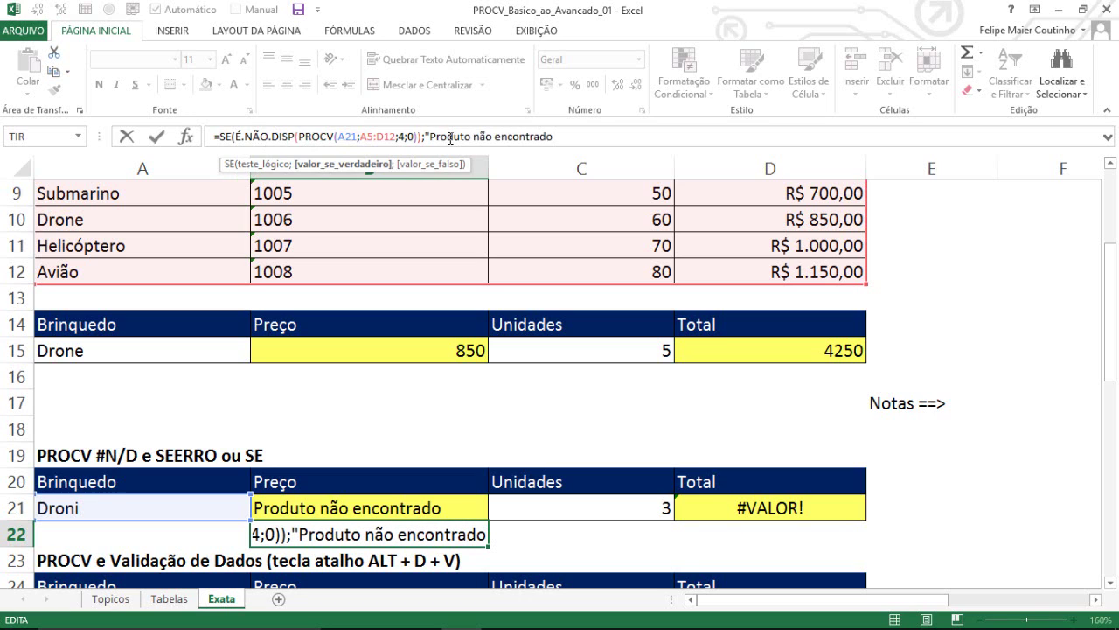
type("\";")
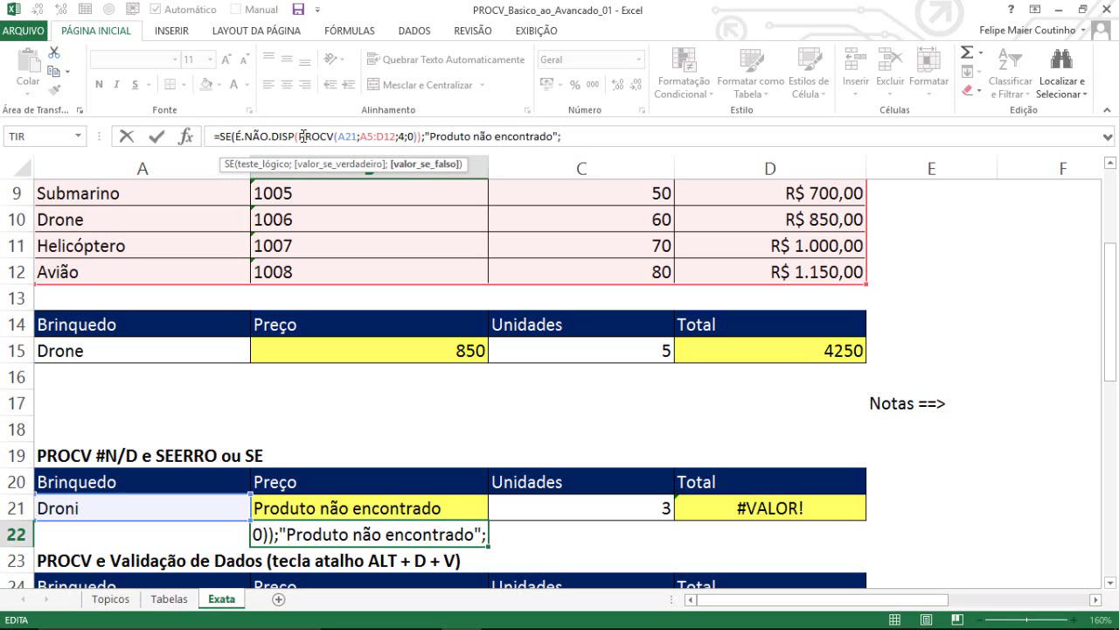
Step: Complete the B22 SE formula with a copy of PROCV(A21;A5:D12;4;0) as the value-if-false argument
left_click_drag(301, 136, 419, 137)
key("ctrl+c")
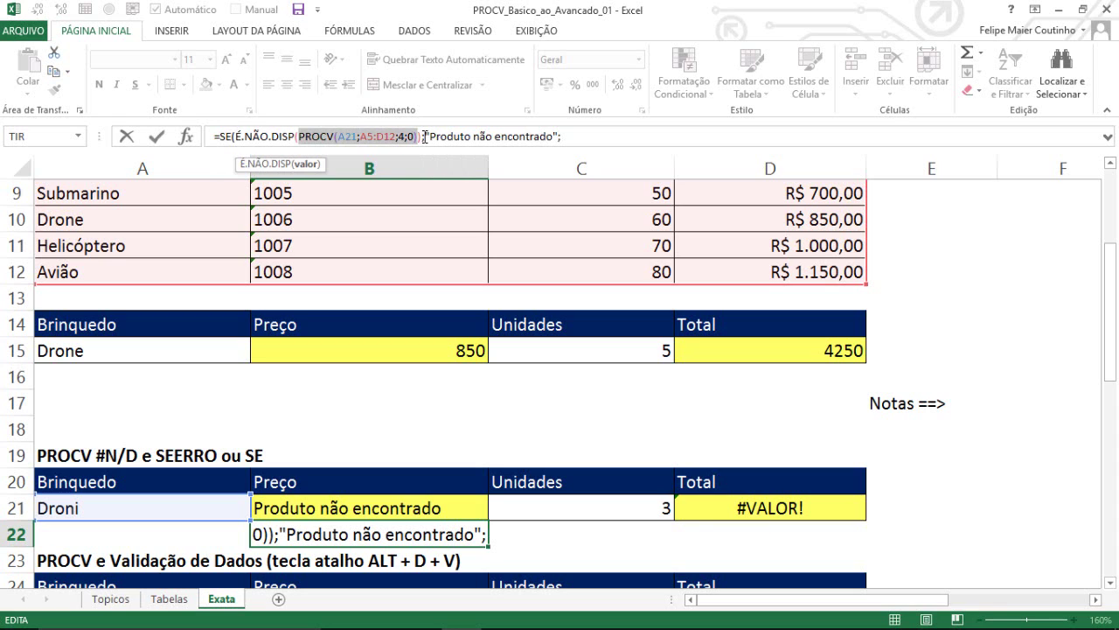
left_click(617, 133)
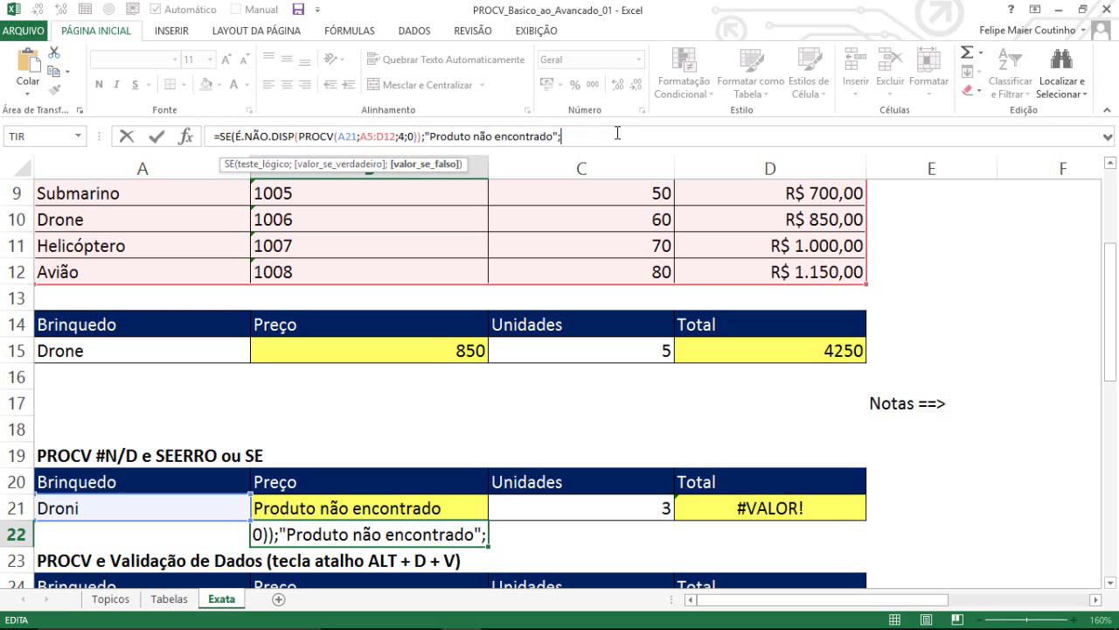
key("ctrl+v")
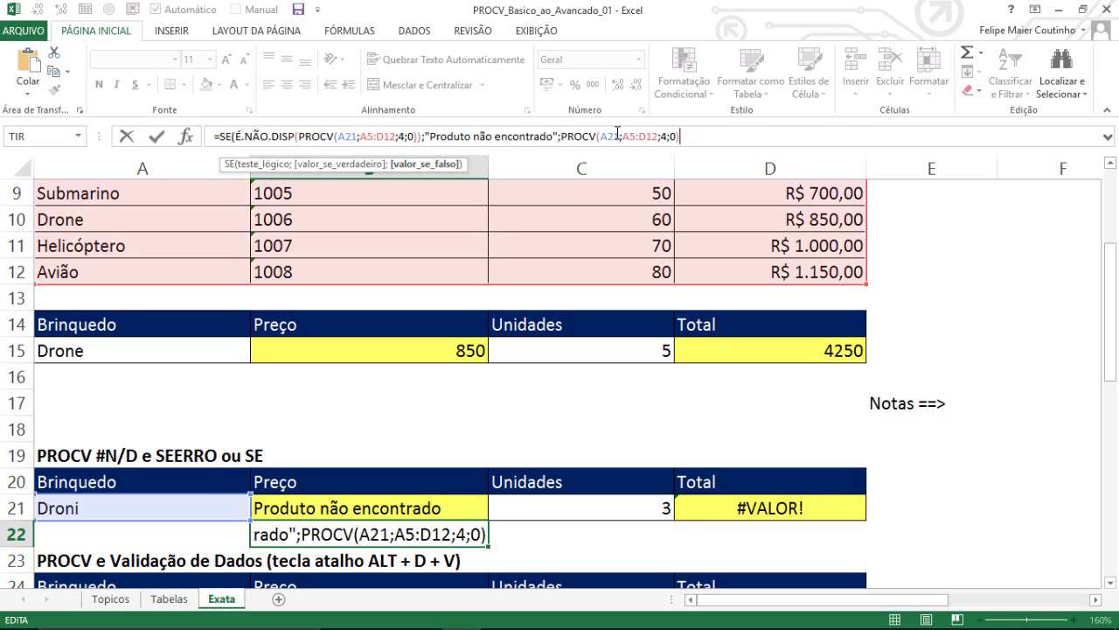
type(")")
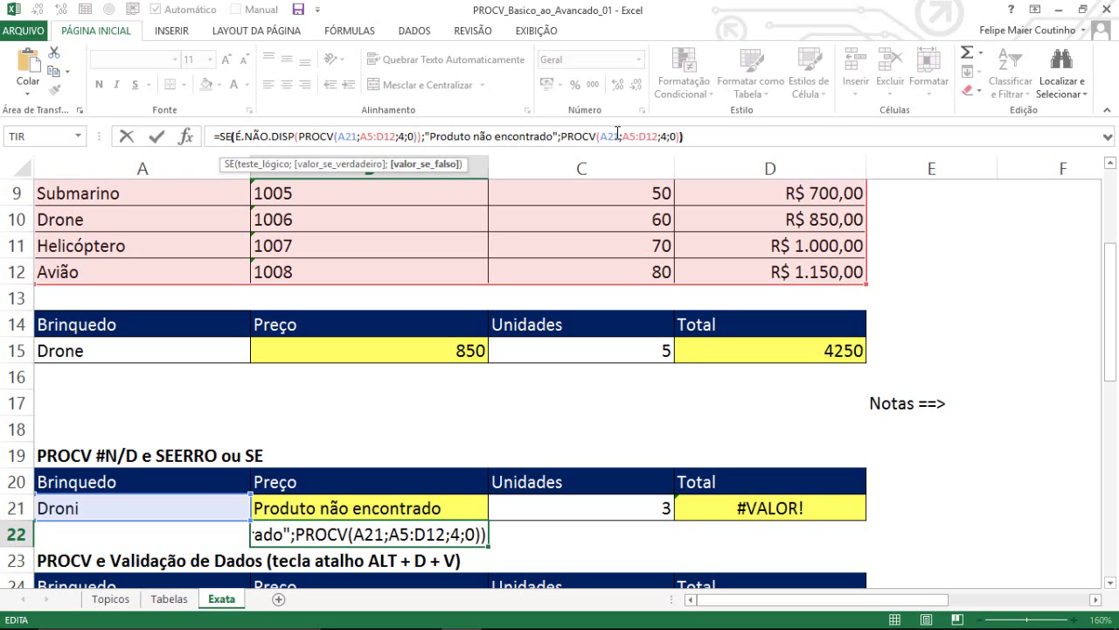
key("Return")
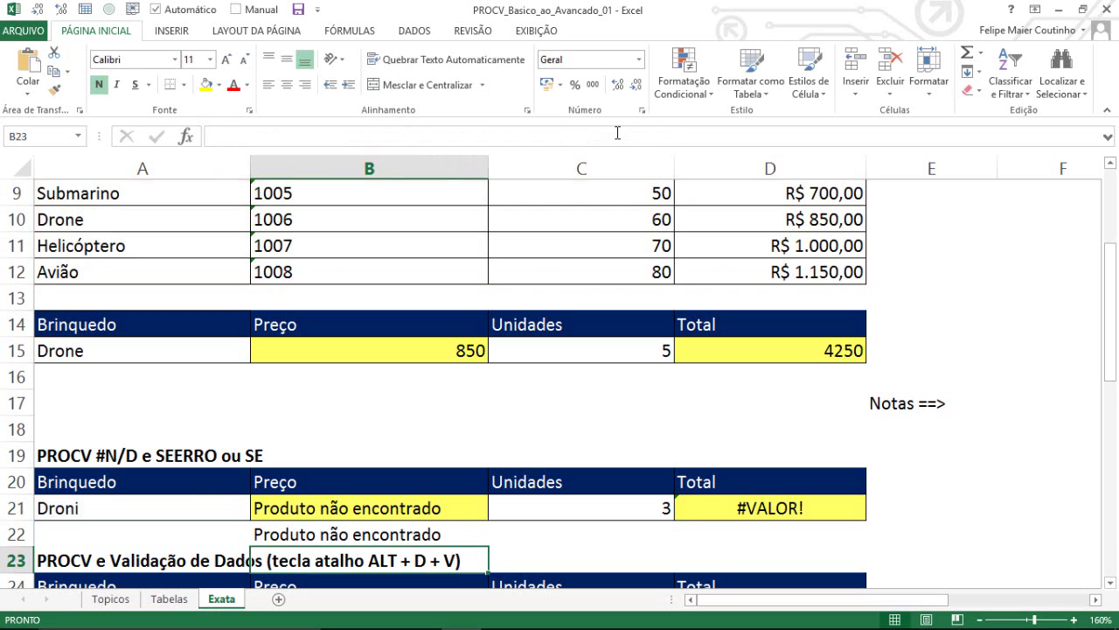
Step: Correct the toy name in A21 to Drone
key("Up")
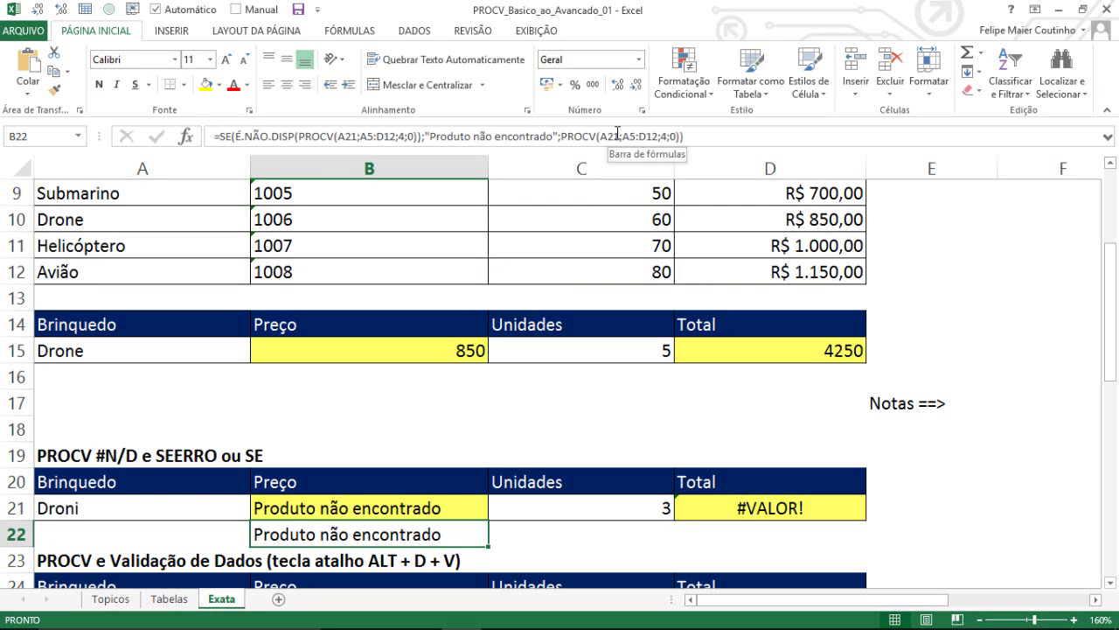
key("Up")
key("Left")
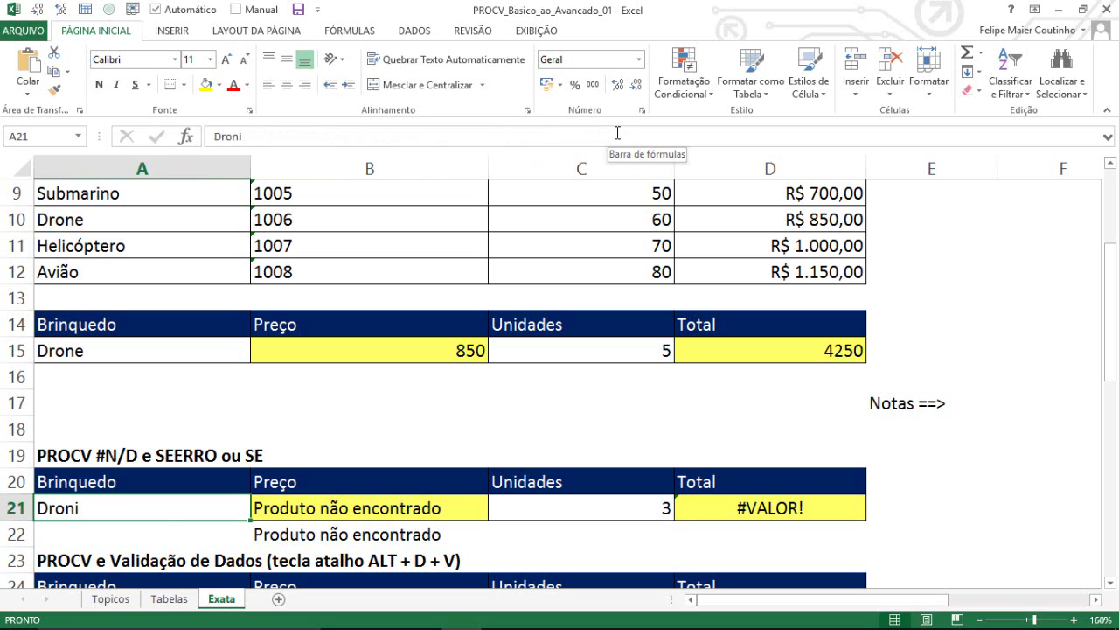
left_click(617, 133)
key("BackSpace")
type("e")
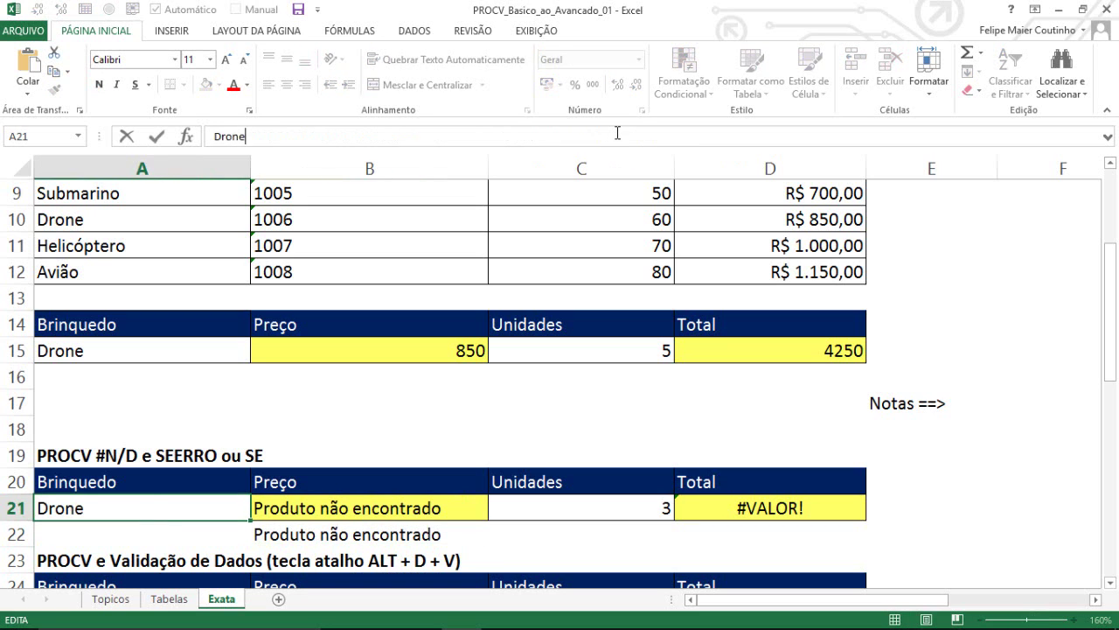
key("ctrl+Return")
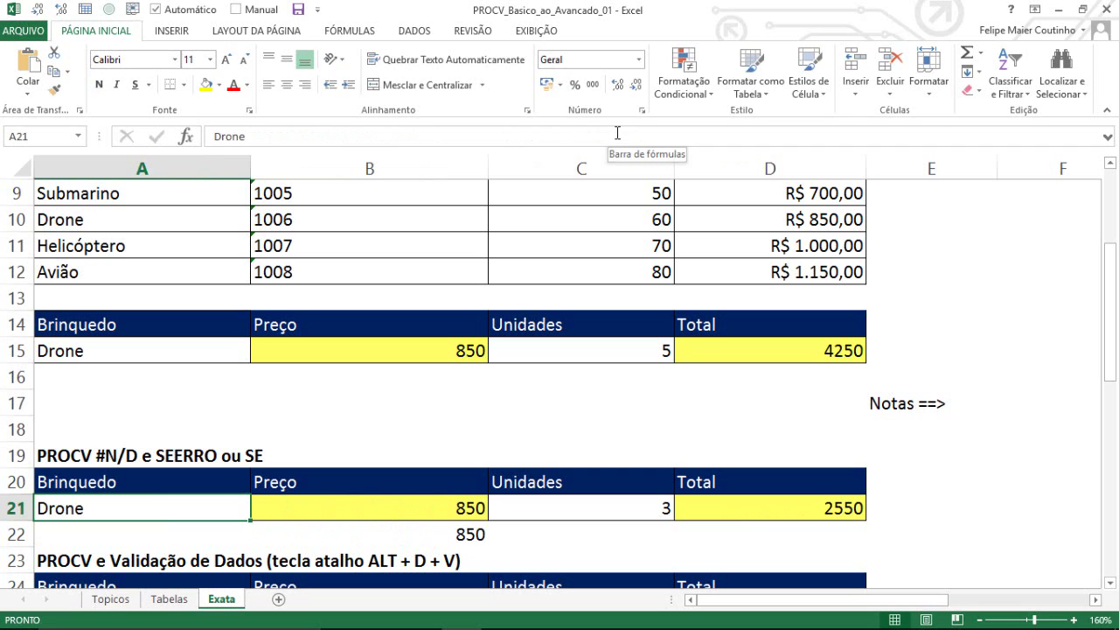
Step: Compare the price results in B21 and B22, and inspect the Total formula in D21
key("Right")
key("Down")
key("shift+Up")
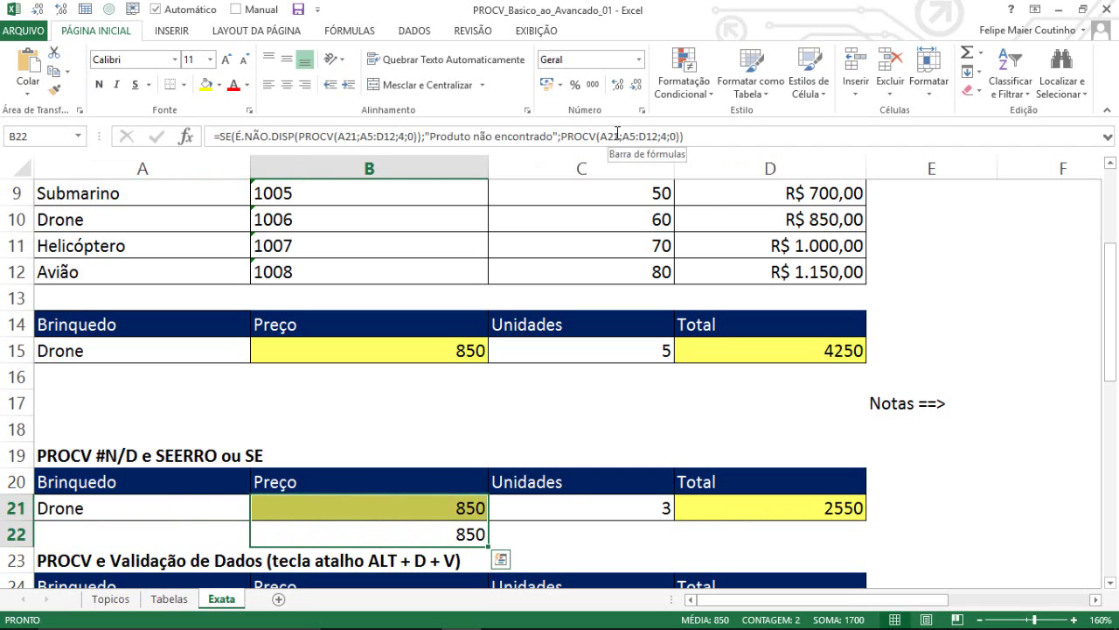
key("Right")
key("Up")
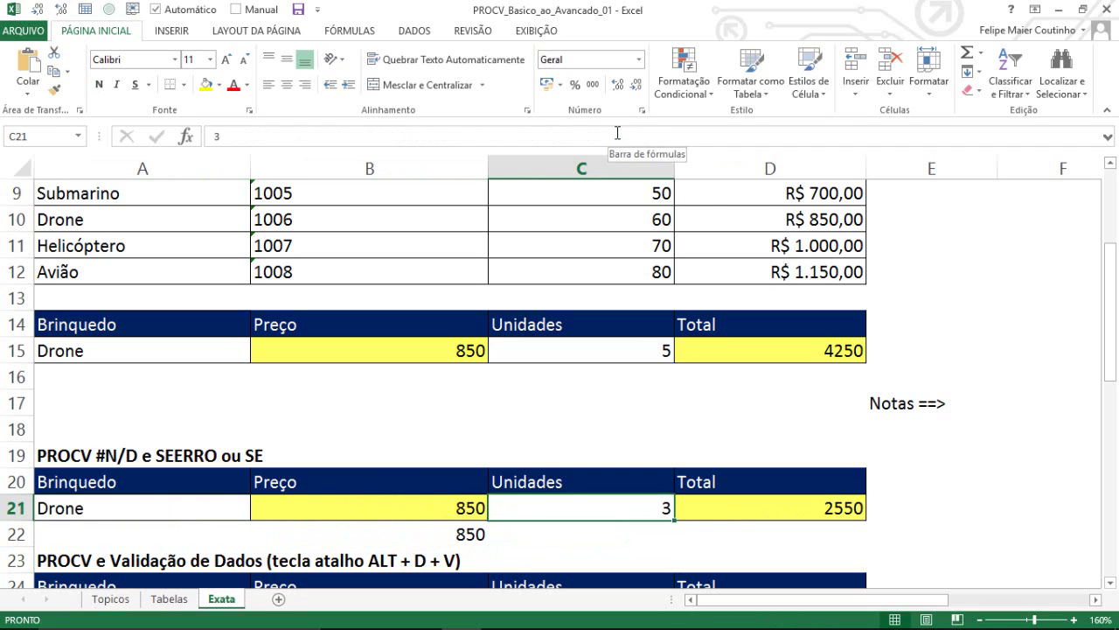
key("Right")
key("F2")
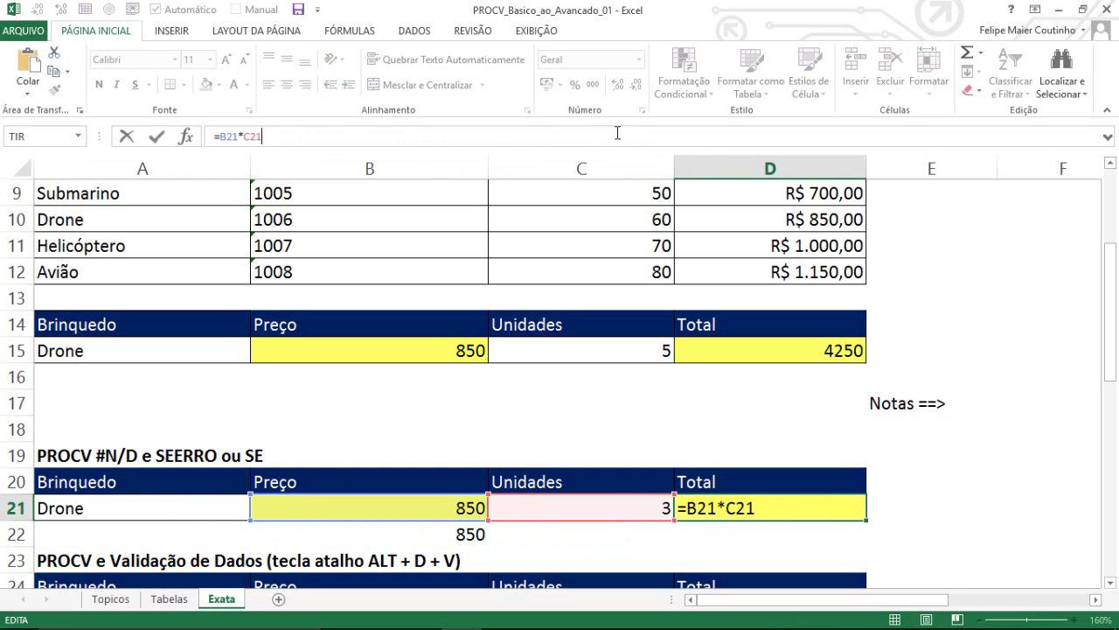
key("Escape")
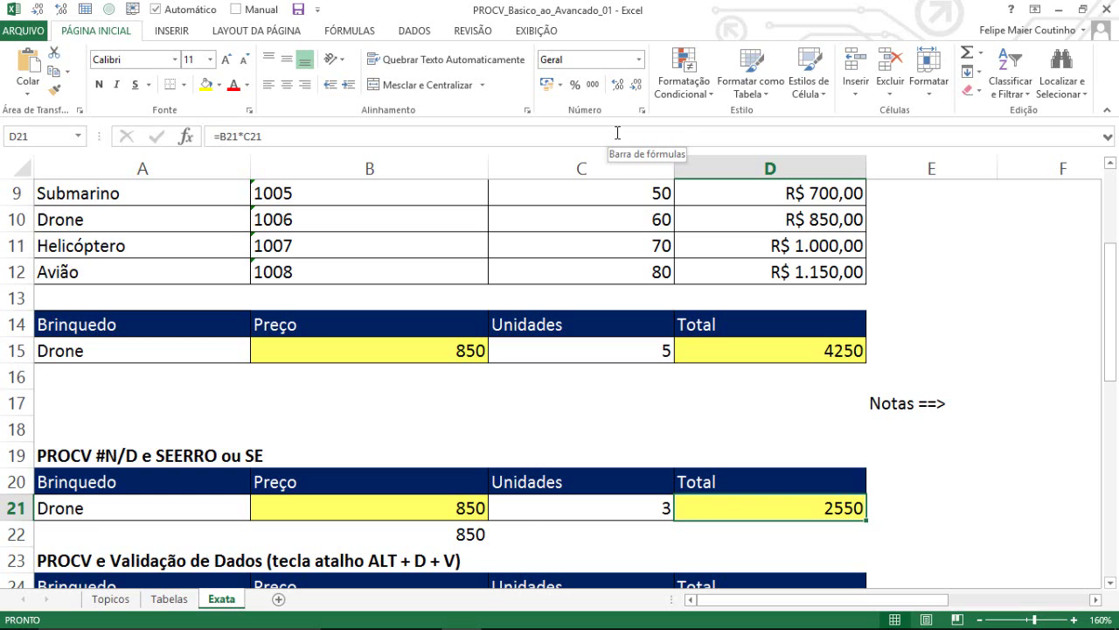
Step: Examine the accented É in the É.NÃO.DISP function name within the B22 formula
left_click(481, 532)
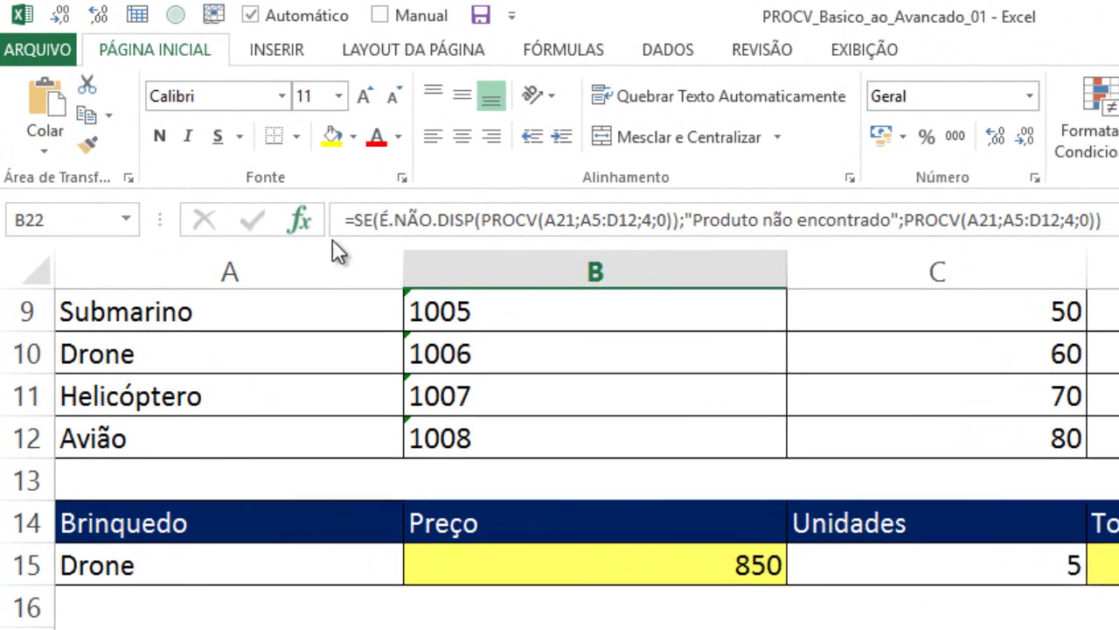
mouse_move(381, 218)
left_mouse_down()
mouse_move(479, 235)
mouse_move(391, 219)
left_mouse_up()
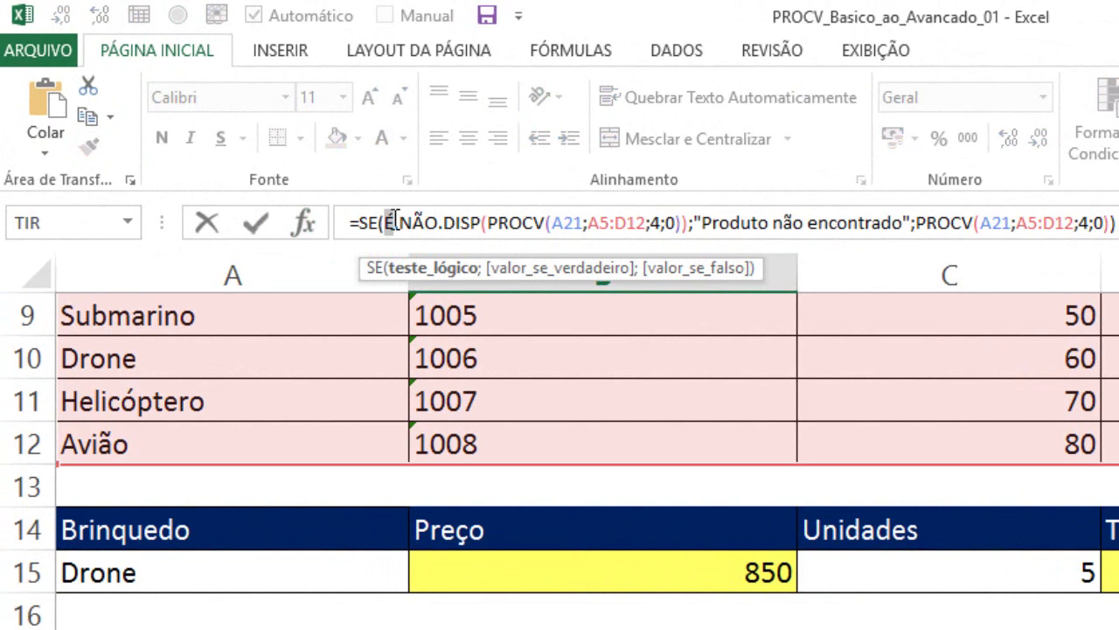
left_click(395, 220)
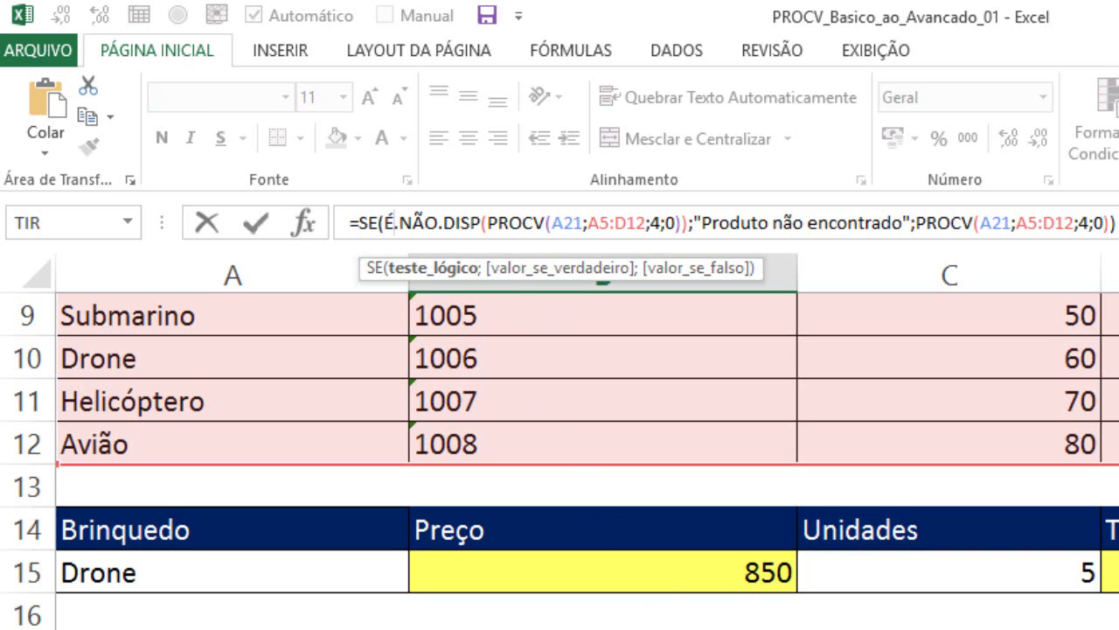
key("Escape")
key("Right")
type("=")
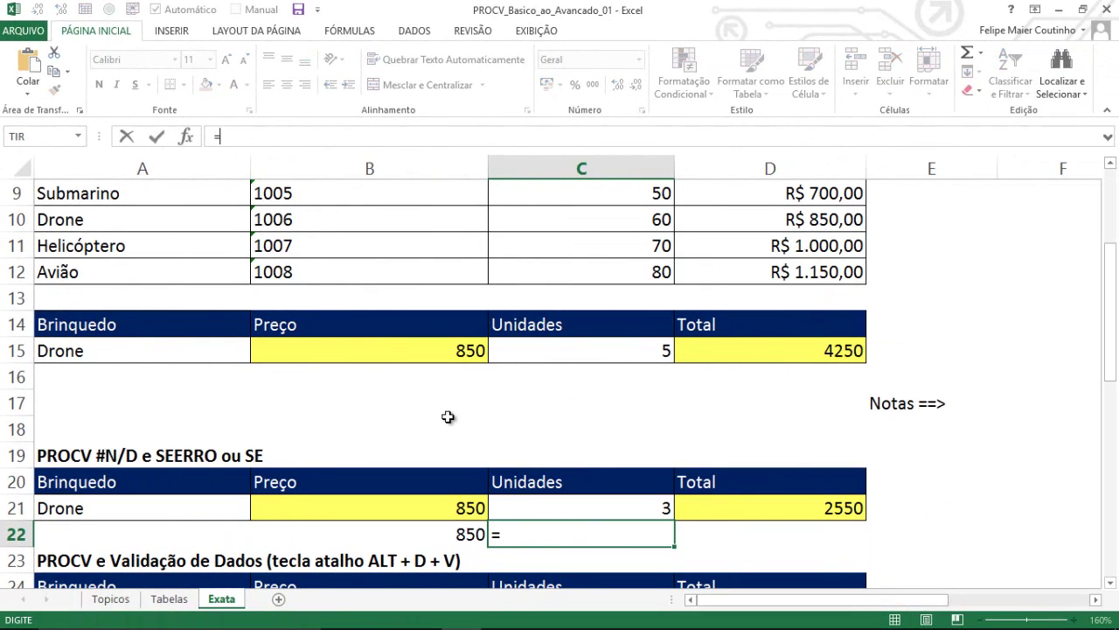
type("e.")
key("Escape")
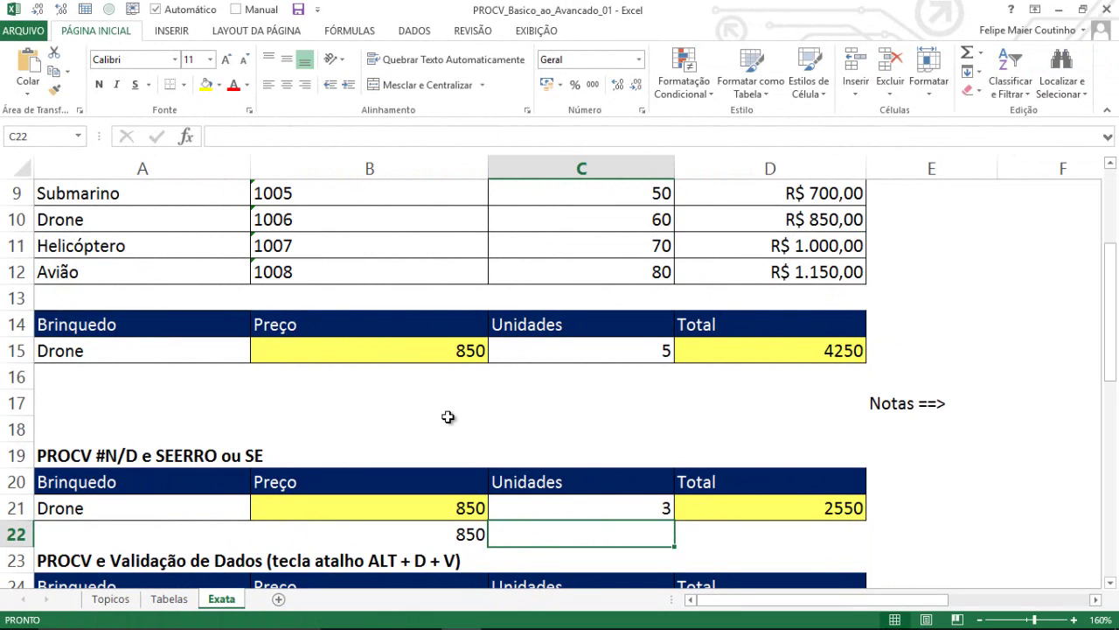
Step: Start data validation on the toy cell A25 and set the allowed criterion to Lista
key("Up")
key("Right")
scroll(1117, 366, "down", 2)
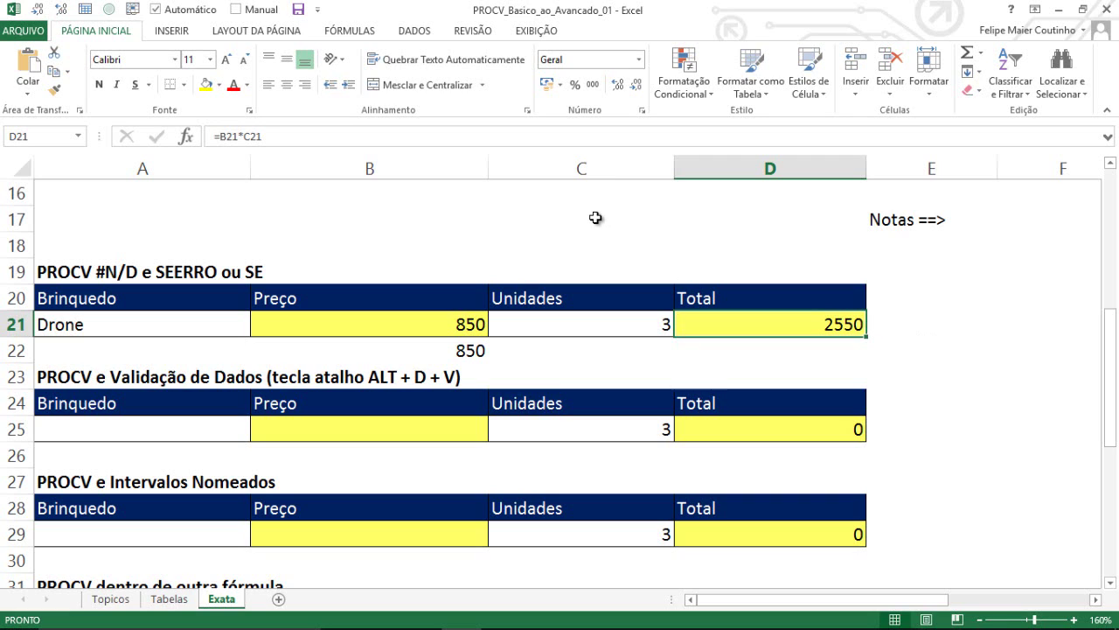
left_click(120, 428)
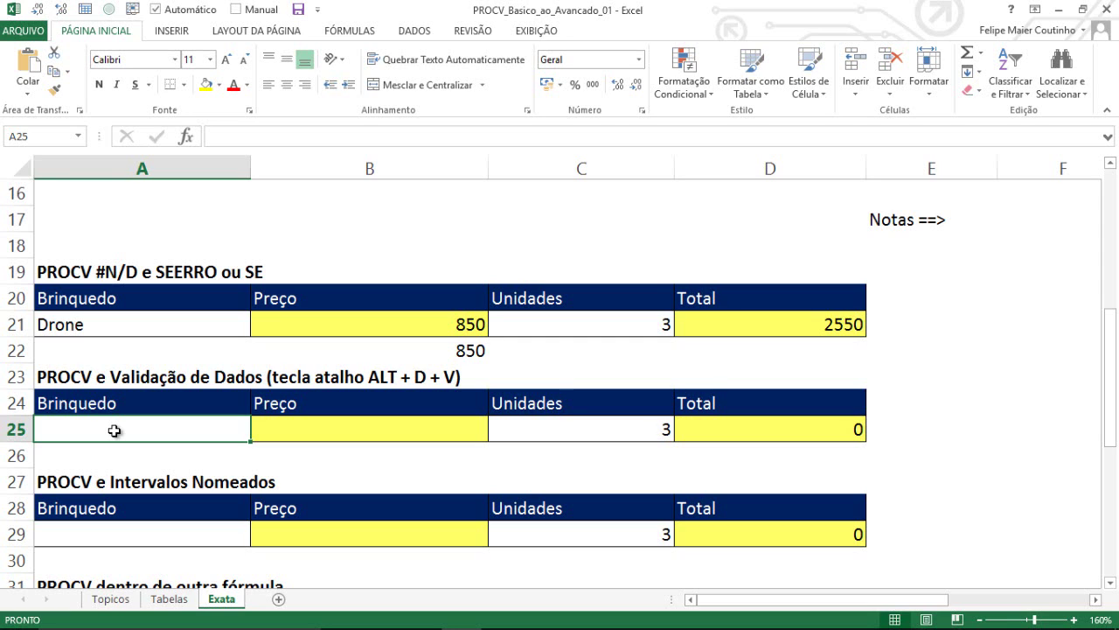
left_click(424, 40)
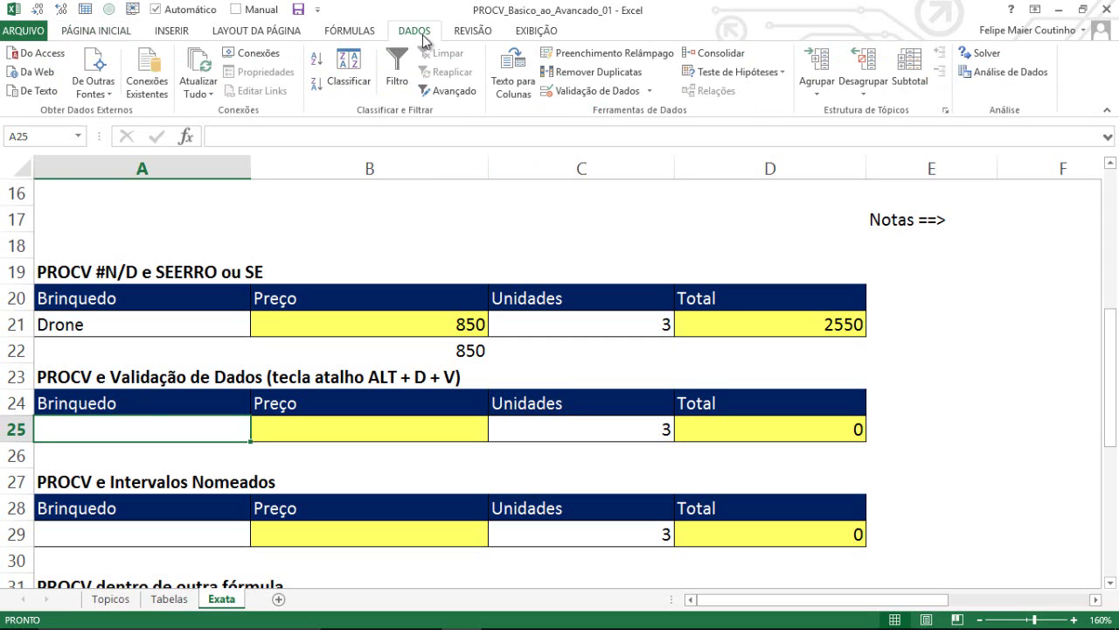
left_click(630, 96)
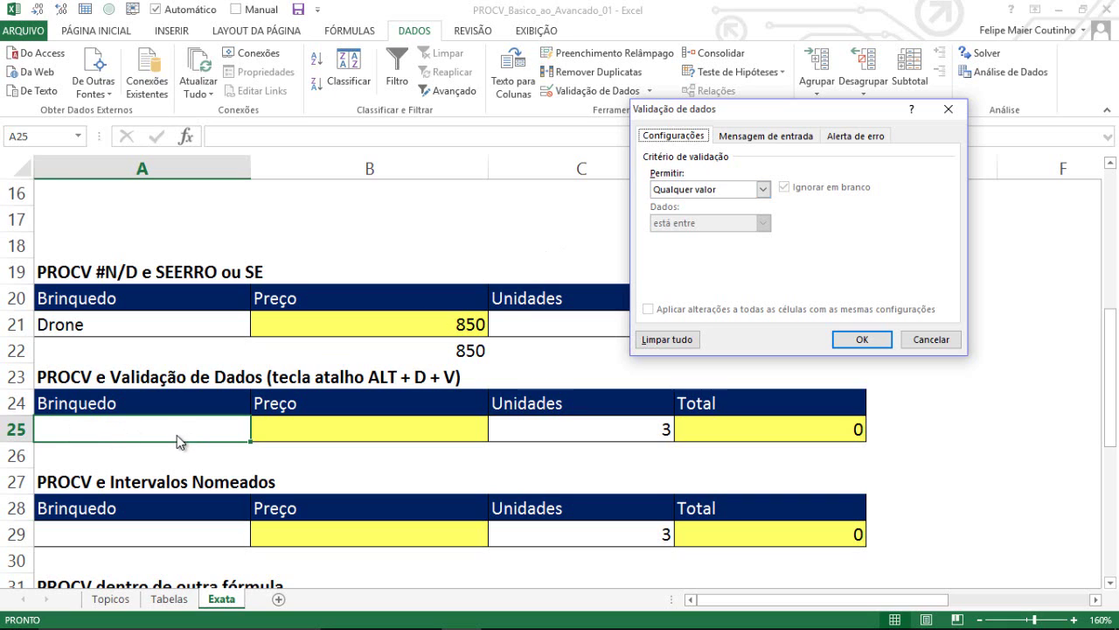
left_click(761, 191)
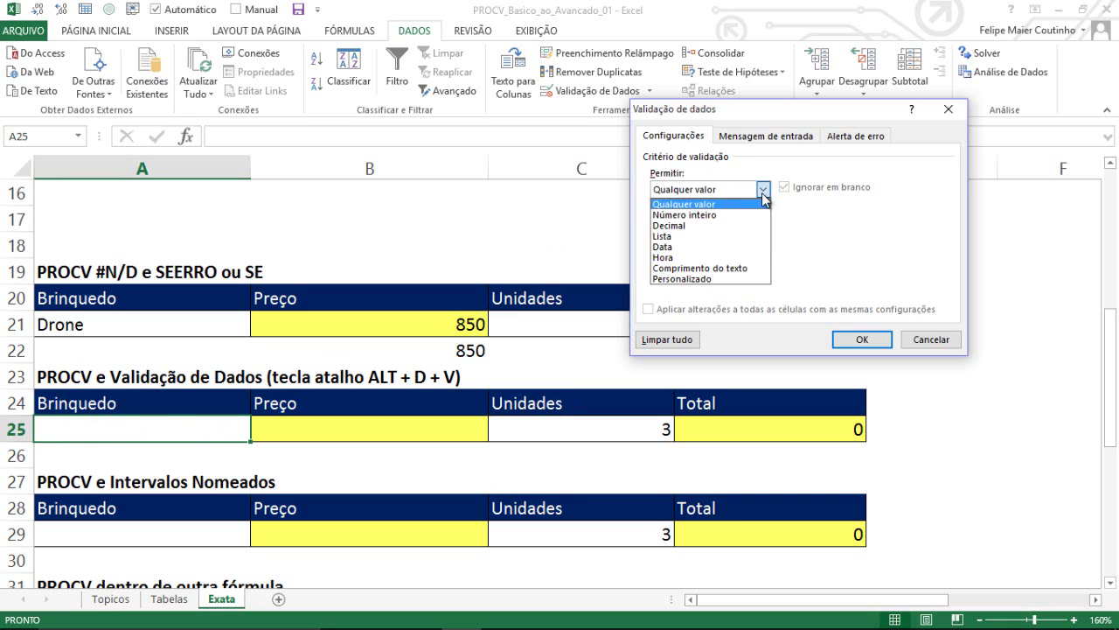
left_click(695, 236)
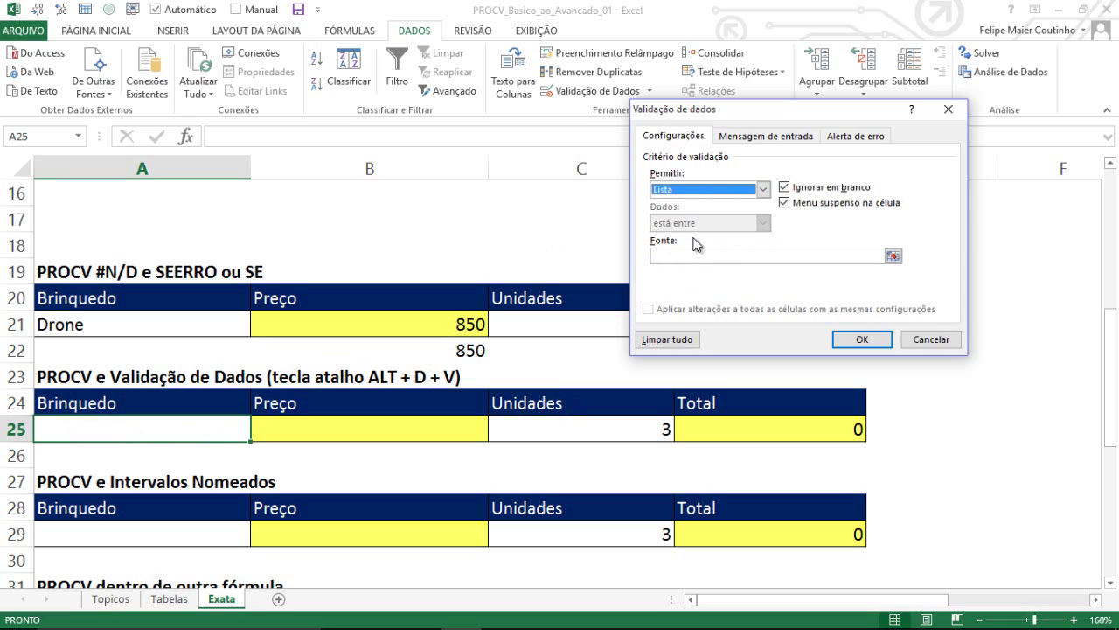
Step: Set the validation list source for A25 to the toy names in =$A$5:$A$12 and apply the rule
left_click(682, 256)
left_click(681, 257)
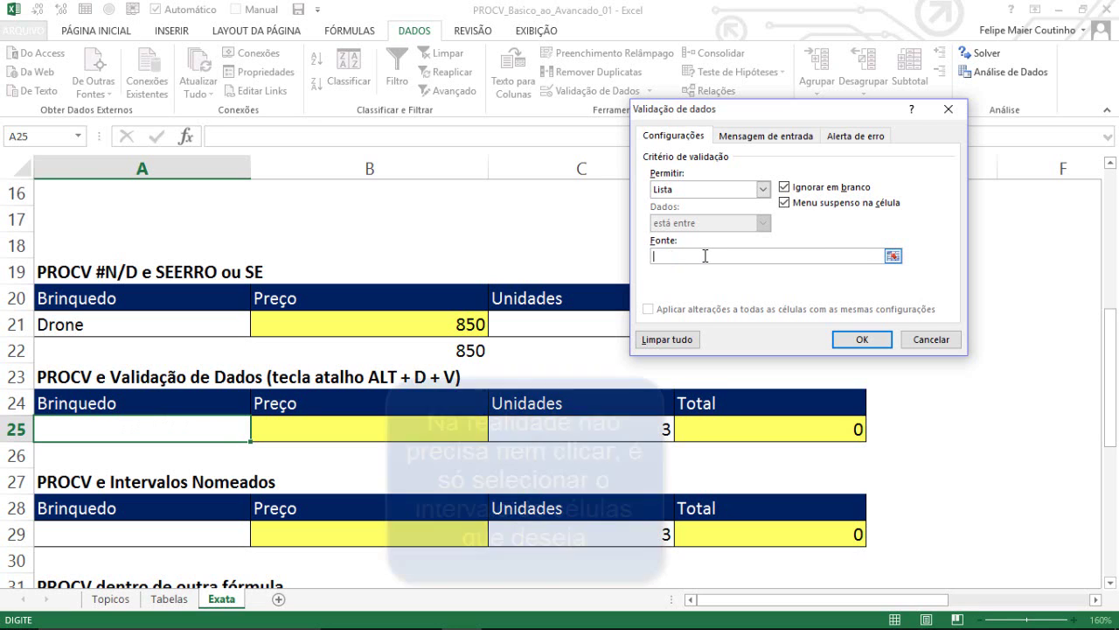
left_click(893, 257)
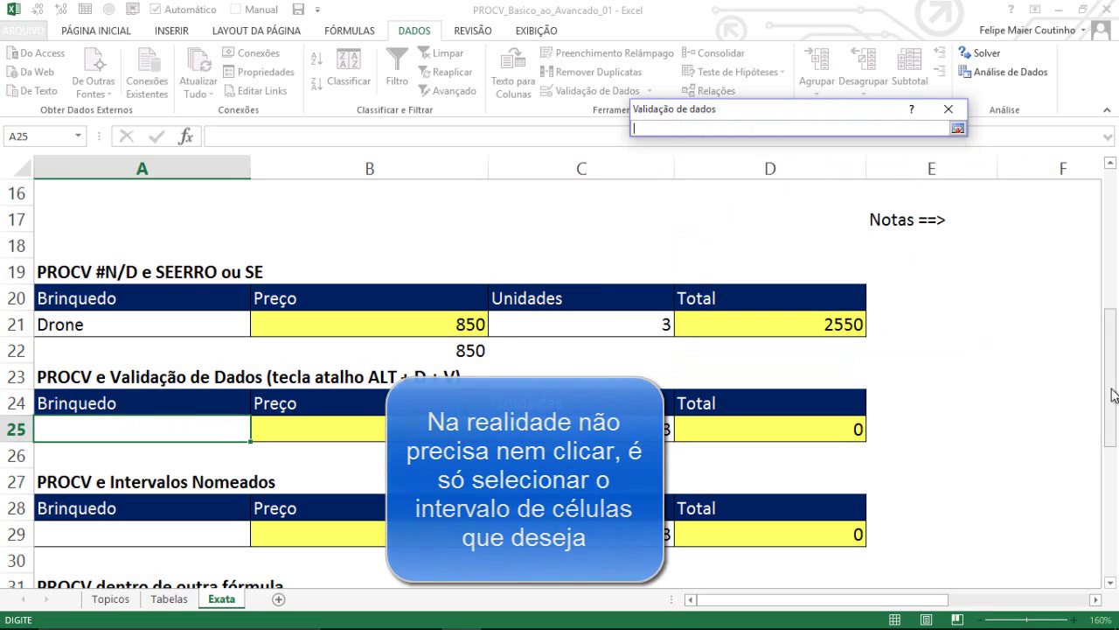
left_click_drag(1114, 390, 1112, 252)
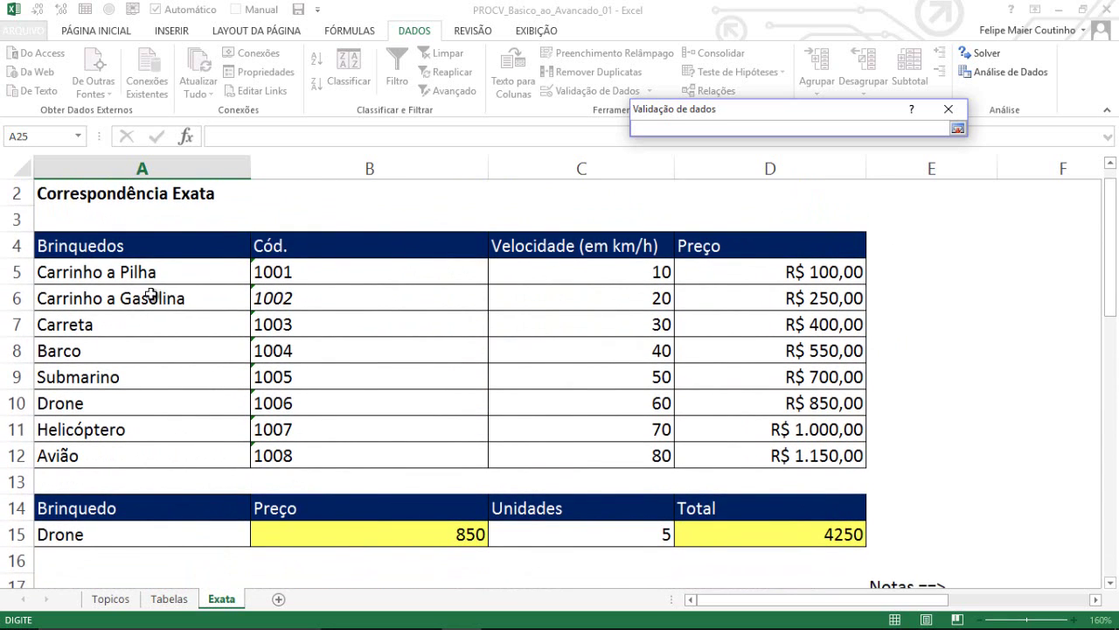
left_click_drag(167, 277, 135, 453)
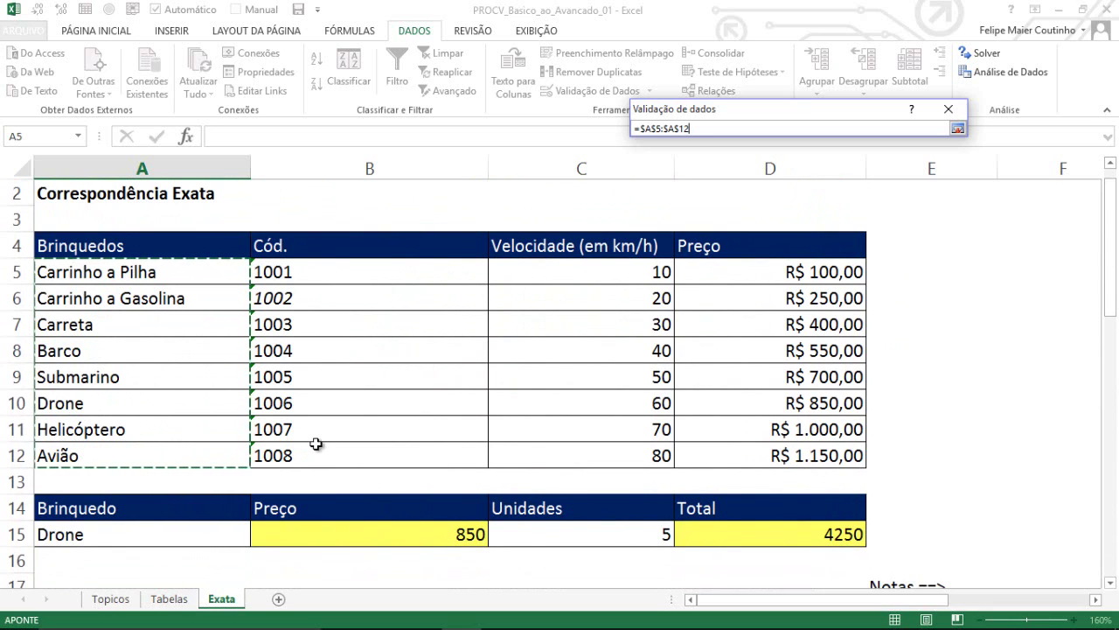
key("Return")
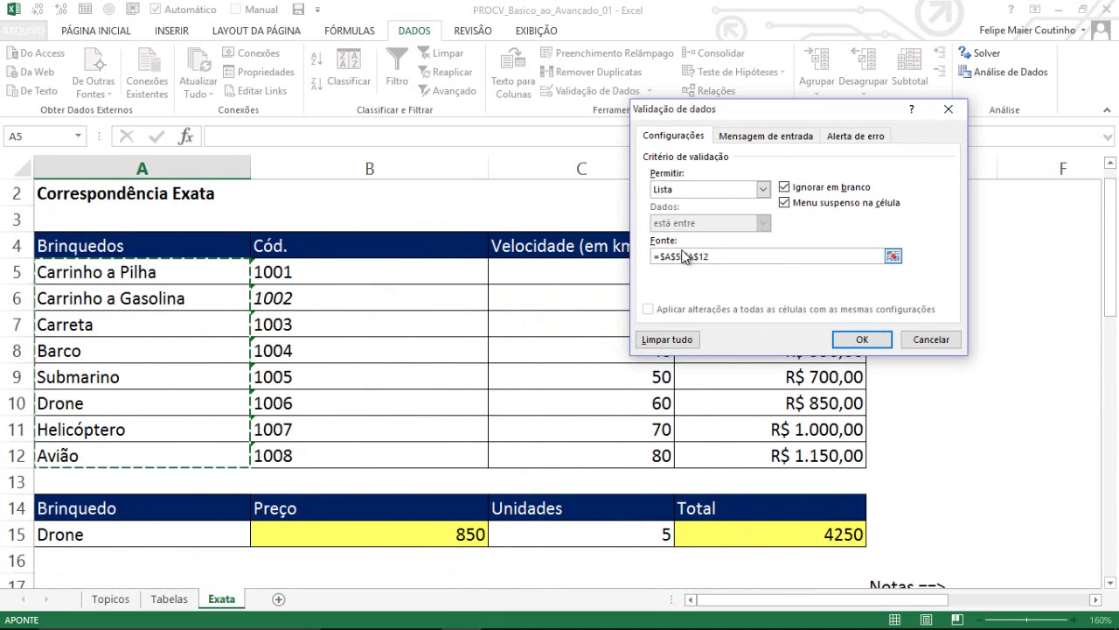
left_click_drag(710, 256, 652, 256)
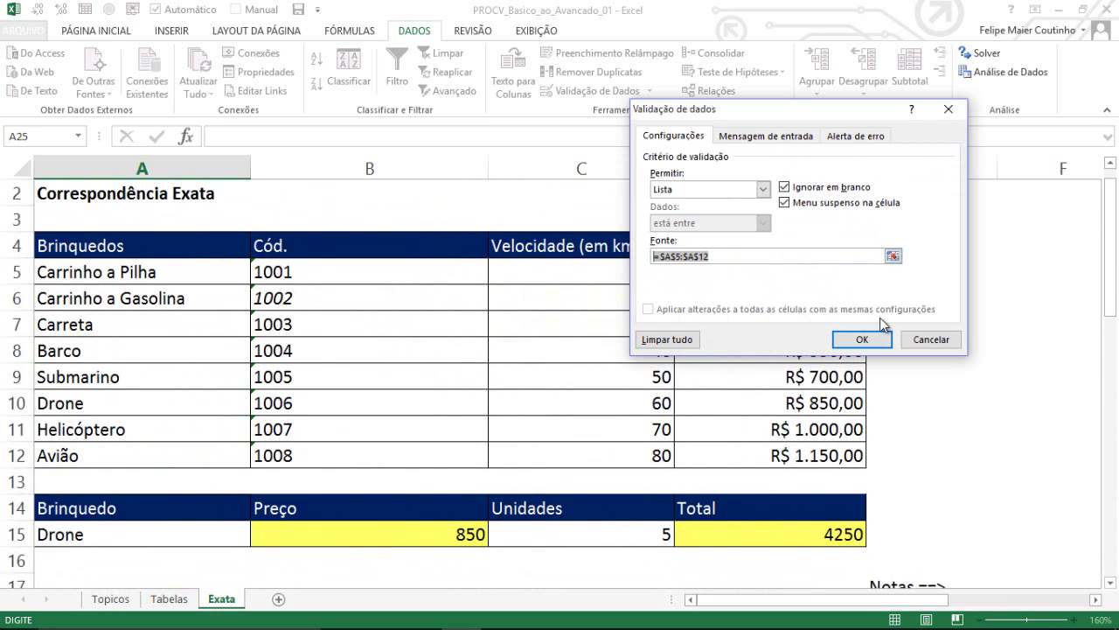
left_click(865, 339)
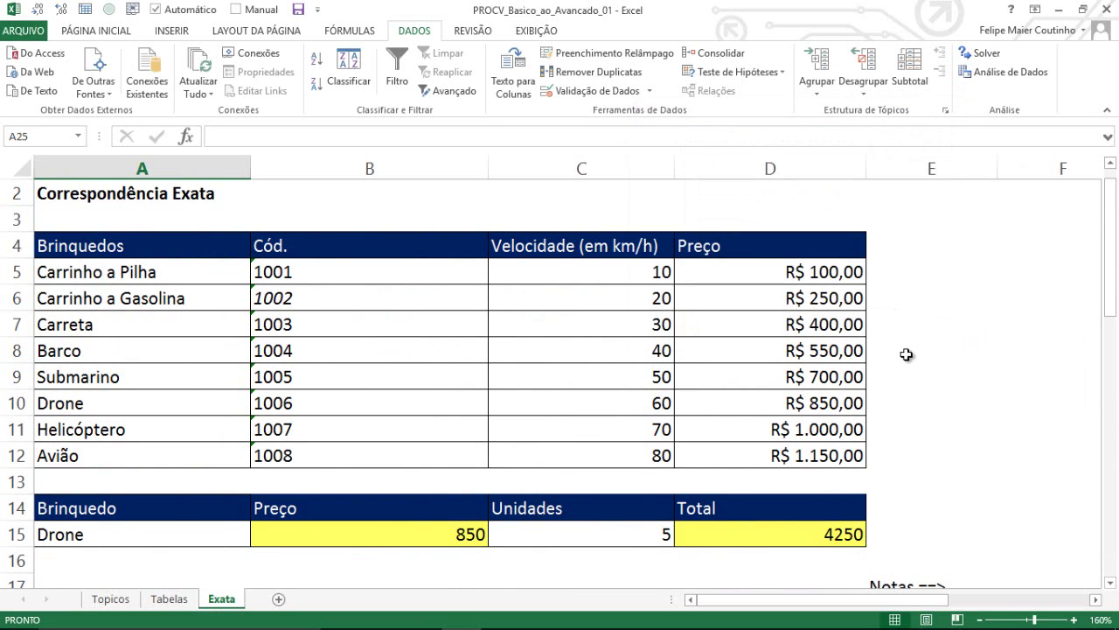
Step: Choose Drone from the validation list in A25
left_click_drag(1102, 232, 1089, 366)
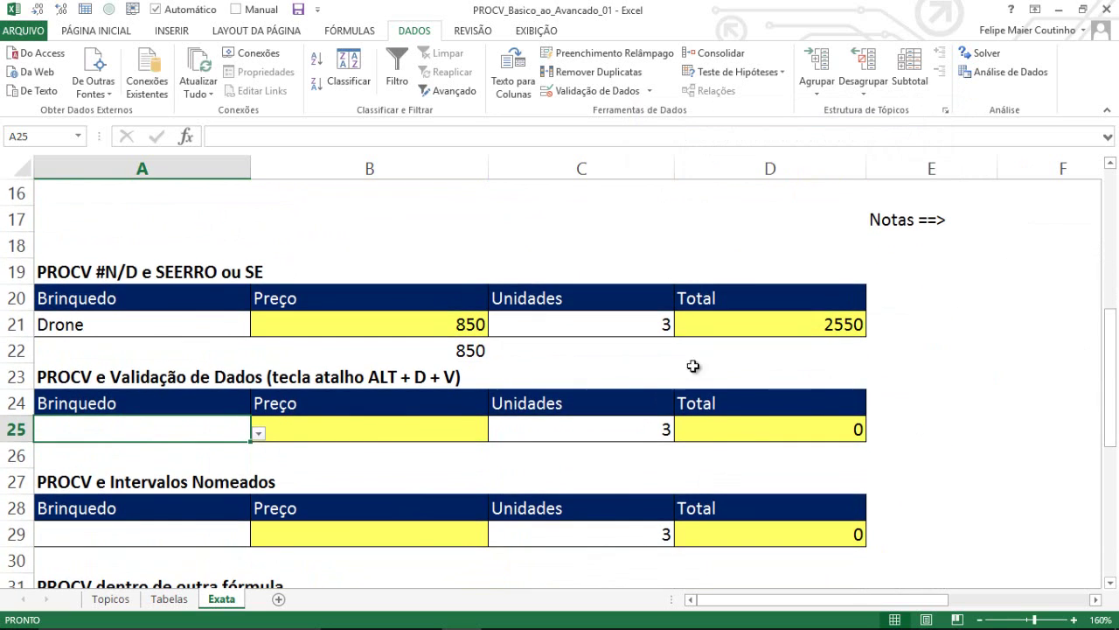
left_click(259, 433)
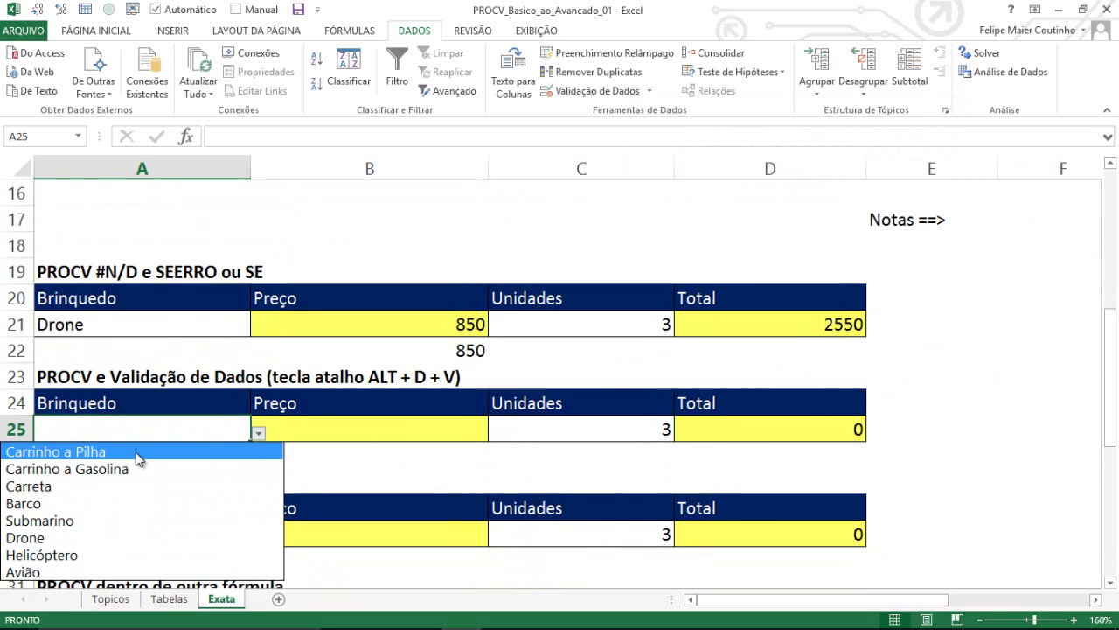
left_click(55, 538)
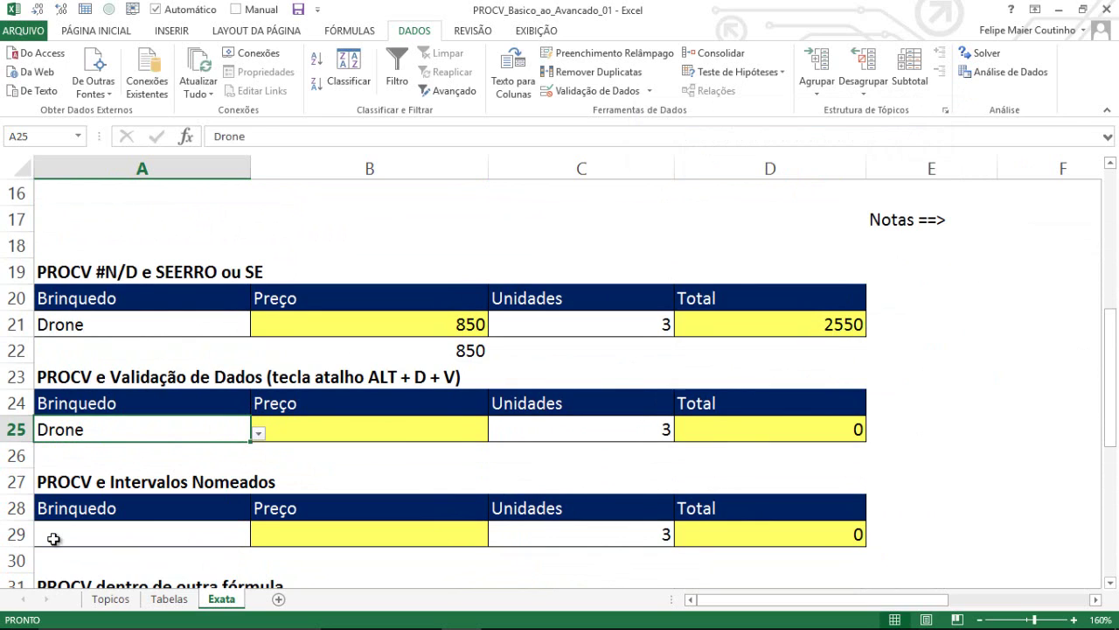
Step: Test the validation in A25 by entering the unlisted name Droni, then cancel the entry
key("F2")
key("BackSpace")
type("i")
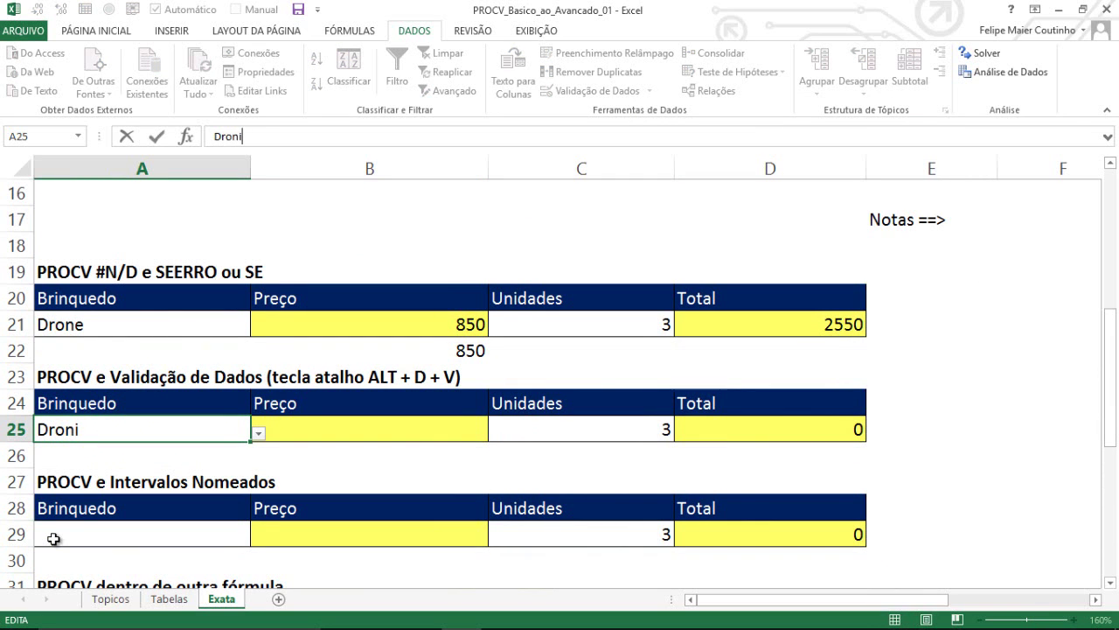
key("Return")
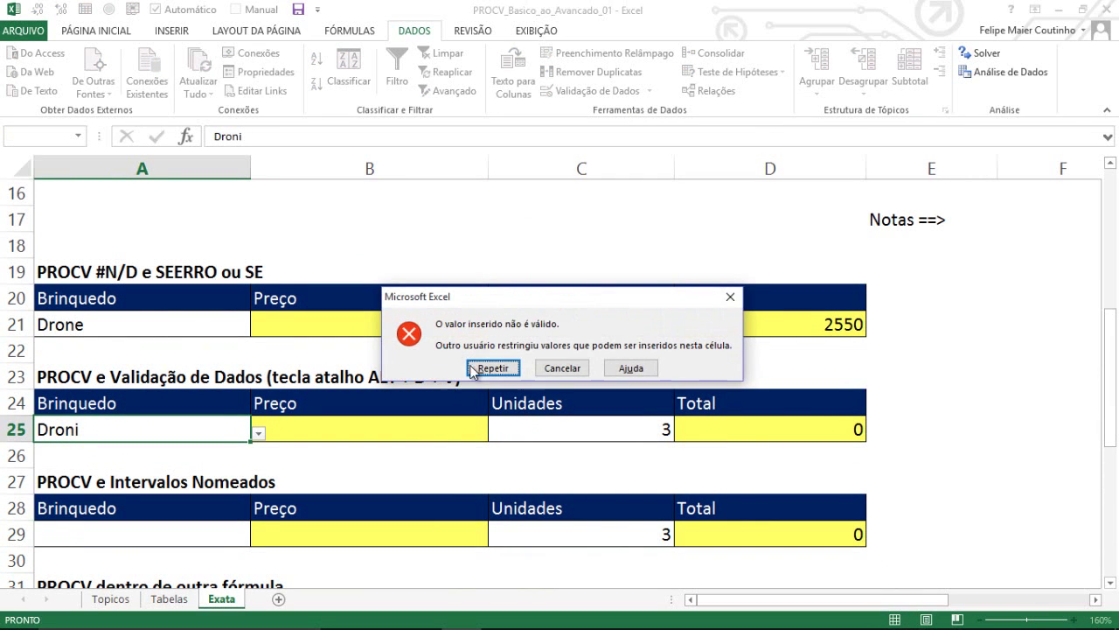
left_click(551, 368)
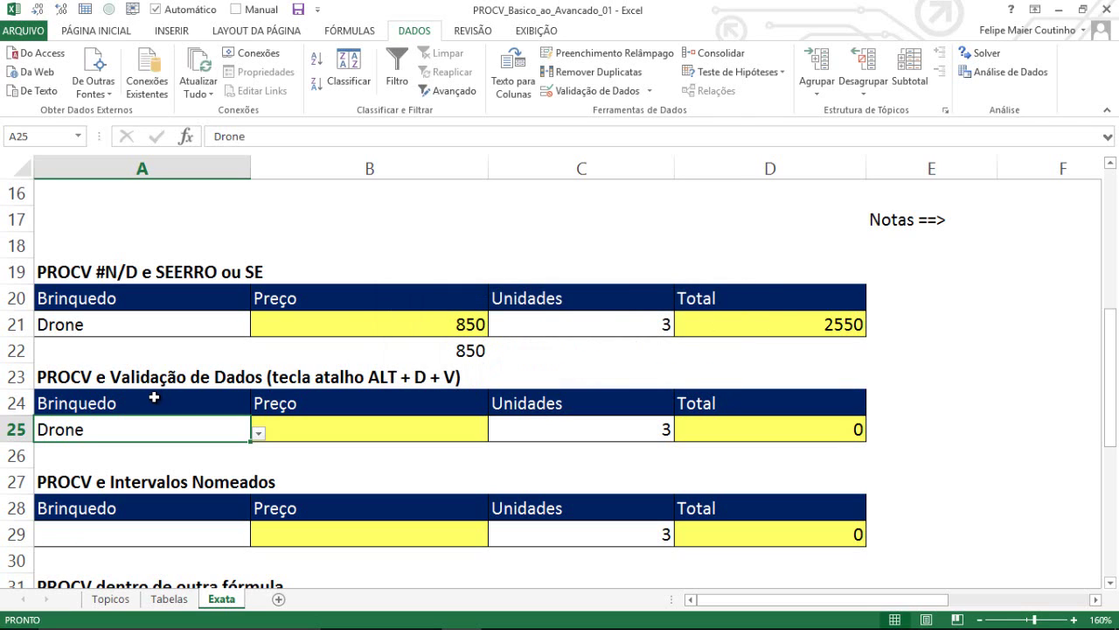
Step: Enter the exact-match price lookup =PROCV(A25;A5:D12;4;0) in B25
left_click(260, 429)
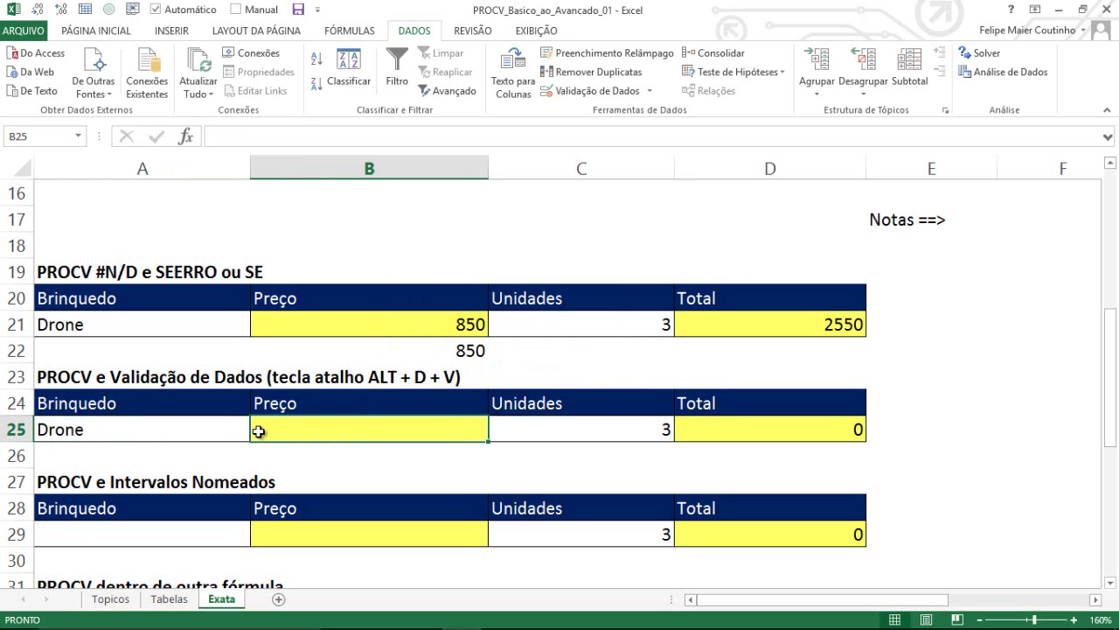
type("=procv(")
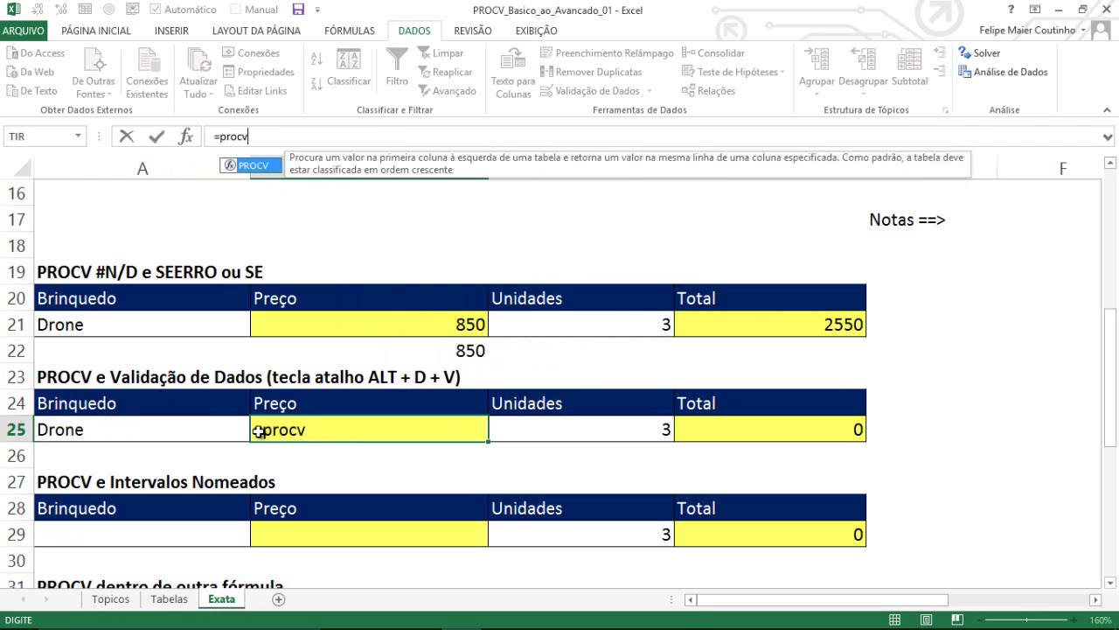
key("Left")
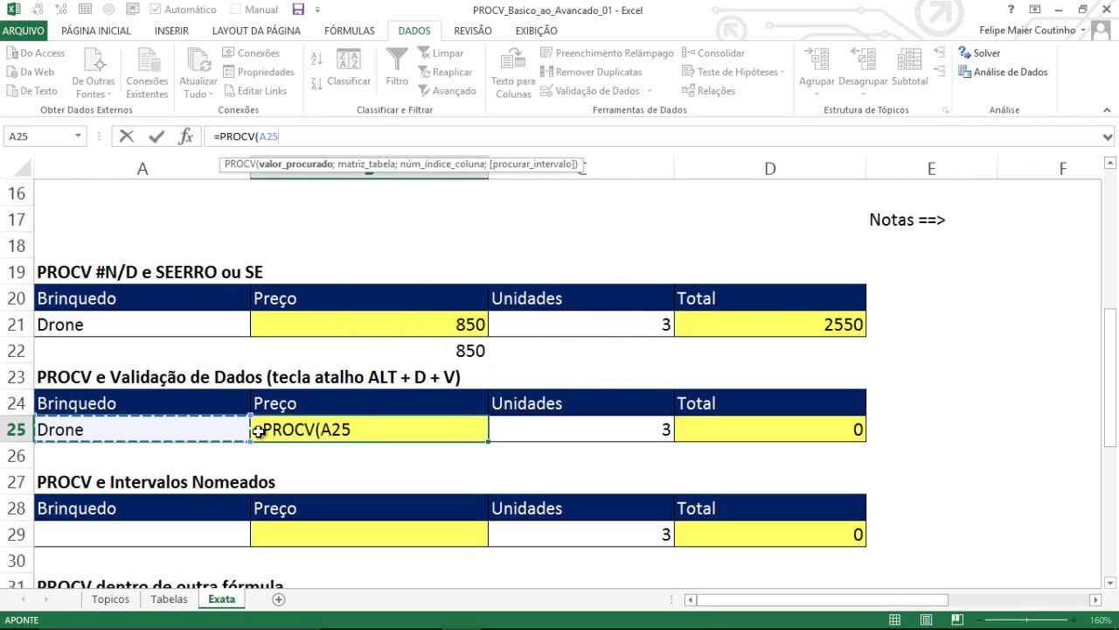
type(";")
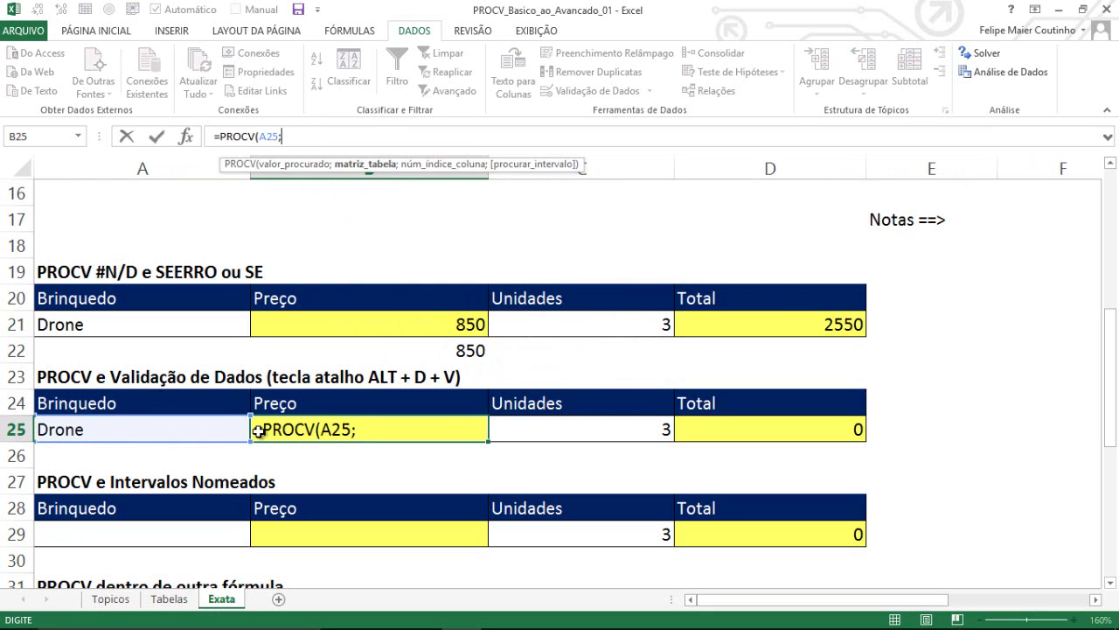
left_click_drag(1110, 392, 1111, 269)
left_click_drag(812, 441, 15, 243)
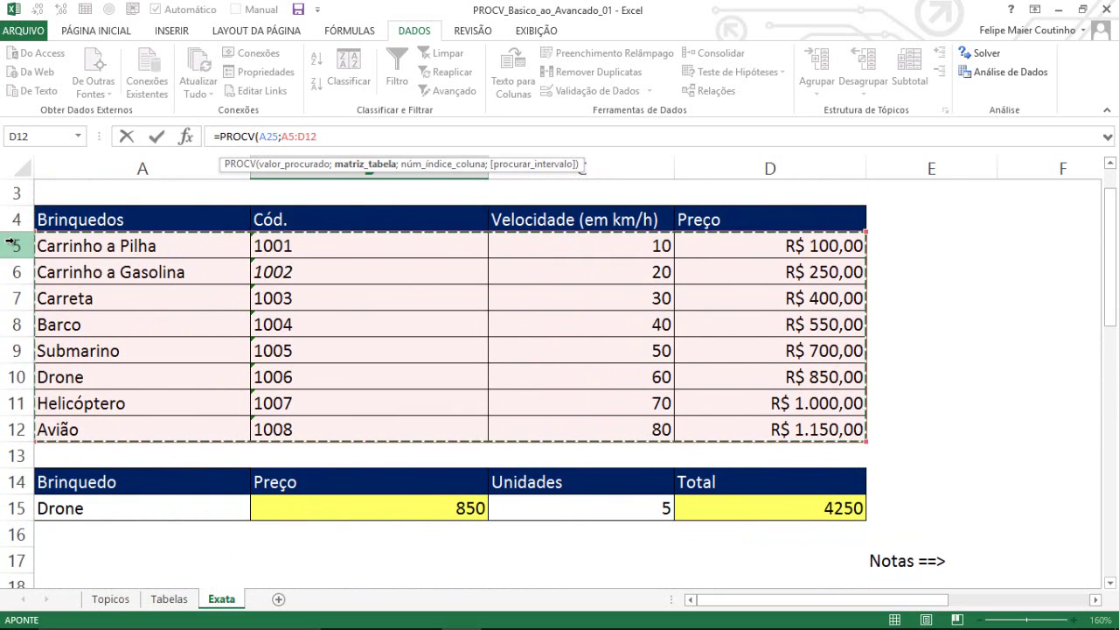
type(";4")
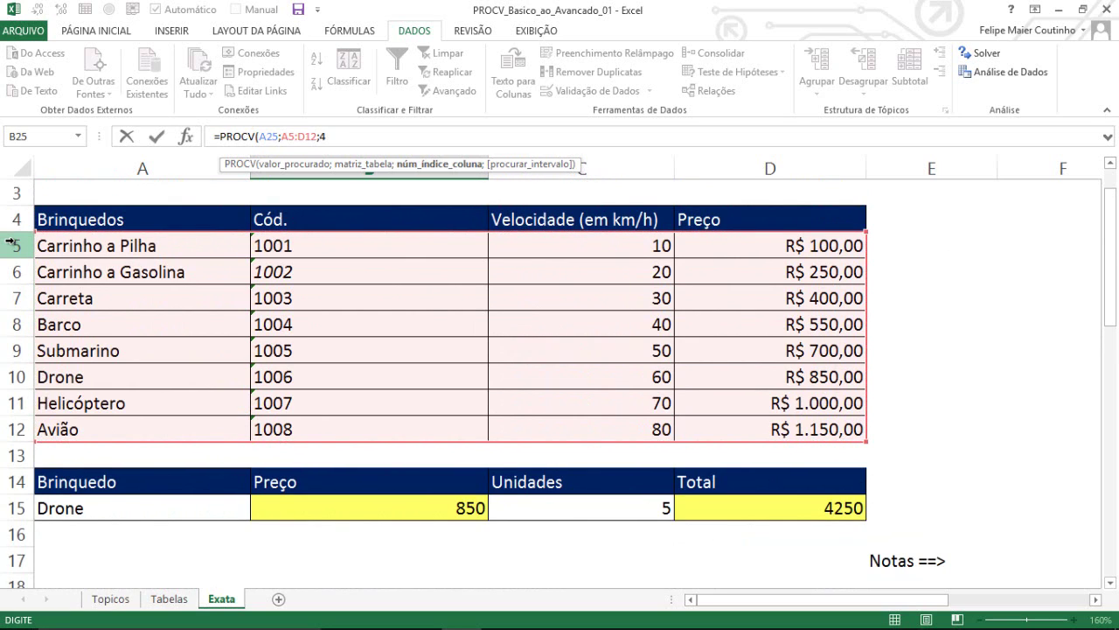
type(";")
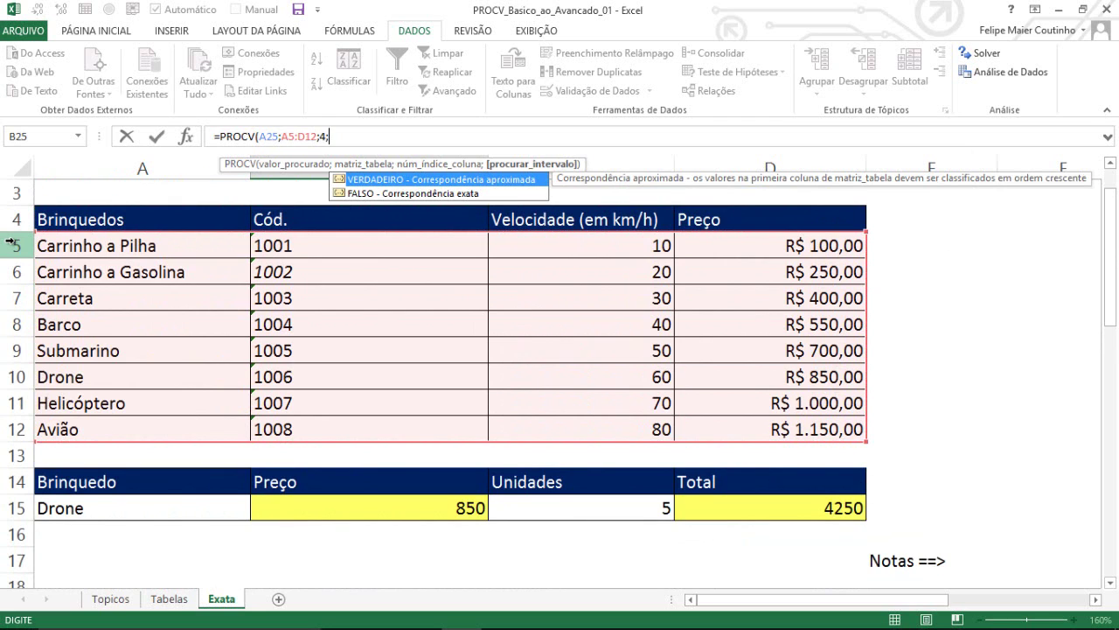
type("0)")
key("Return")
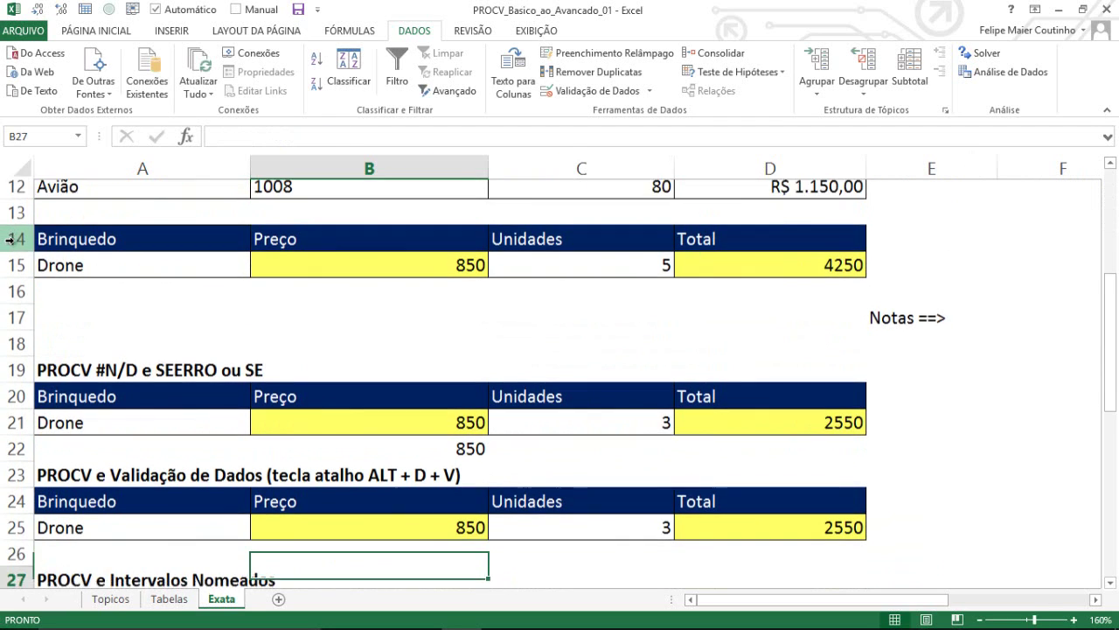
Step: Change the toy in A25 to Carreta using its validation list
key("Up")
key("Left")
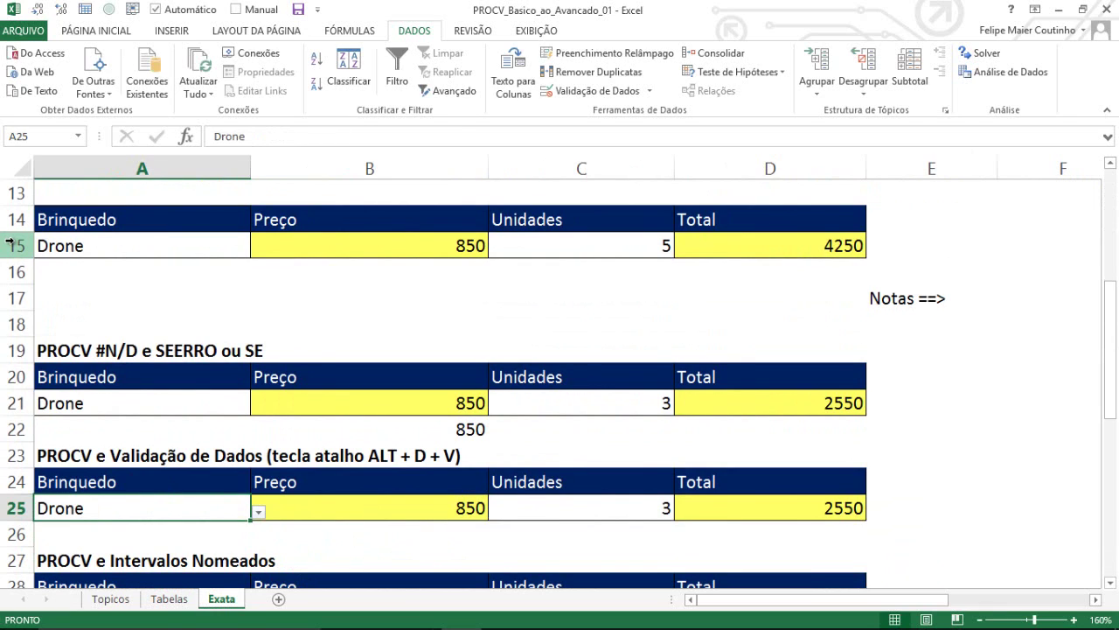
key("alt+Down")
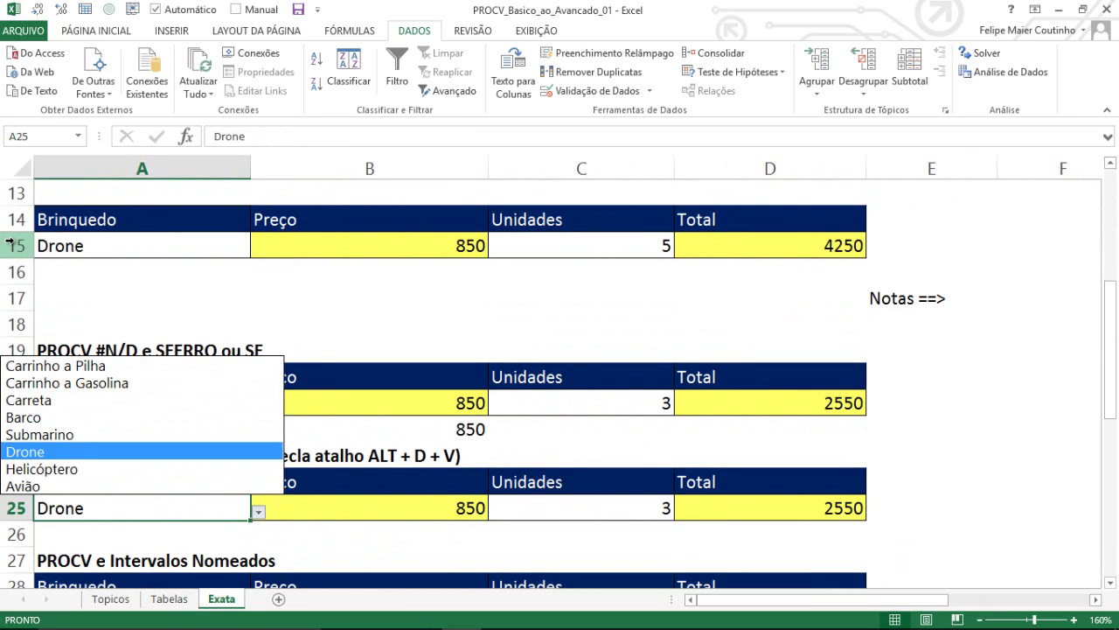
key("Down")
key("Up")
key("Up")
key("Up")
key("Up")
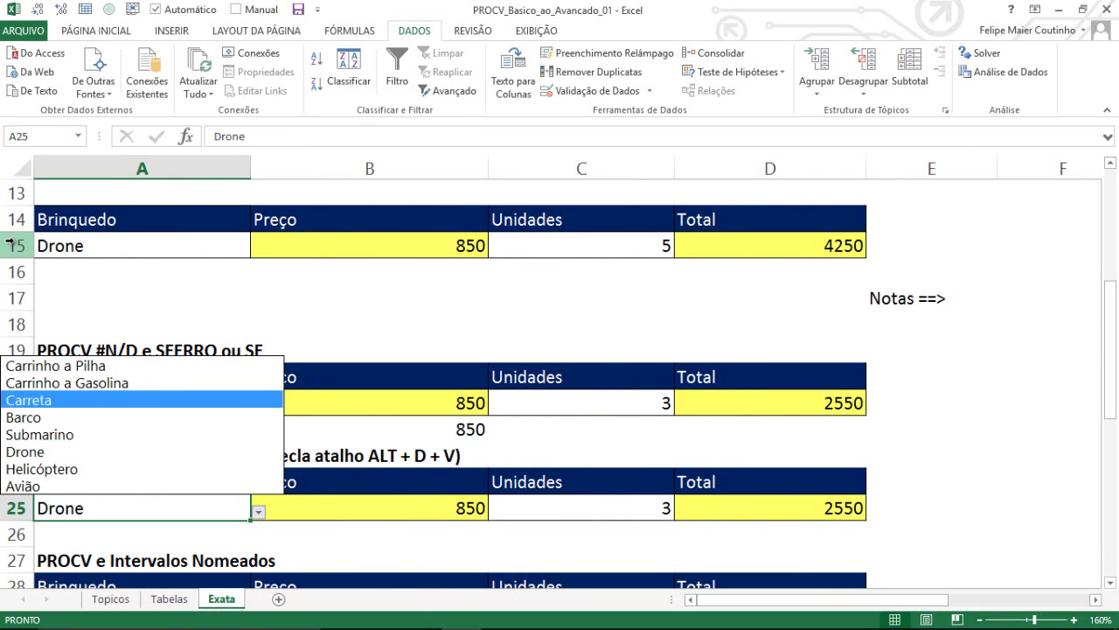
key("Return")
Step: Examine the price, units and total cells in row 25 for the selected toy
key("Right")
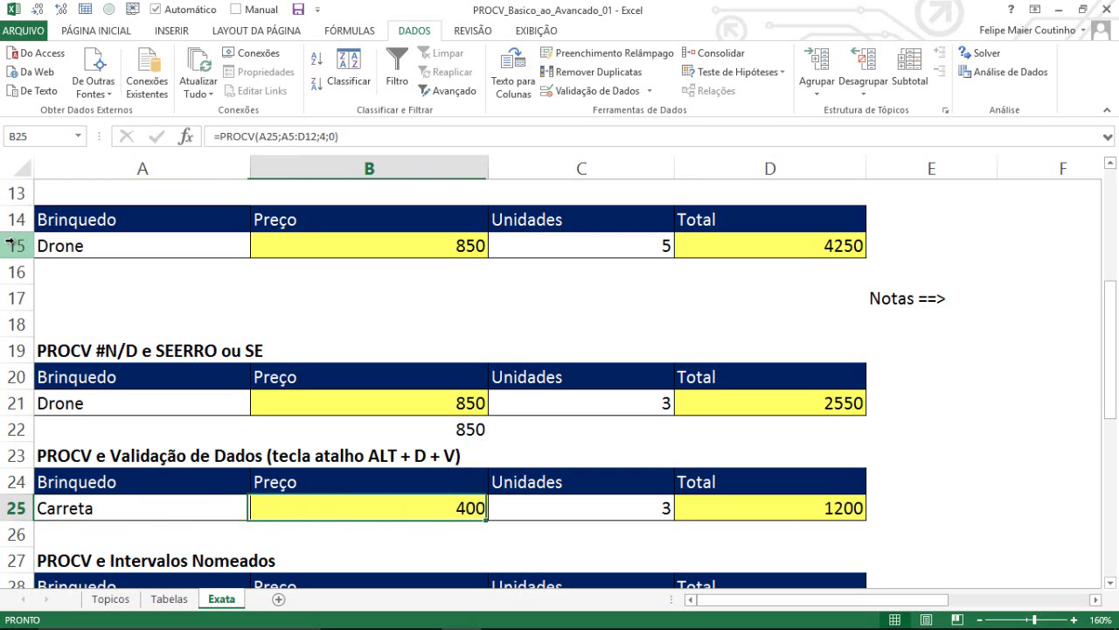
key("Right")
key("Right")
key("Right")
key("Left")
key("Left")
key("Left")
key("Left")
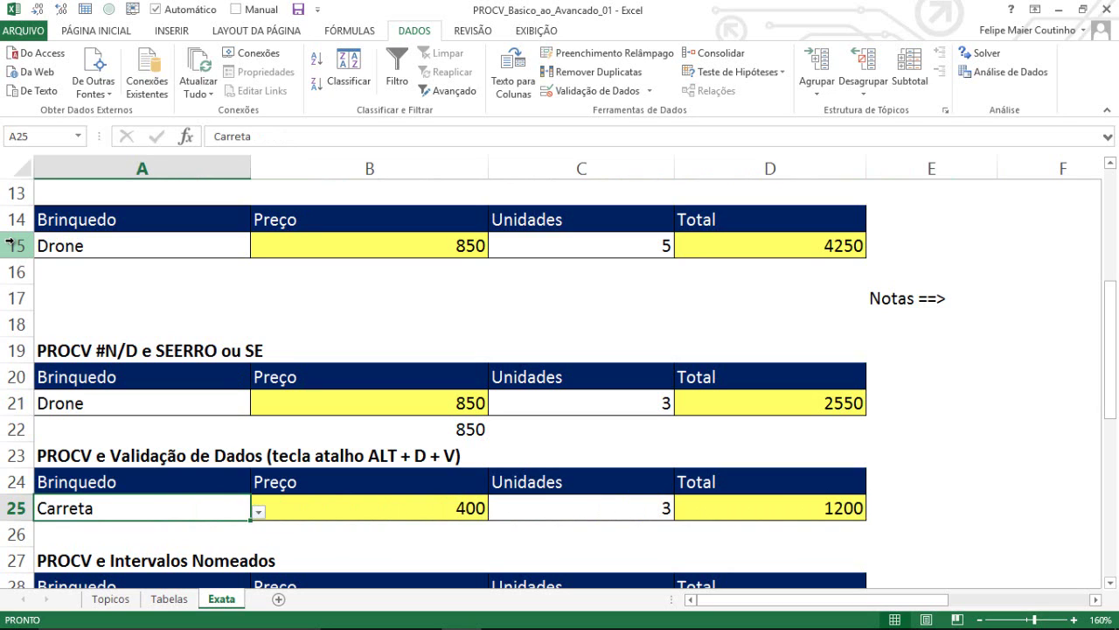
Step: Browse the toy names in the validation list of A25 and close it without picking a different toy
key("alt+Down")
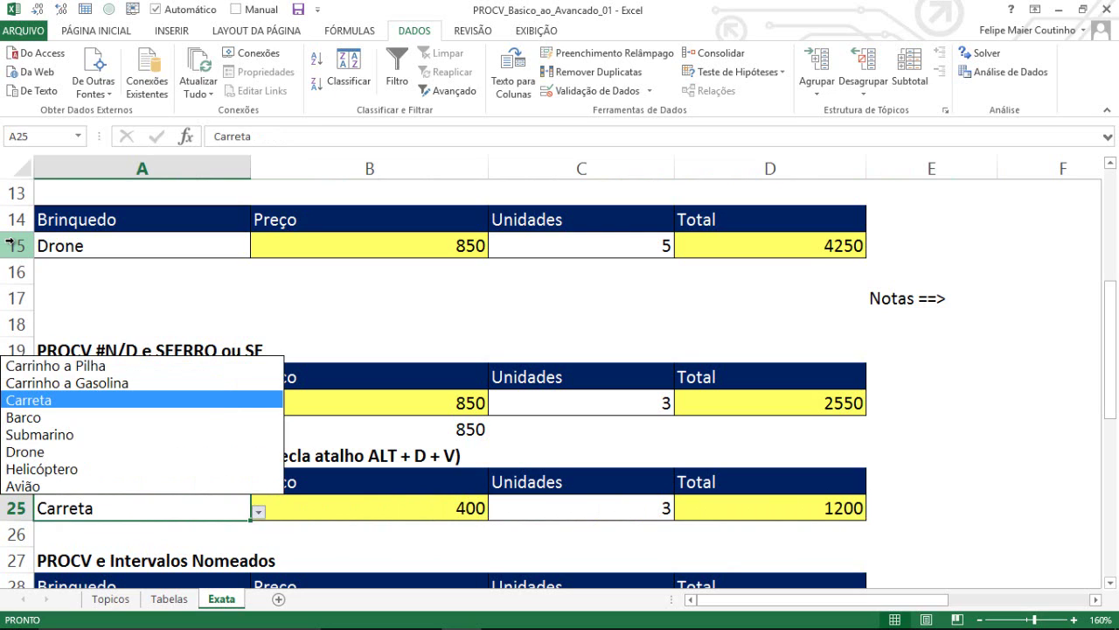
key("Up")
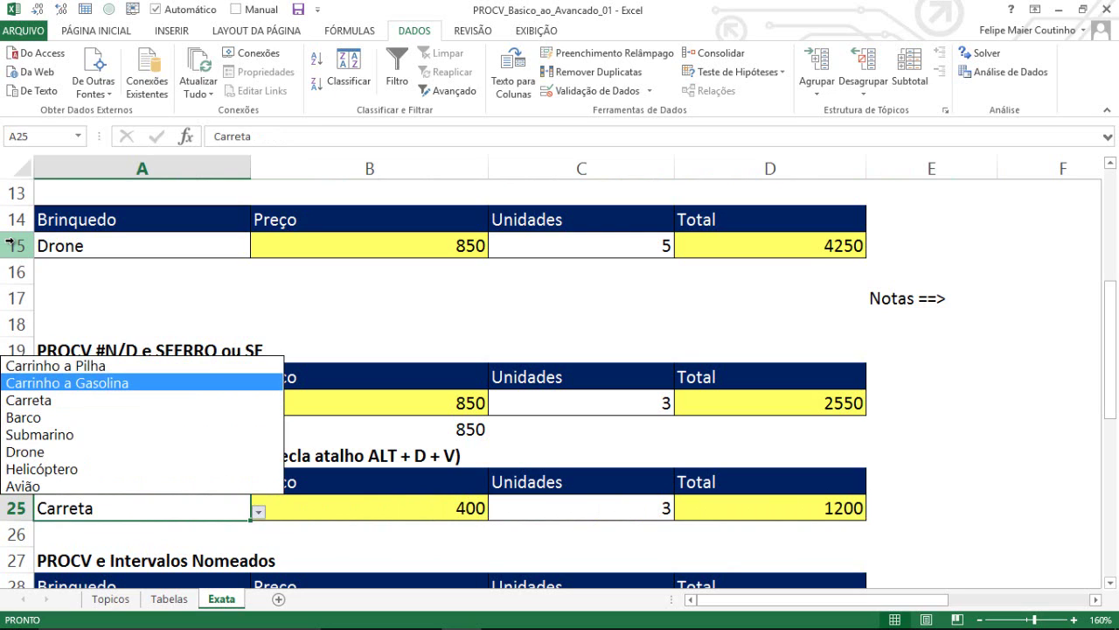
key("Down")
key("Up")
key("Up")
key("Down")
key("Down")
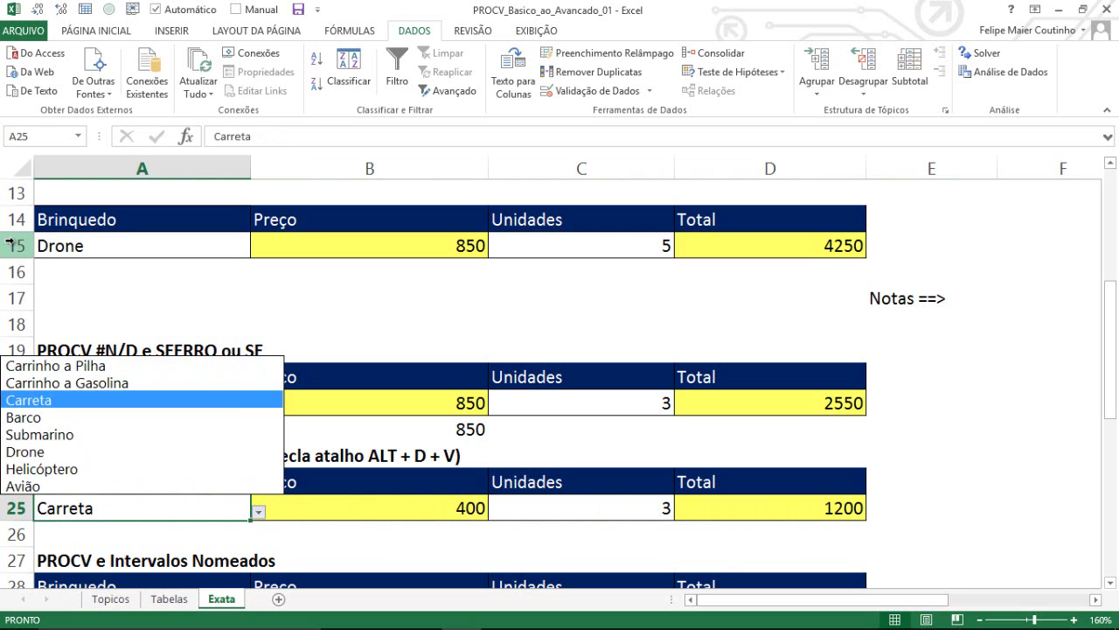
key("Down")
key("Down")
key("Down")
key("Escape")
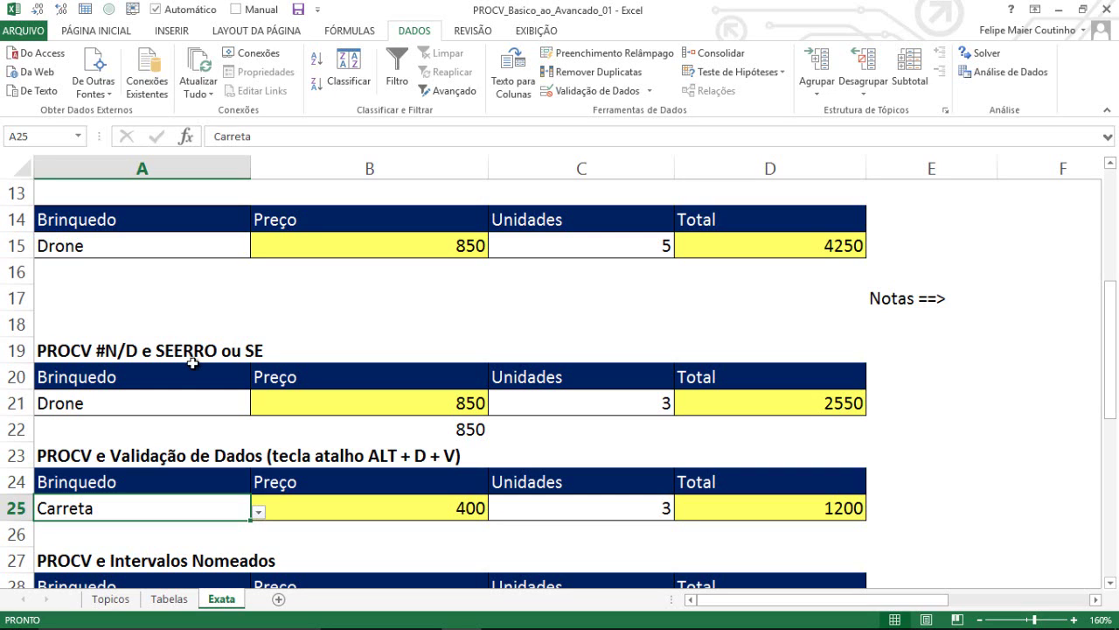
Step: Review the data validation settings of A25, including the allowed type and source range, and close them without changes
key("alt")
key("d")
key("v")
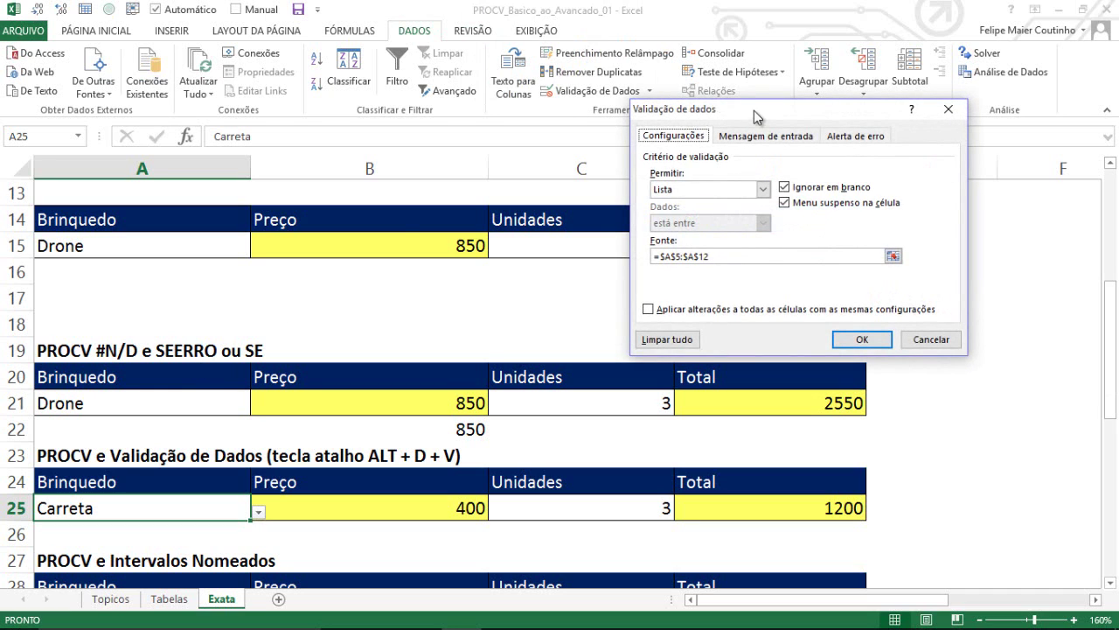
left_click_drag(754, 112, 566, 97)
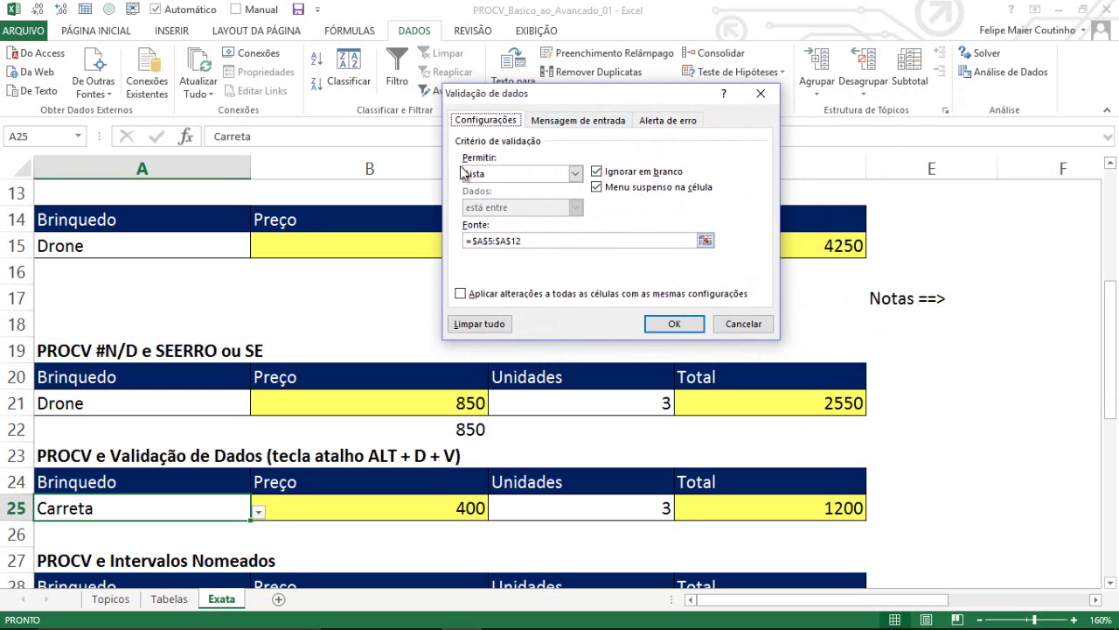
key("Escape")
key("Right")
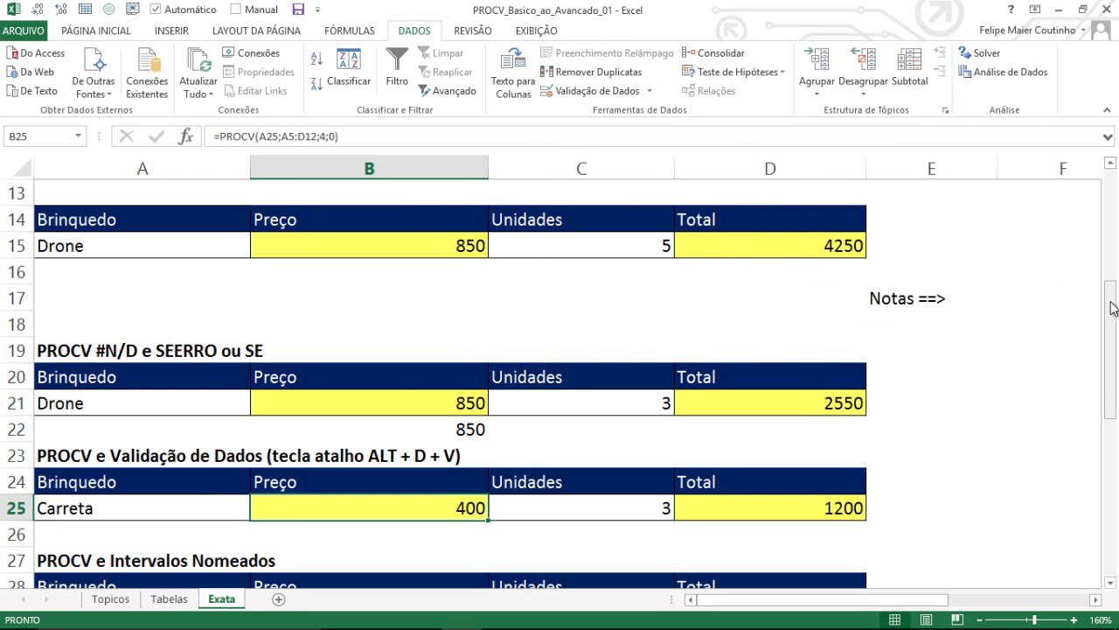
Step: Start a text entry with A in D30, below the Total cell of the PROCV e Intervalos Nomeados table
left_click_drag(1110, 305, 1111, 367)
left_click(342, 395)
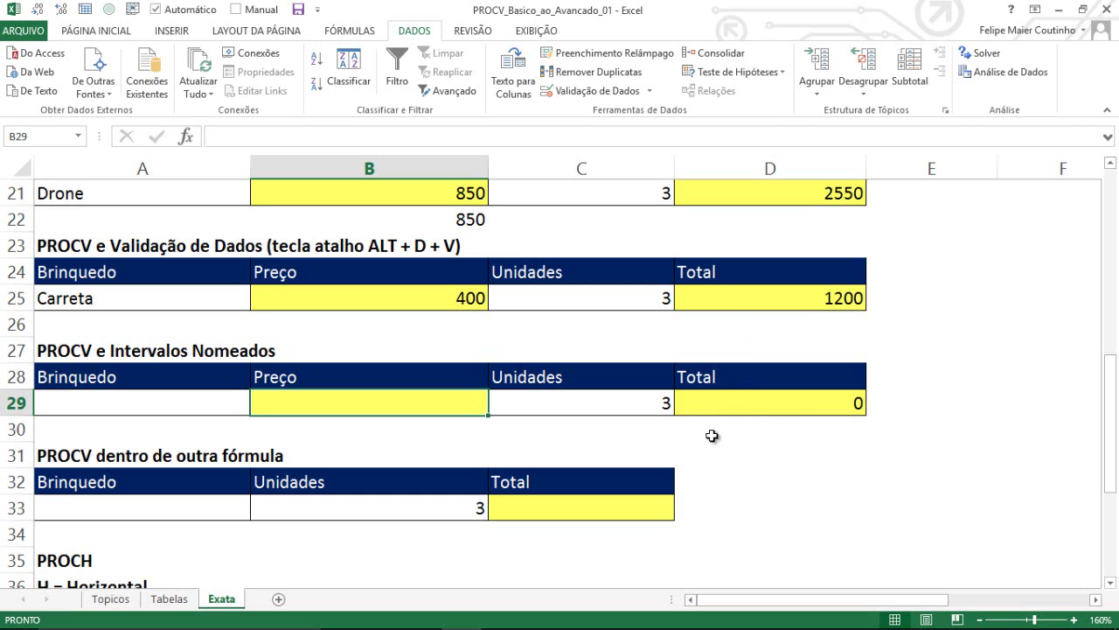
left_click(769, 424)
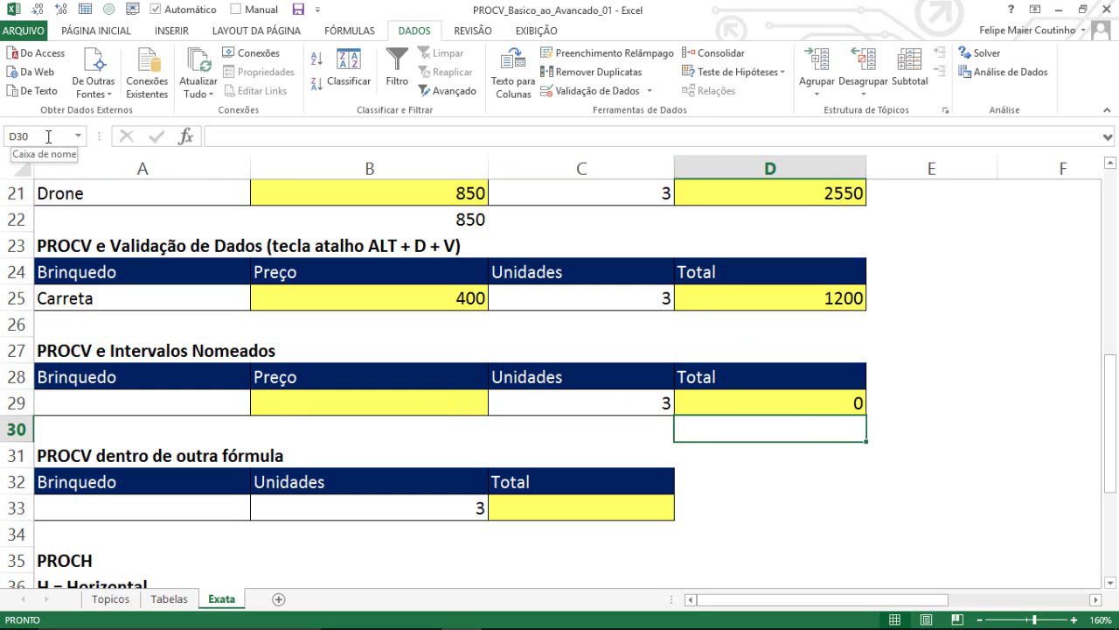
type("A")
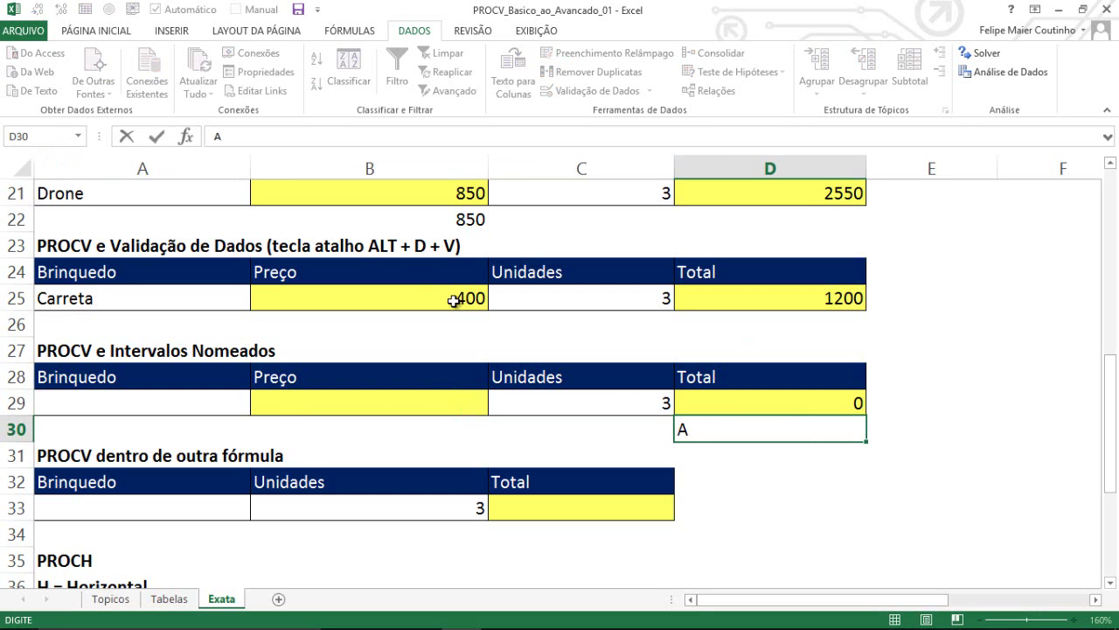
Step: Name the toy cells A5:A12 of the Brinquedos column ListaBrinquedos
key("Escape")
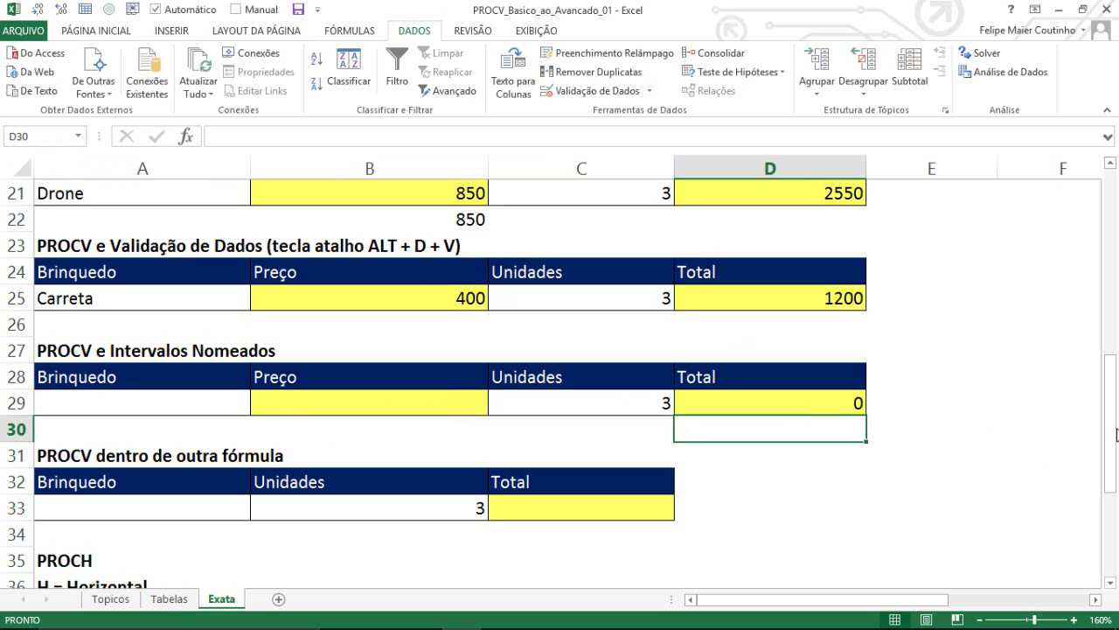
left_click_drag(1112, 435, 1111, 259)
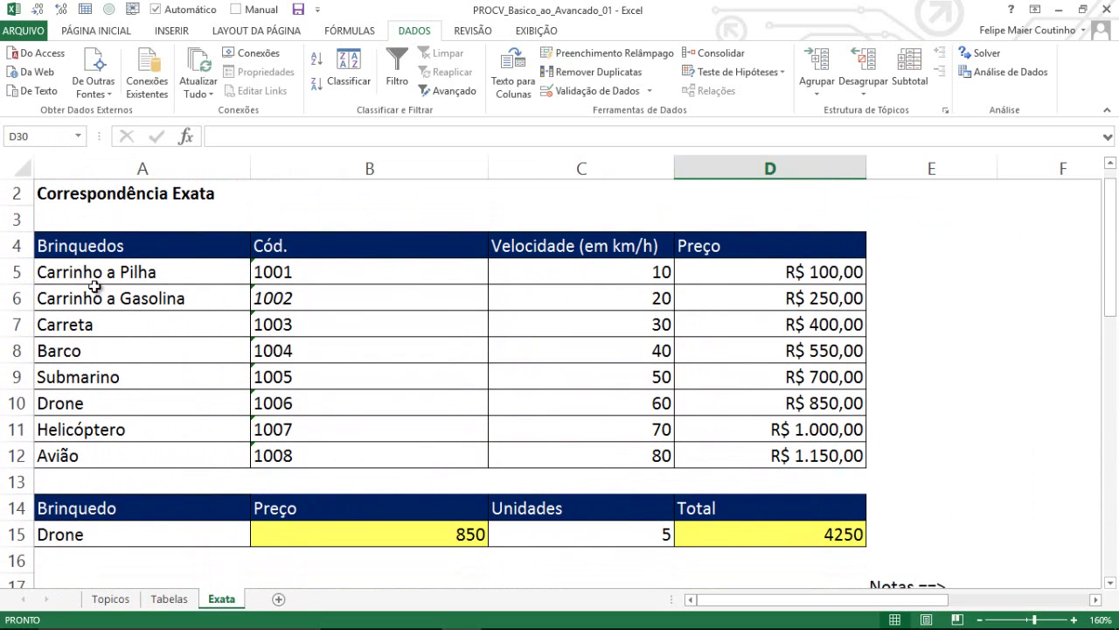
left_click_drag(92, 276, 81, 429)
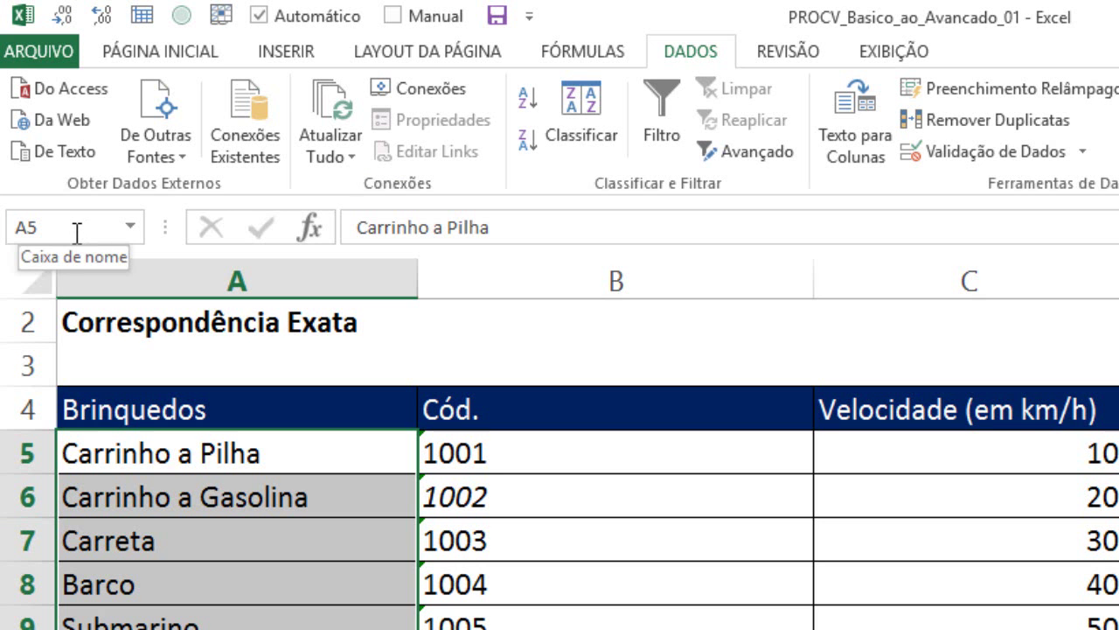
left_click(77, 233)
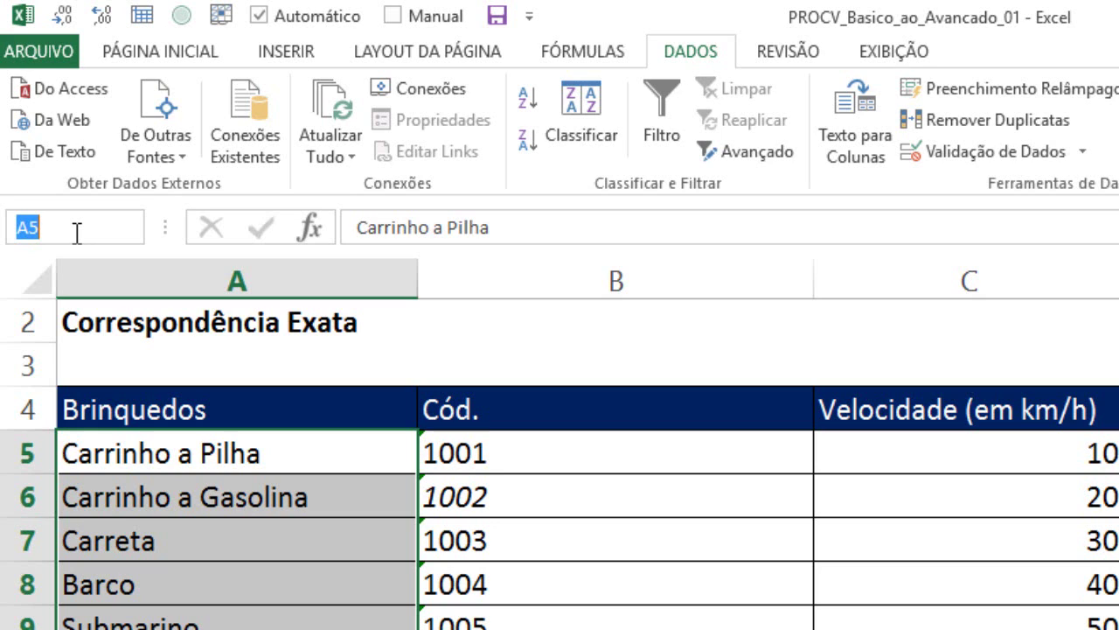
type("lISTA")
key("BackSpace")
key("BackSpace")
key("BackSpace")
key("BackSpace")
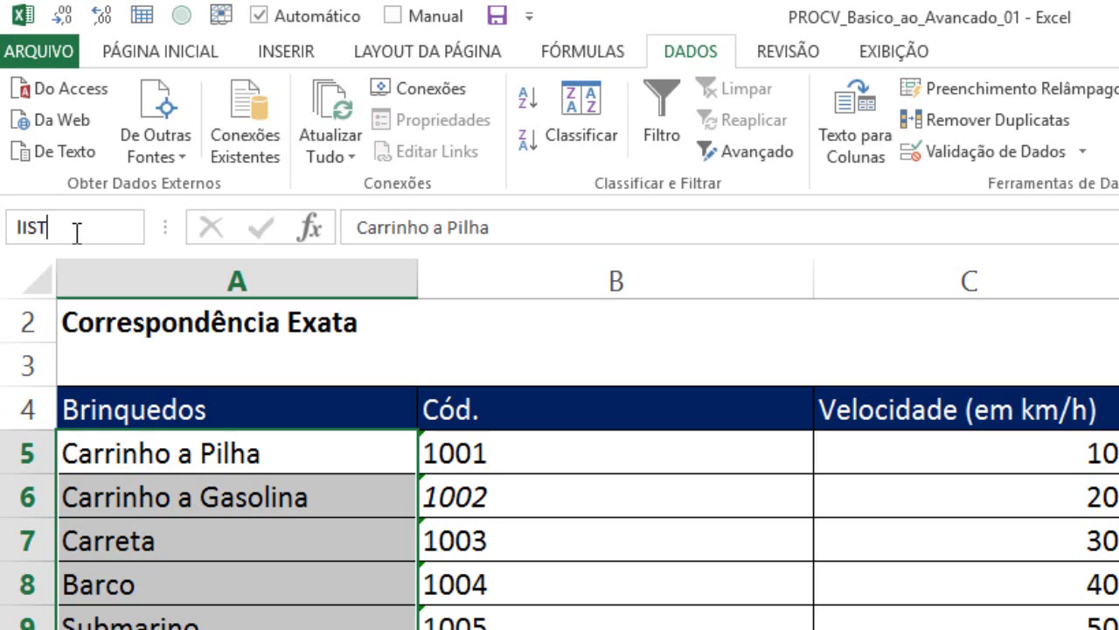
key("BackSpace")
type("ListaP")
key("BackSpace")
type("Brinquedos")
key("Return")
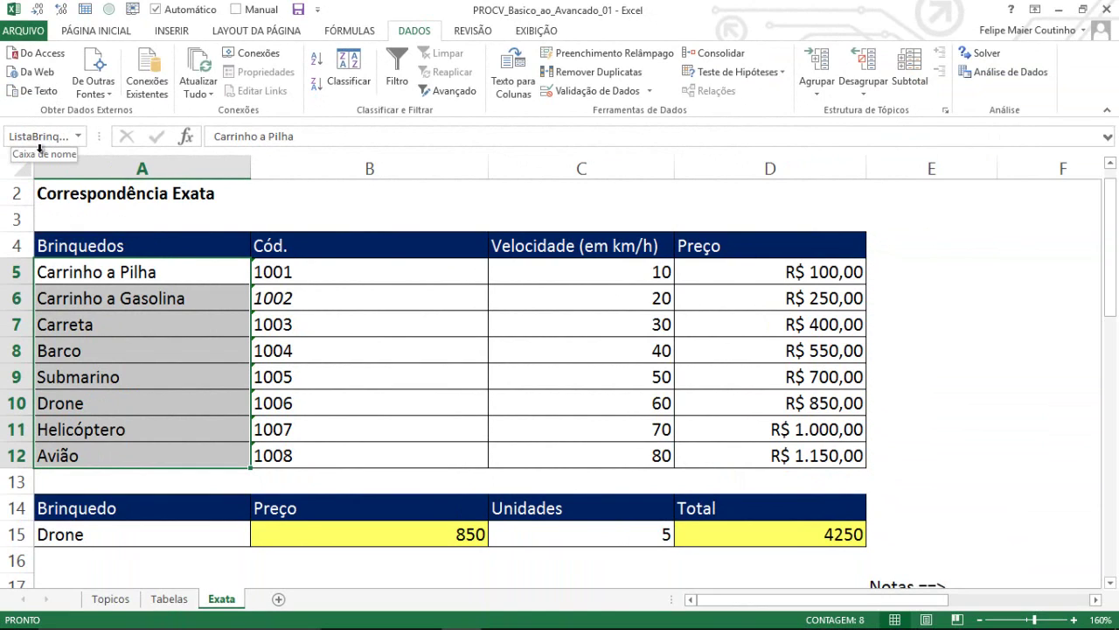
Step: Name the whole toy data range A5:D12, without its header row, TabelaBrinquedos
left_click_drag(183, 272, 816, 453)
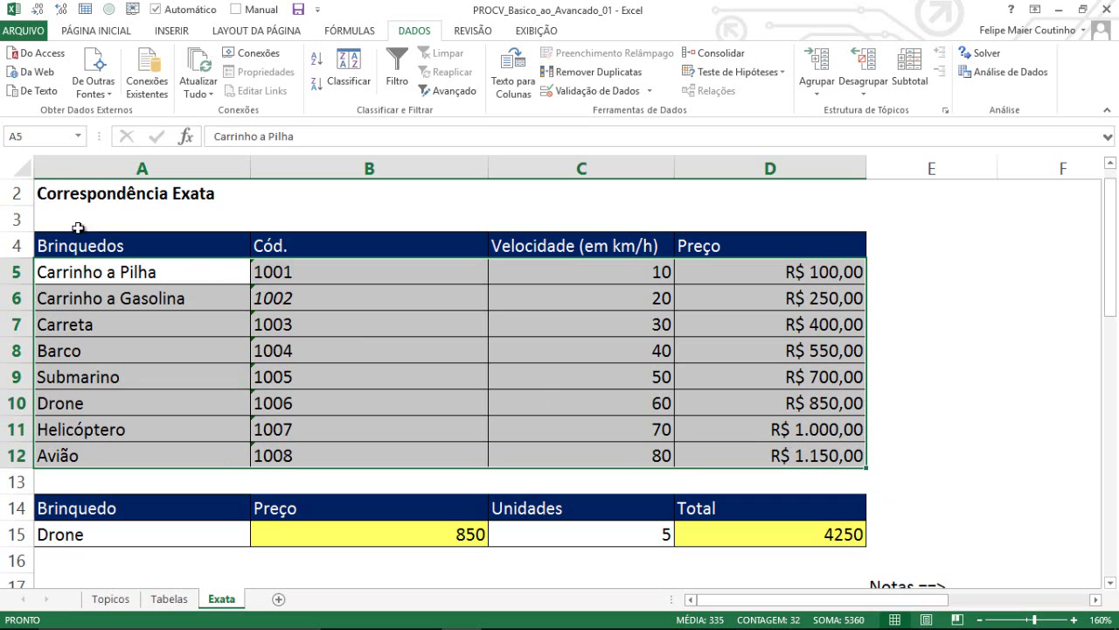
left_click(41, 138)
type("TabelaB")
type("rinquedos")
key("Return")
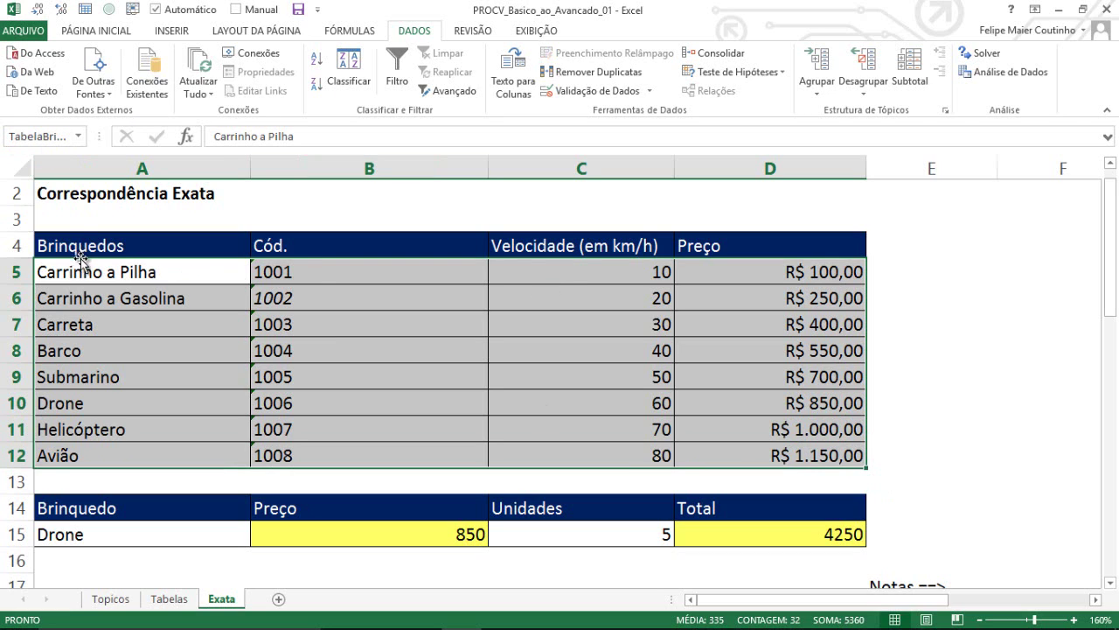
left_click_drag(79, 266, 68, 452)
key("shift+Up")
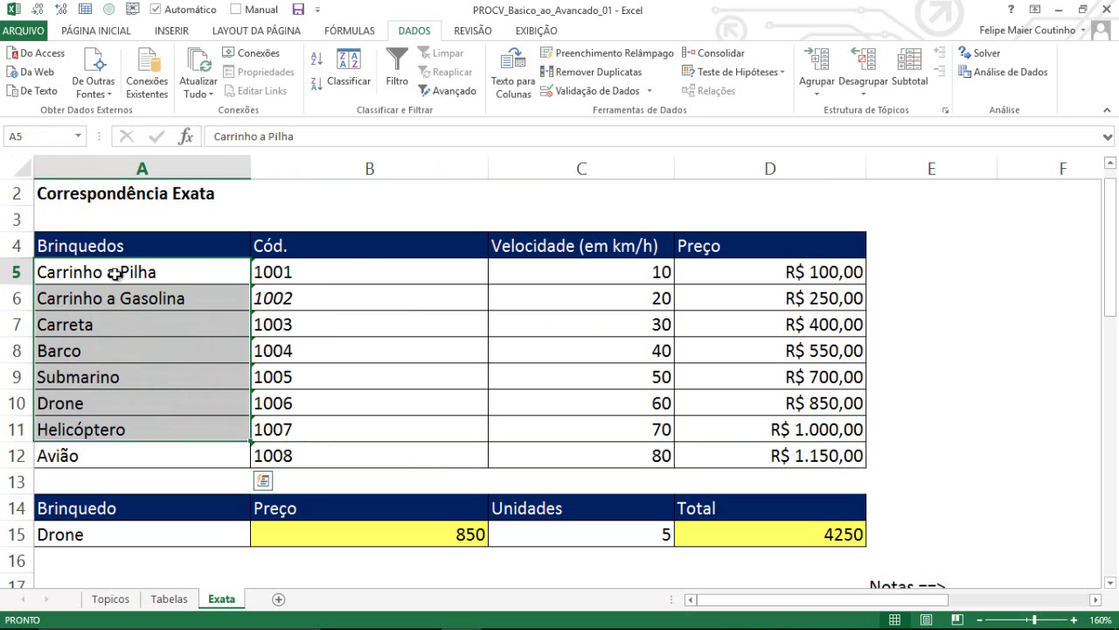
left_click_drag(114, 273, 762, 450)
Step: Start a data validation for the Brinquedo cell A29 under PROCV e Intervalos Nomeados, allowing a Lista
left_click_drag(1111, 284, 1112, 473)
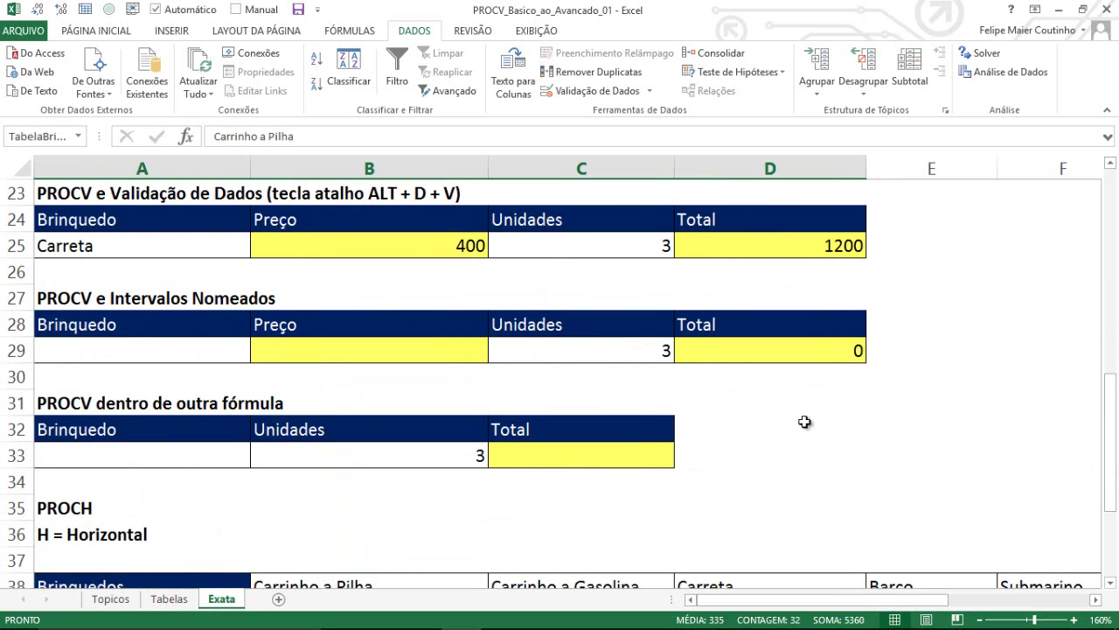
left_click(100, 351)
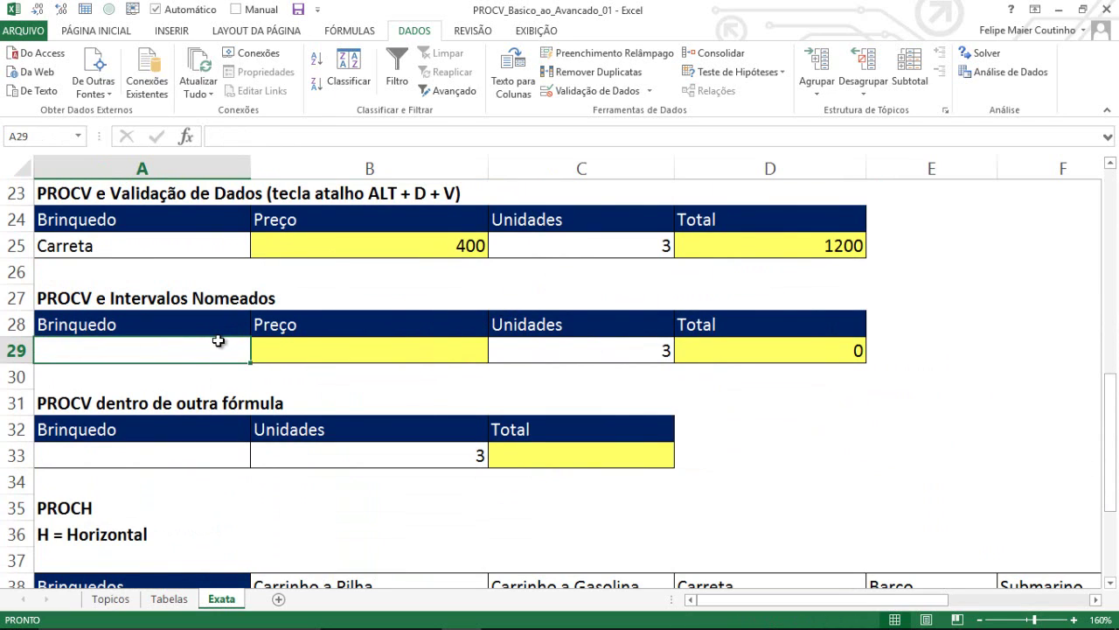
key("alt+d")
key("v")
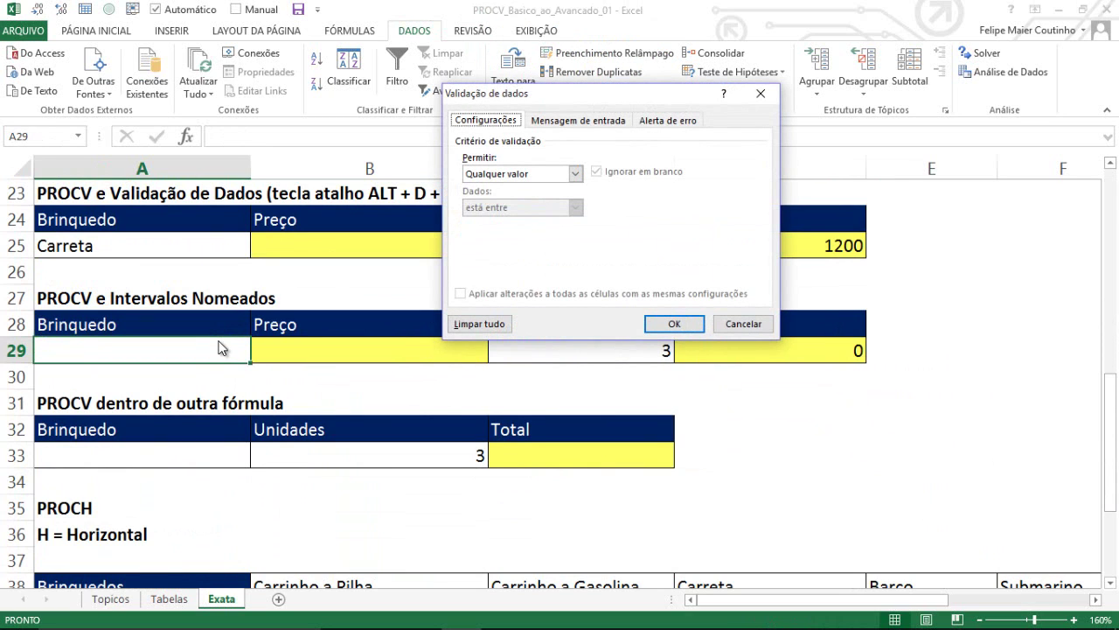
left_click(523, 174)
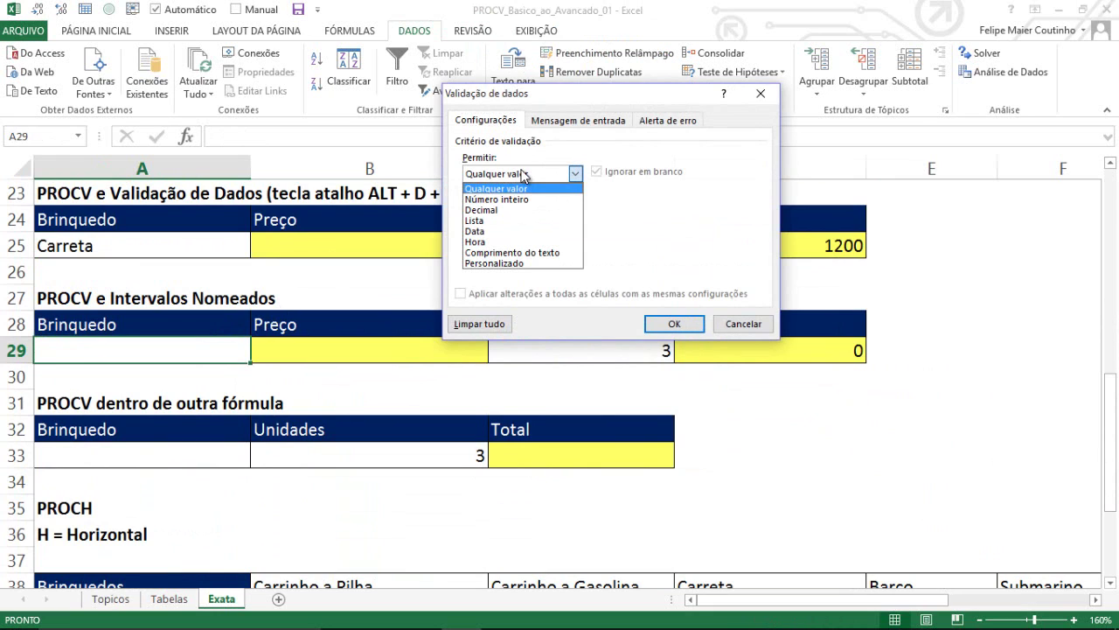
left_click(480, 220)
left_click(488, 240)
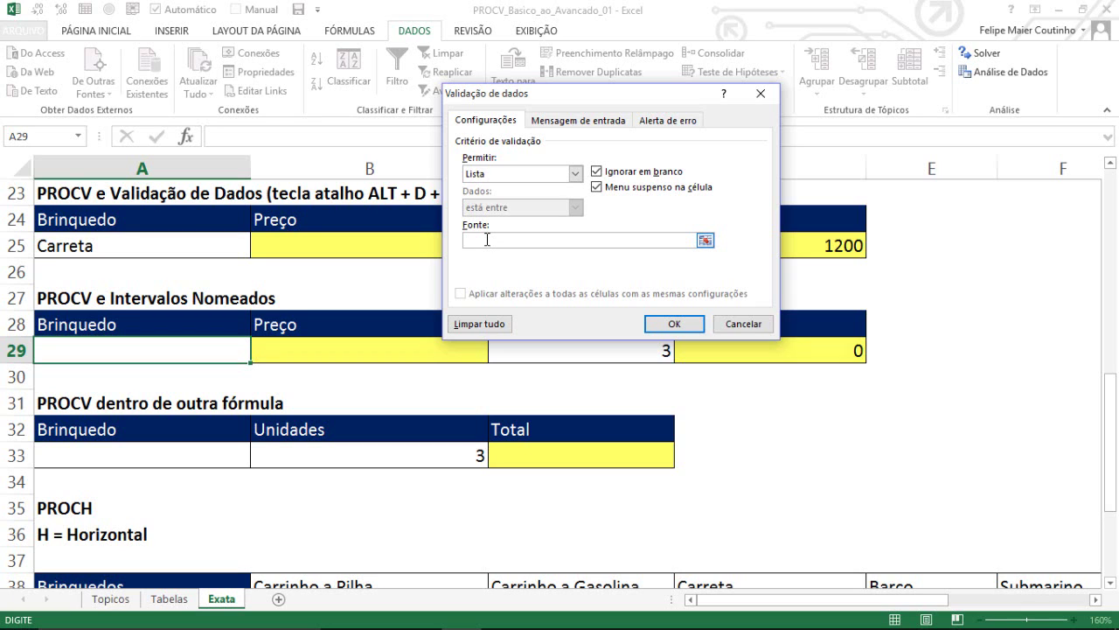
Step: Use the named range ListaBrinquedos as the source of the validation list and apply the rule
key("F3")
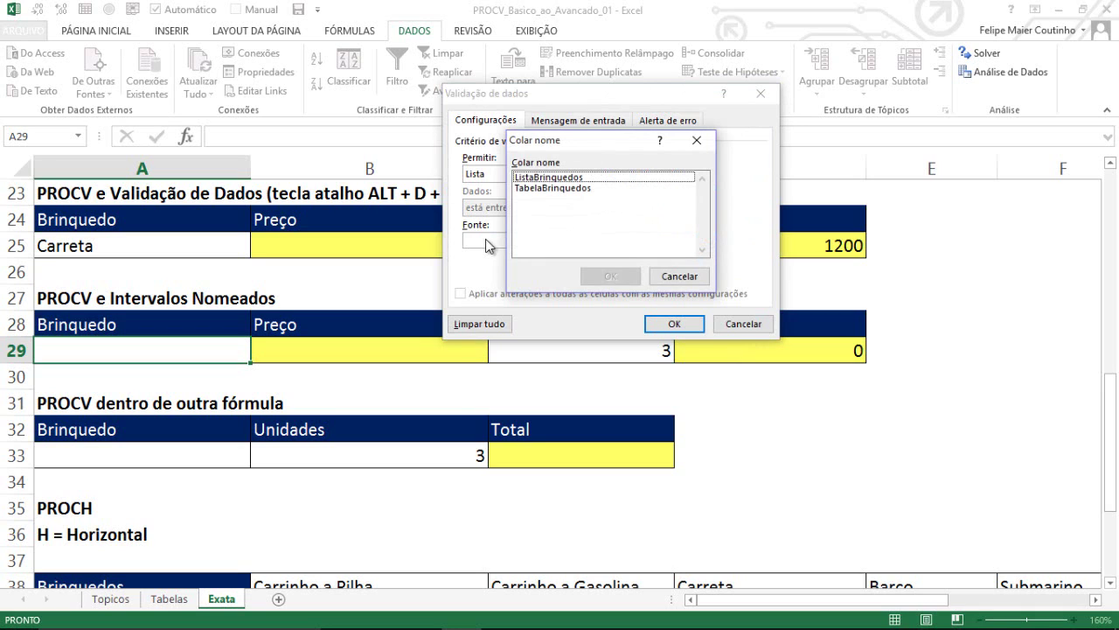
left_click(547, 188)
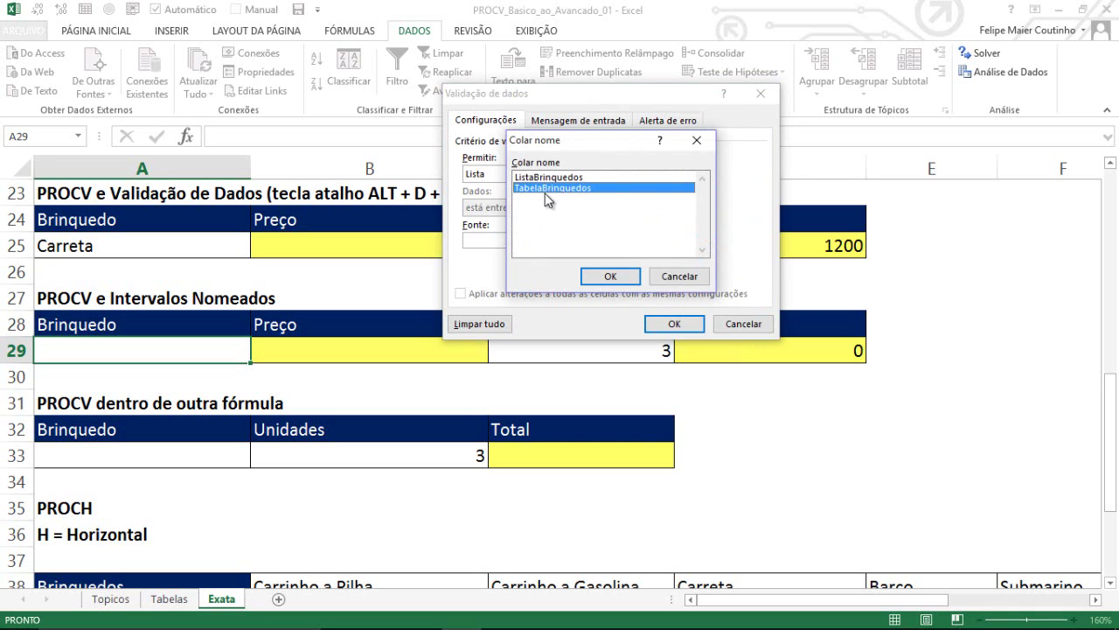
left_click(540, 178)
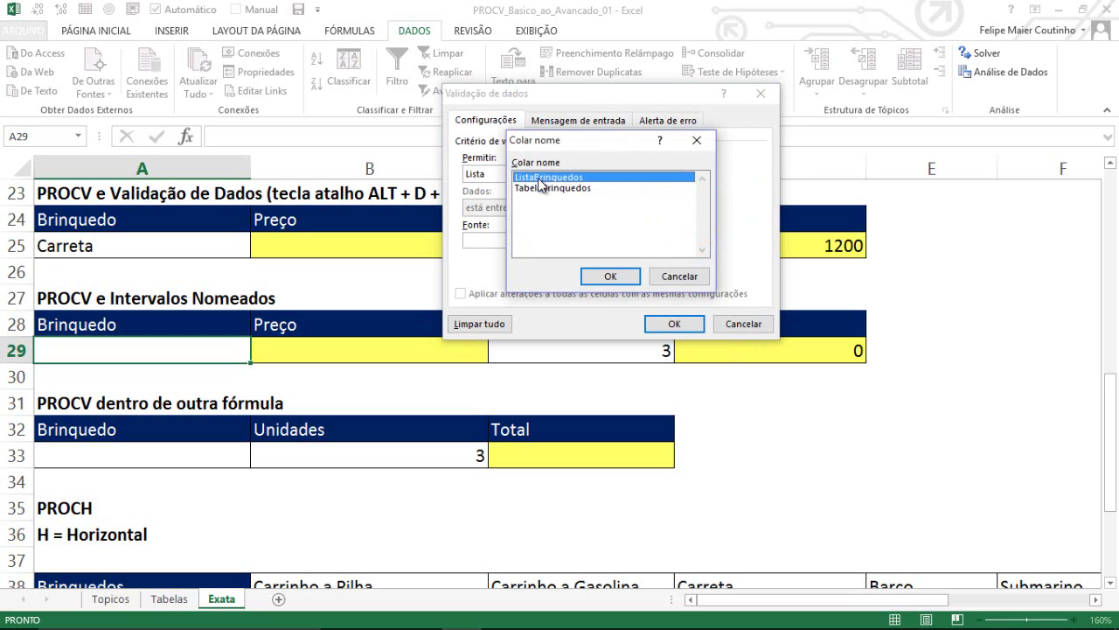
left_click(539, 187)
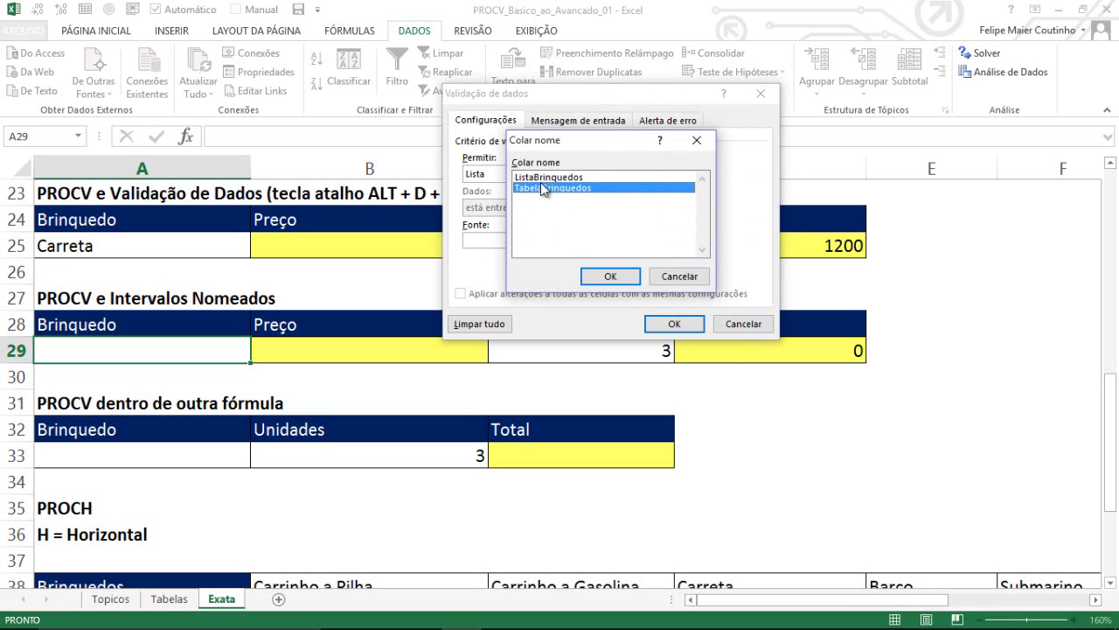
left_click(545, 180)
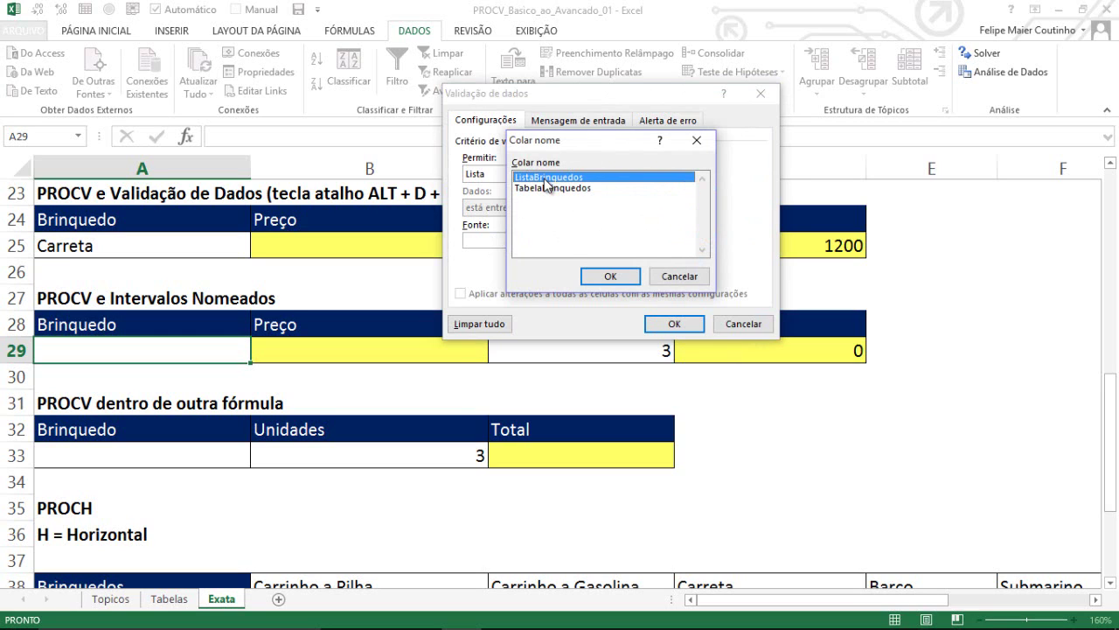
left_click(604, 275)
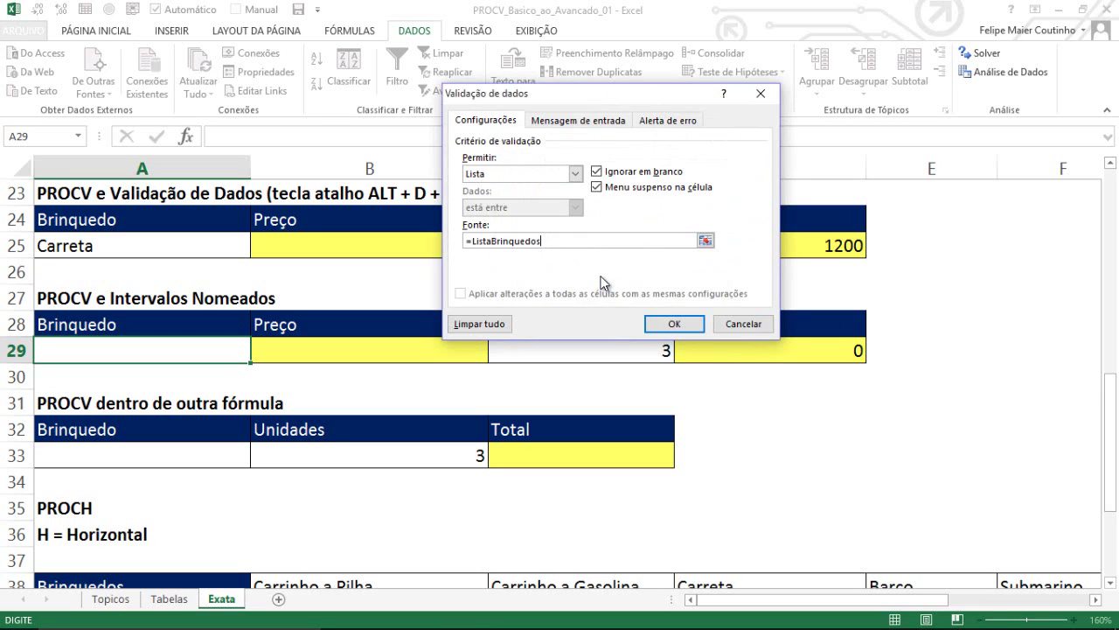
left_click(675, 323)
Step: Look through the toys offered by the drop-down list in A29 without choosing one
key("alt+Down")
key("Down")
key("Down")
key("Down")
key("Down")
key("Down")
key("Down")
key("Down")
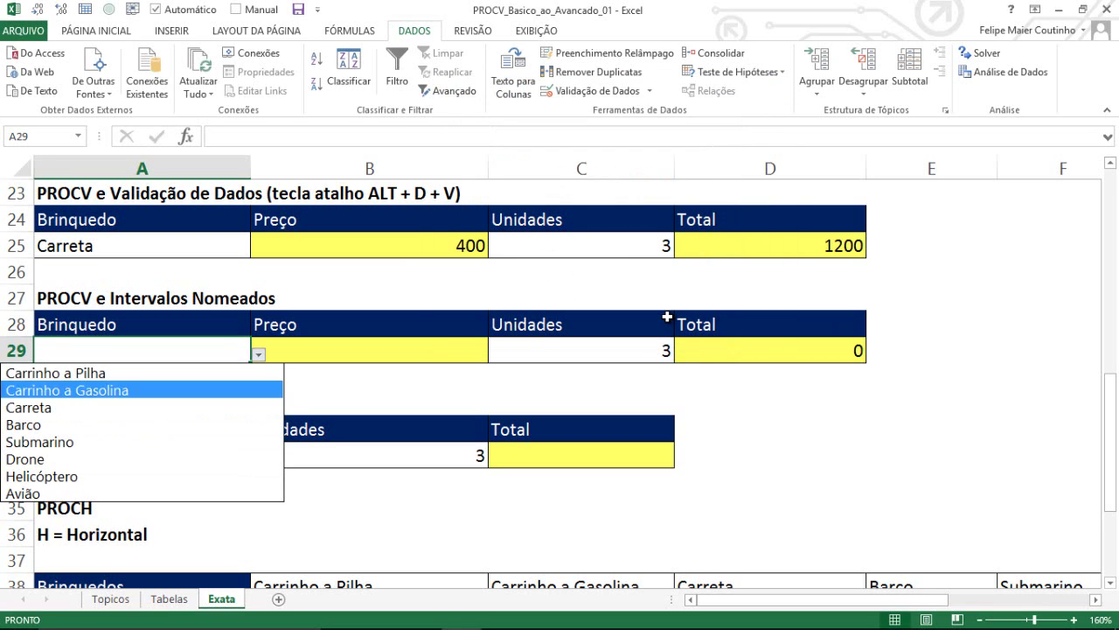
key("Escape")
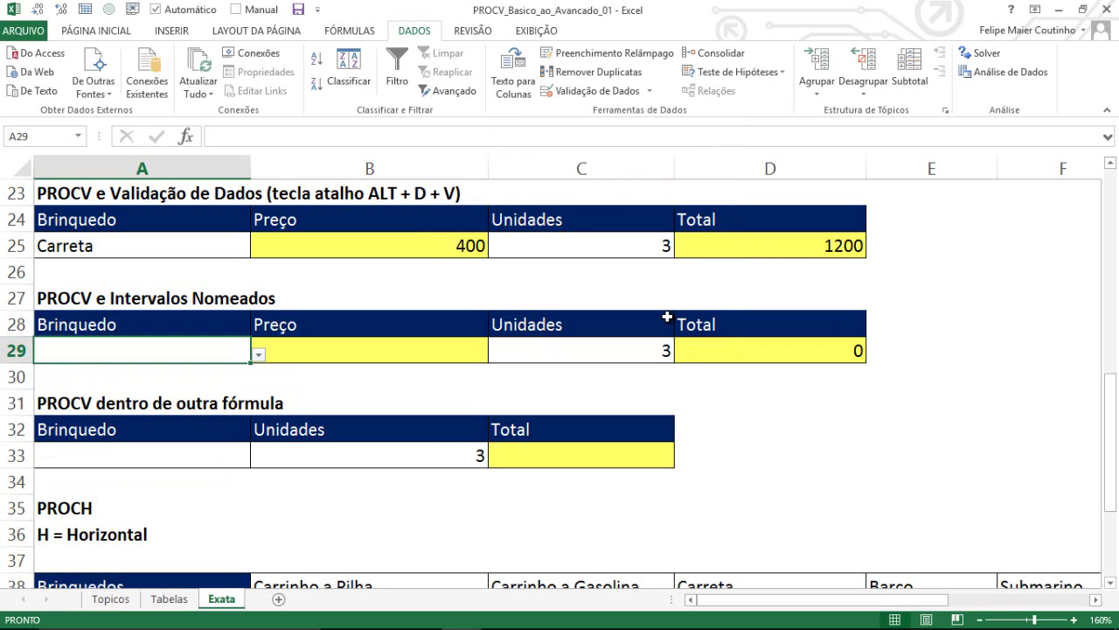
Step: Choose Barco from the drop-down list in A29
key("alt+Down")
key("Down")
key("Down")
key("Down")
key("Down")
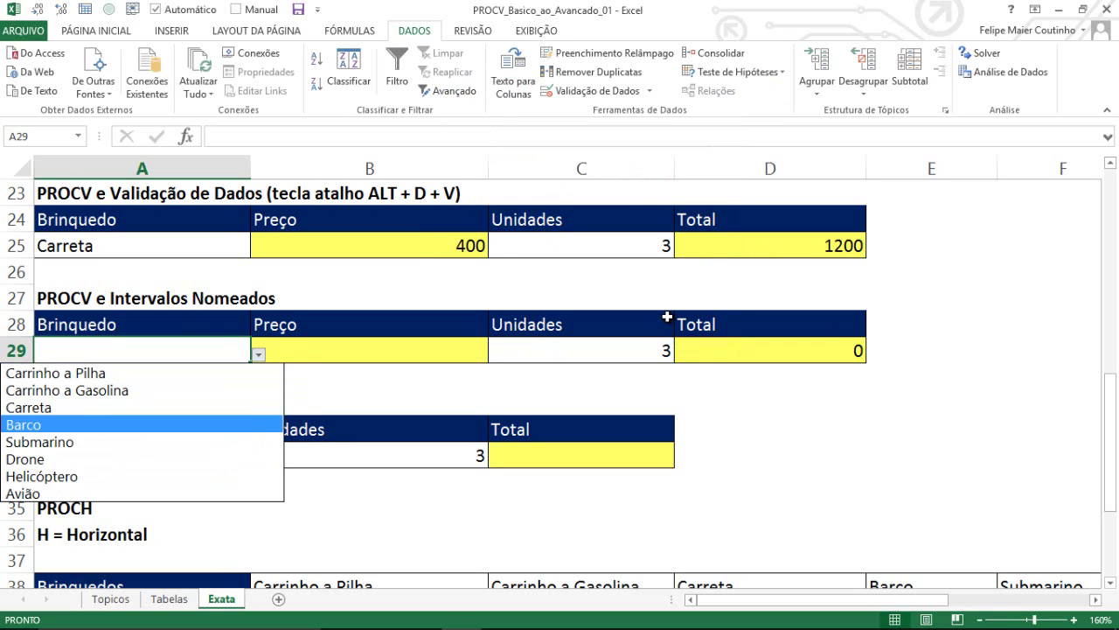
key("Return")
Step: Enter =PROCV(A29;TabelaBrinquedos;4;0) in the Preço cell B29, inserting the table argument as a named range
key("Right")
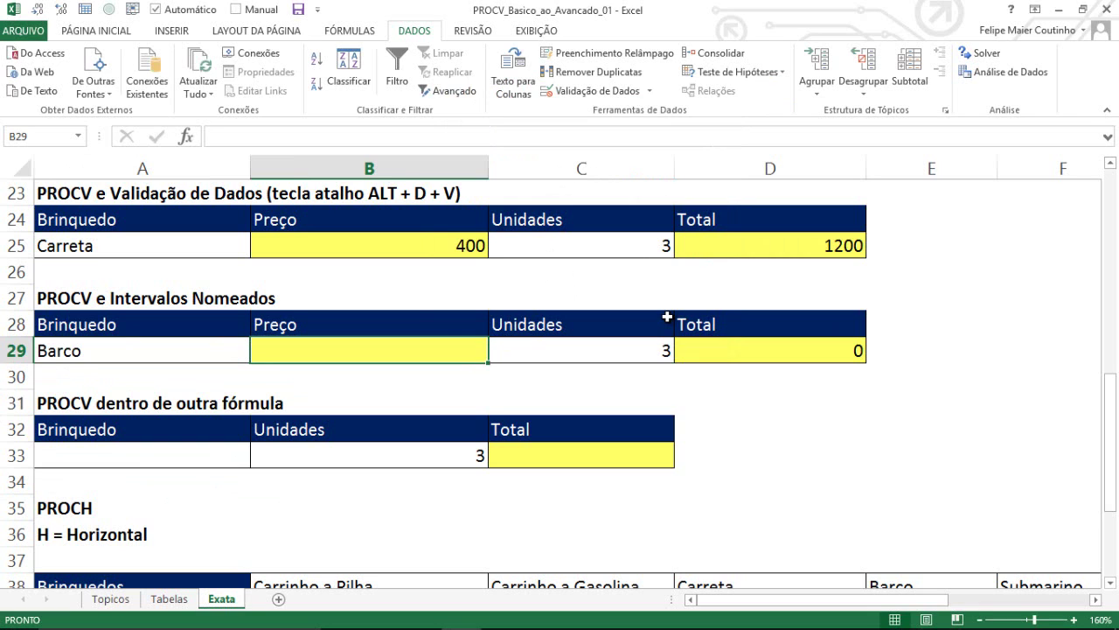
type("=procv")
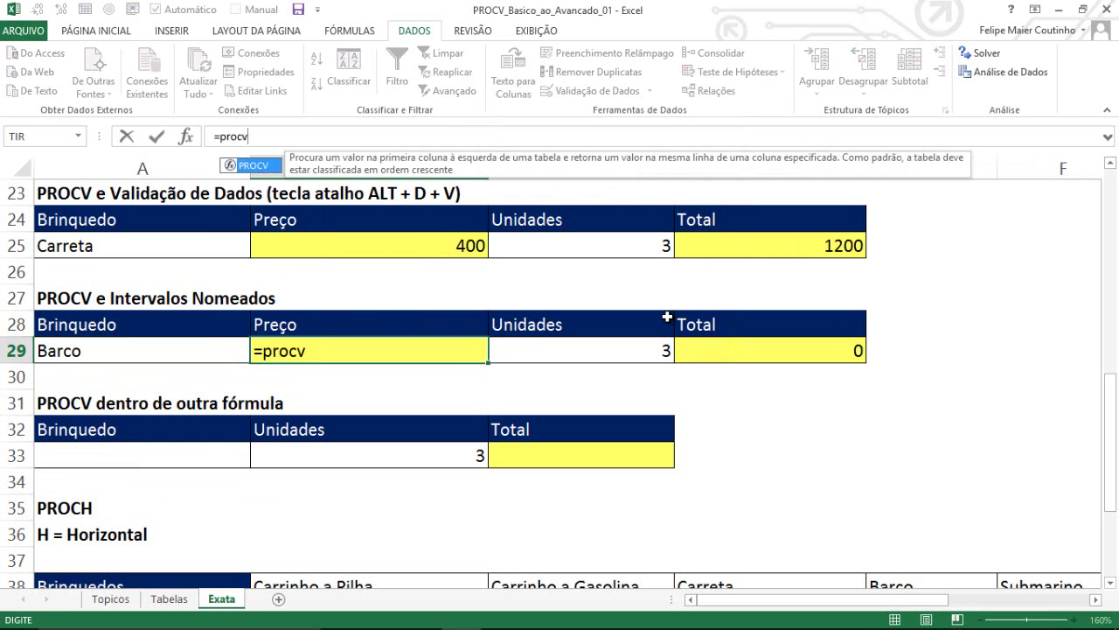
key("Tab")
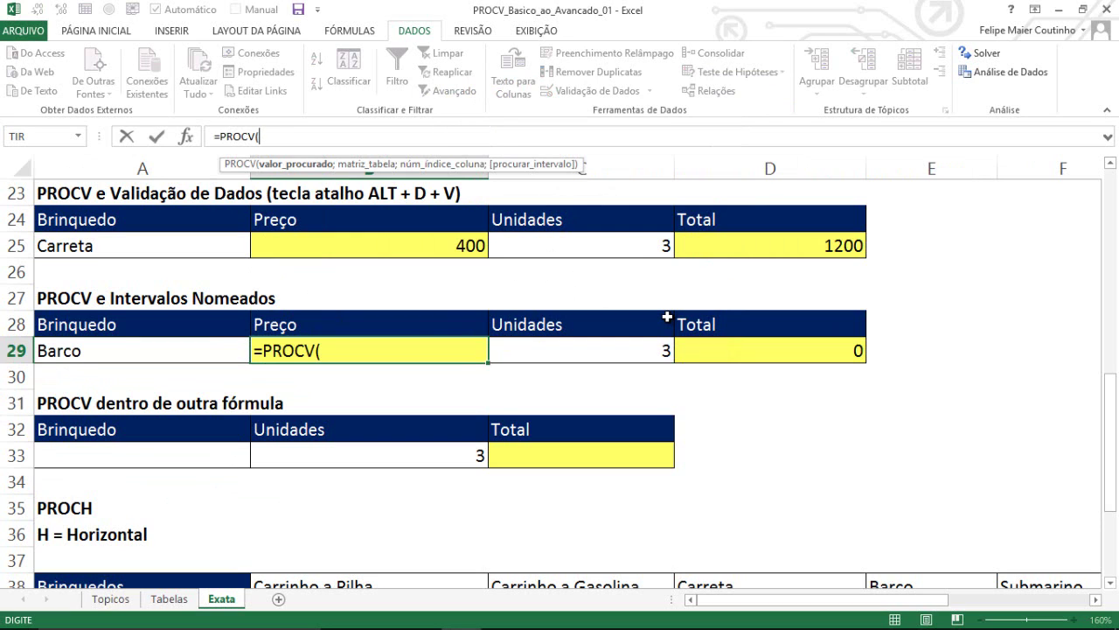
key("Left")
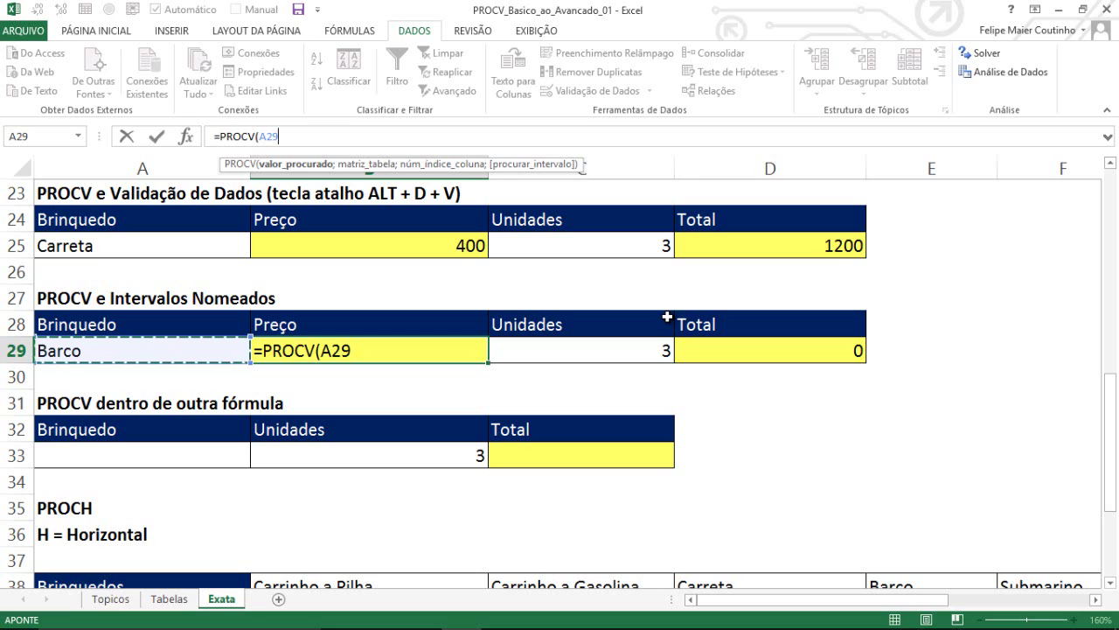
type(";")
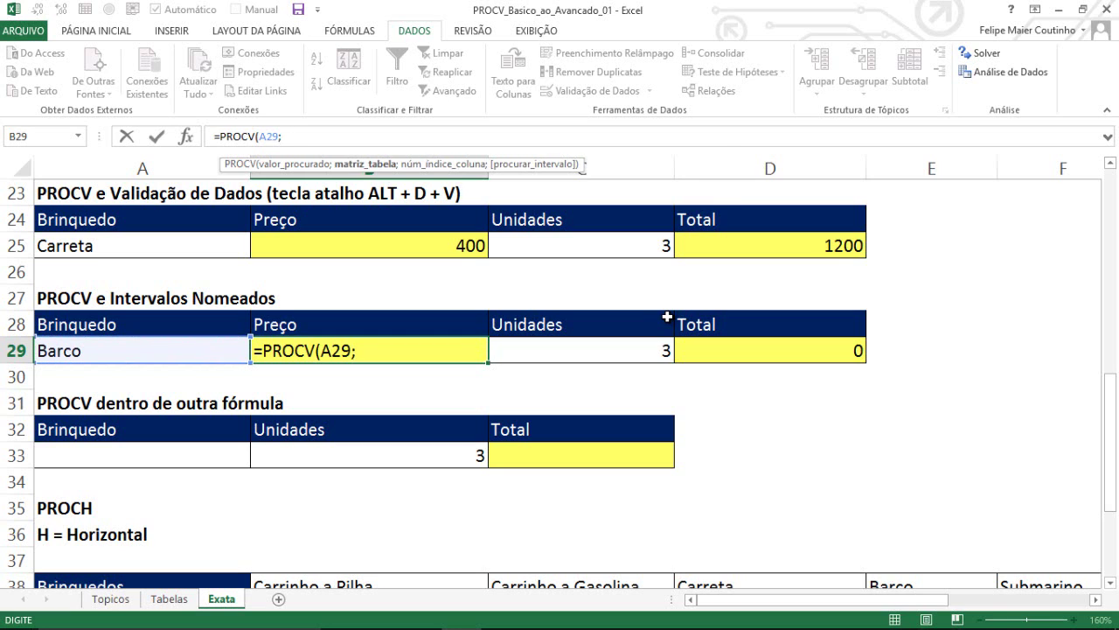
key("F3")
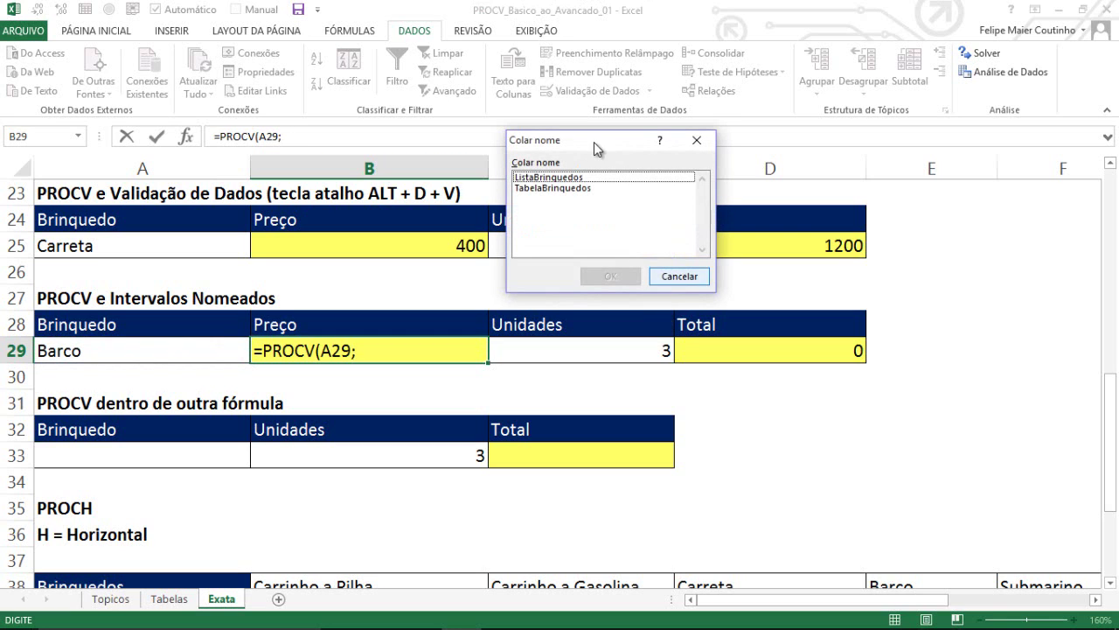
left_click(560, 188)
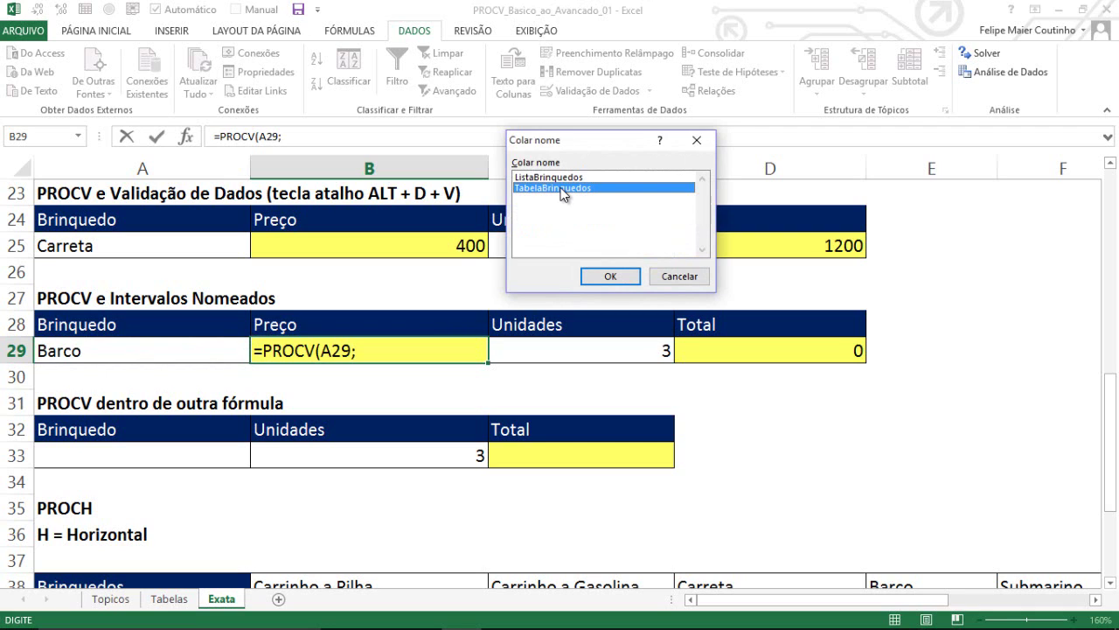
left_click(599, 278)
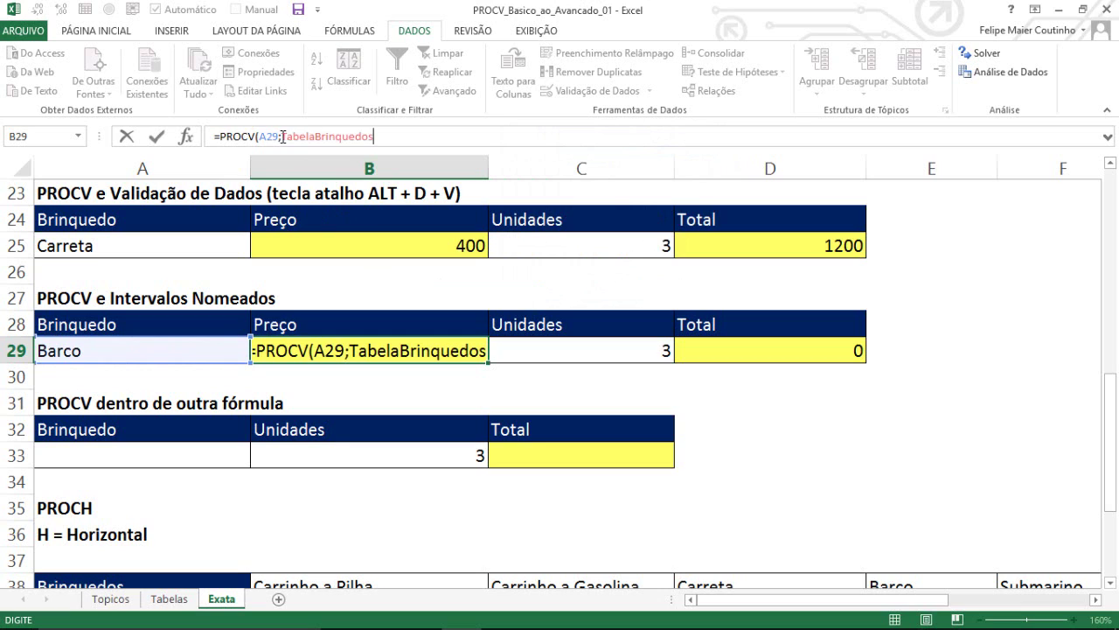
left_click(403, 136)
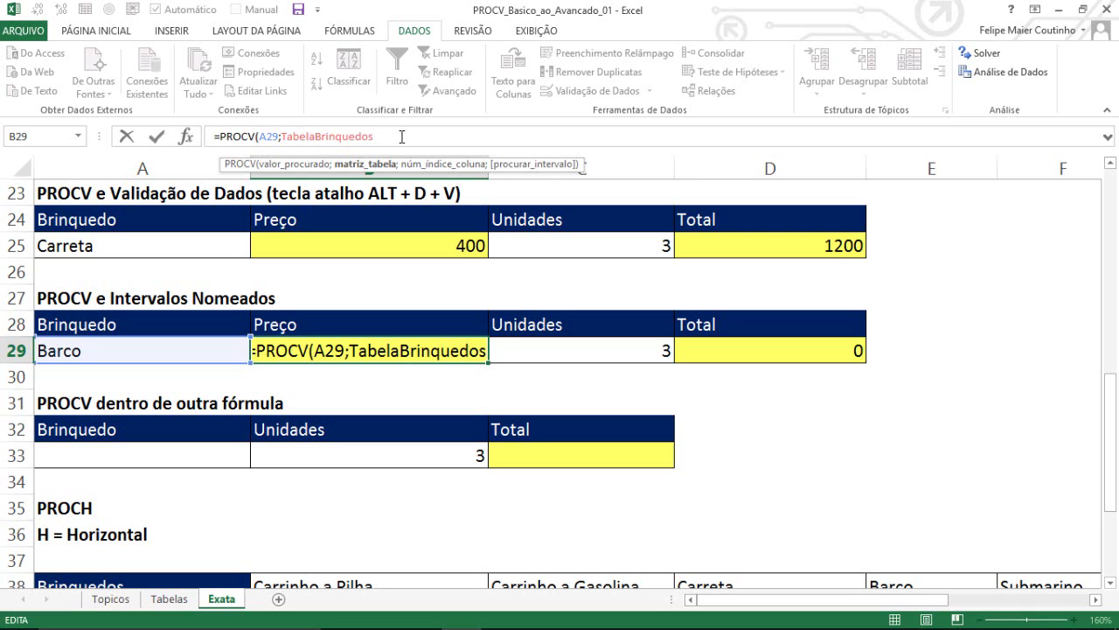
type(";4;")
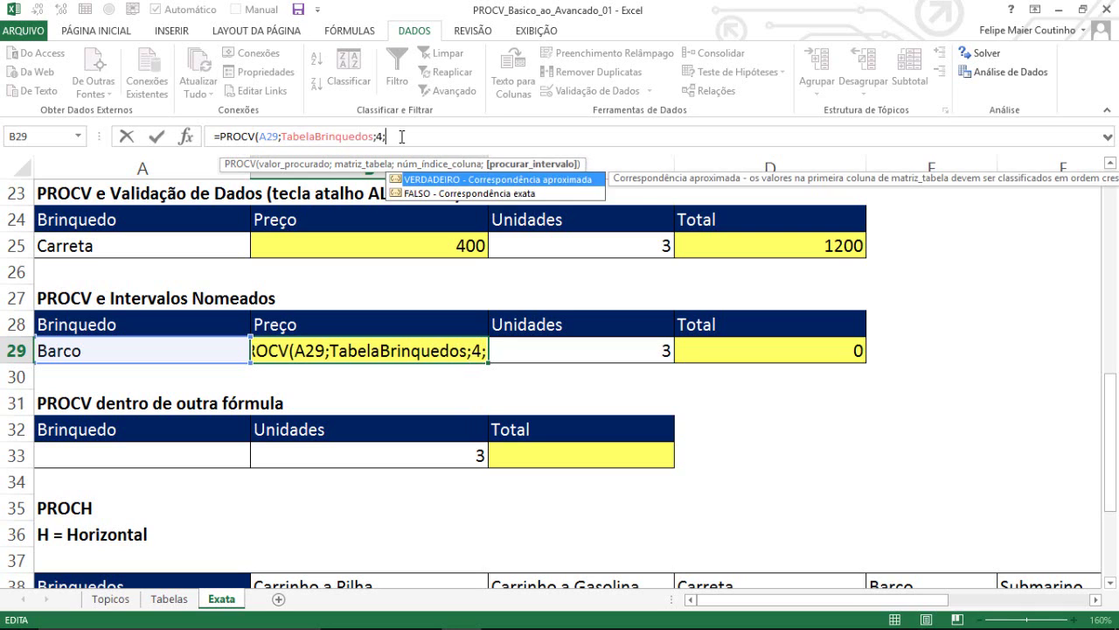
type("0)")
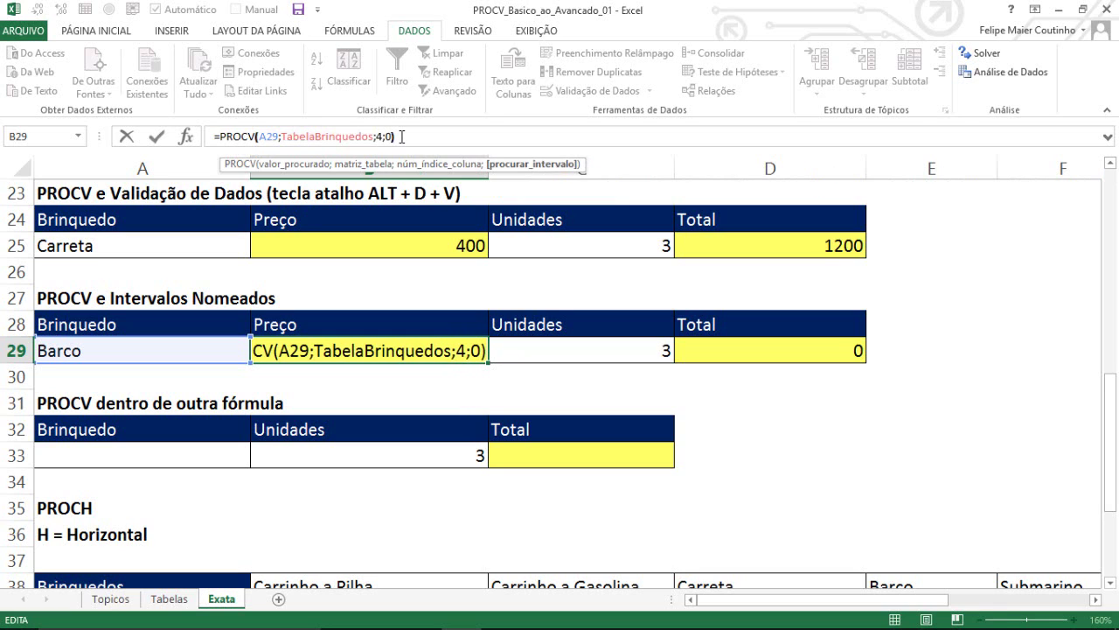
key("Return")
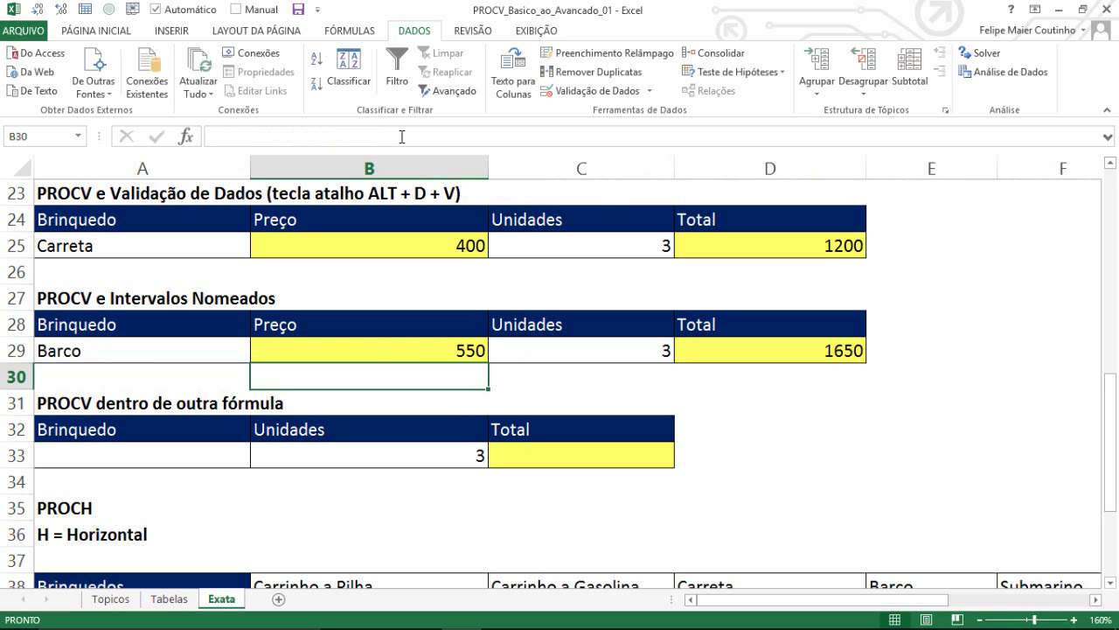
Step: Examine the TabelaBrinquedos argument in the B29 formula and the table range it covers, leaving the formula unedited
key("Up")
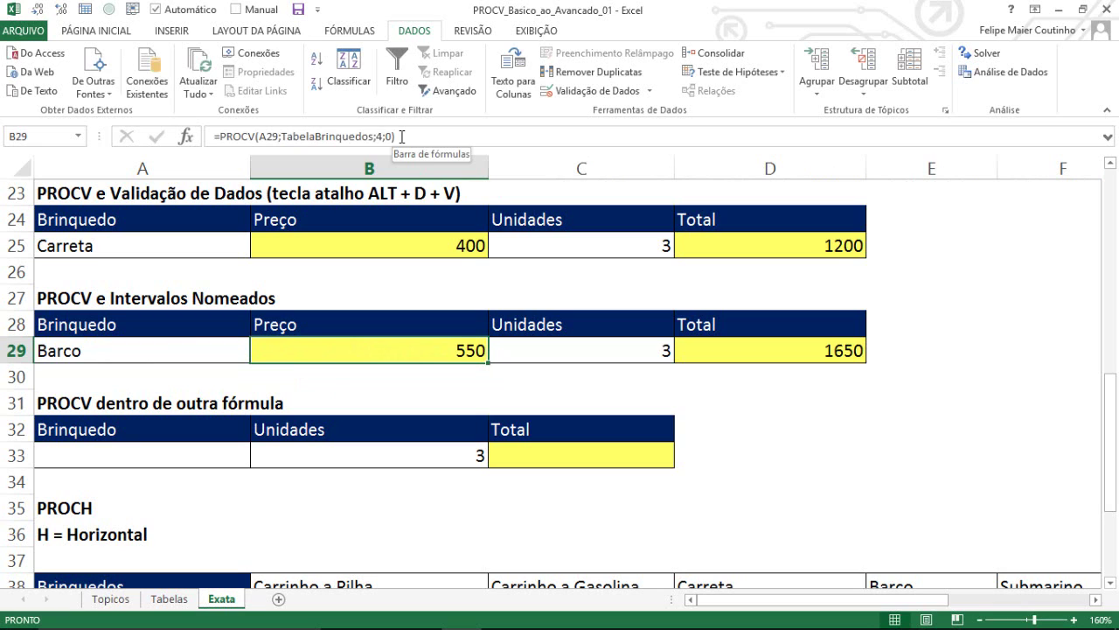
left_click_drag(282, 137, 375, 136)
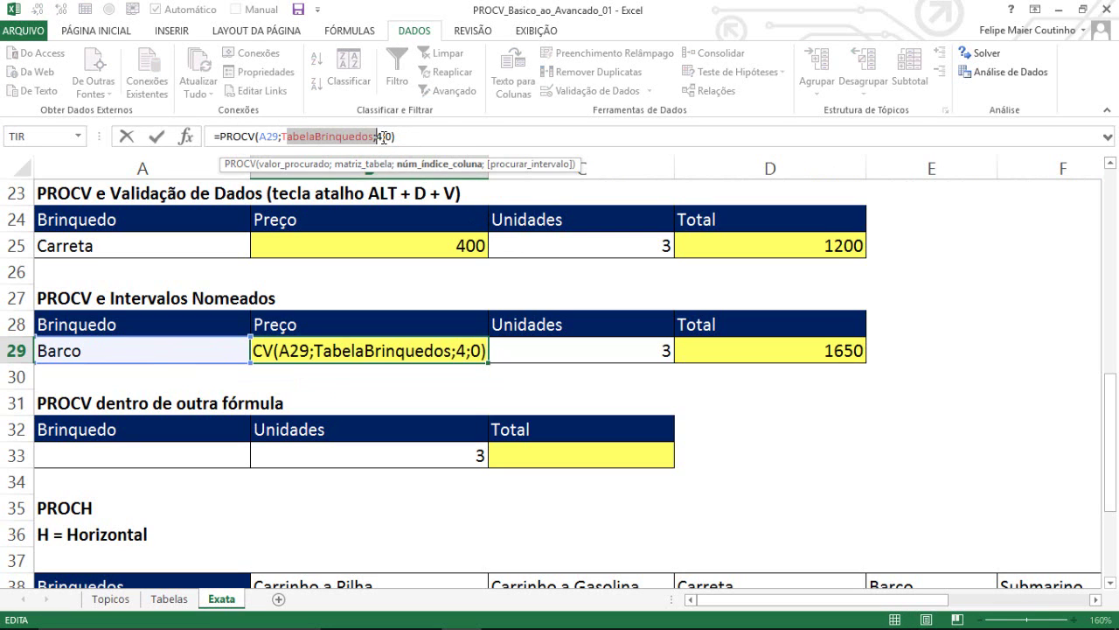
left_click(383, 137)
left_click(323, 136)
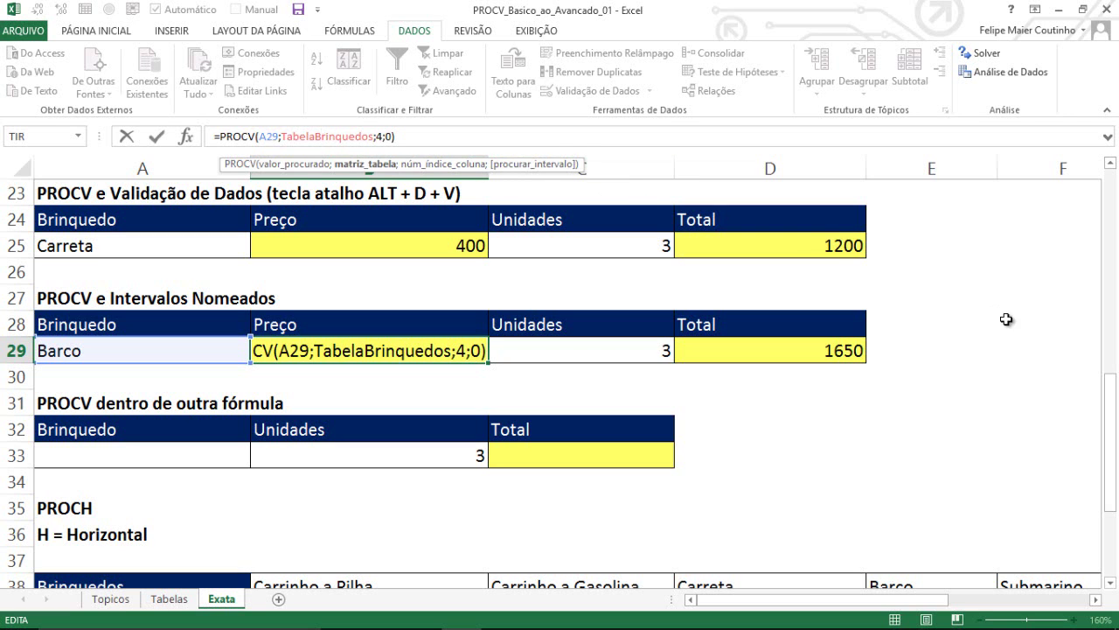
left_click_drag(1112, 428, 1117, 248)
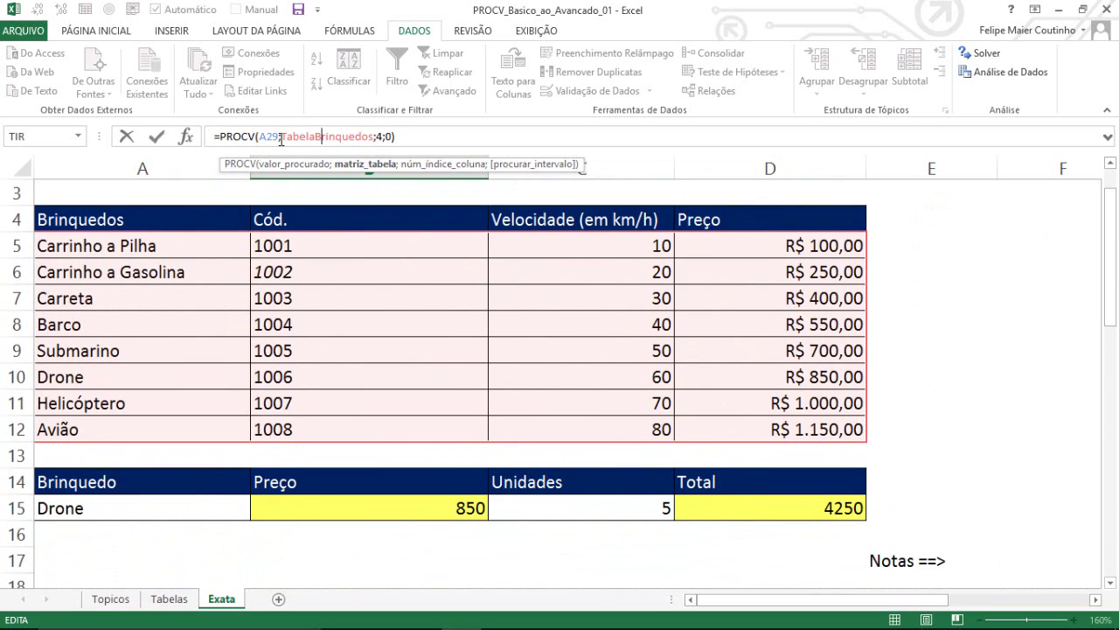
left_click_drag(281, 140, 377, 137)
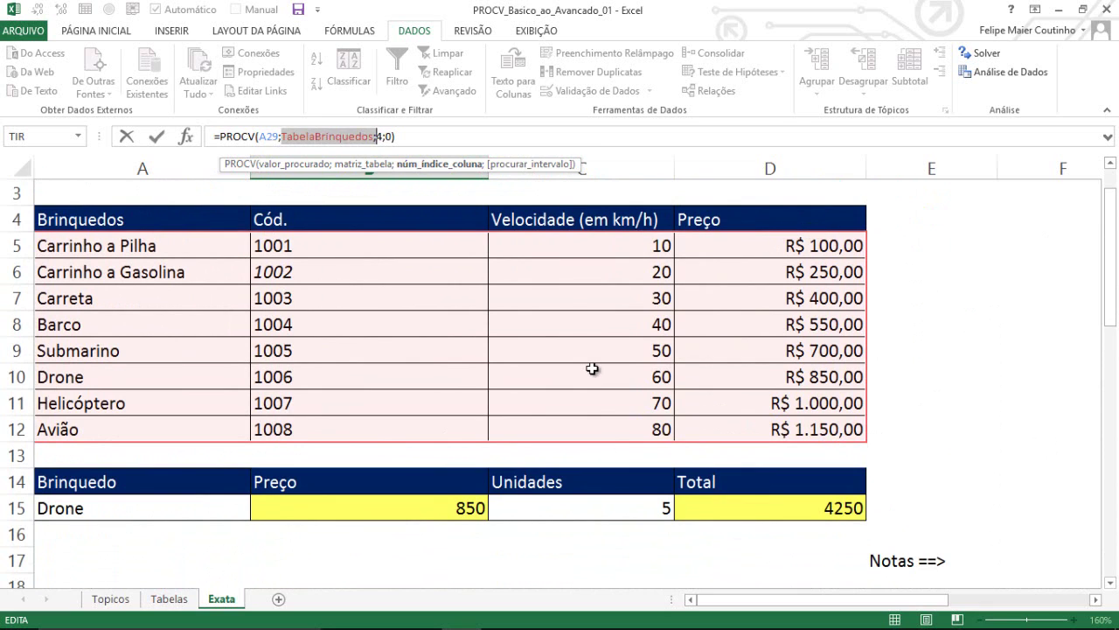
key("Escape")
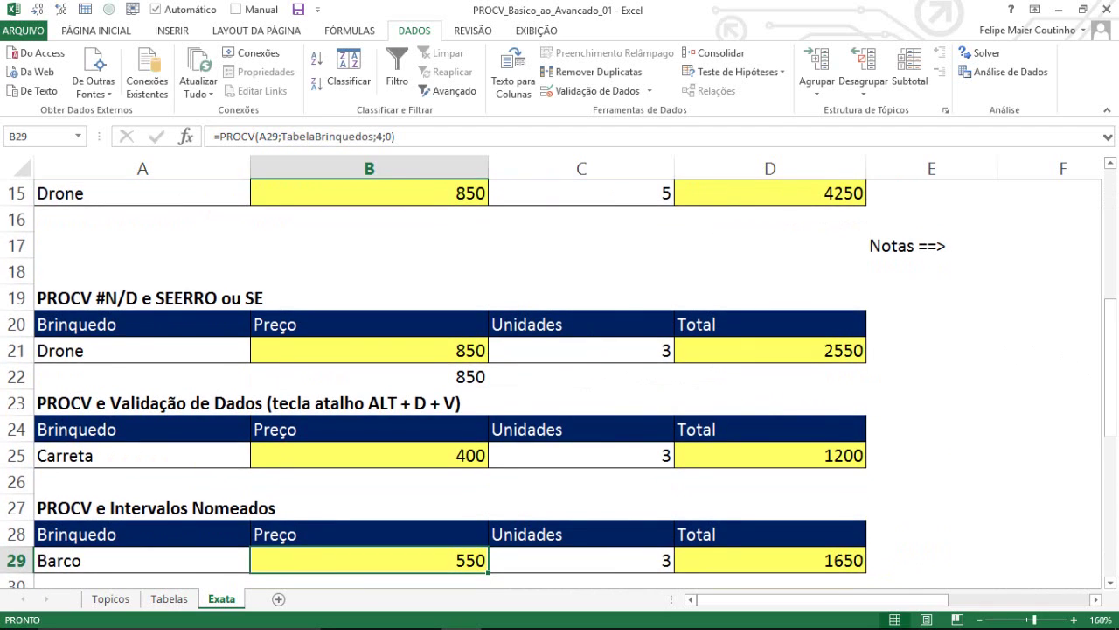
left_click_drag(1115, 354, 1113, 376)
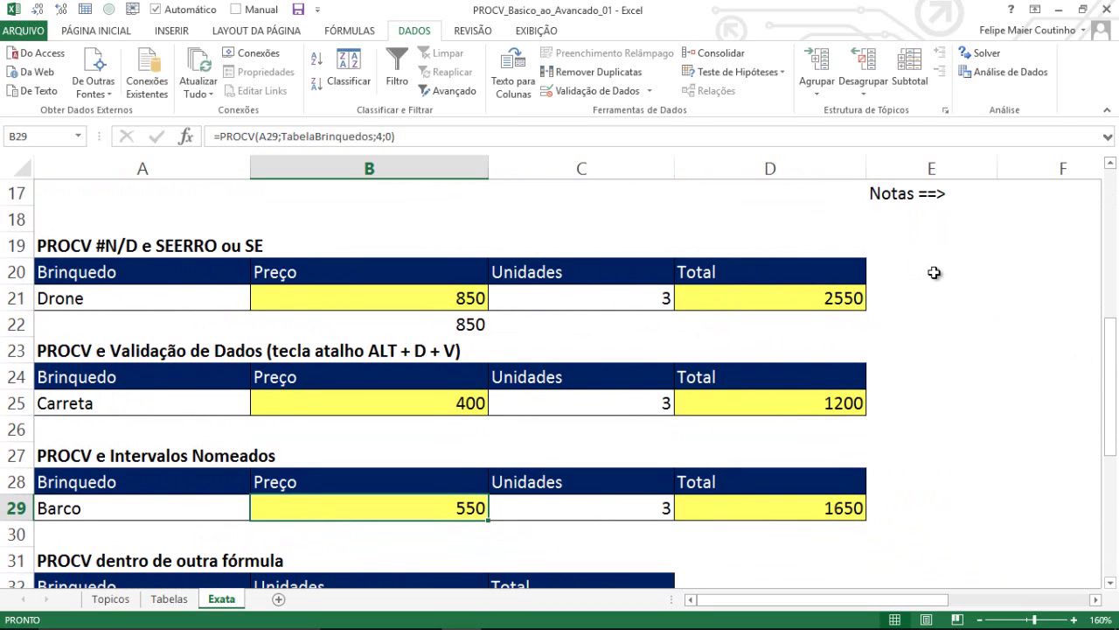
Step: Name the empty range E20:E27 as x
left_click_drag(932, 271, 895, 442)
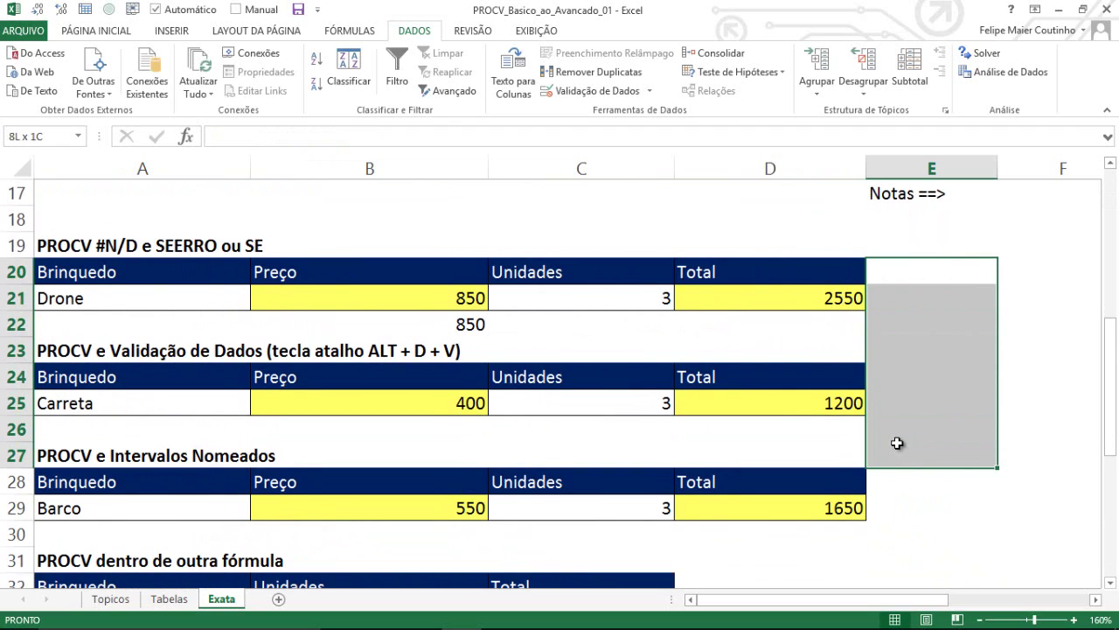
left_click(45, 136)
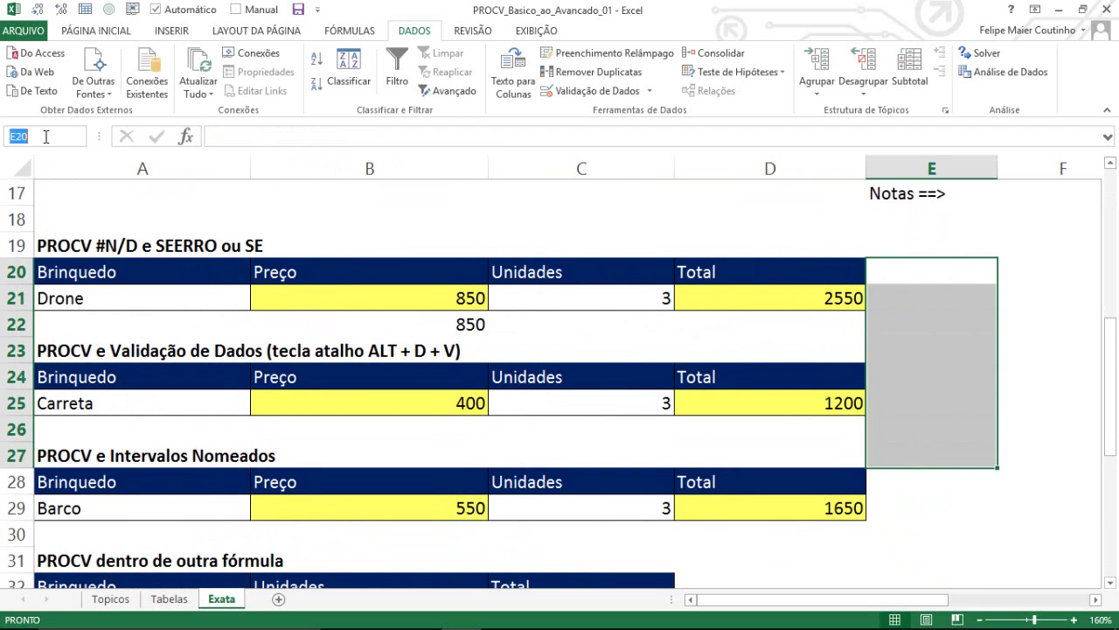
type("x")
left_click(408, 457)
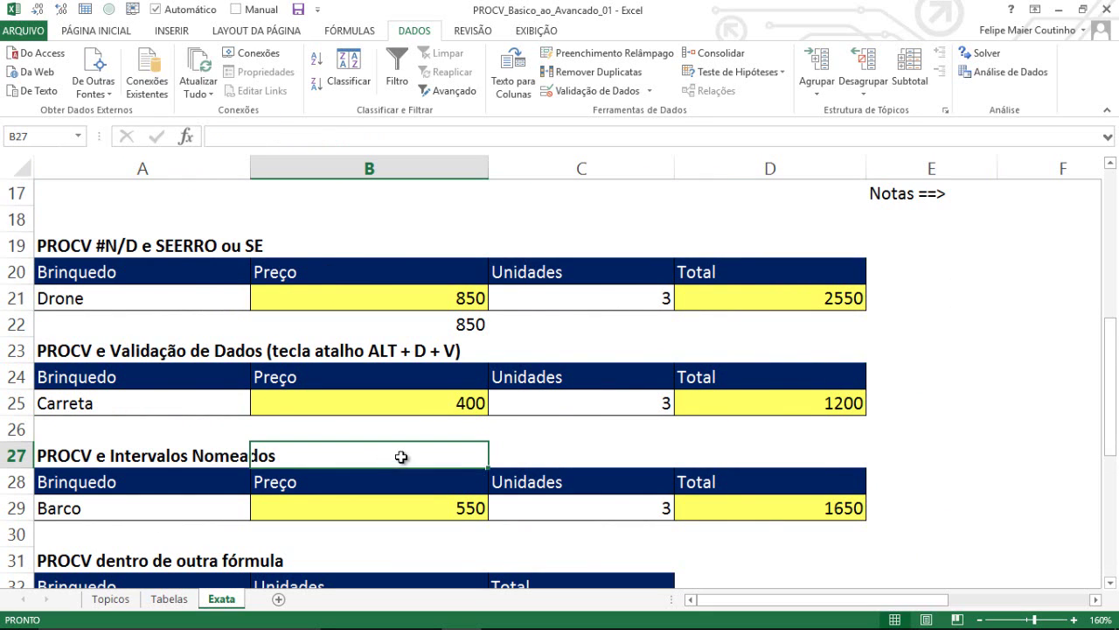
Step: Look up the workbook's defined names and jump to the range named x
left_click(48, 136)
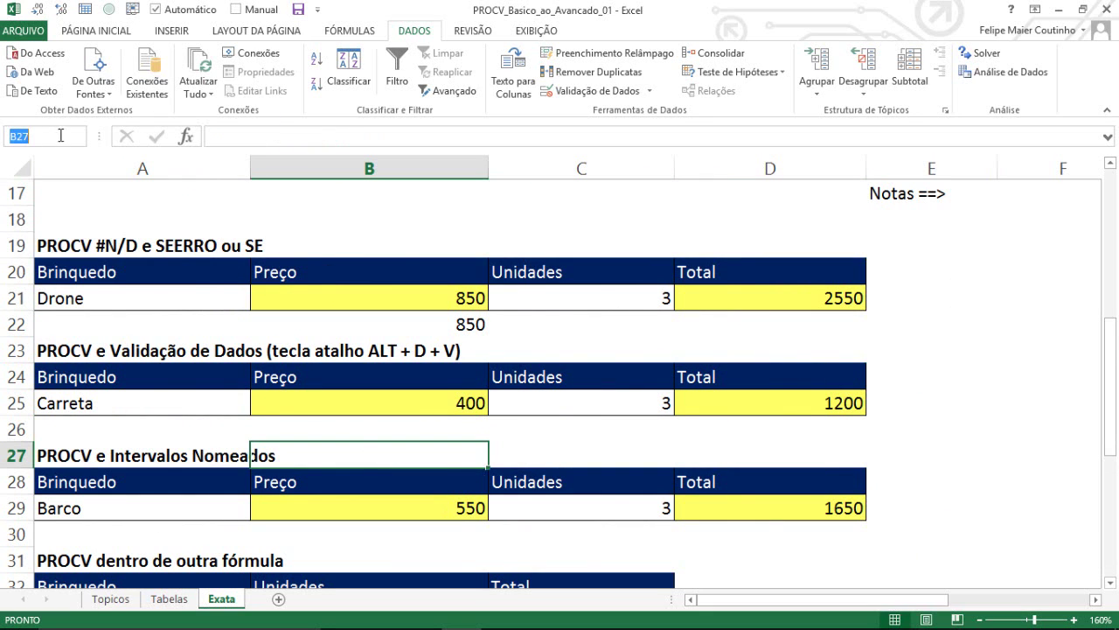
left_click(531, 477)
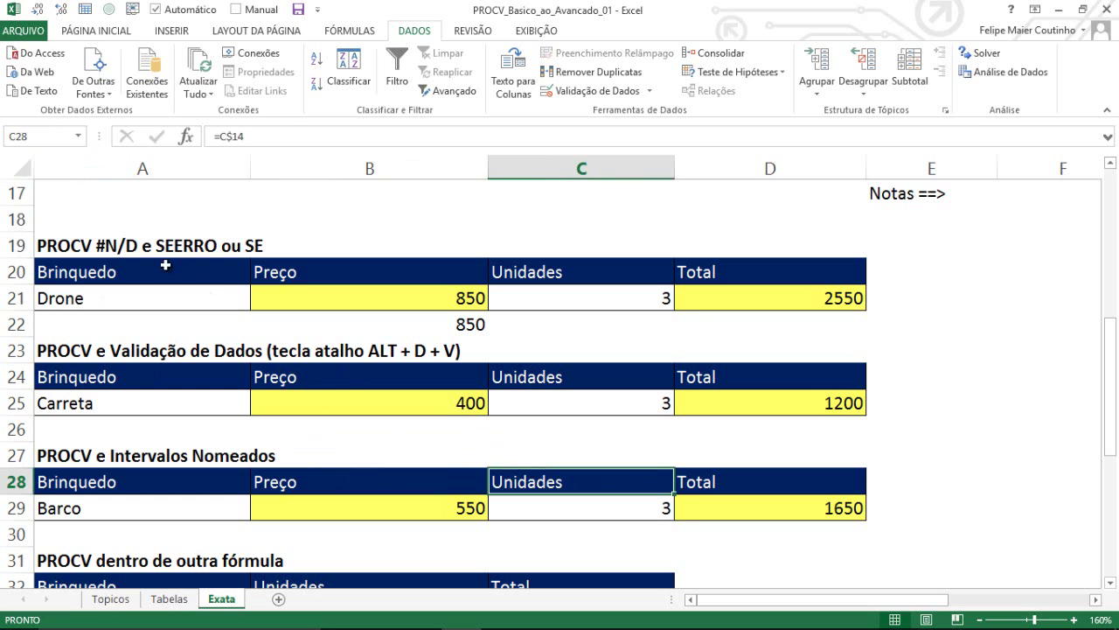
left_click(79, 138)
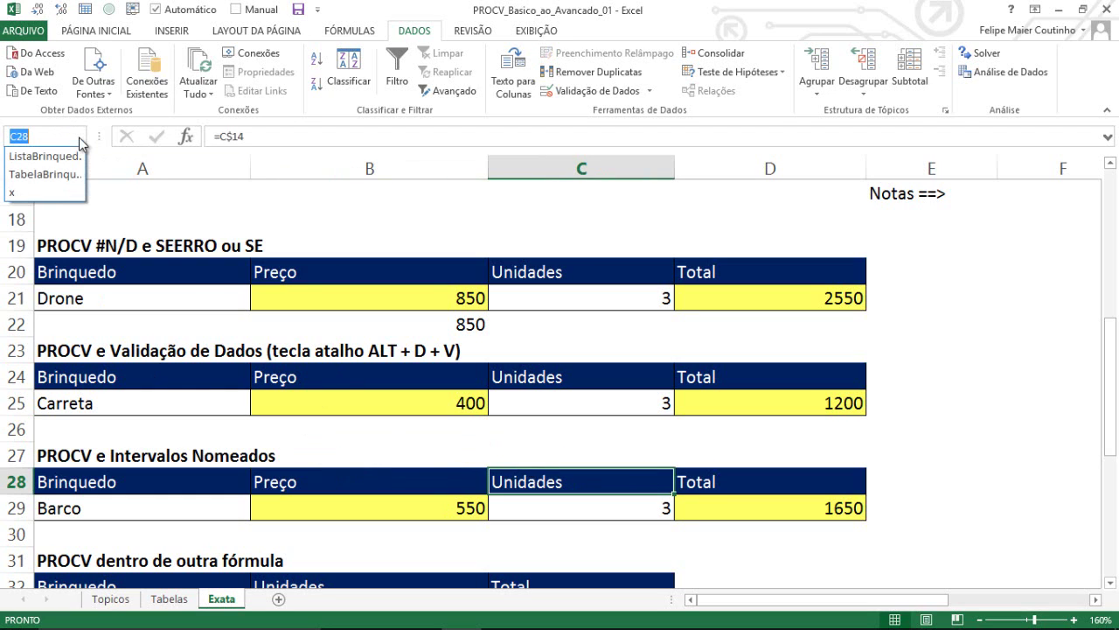
left_click(13, 194)
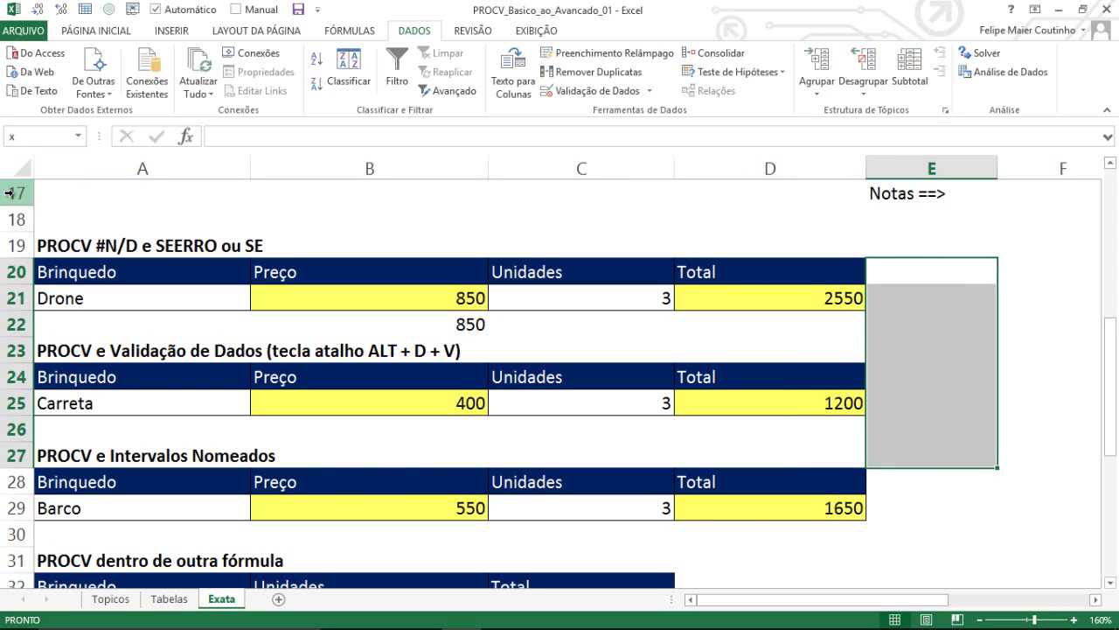
Step: Open the Name Manager and review the entries ListaBrinquedos, TabelaBrinquedos and x
key("ctrl+F3")
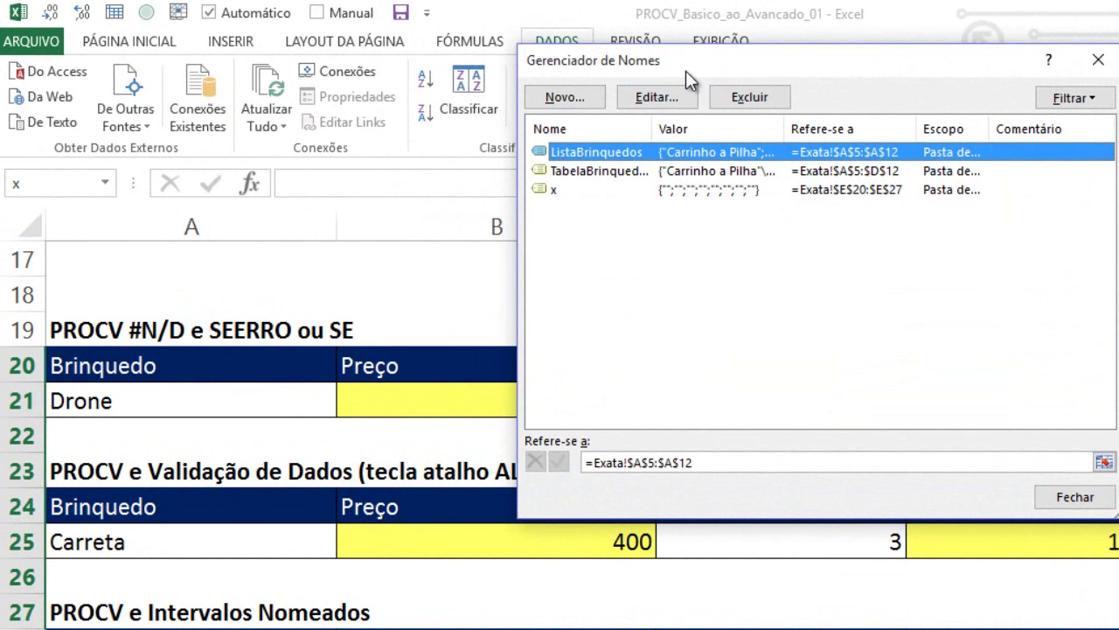
key("Escape")
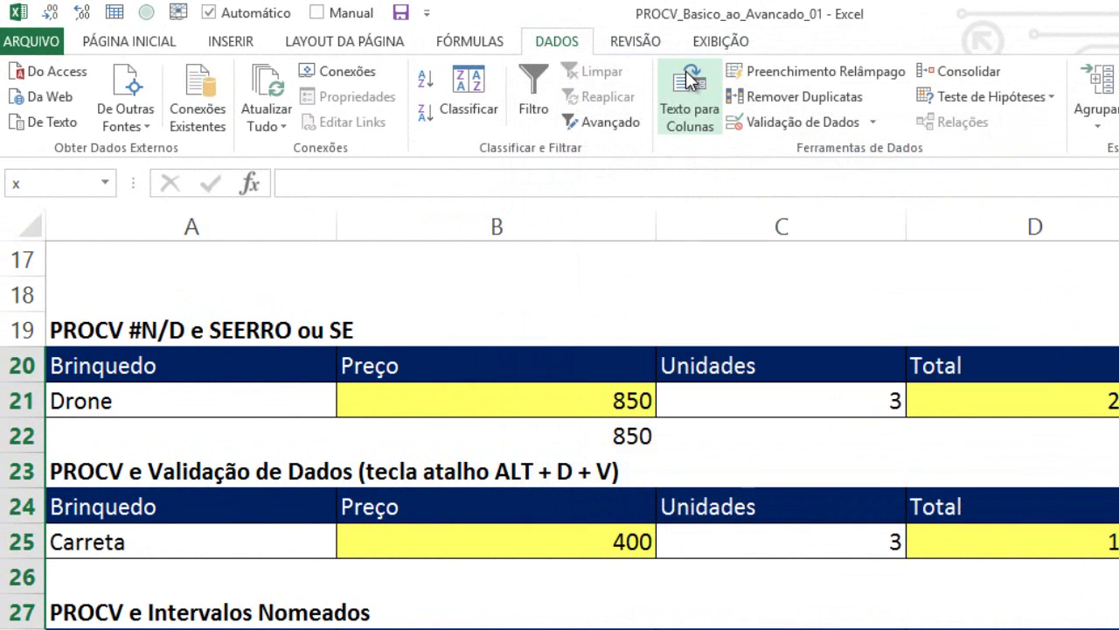
left_click(144, 50)
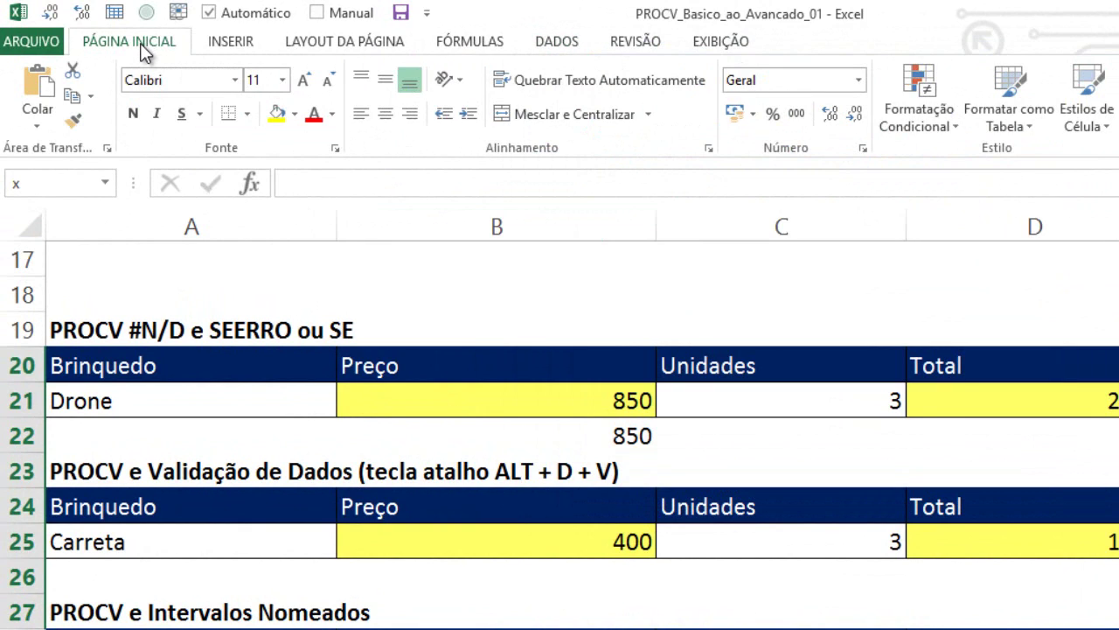
left_click(487, 45)
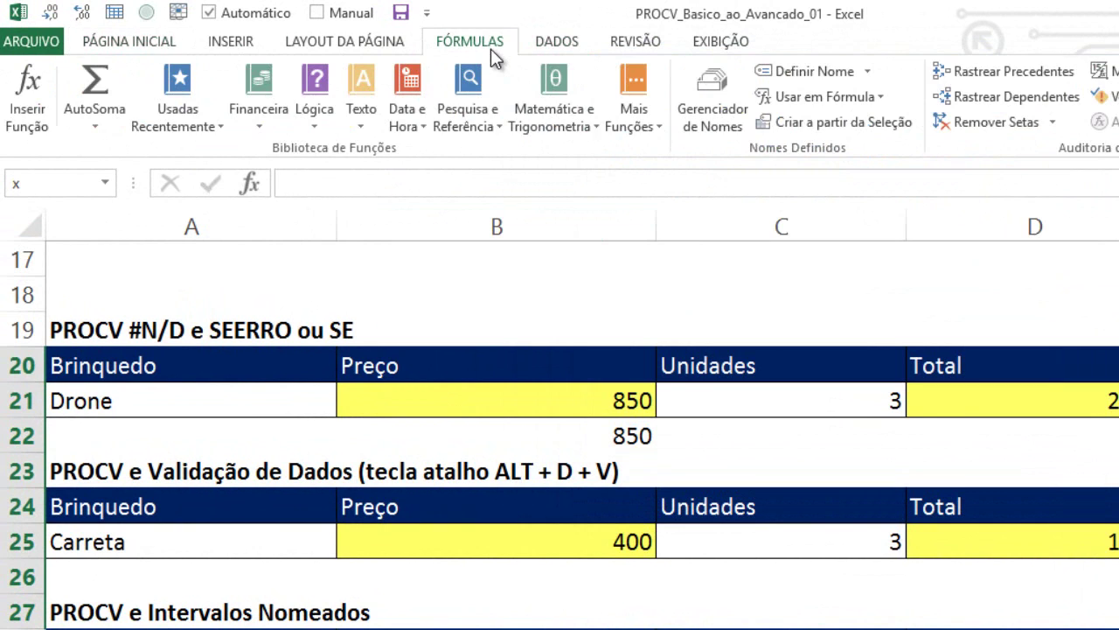
left_click(740, 111)
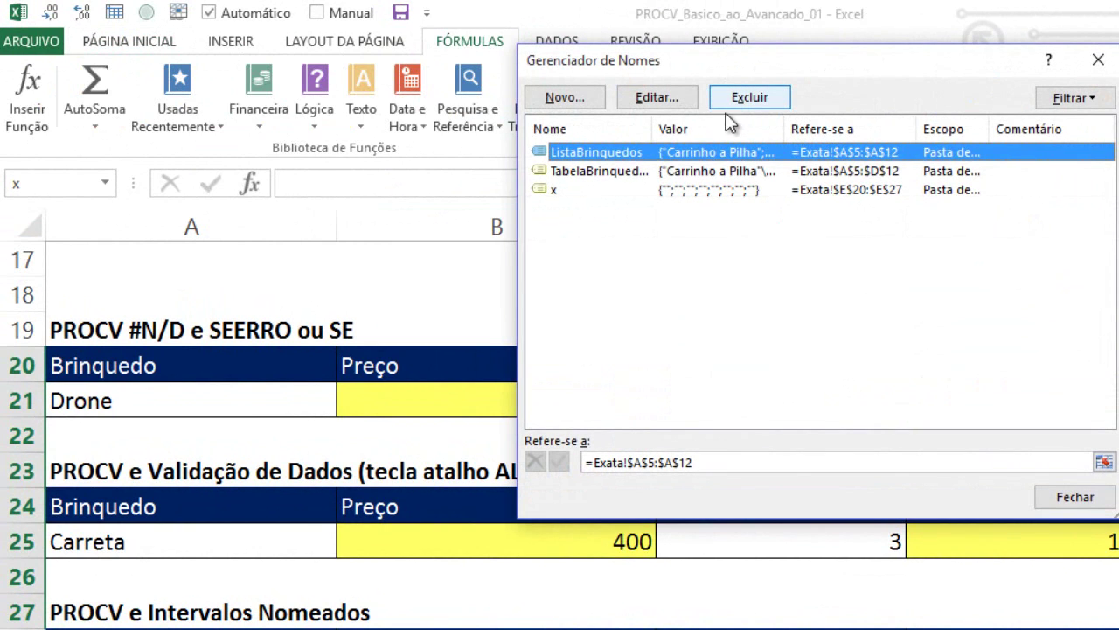
left_click(569, 191)
left_click(598, 153)
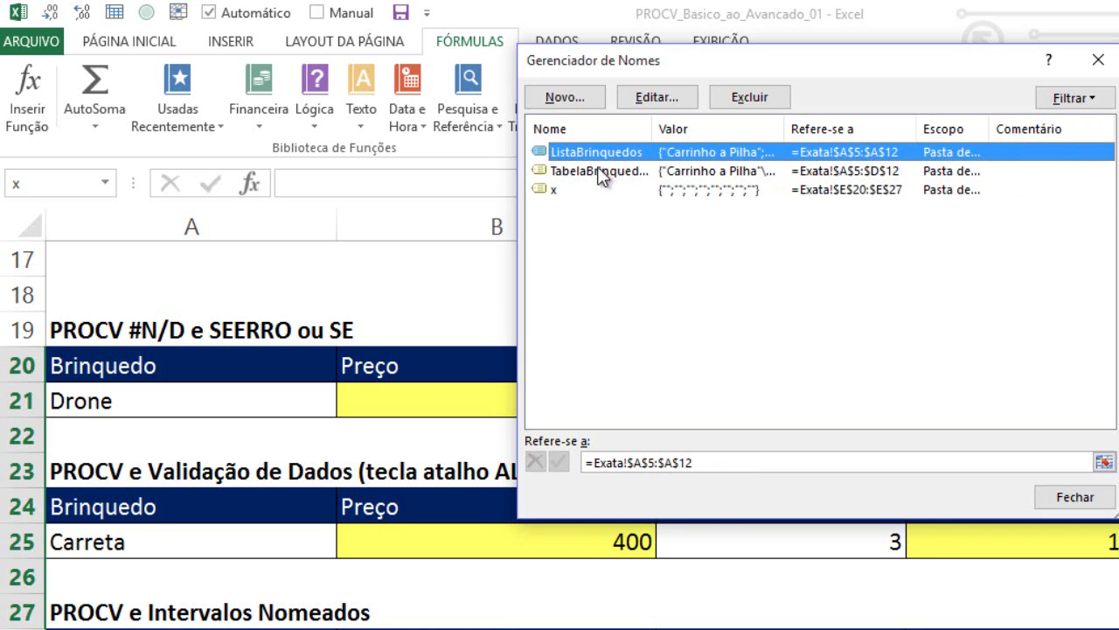
left_click(595, 171)
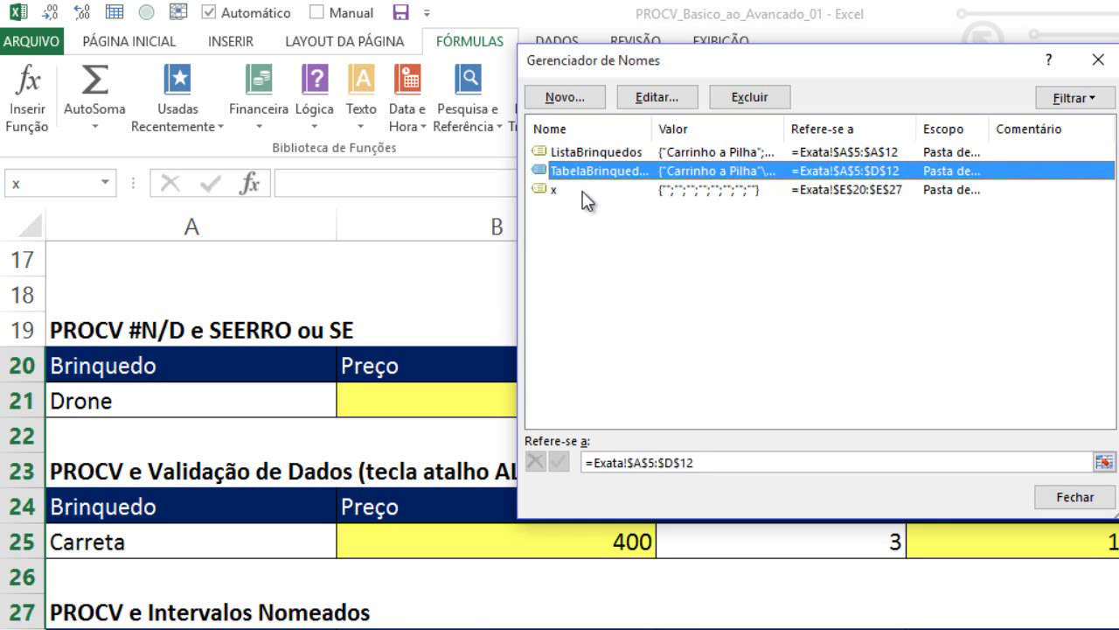
left_click(579, 193)
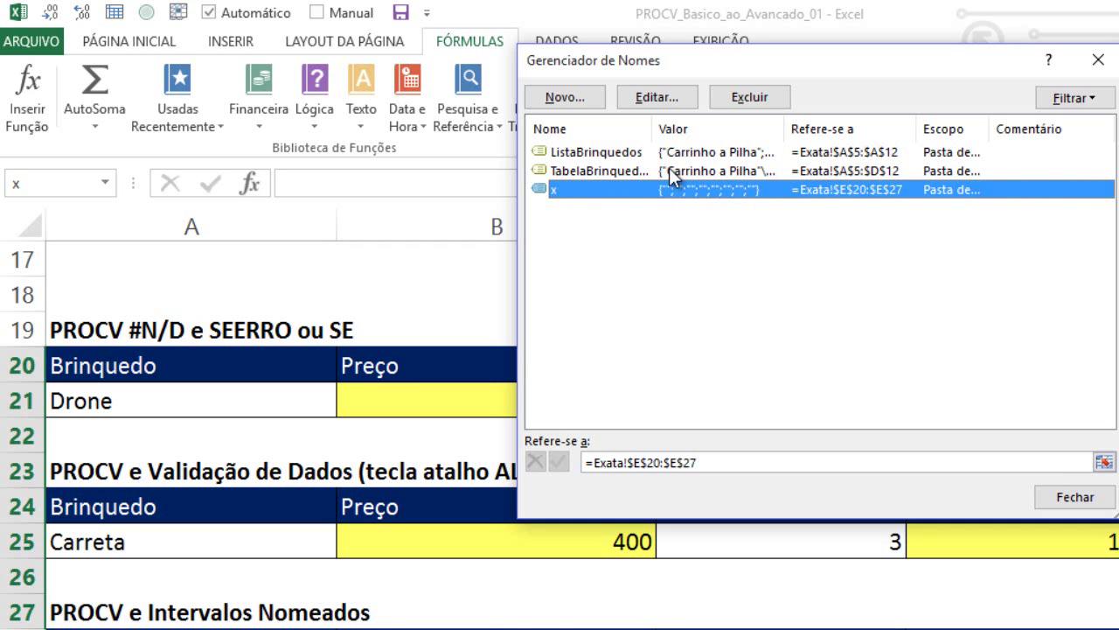
Step: Edit the name x to refer to =Exata!$F$20:$F$27 and rename it intervalox
left_click(667, 99)
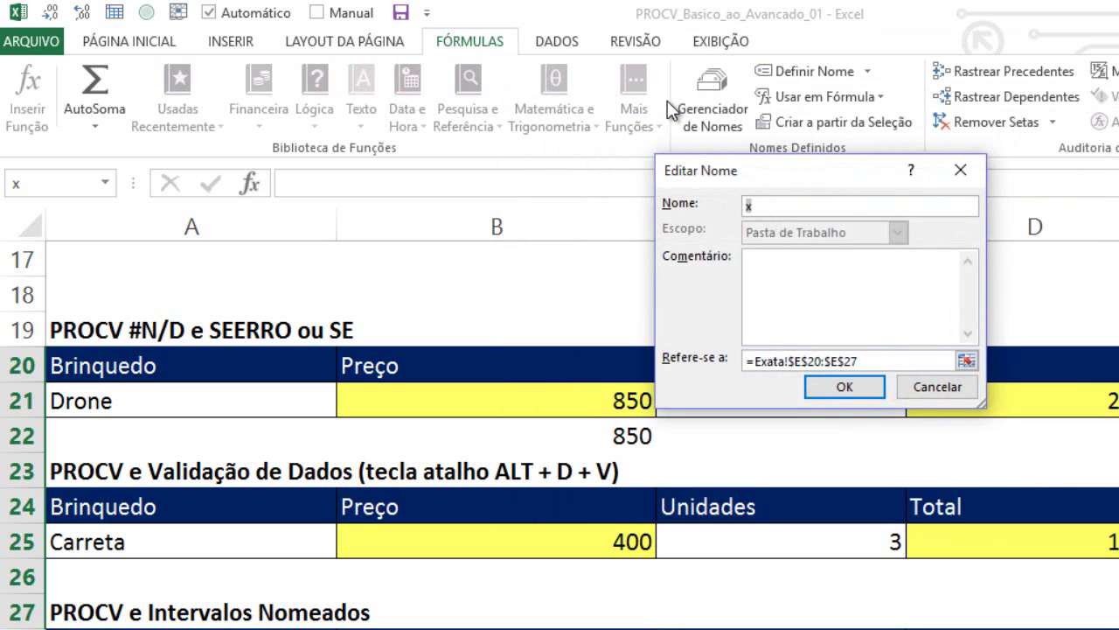
left_click(891, 362)
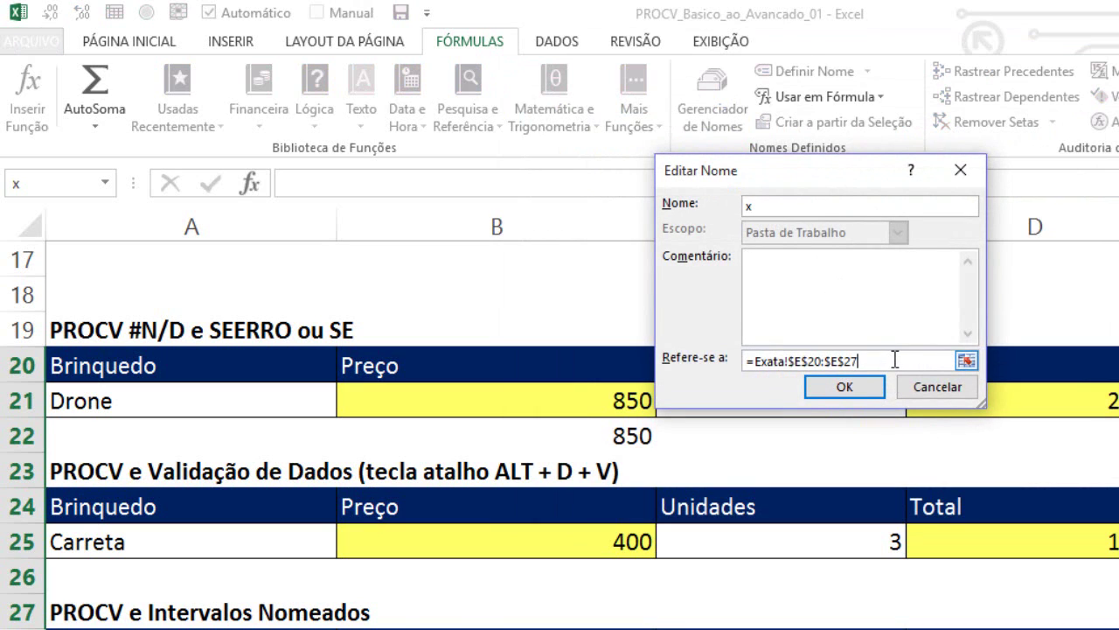
left_click_drag(881, 361, 680, 365)
type("=")
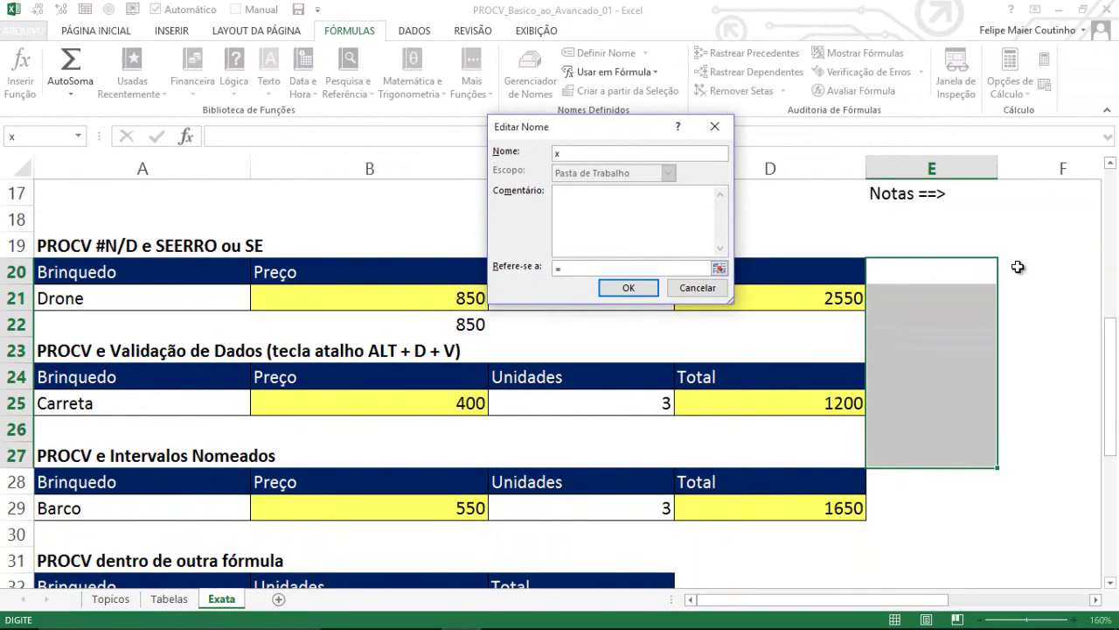
left_click_drag(1020, 264, 1005, 460)
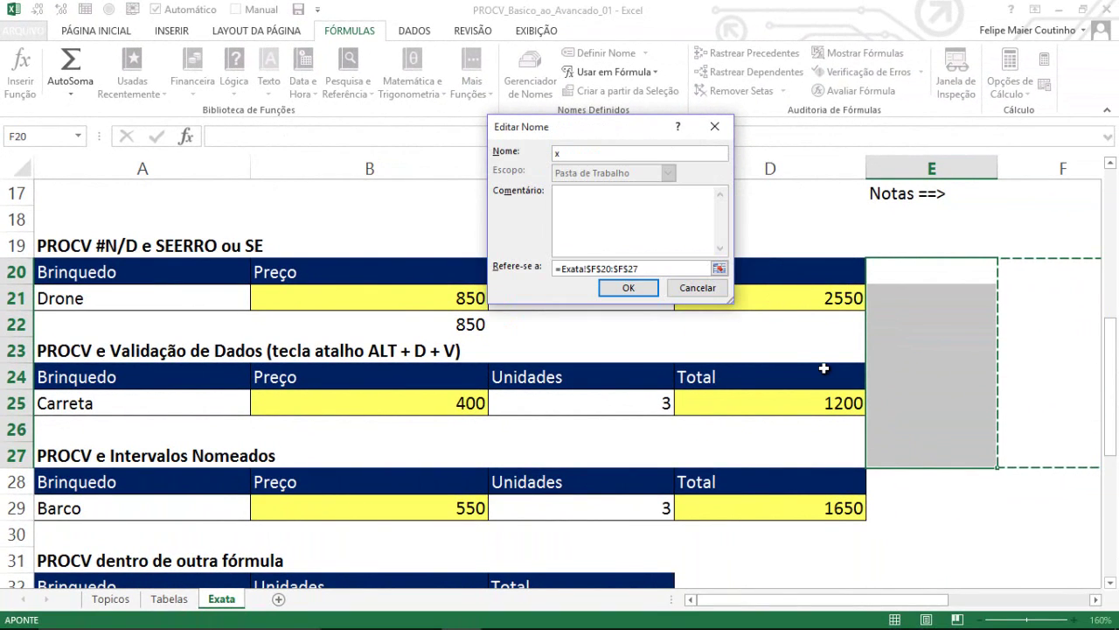
left_click(569, 149)
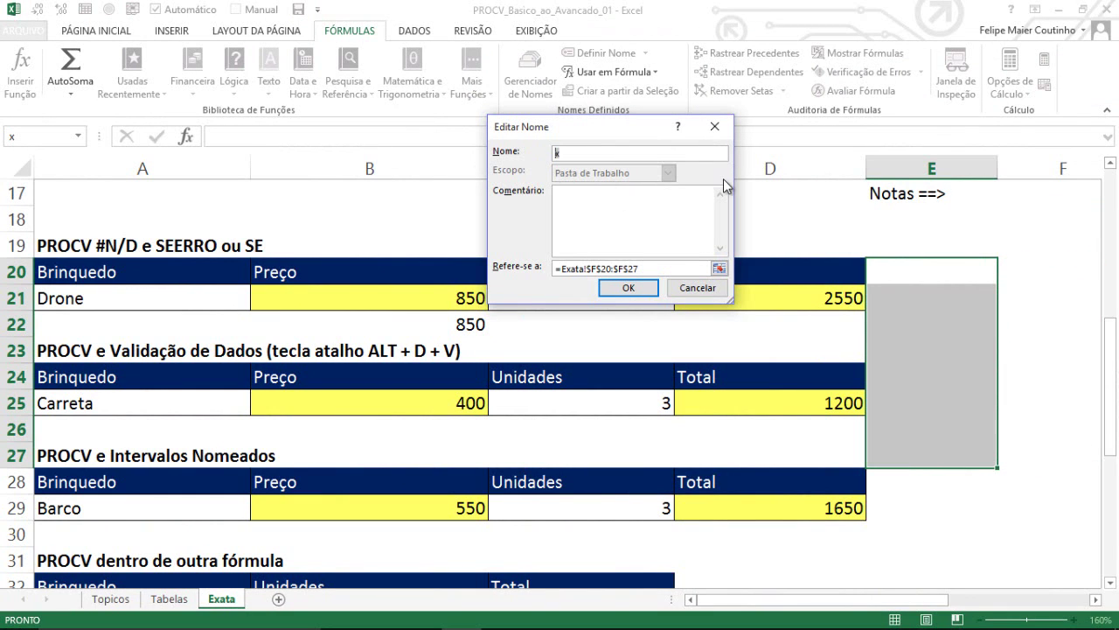
type("intervalos")
key("BackSpace")
type("x")
key("Return")
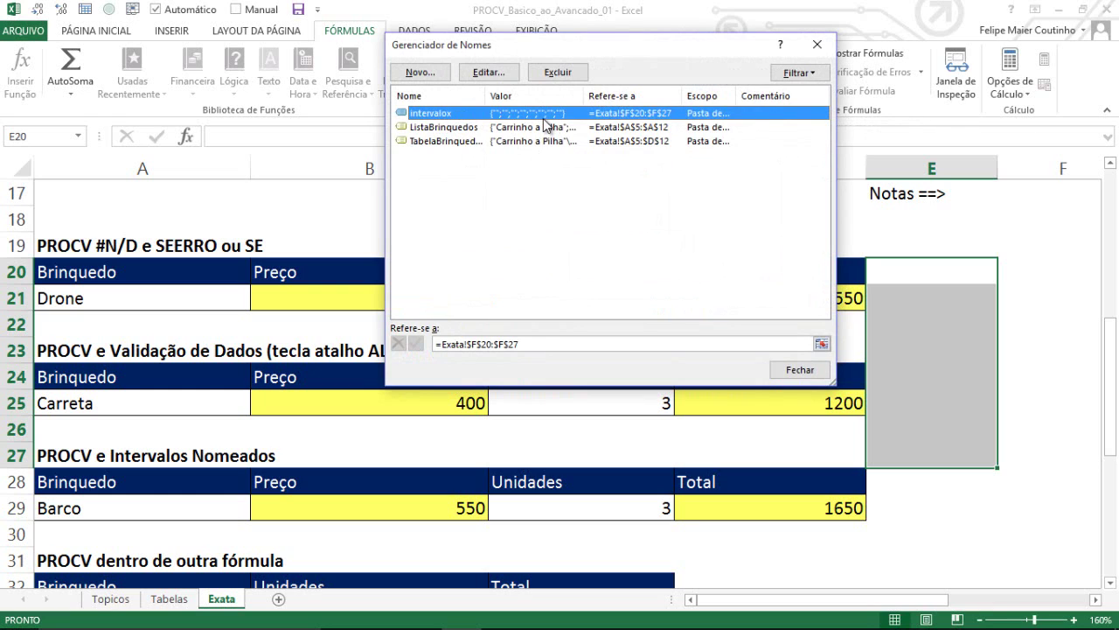
Step: Delete the name intervalox and close the Name Manager
left_click(558, 74)
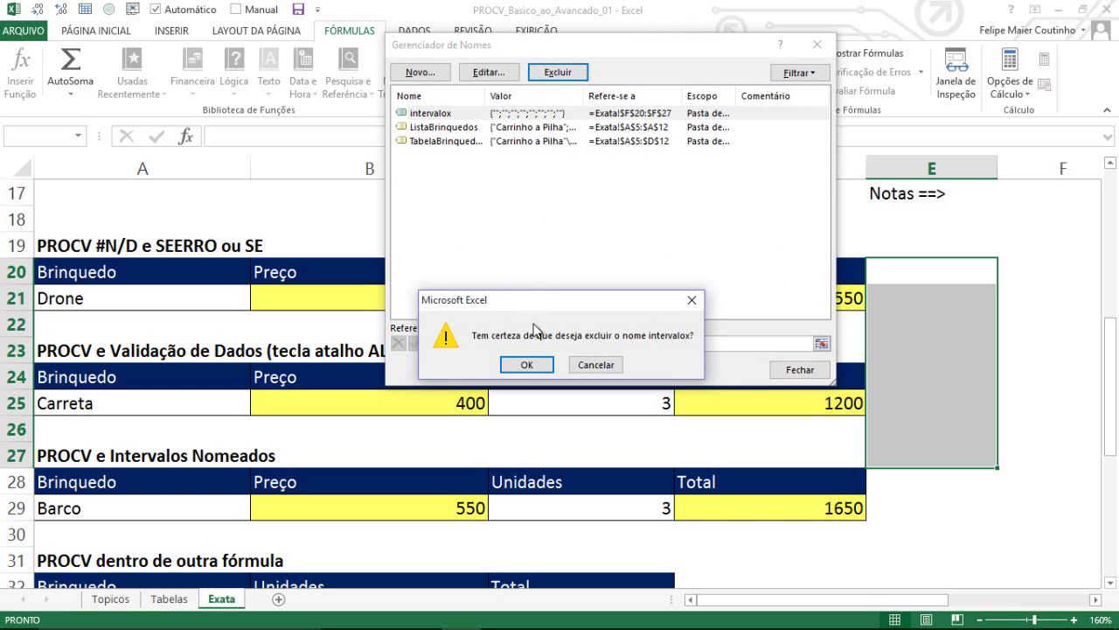
left_click(523, 365)
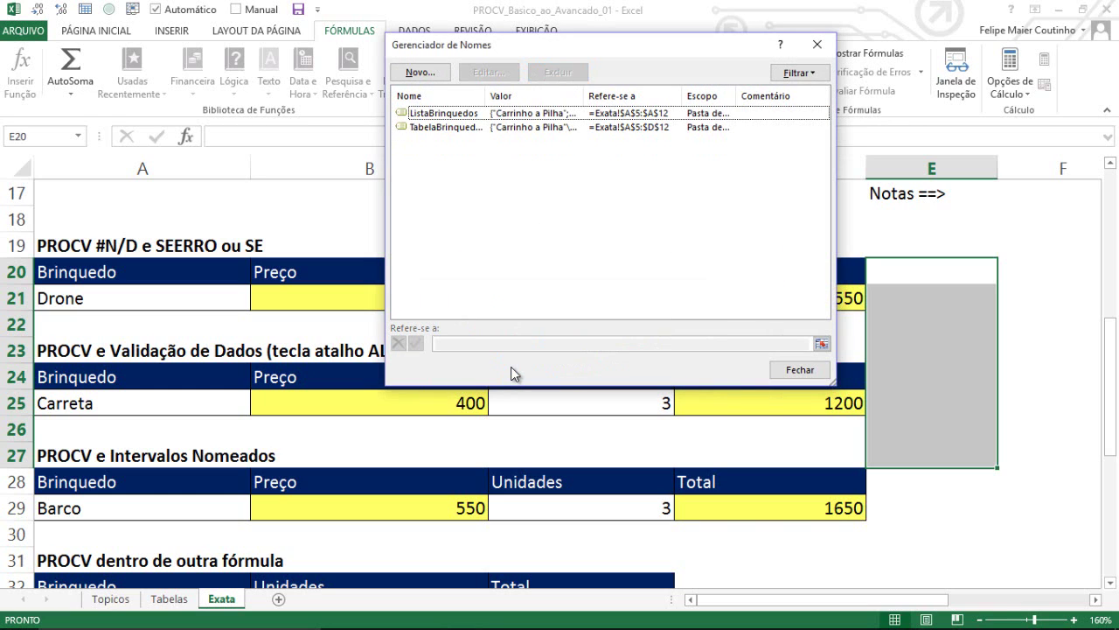
left_click(797, 371)
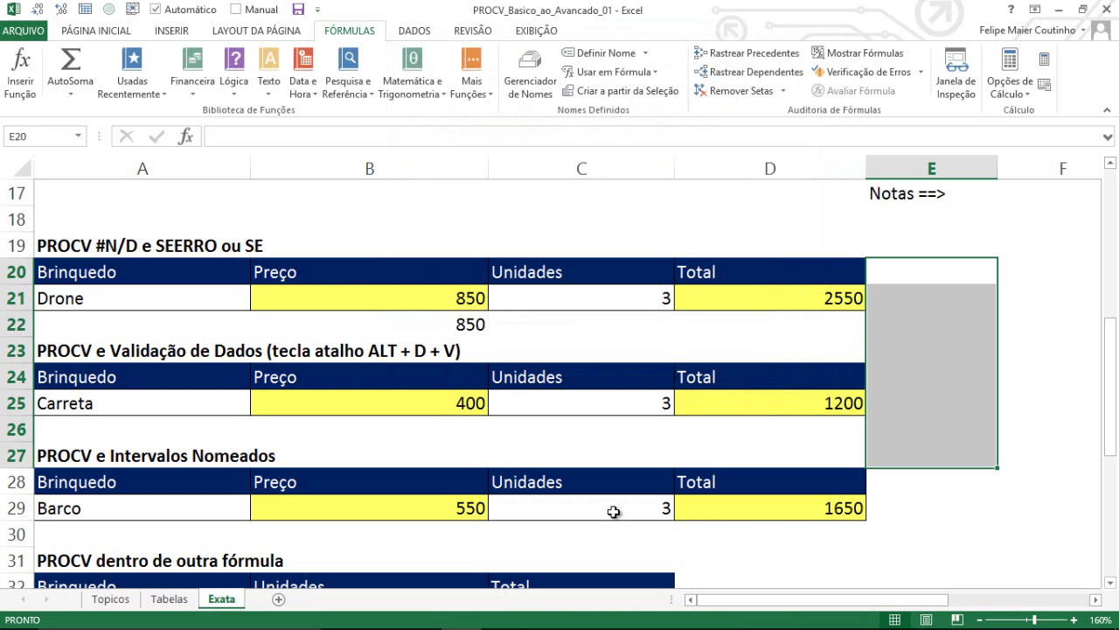
Step: Examine the notes on the Exata sheet, including the ones about named ranges in G29 and G30
left_click(752, 512)
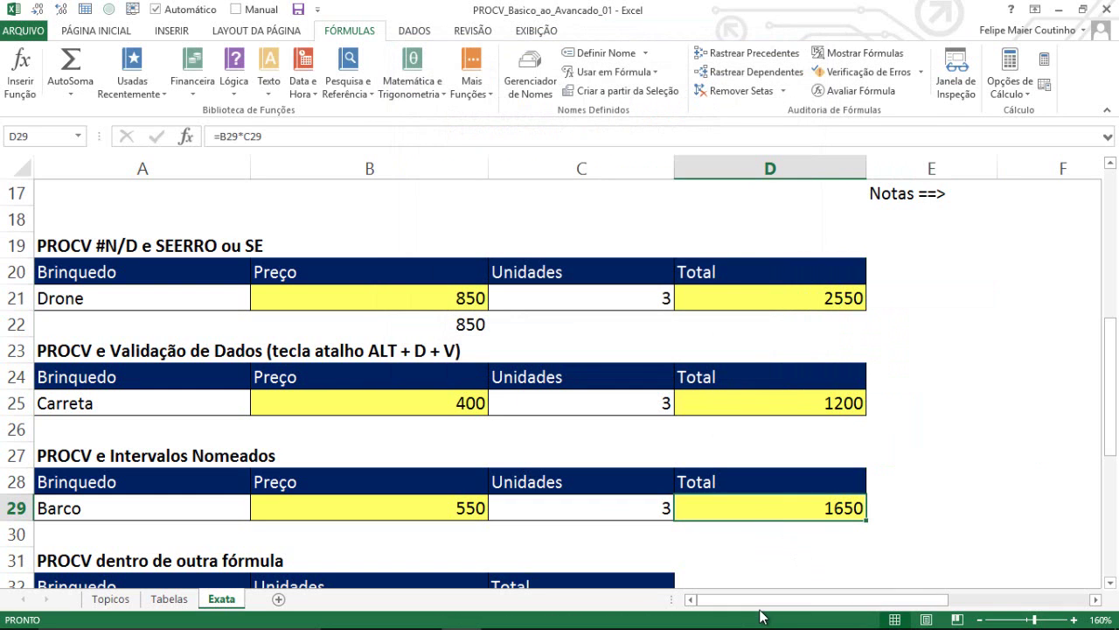
left_click_drag(770, 604, 1015, 595)
left_click_drag(1112, 444, 1118, 347)
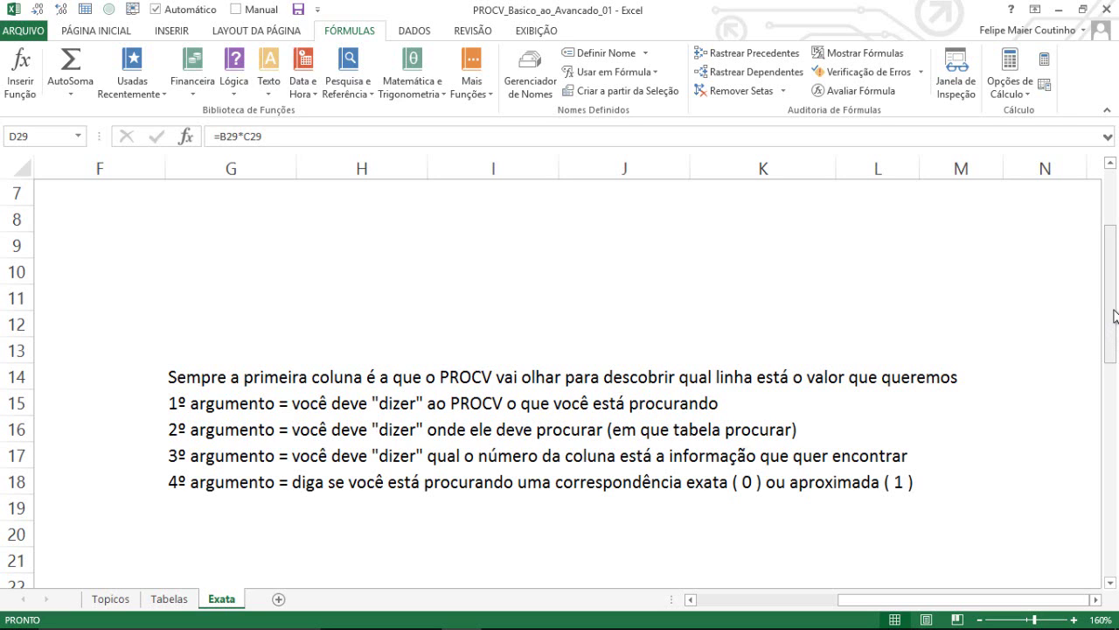
left_click_drag(1115, 317, 1100, 429)
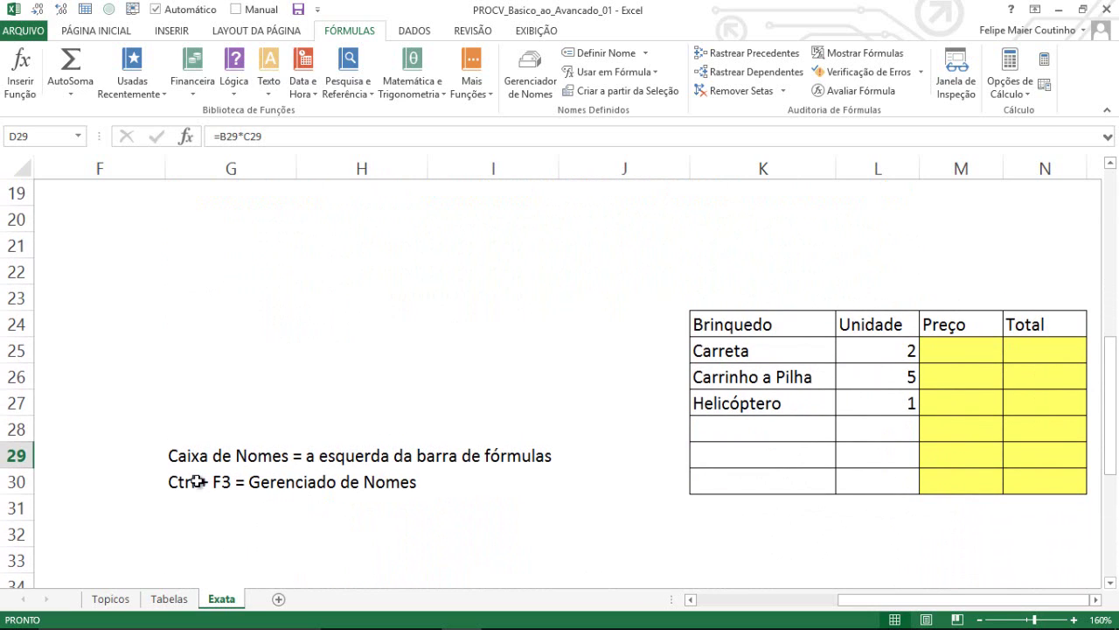
left_click_drag(170, 487, 487, 484)
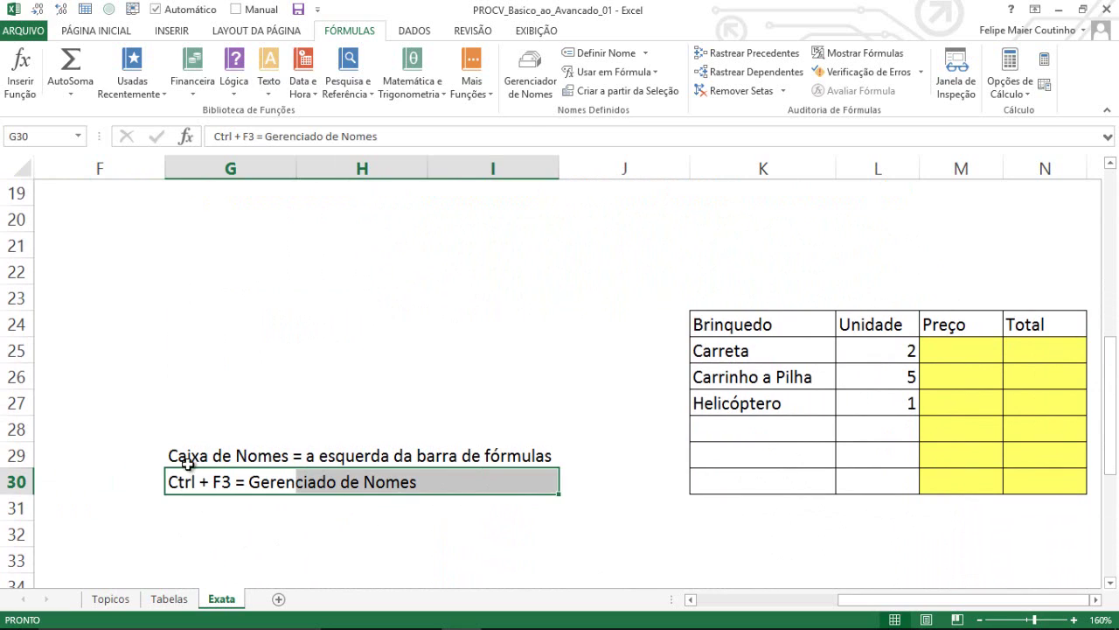
Step: Review the notes in G29 and G30 and the list of defined names in the Name Box
left_click_drag(187, 464, 535, 472)
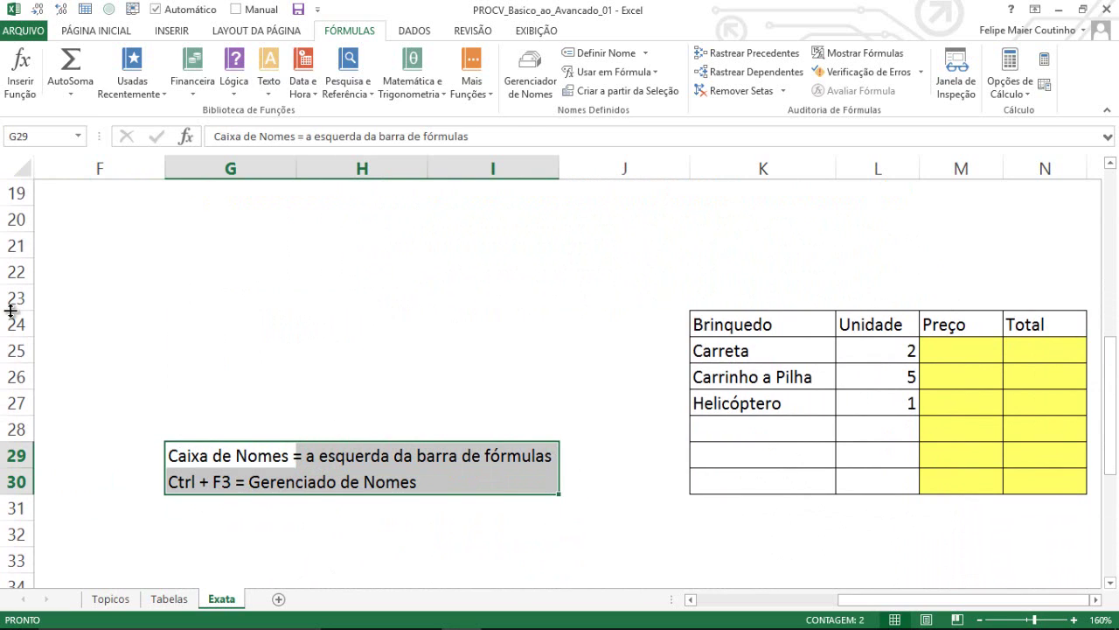
left_click(79, 136)
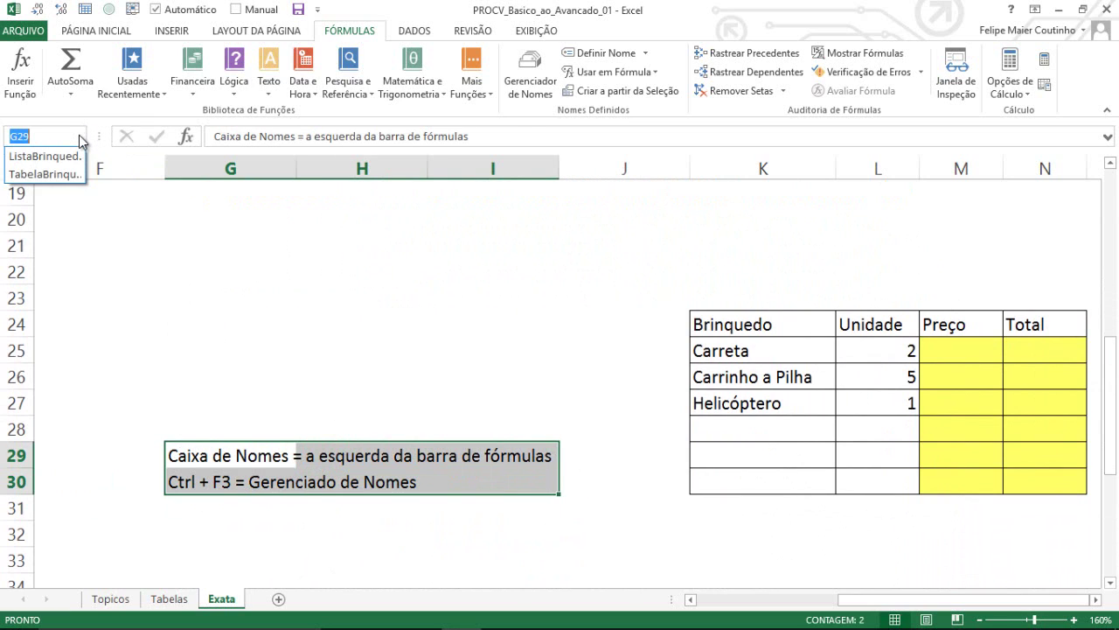
left_click(79, 136)
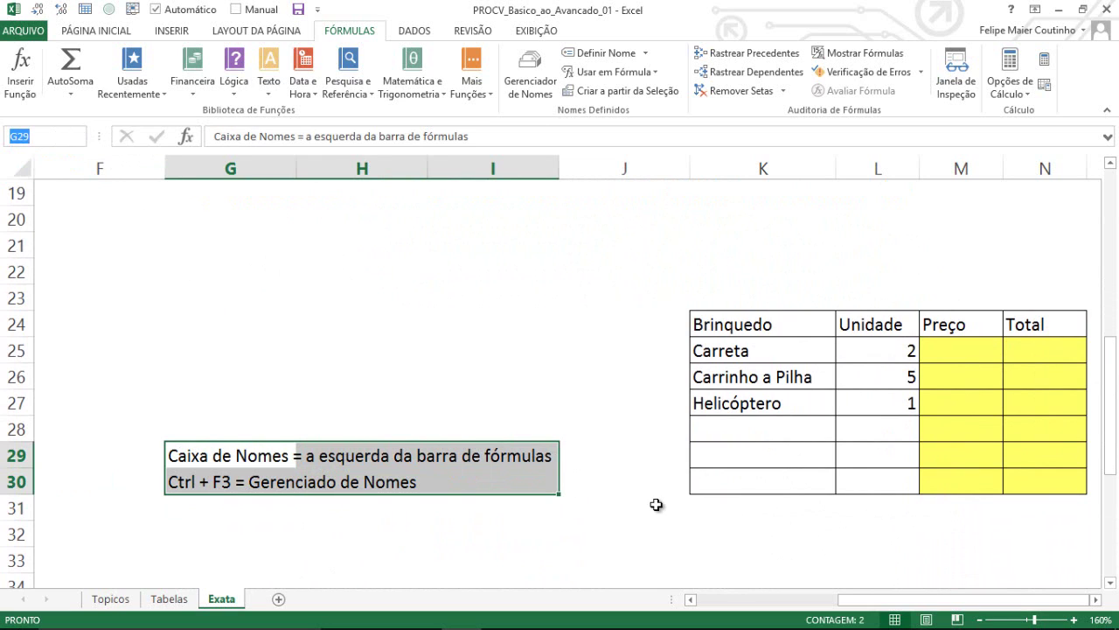
key("Escape")
Step: Examine the Brinquedo, Unidade, Preço and Total cells of the Carreta row
left_click(952, 348)
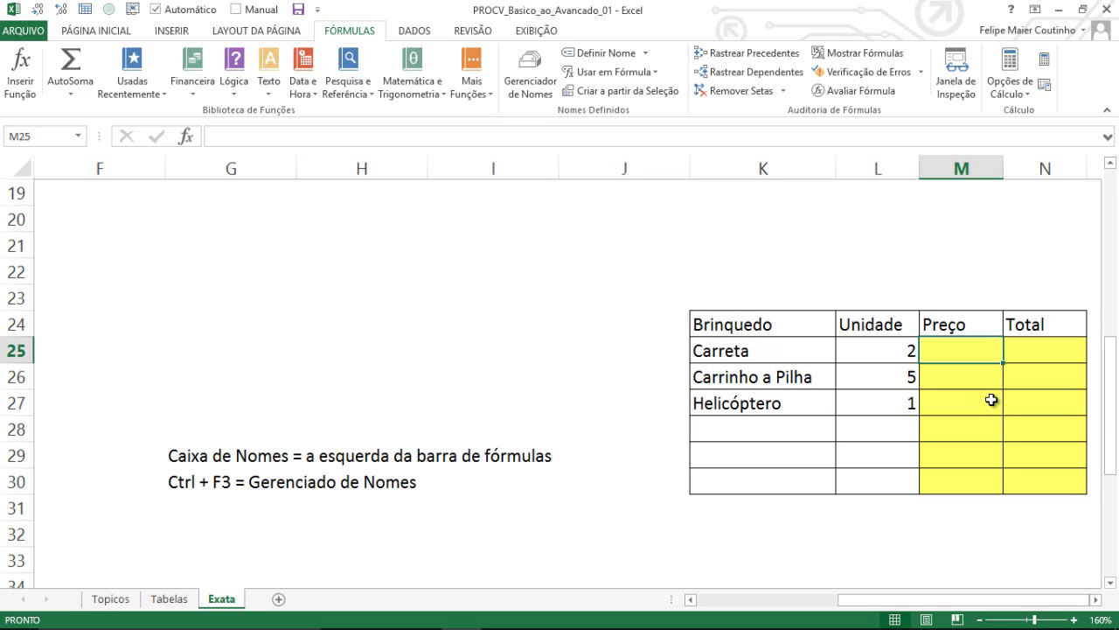
key("Right")
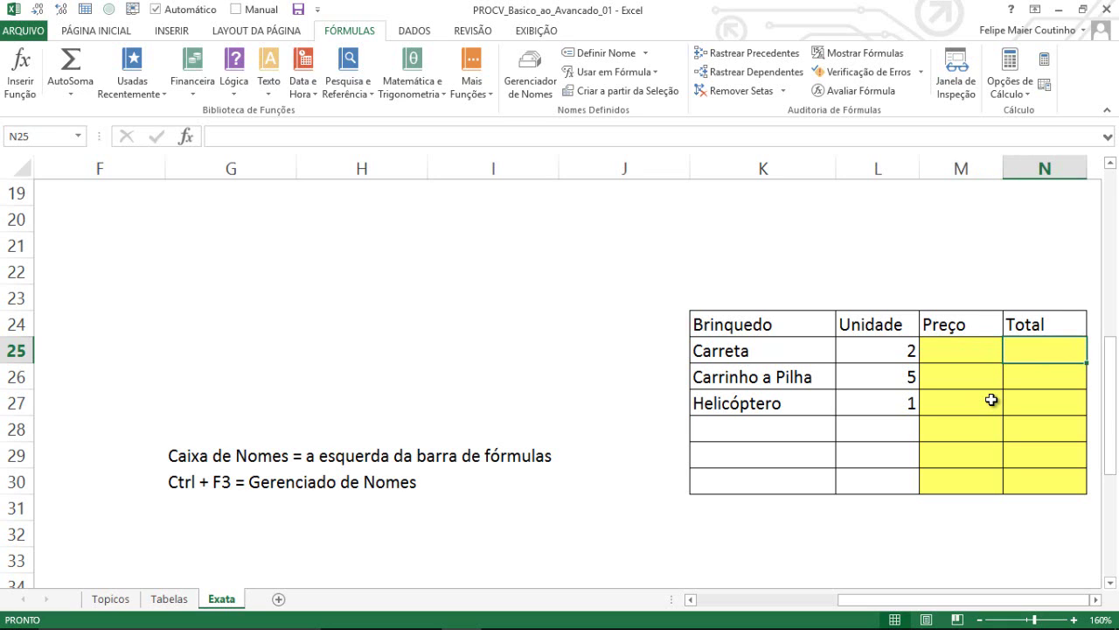
key("Left")
key("Left")
key("Left")
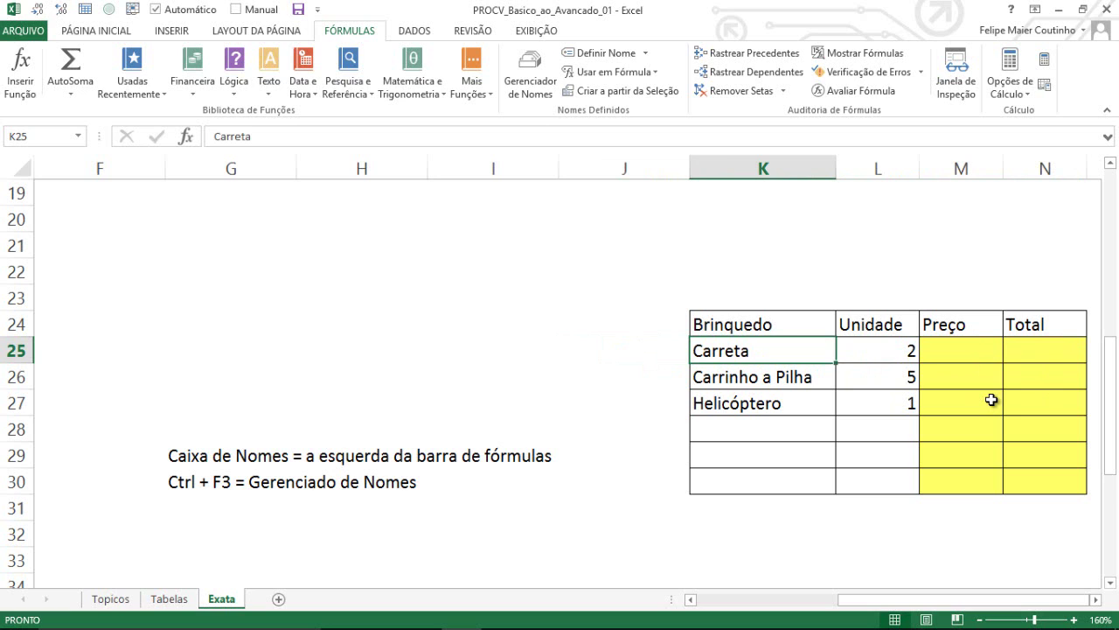
key("Right")
key("Right")
key("Right")
Step: Start a PROCV formula in the Preço cell M25 with K25 as the lookup value
key("Left")
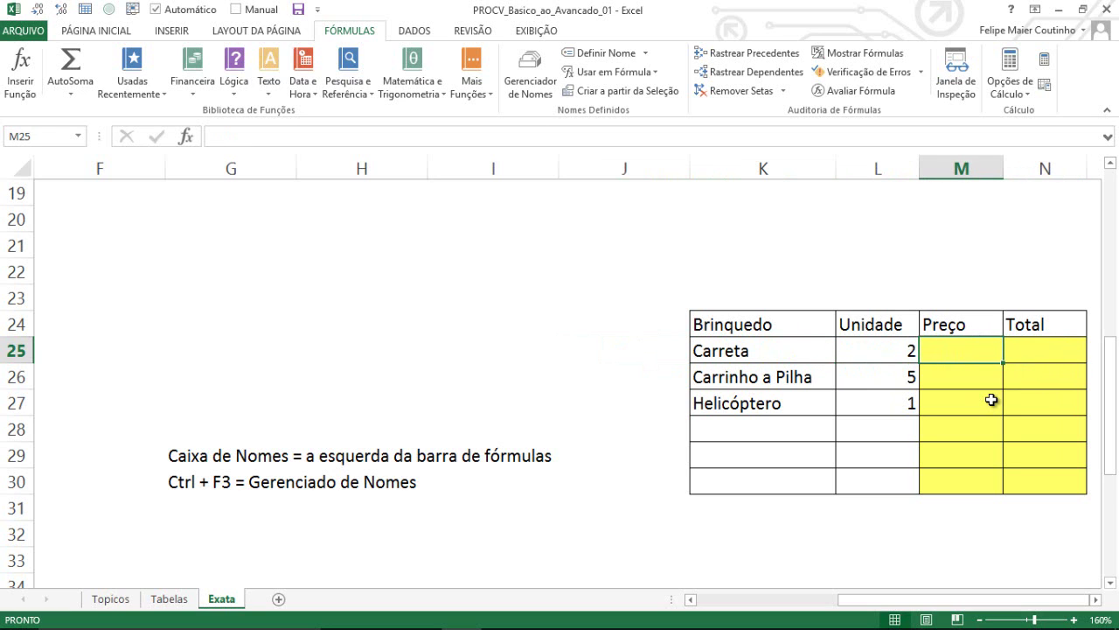
type("=procv")
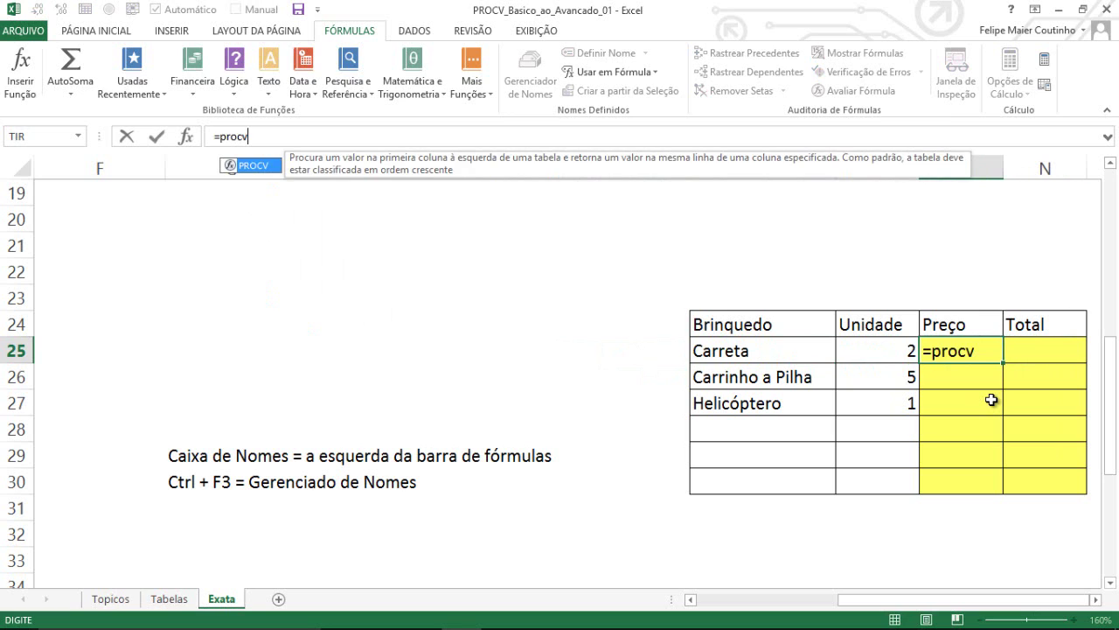
key("Tab")
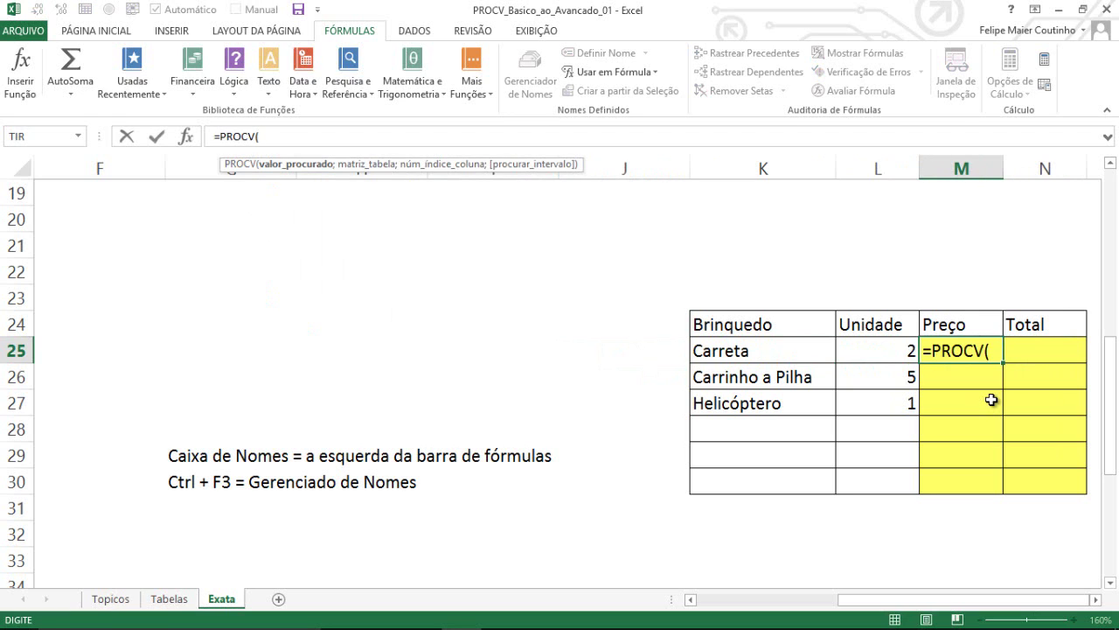
key("Left")
key("Left")
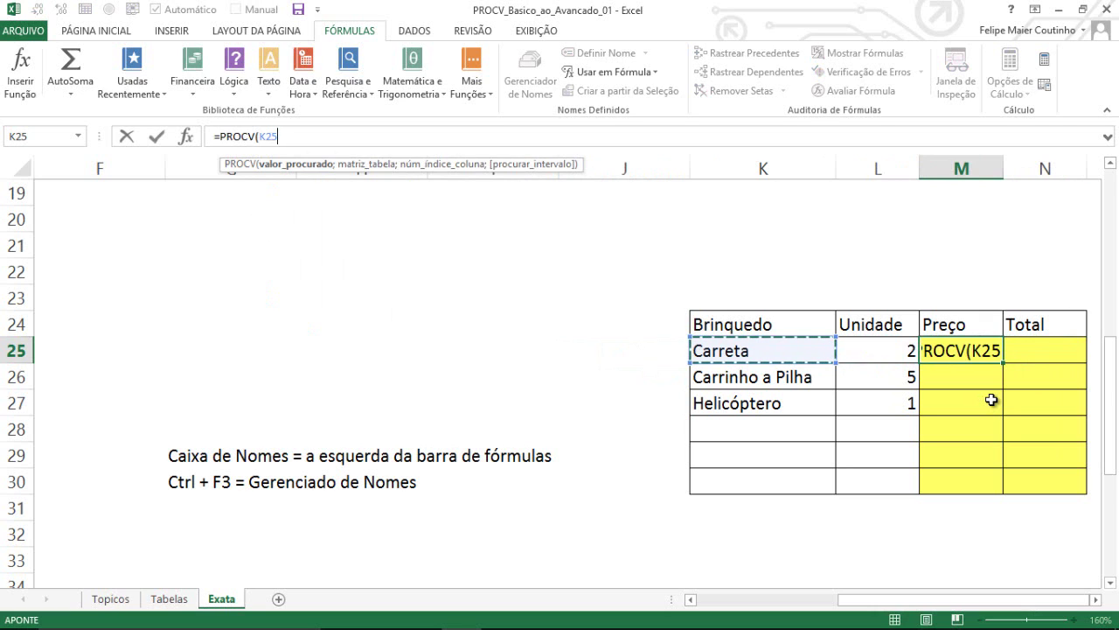
type(";")
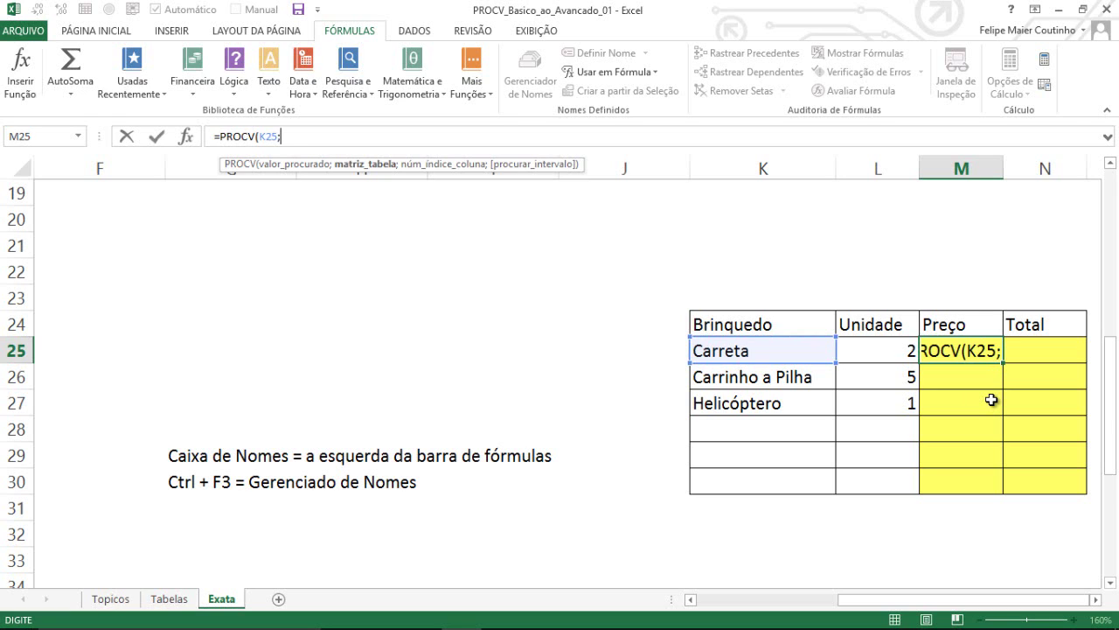
Step: Check the names available for pasting and enter TabelaBrinquedos as the table array of the M25 formula
key("F3")
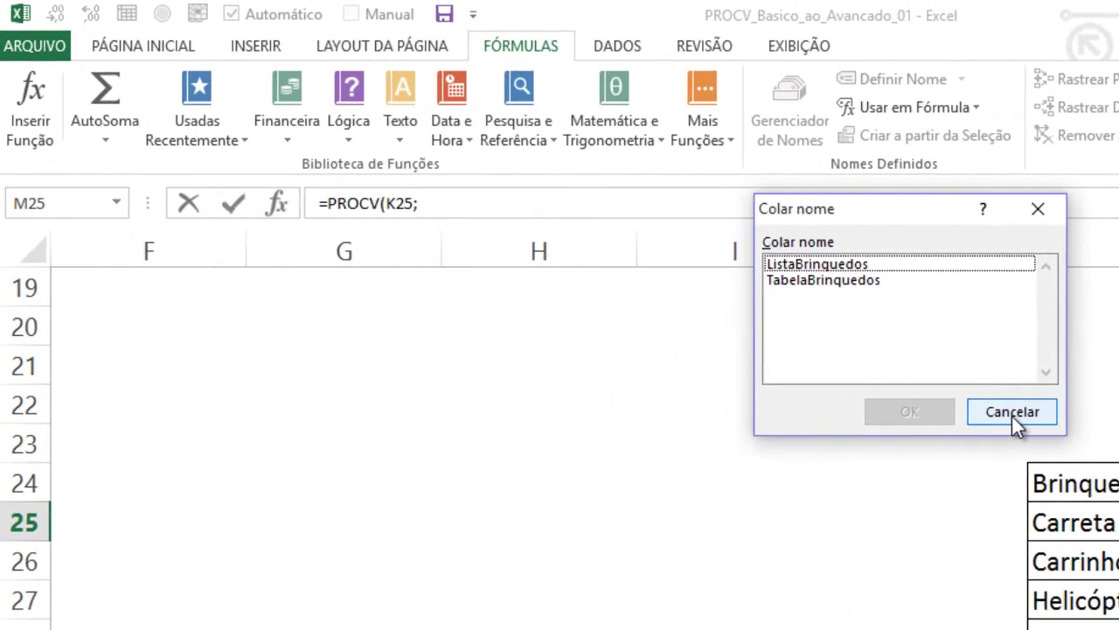
left_click(679, 275)
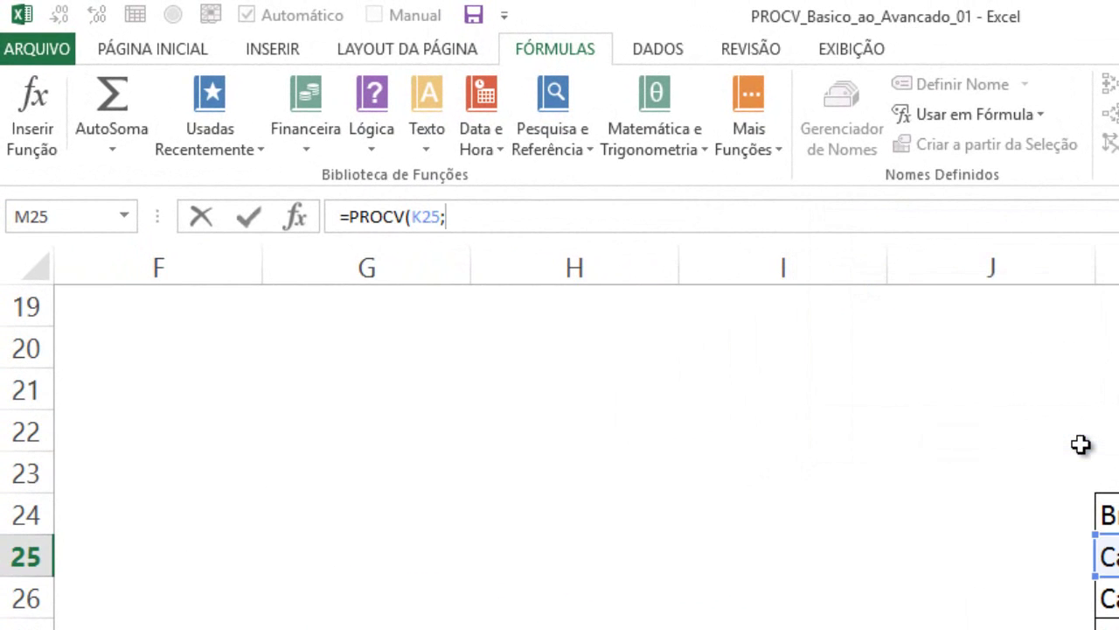
type("ta")
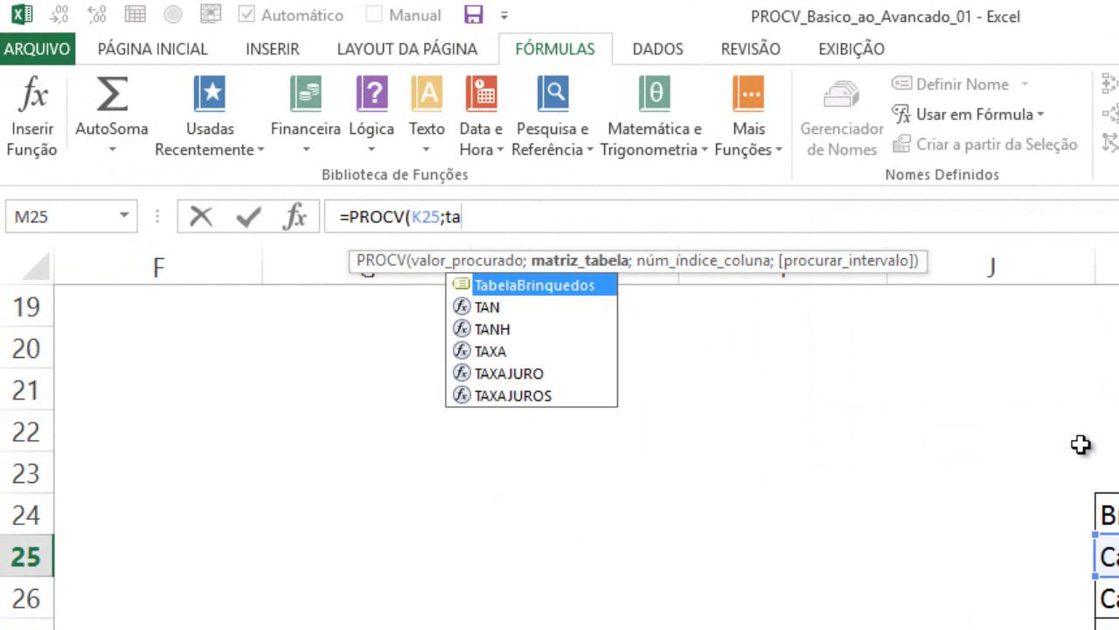
type("b")
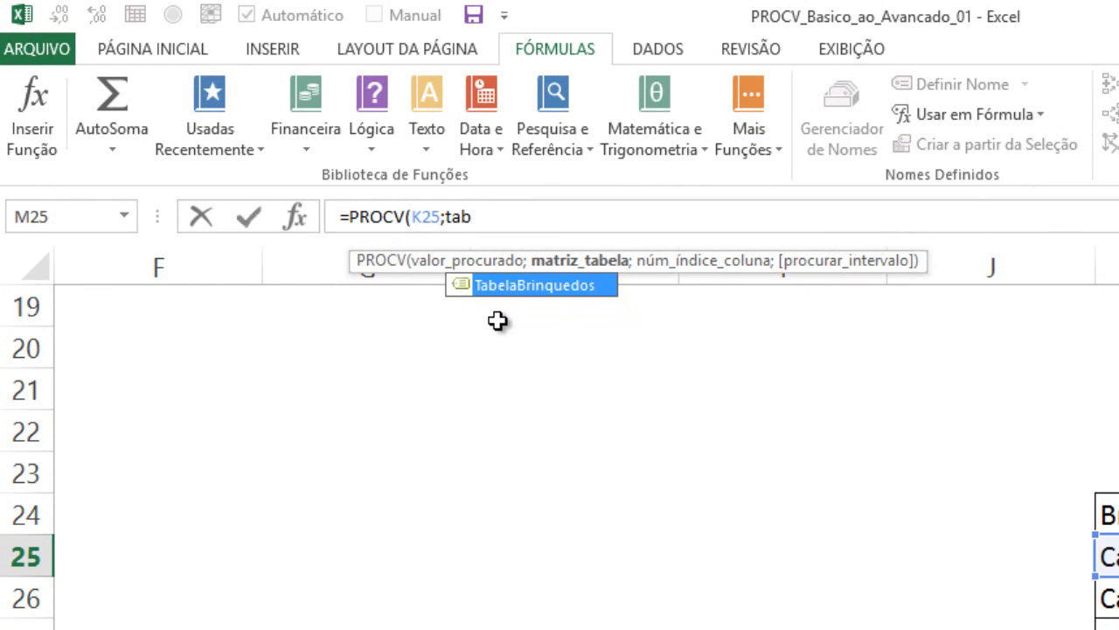
key("Tab")
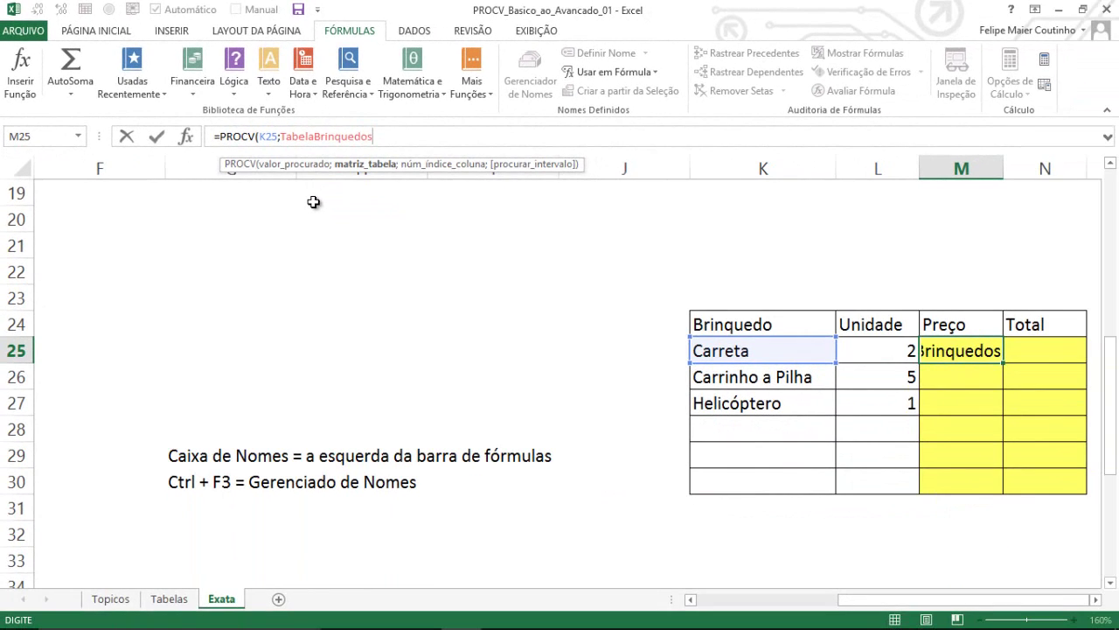
Step: Complete the M25 formula with column index 4 and exact match 0
type(";")
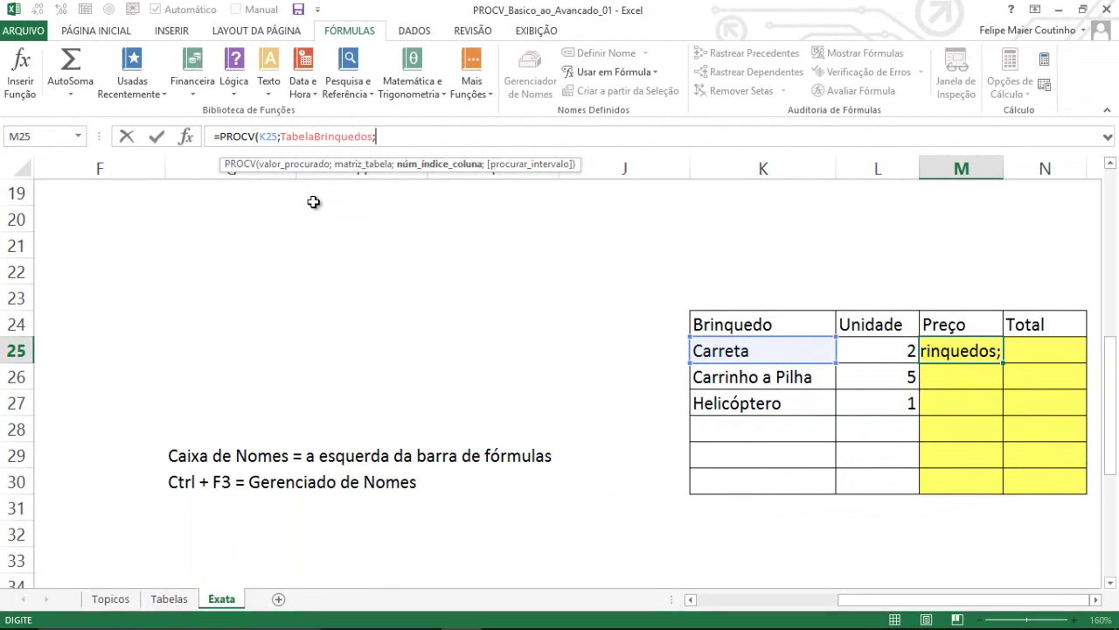
type("4")
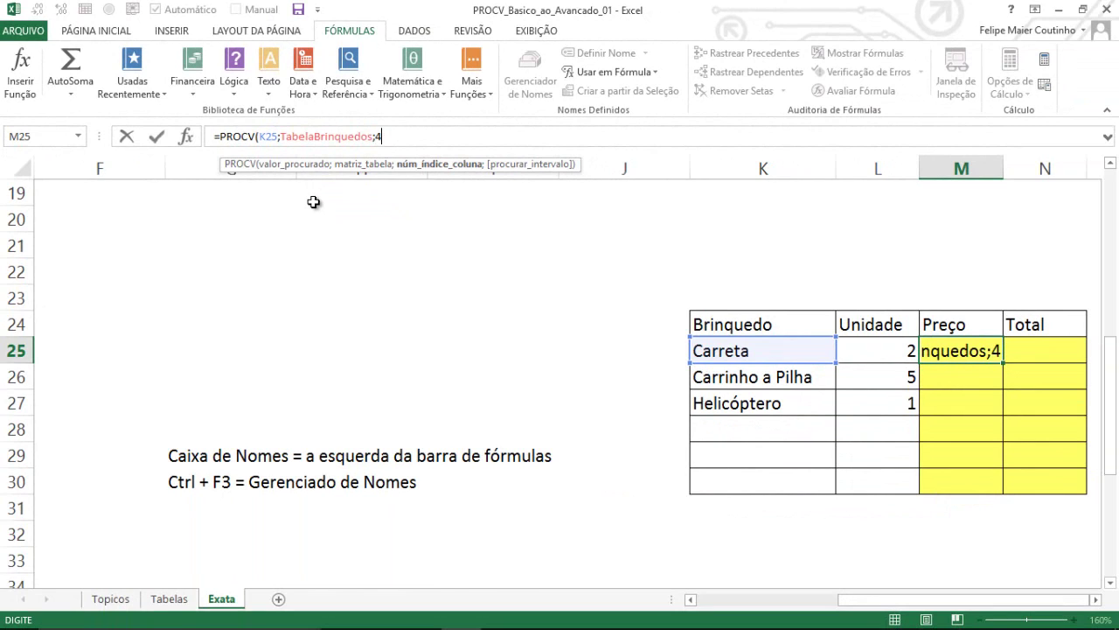
type(";0")
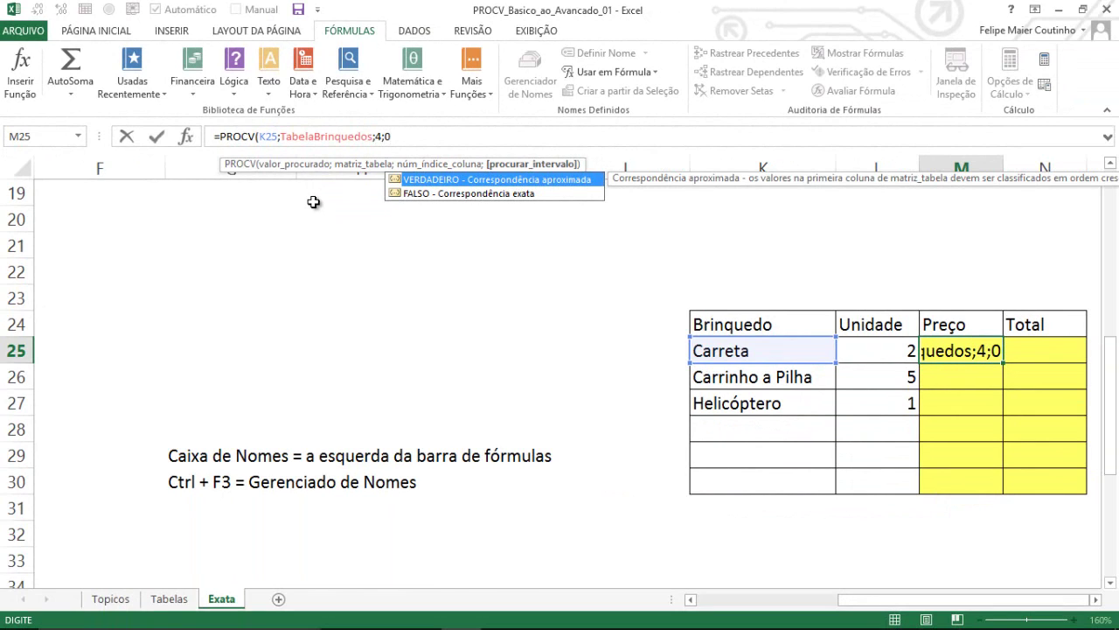
type(")")
key("Return")
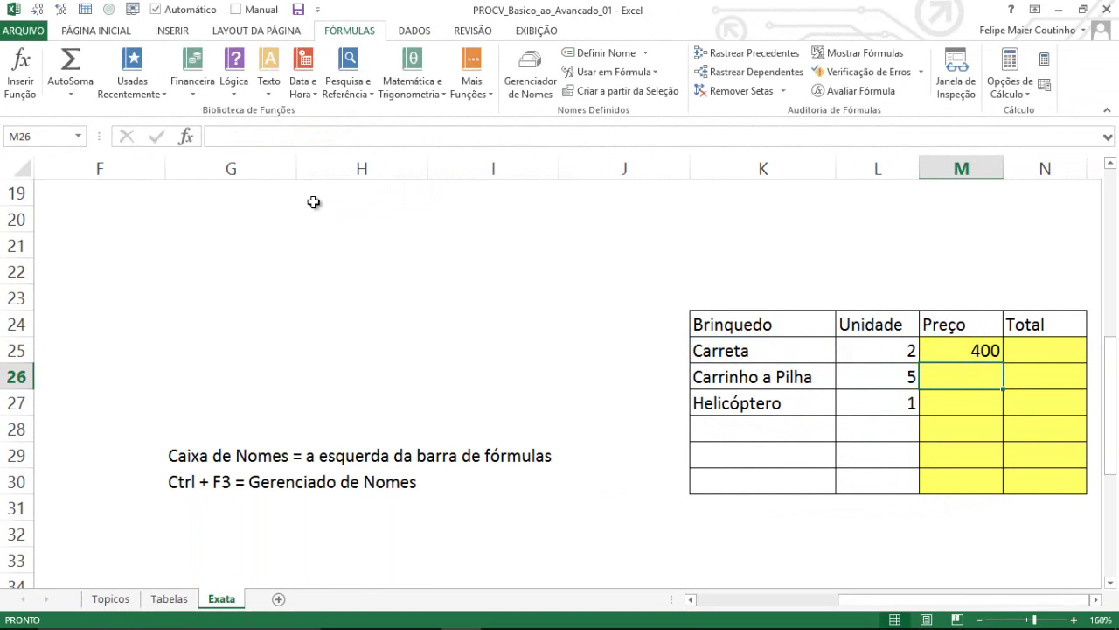
Step: Fill the M25 price formula down to M30 and check M28:M30 against the empty toy cells K28:K30
key("Up")
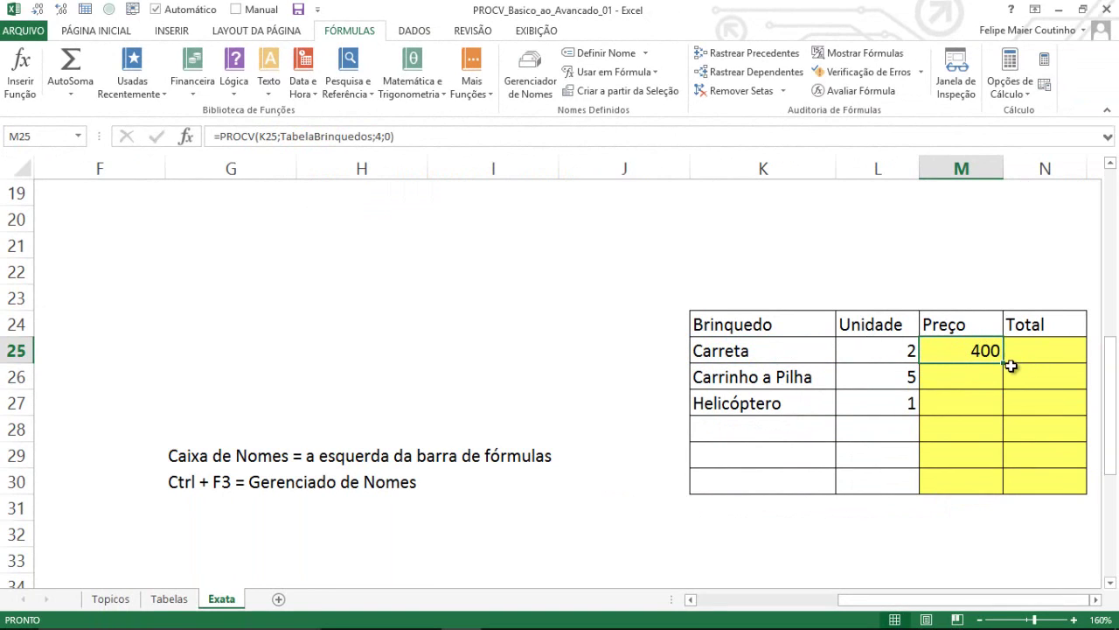
left_click_drag(1003, 366, 1000, 497)
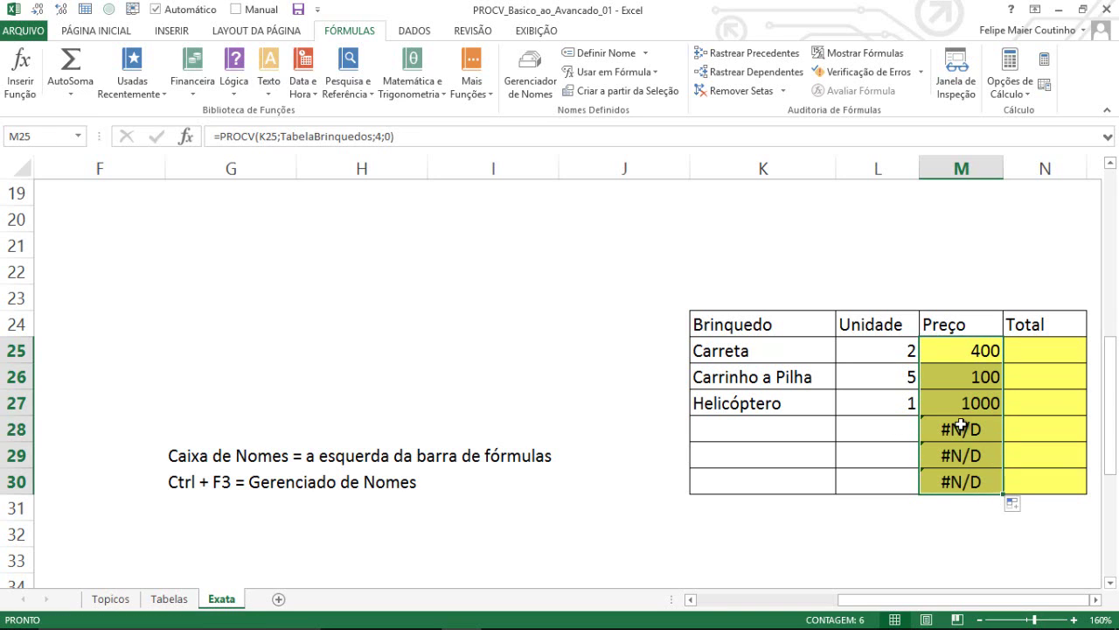
left_click_drag(961, 426, 962, 481)
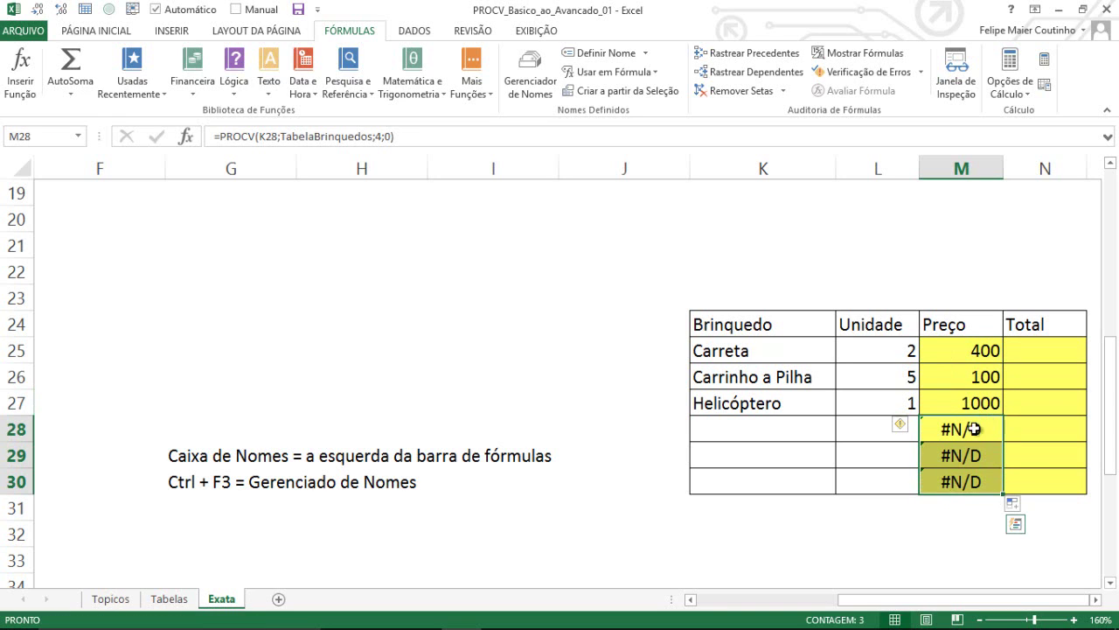
left_click(971, 429)
left_click_drag(782, 432, 763, 487)
Step: Change the toy name in K25 to the misspelled Careta
left_click(969, 350)
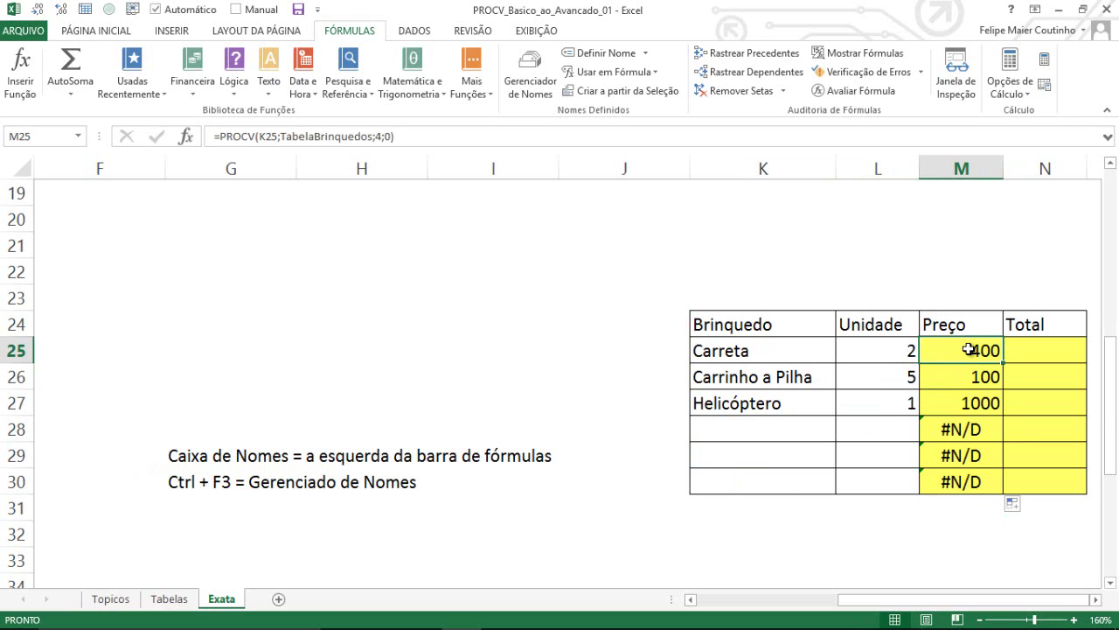
key("Left")
key("Left")
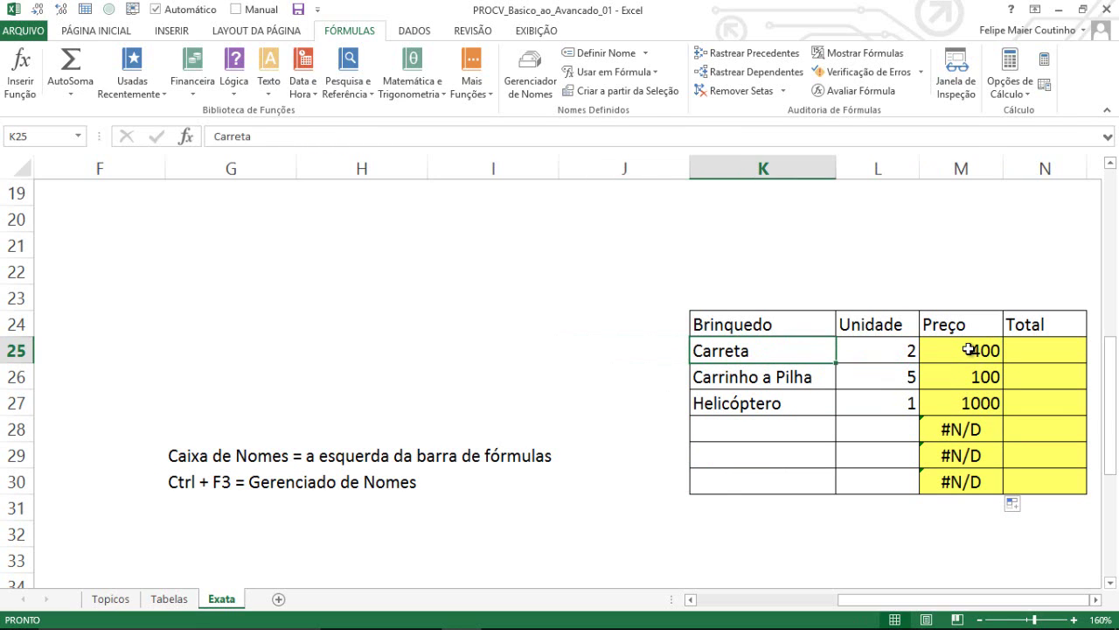
key("F2")
key("BackSpace")
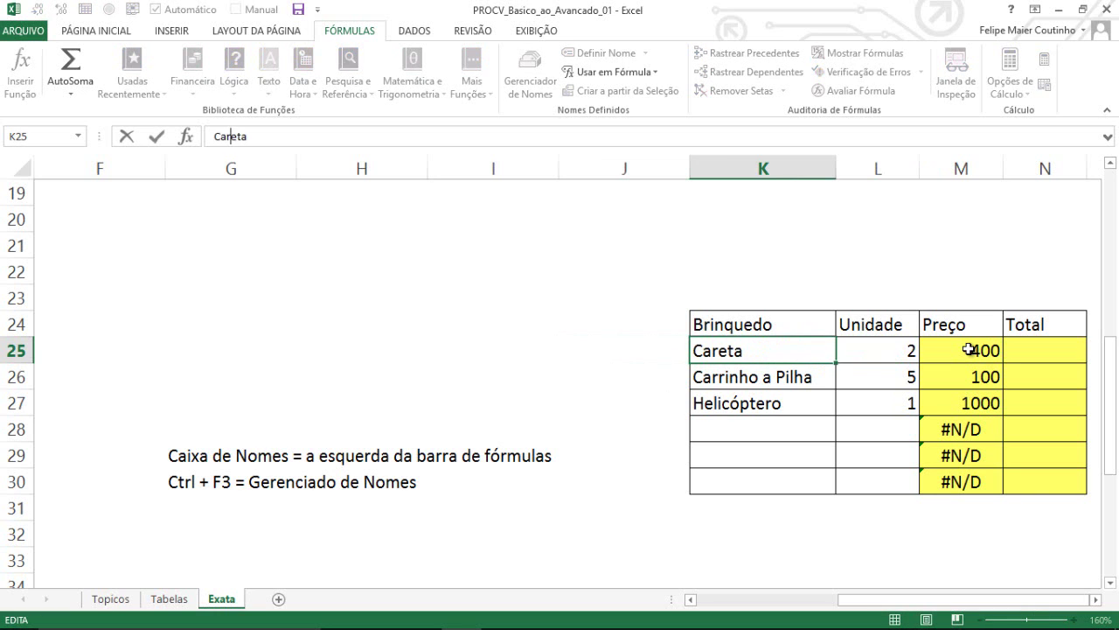
key("Return")
key("Up")
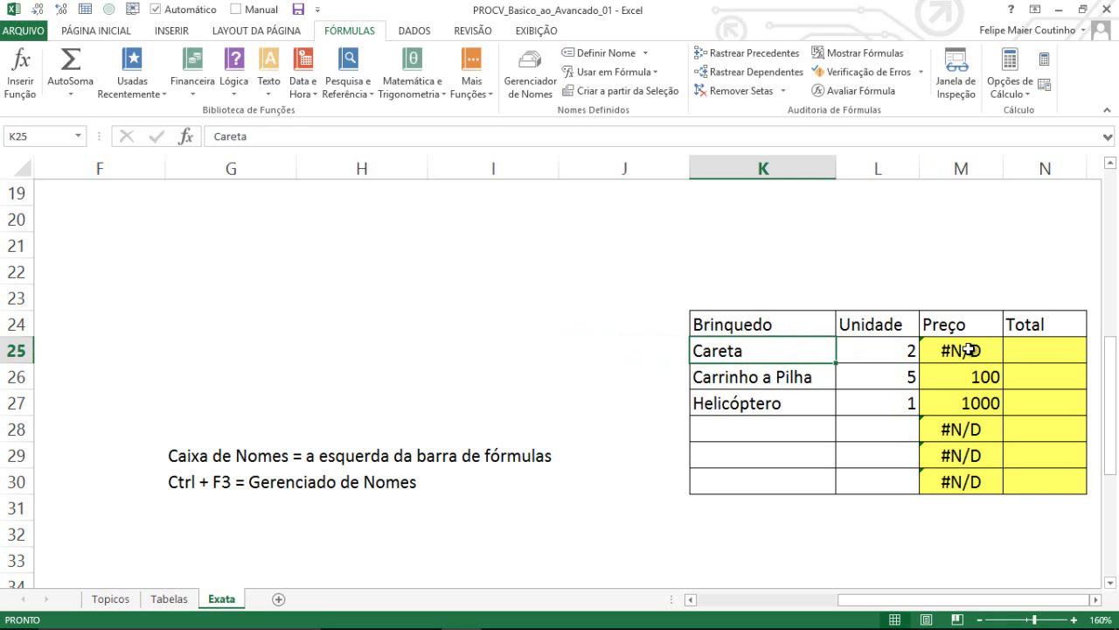
Step: Compare the price results in M25 and M28:M30 with the toy entries in K25 and K28:K30
left_click(976, 351)
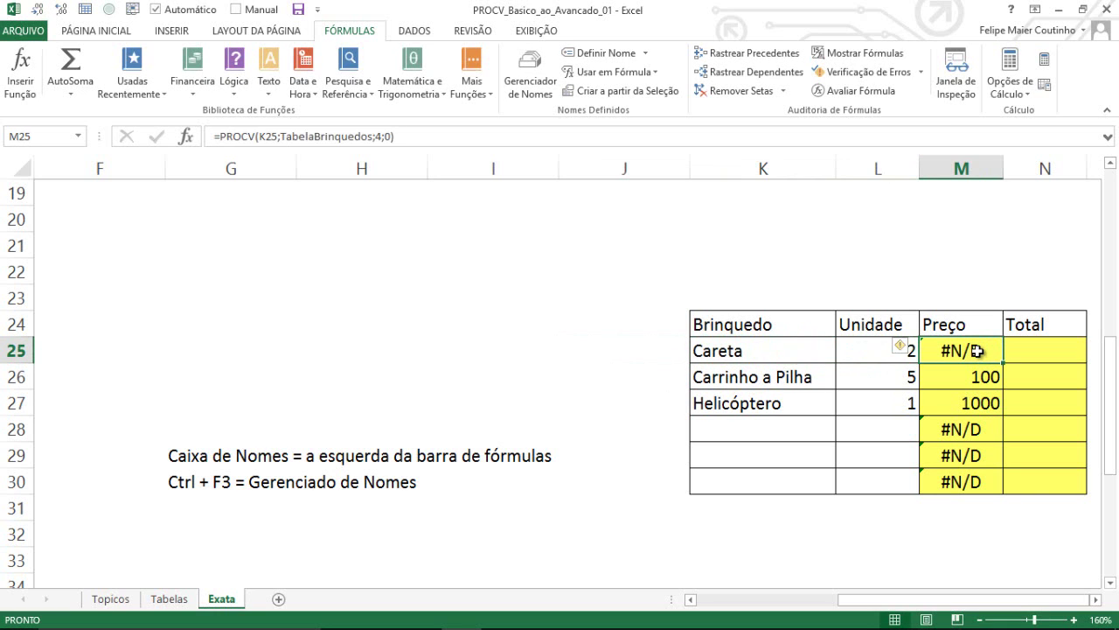
left_click(962, 429)
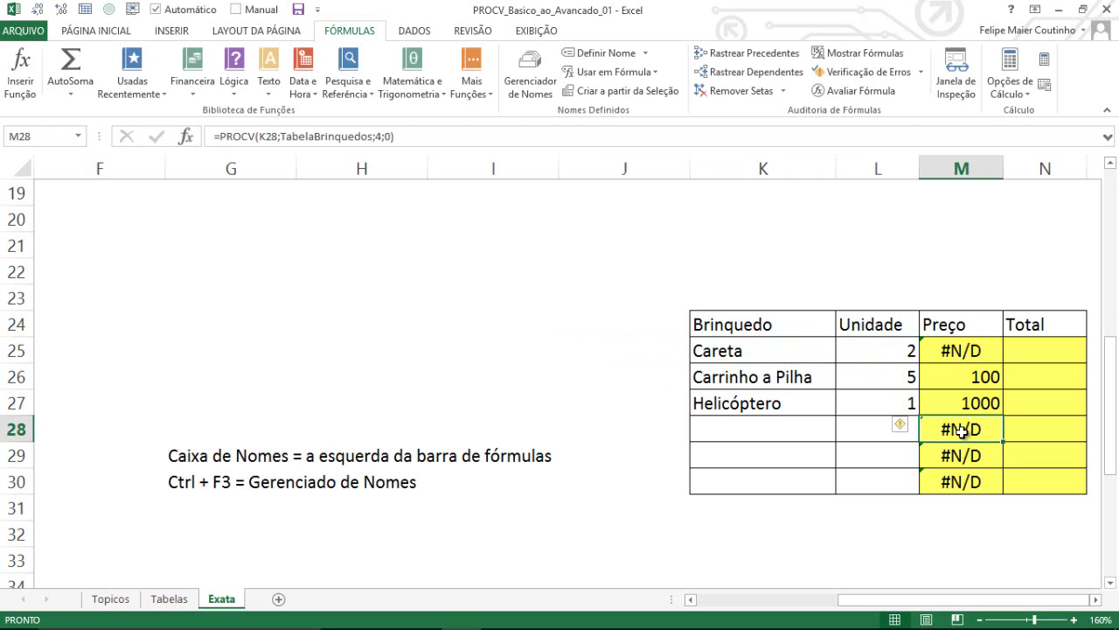
left_click_drag(962, 430, 782, 470)
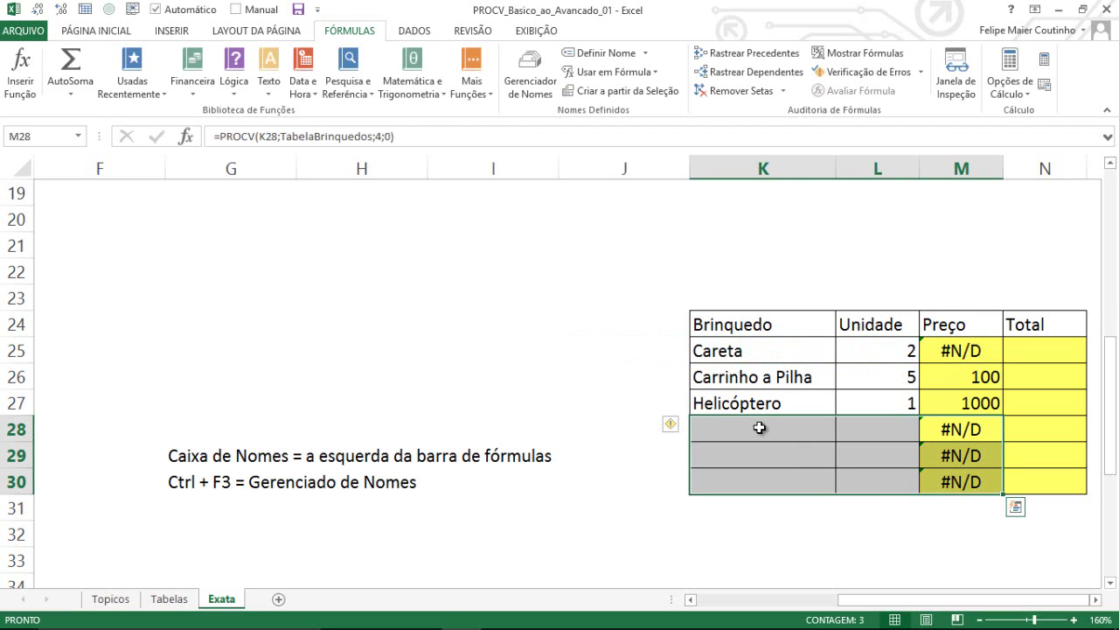
left_click_drag(759, 427, 749, 475)
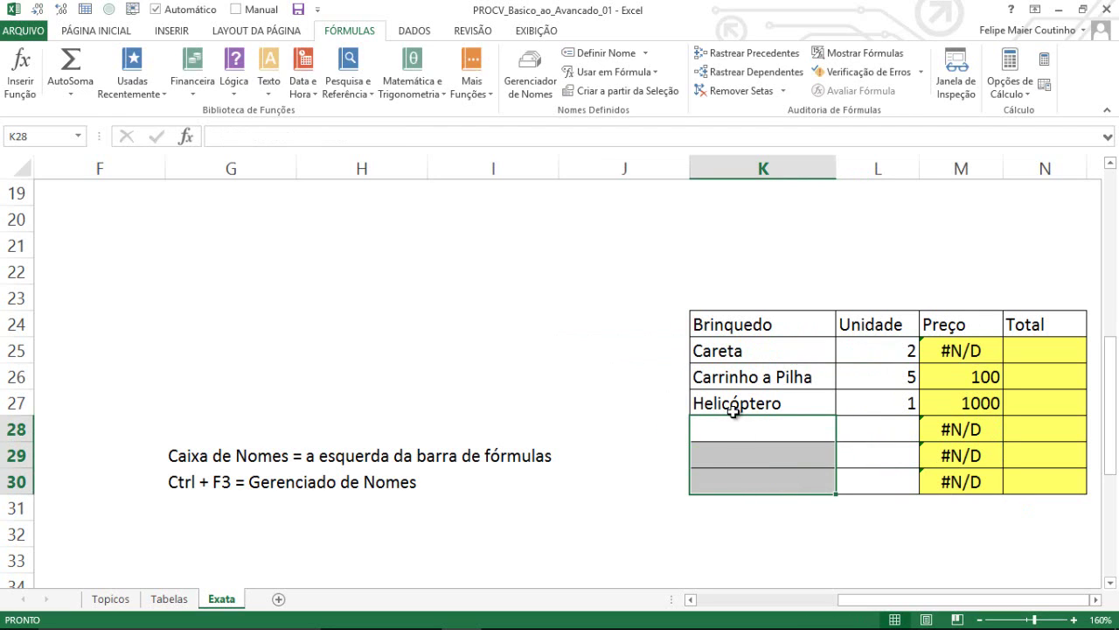
left_click(743, 351)
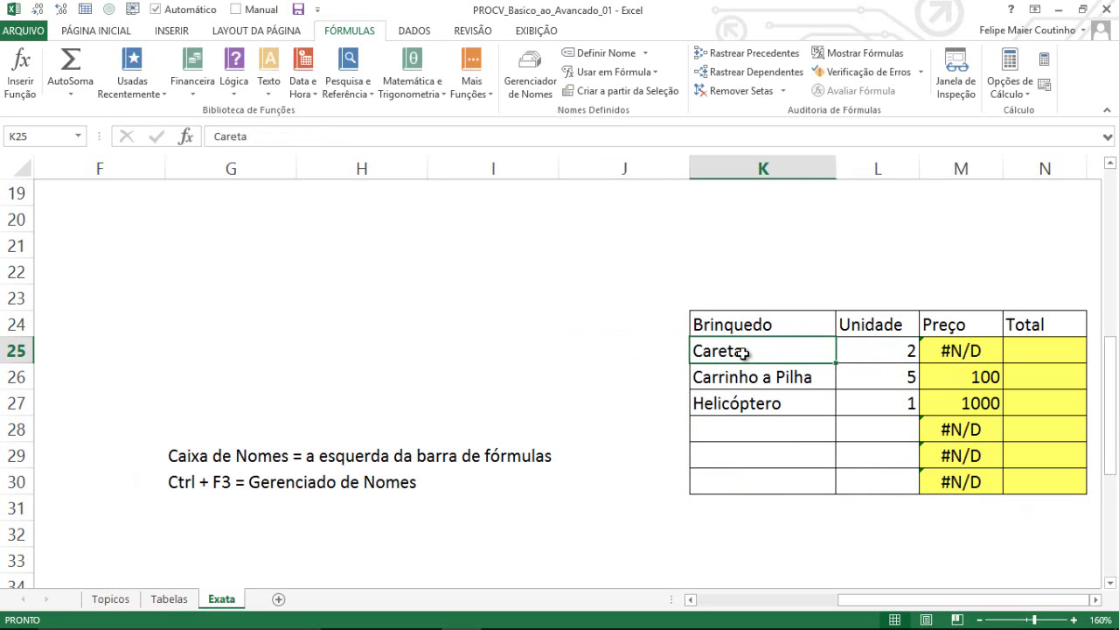
left_click_drag(743, 351, 959, 355)
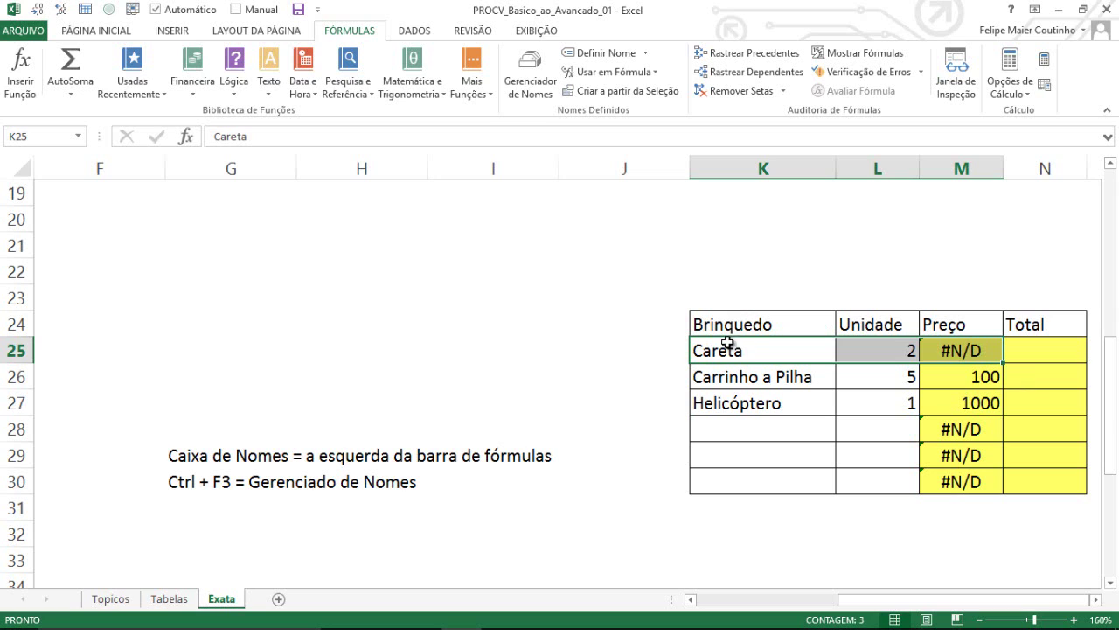
Step: Wrap the PROCV in M25 in a SE function whose logical test is K25=""
left_click(960, 355)
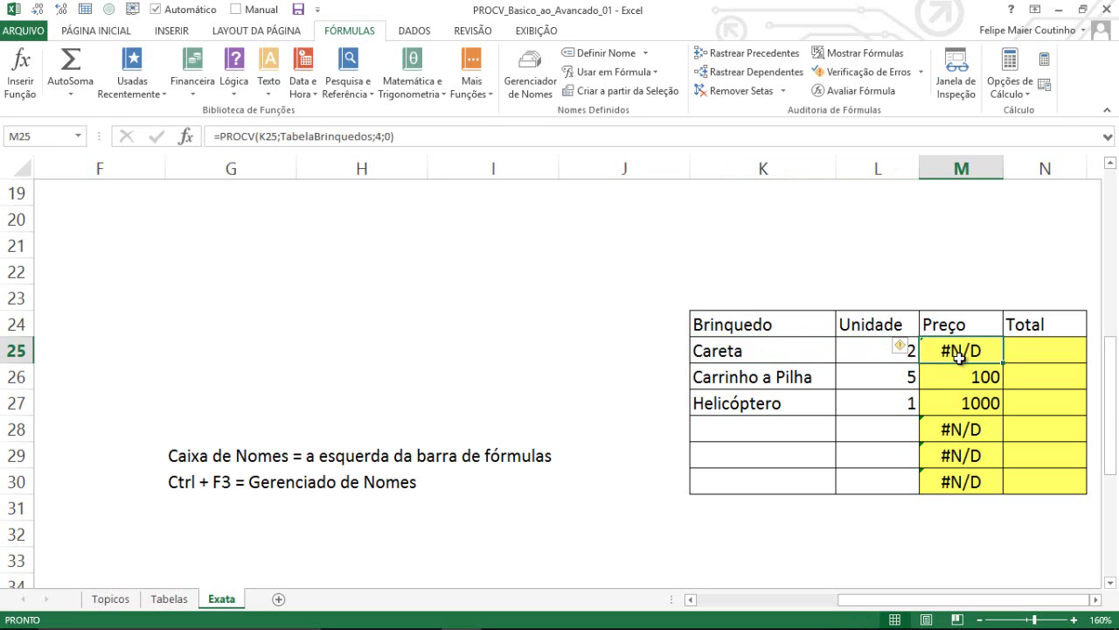
double_click(959, 355)
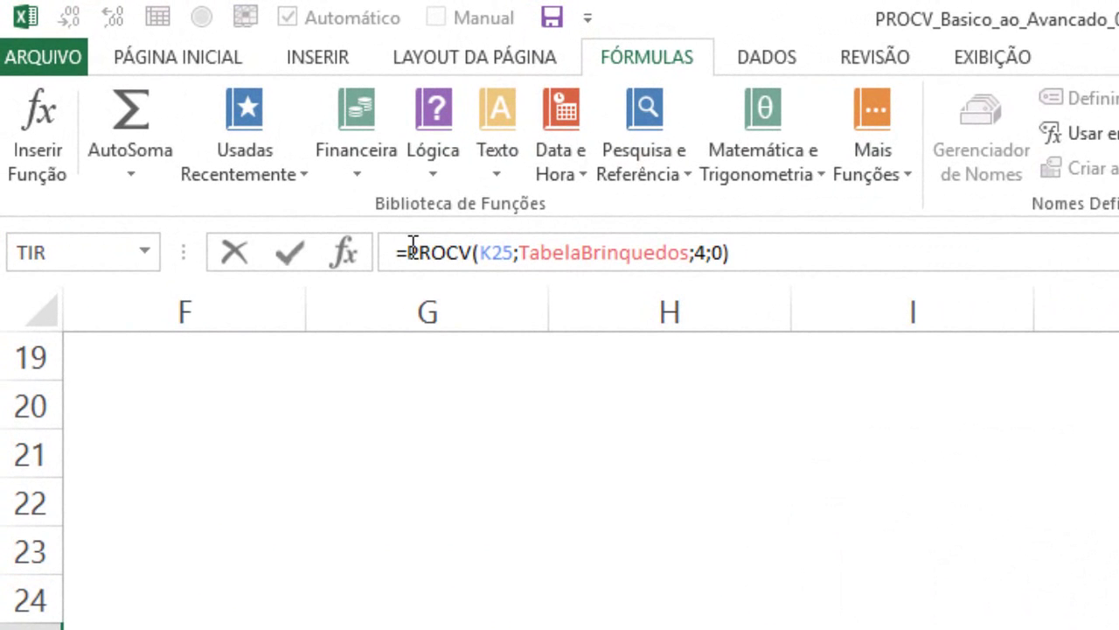
key("Home")
key("Right")
type("se")
key("Tab")
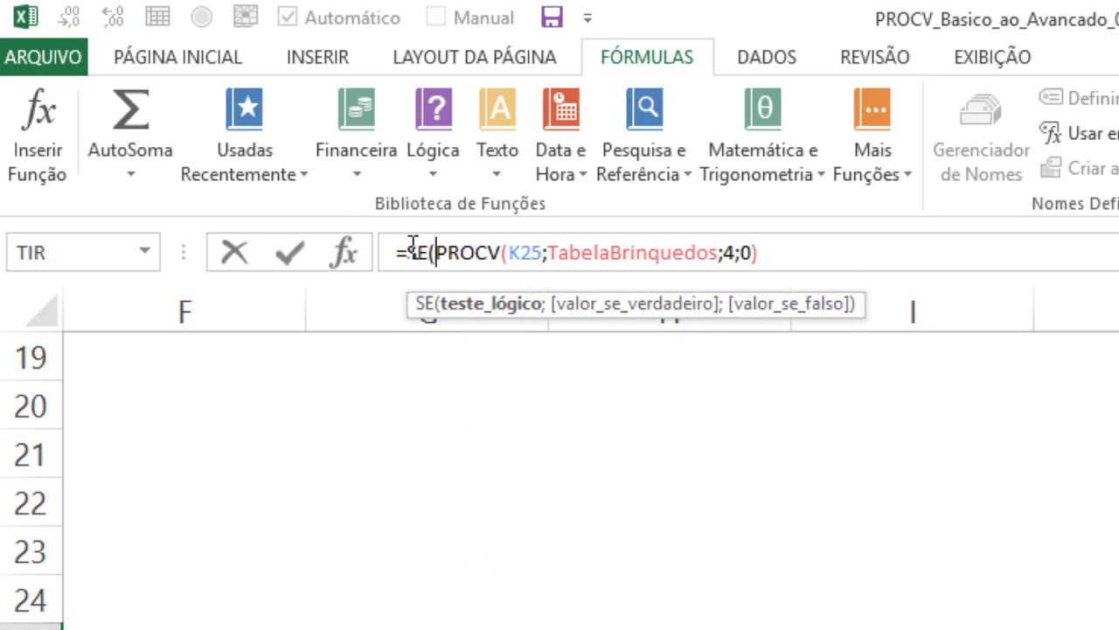
type("k25")
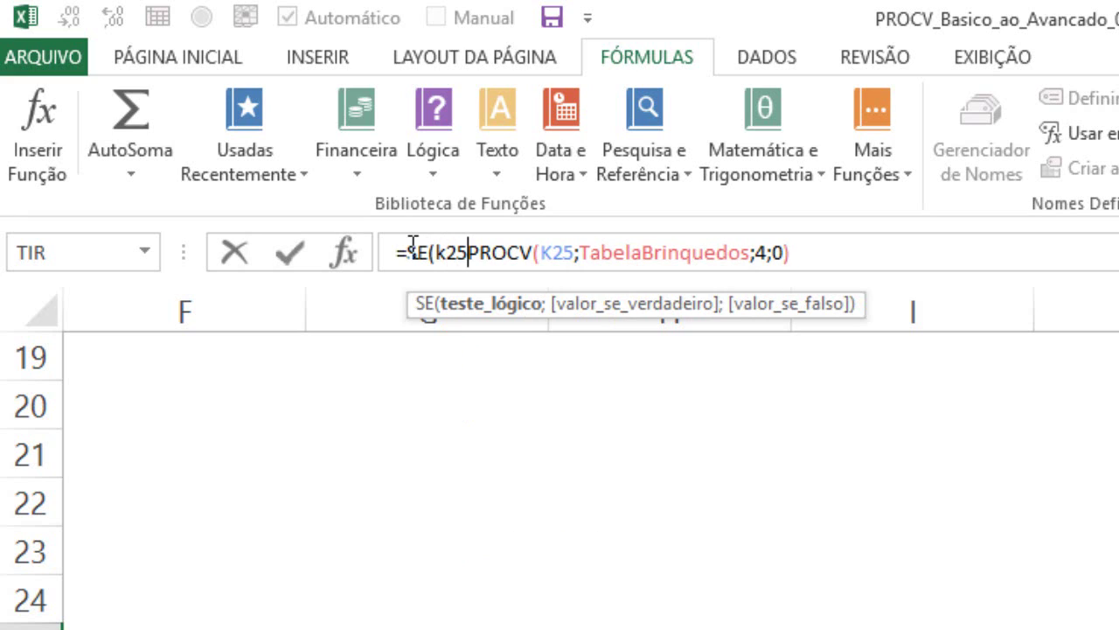
type("=")
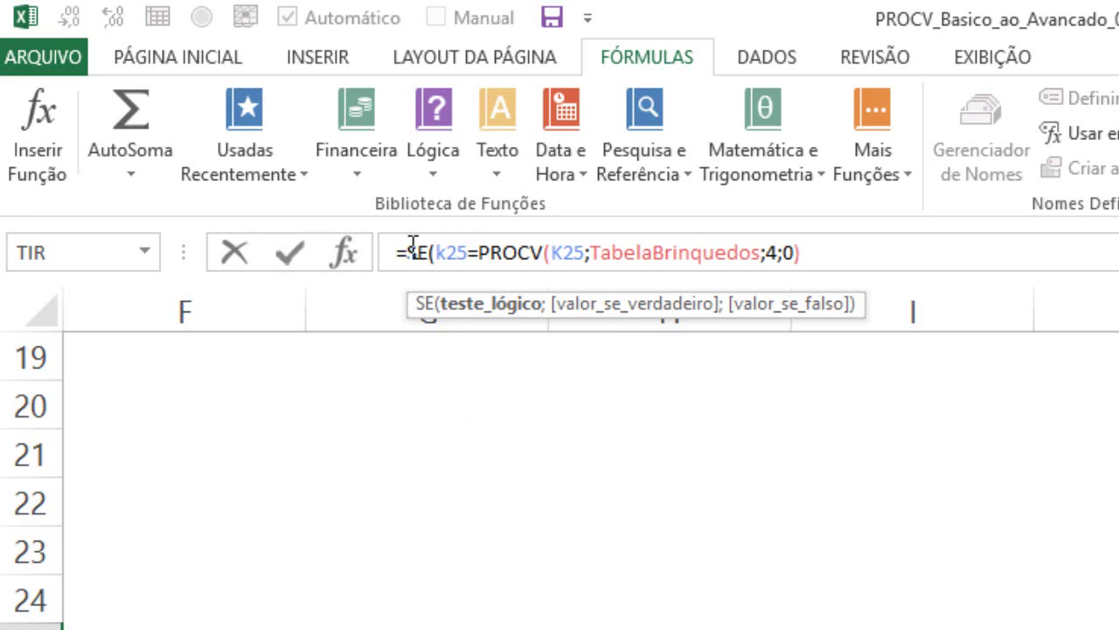
type("\"\"")
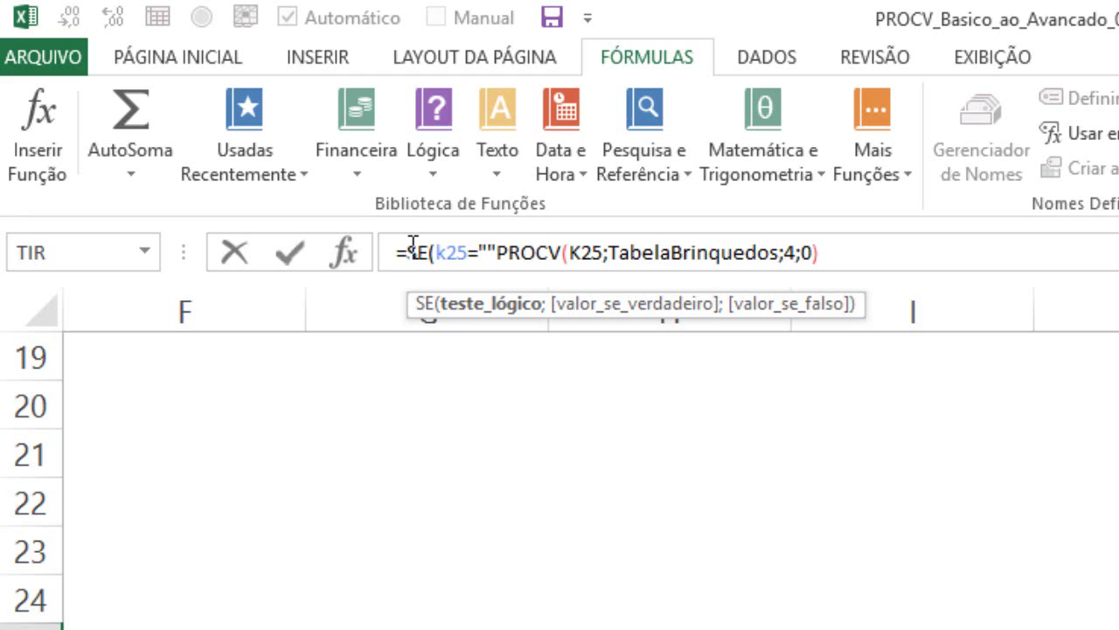
type(";")
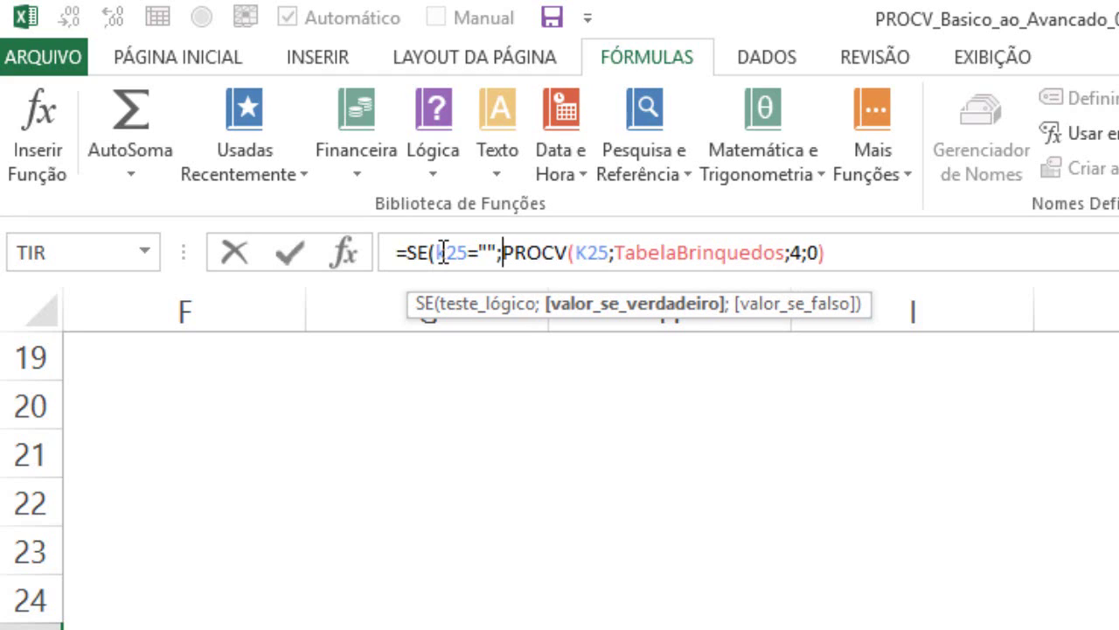
Step: Complete the SE in M25 with "" as the value if true and the existing PROCV as the value if false
left_click_drag(443, 252, 500, 252)
left_click(506, 252)
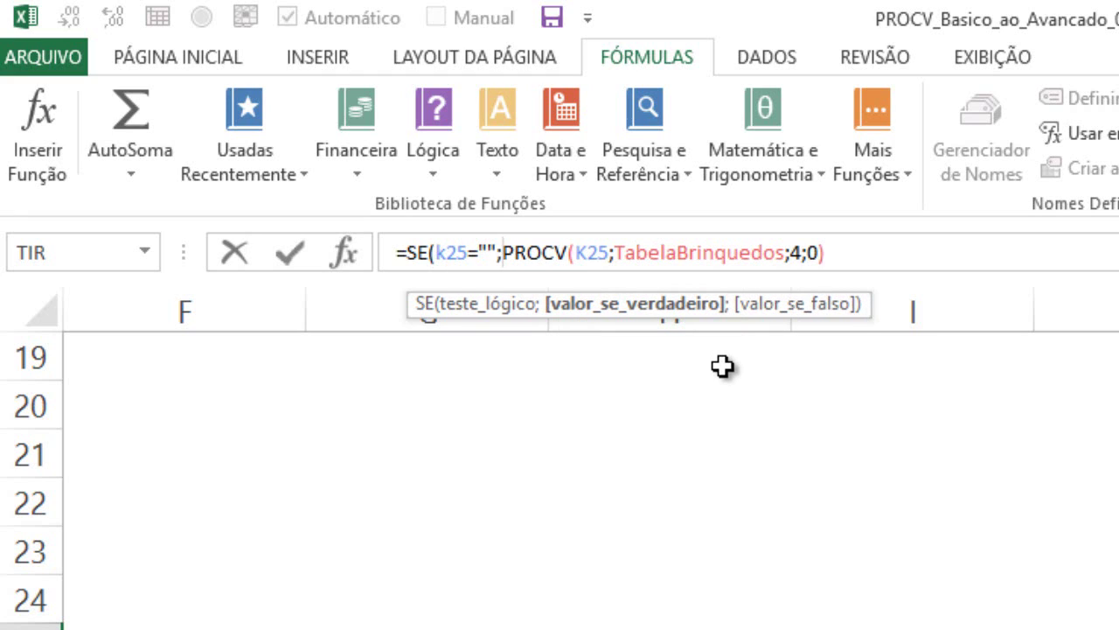
type("\"\"")
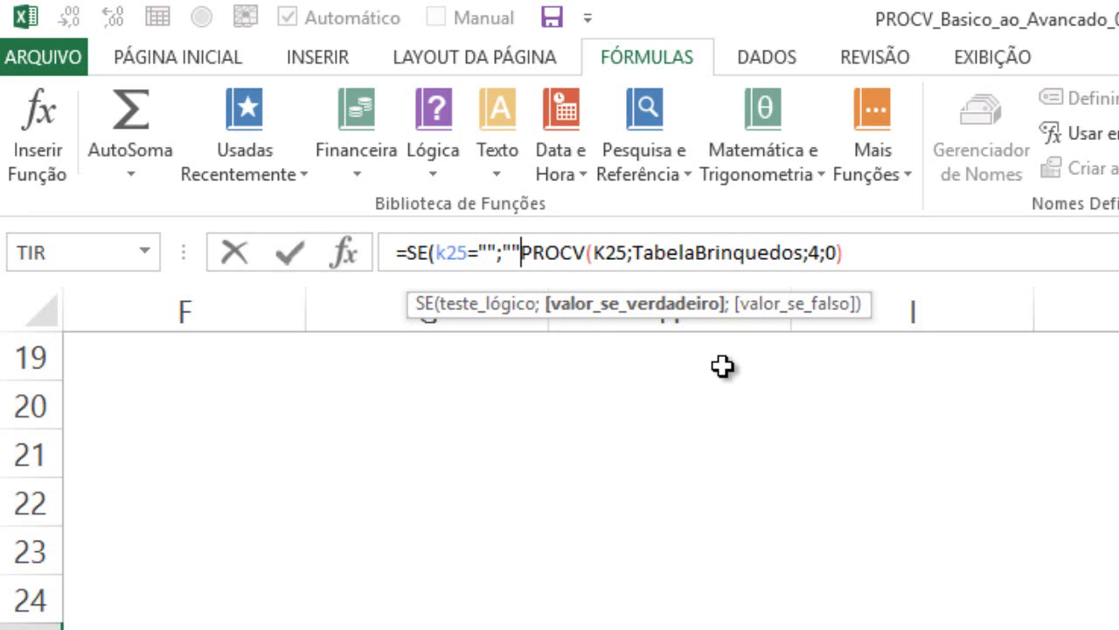
type(";")
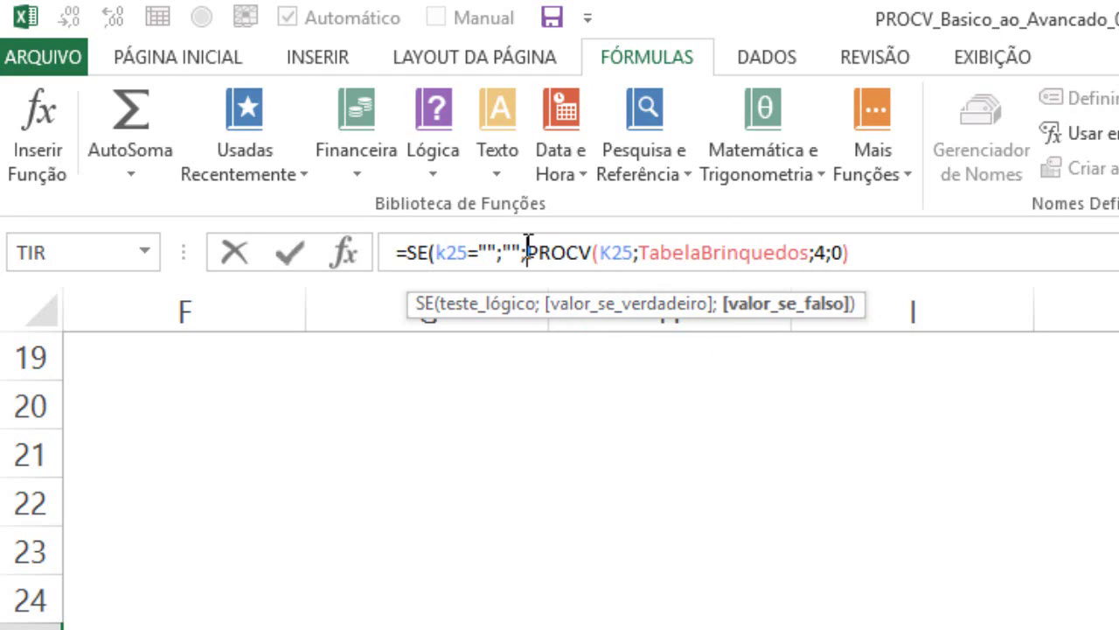
left_click_drag(522, 252, 920, 255)
left_click(896, 256)
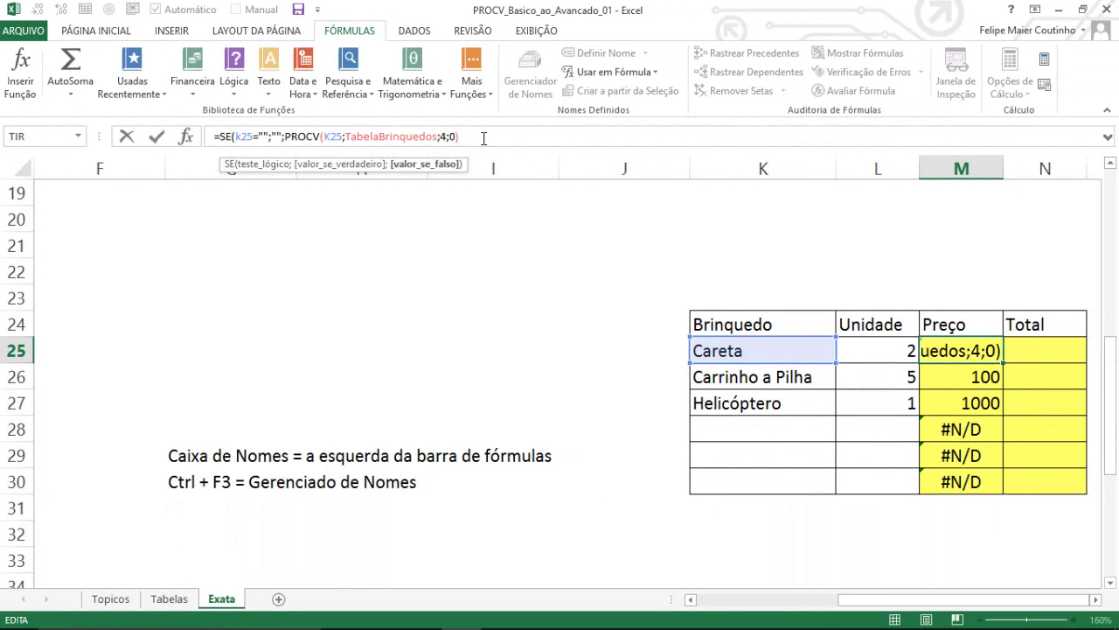
type(")")
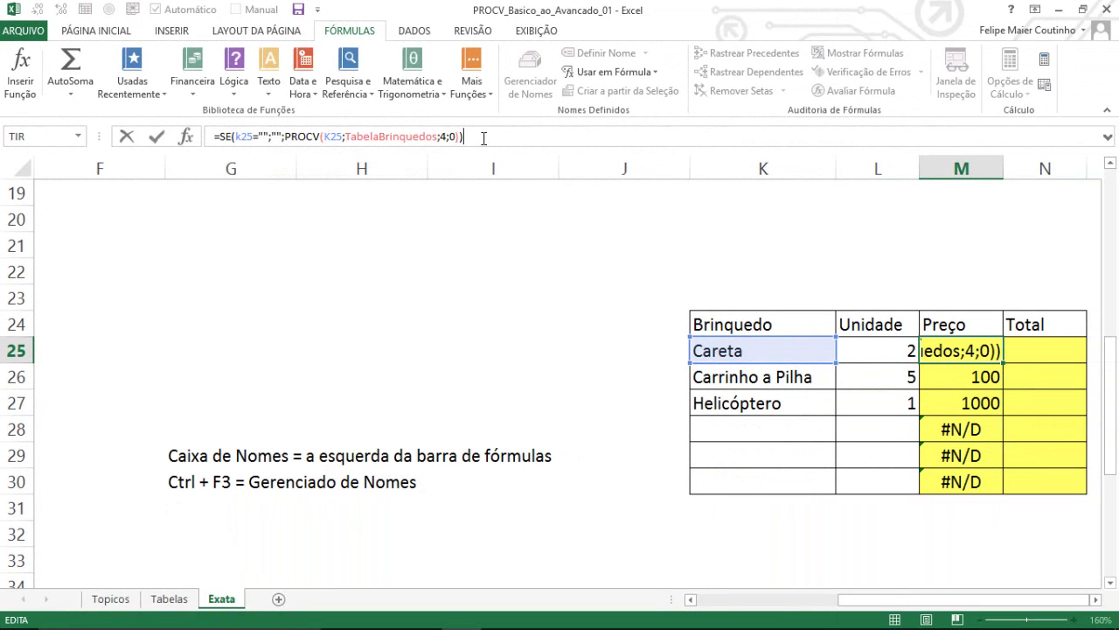
key("Return")
key("Up")
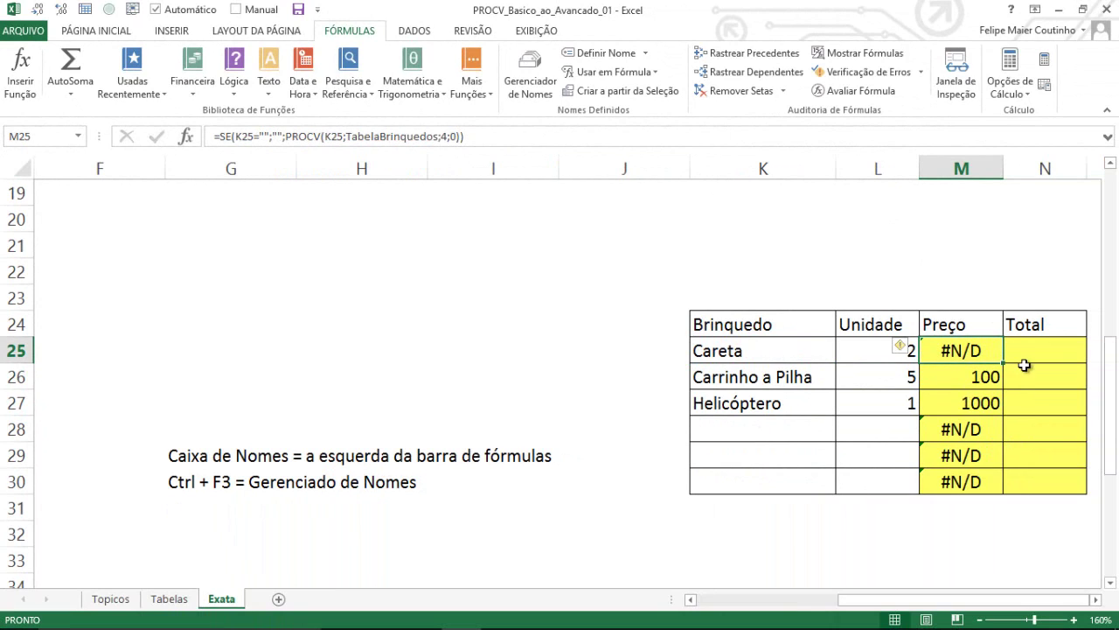
Step: Fill the M25 SE formula down to M30 and compare M28:M30 with the empty toy cells K28:K30
left_click_drag(1004, 362, 994, 487)
left_click_drag(972, 427, 972, 490)
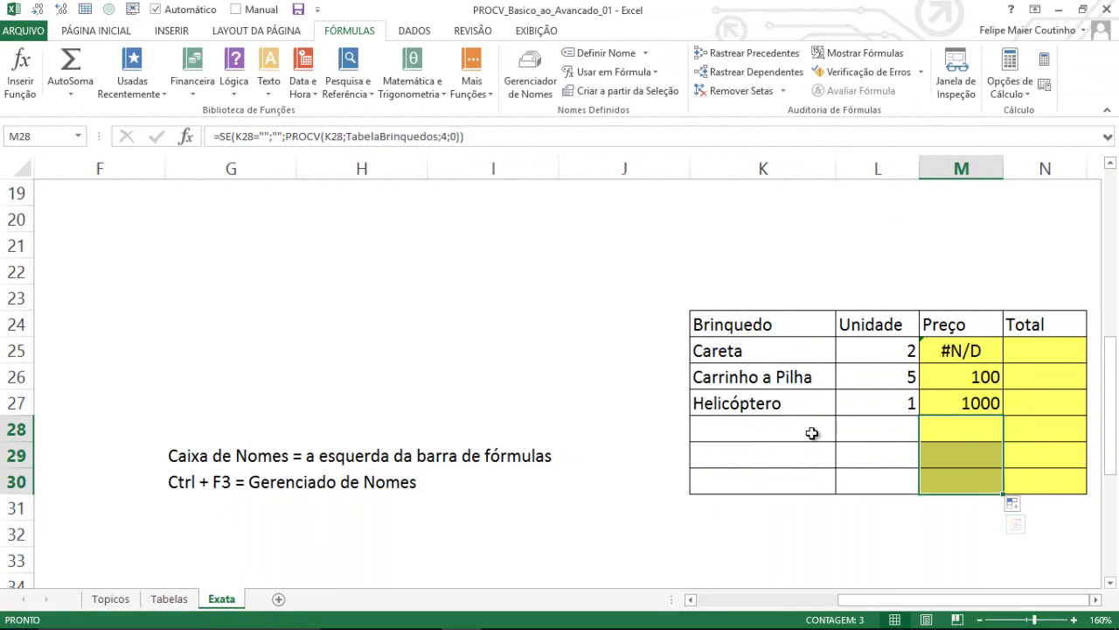
left_click_drag(812, 430, 822, 470)
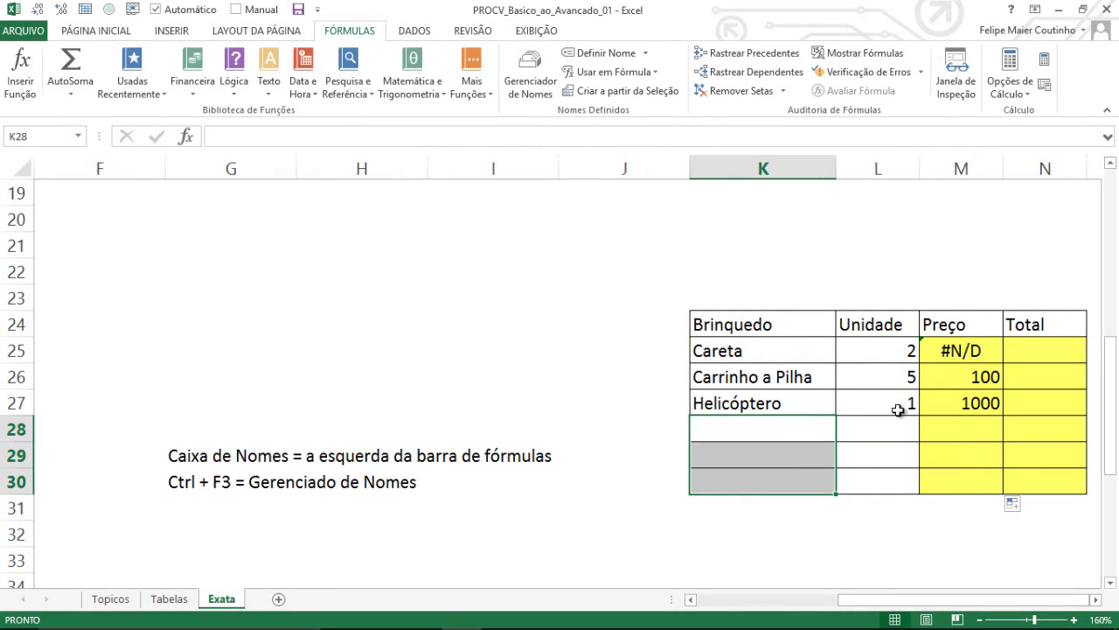
Step: Correct the toy name in K25 to Carreta
left_click(738, 352)
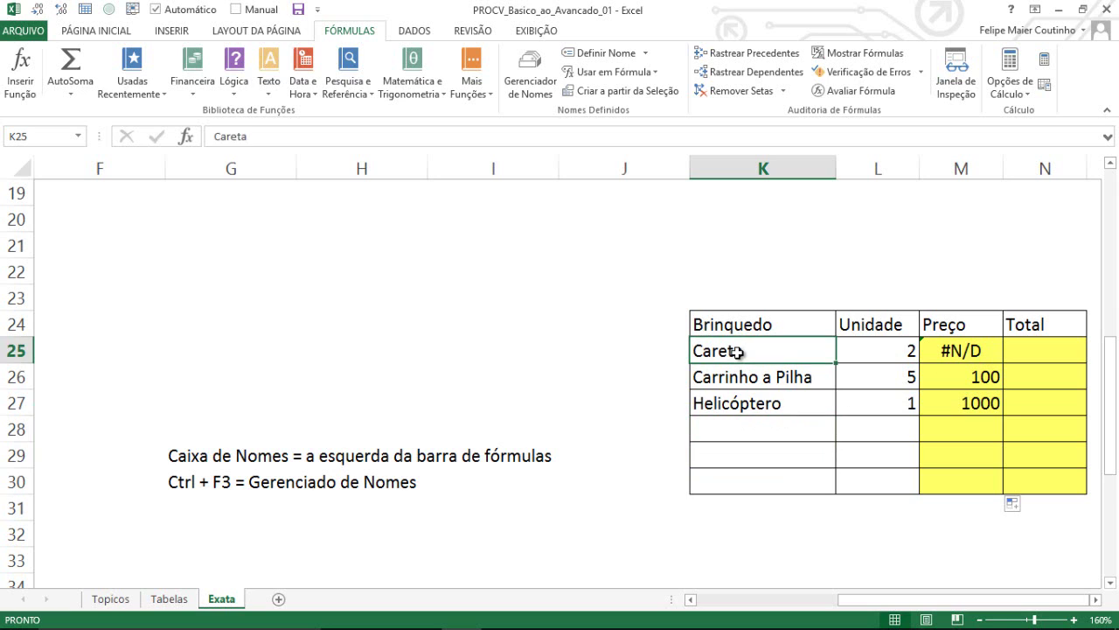
double_click(737, 351)
type("t")
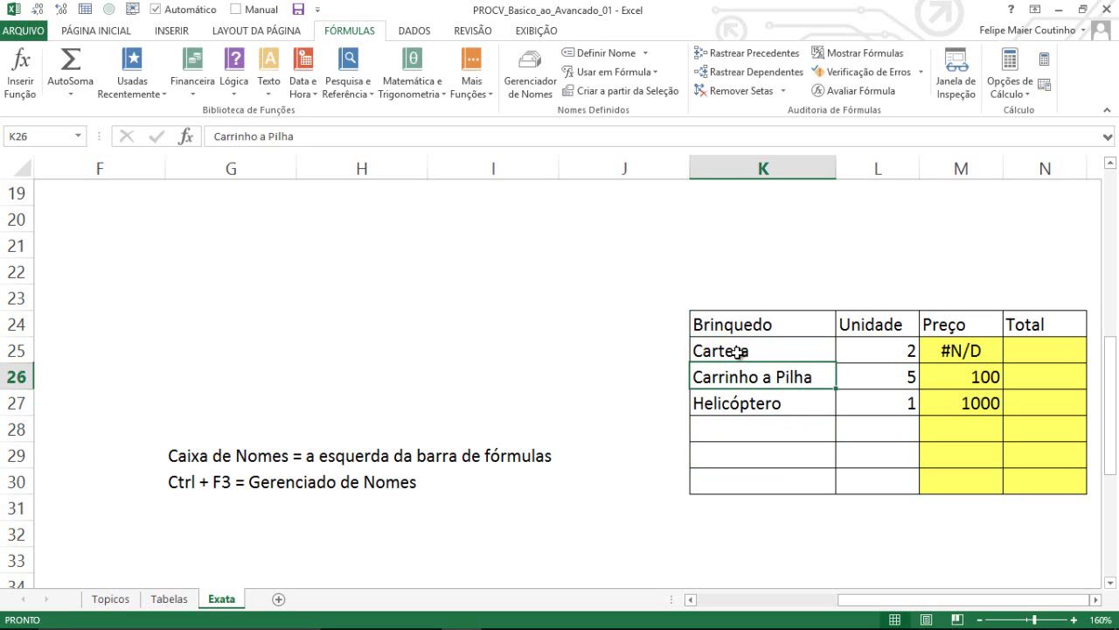
key("Return")
double_click(737, 351)
key("Left")
key("BackSpace")
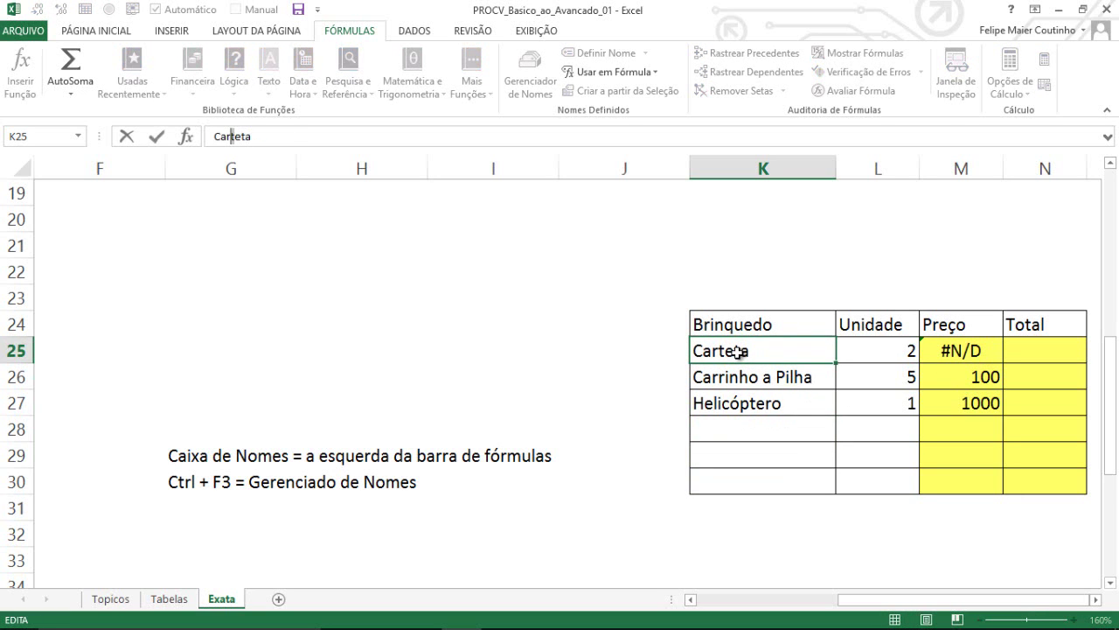
type("r")
key("Tab")
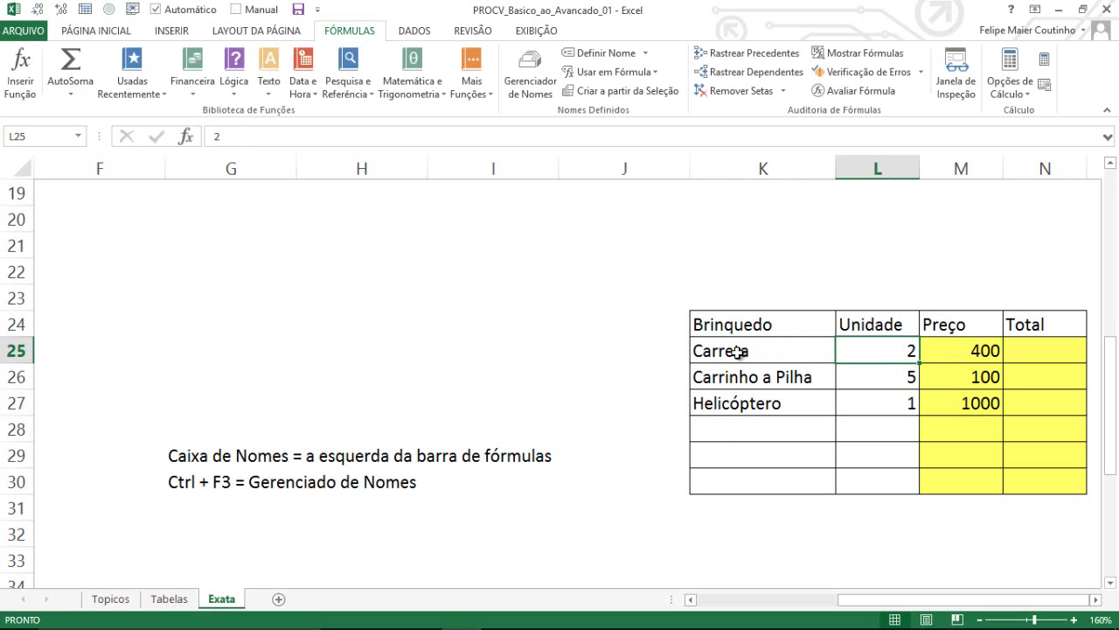
Step: Enter the total formula =M25*L25 in N25 and fill it down to N30
key("Tab")
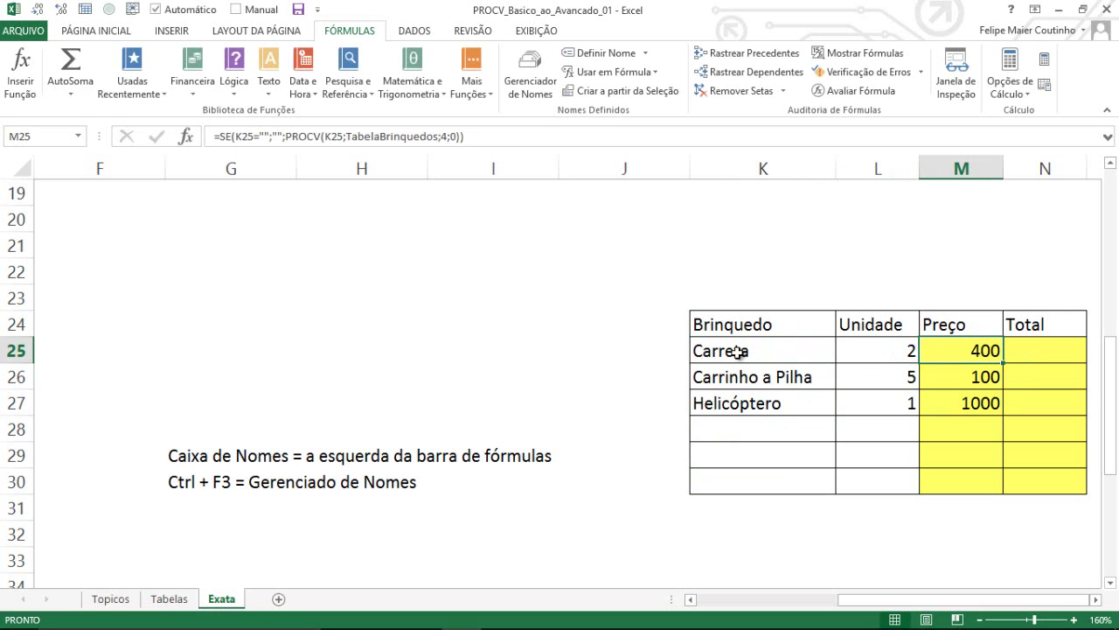
key("Tab")
type("-=")
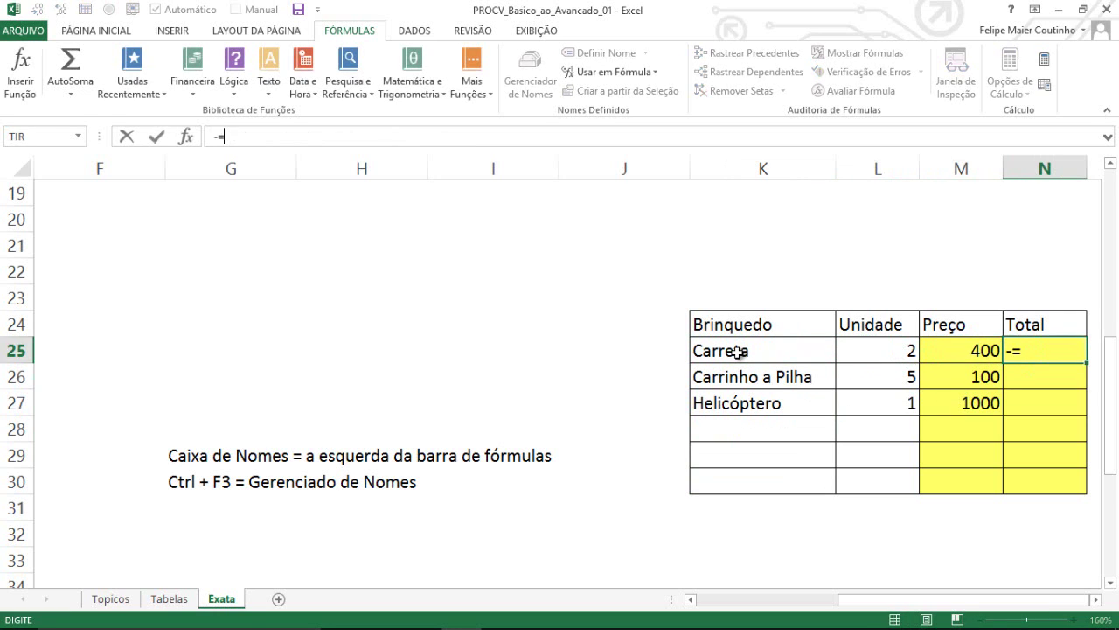
key("Escape")
type("=")
key("Left")
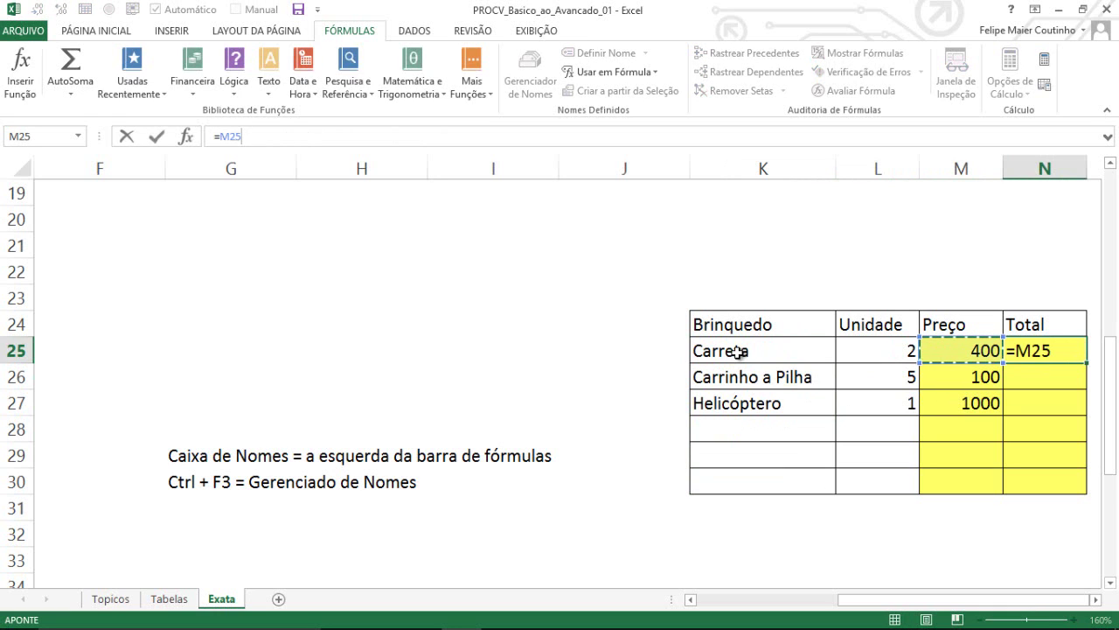
type("&")
key("BackSpace")
type("*")
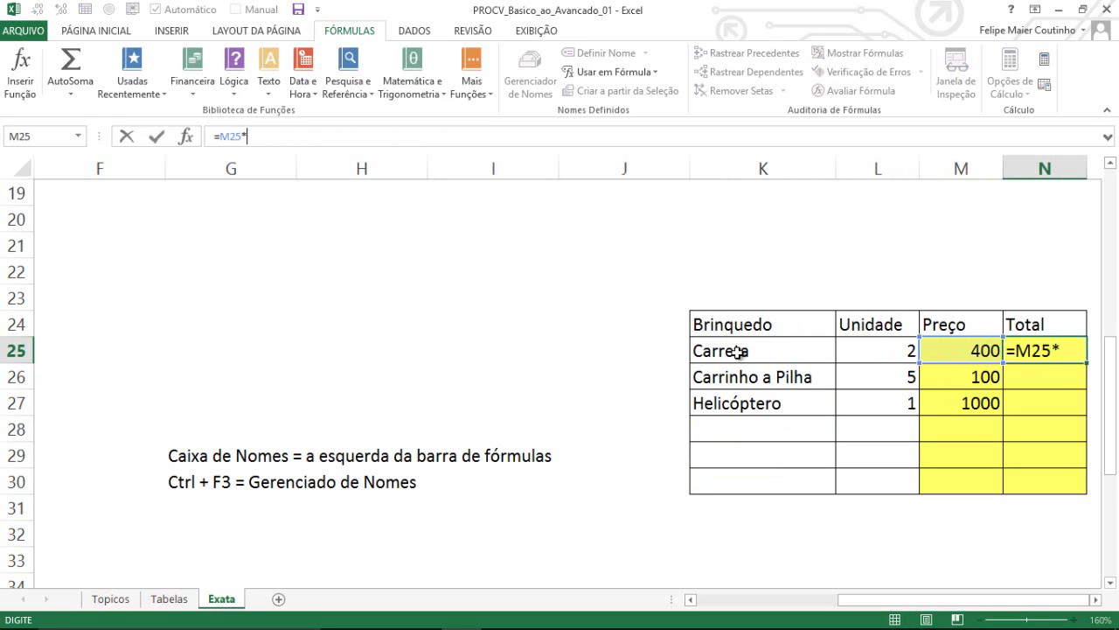
key("Left")
key("Left")
key("Return")
key("Up")
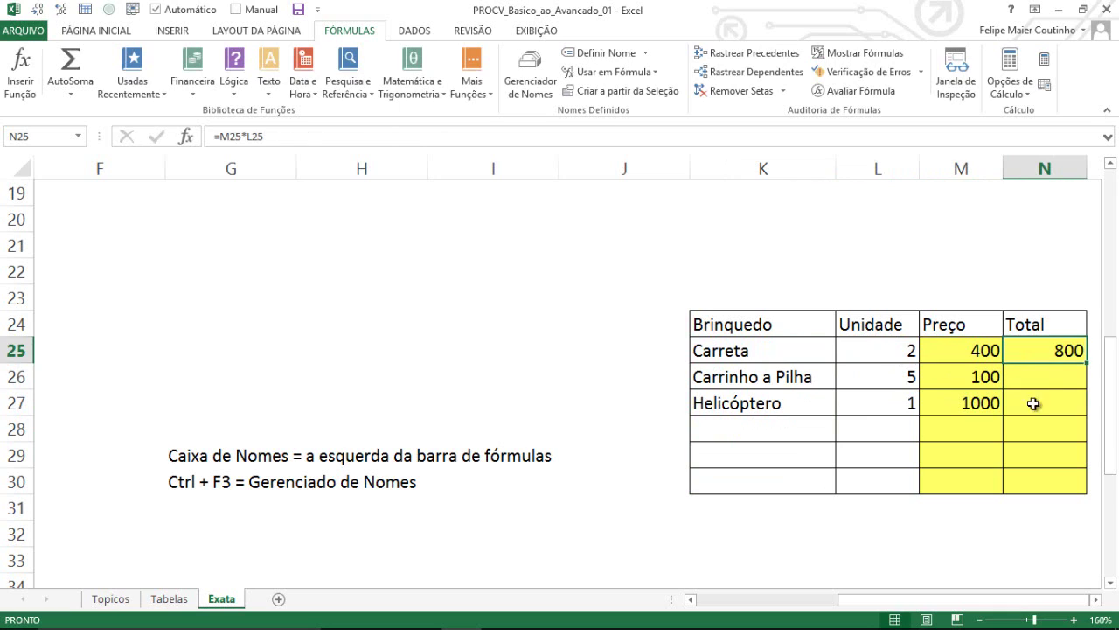
double_click(1089, 362)
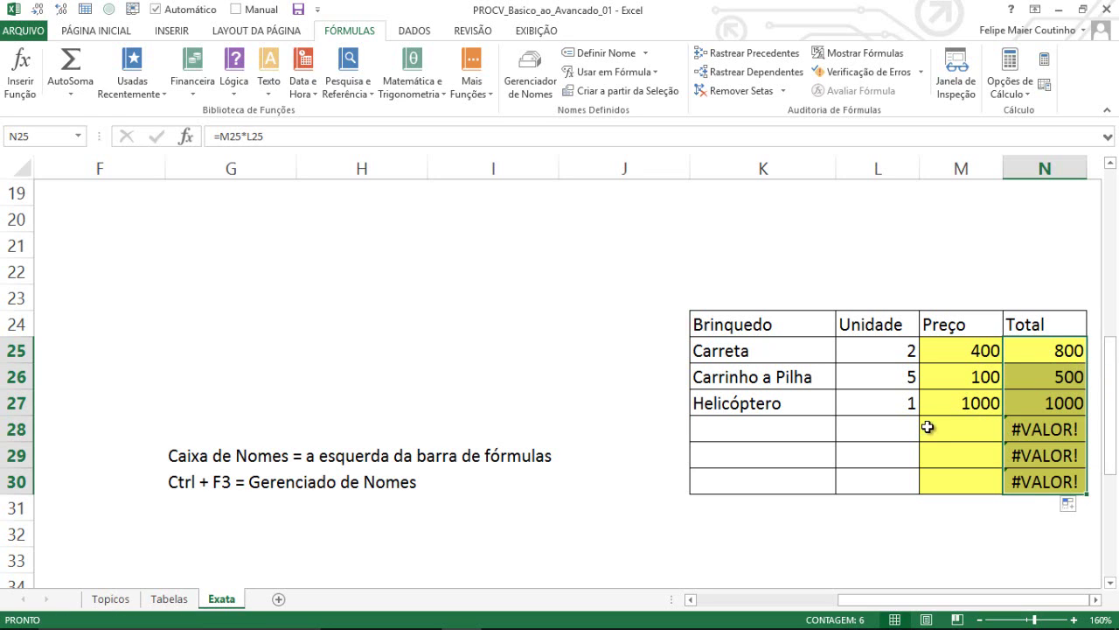
Step: Replace the "" value if true in the M28 SE formula with 0 and check the total in N28
left_click(1015, 430)
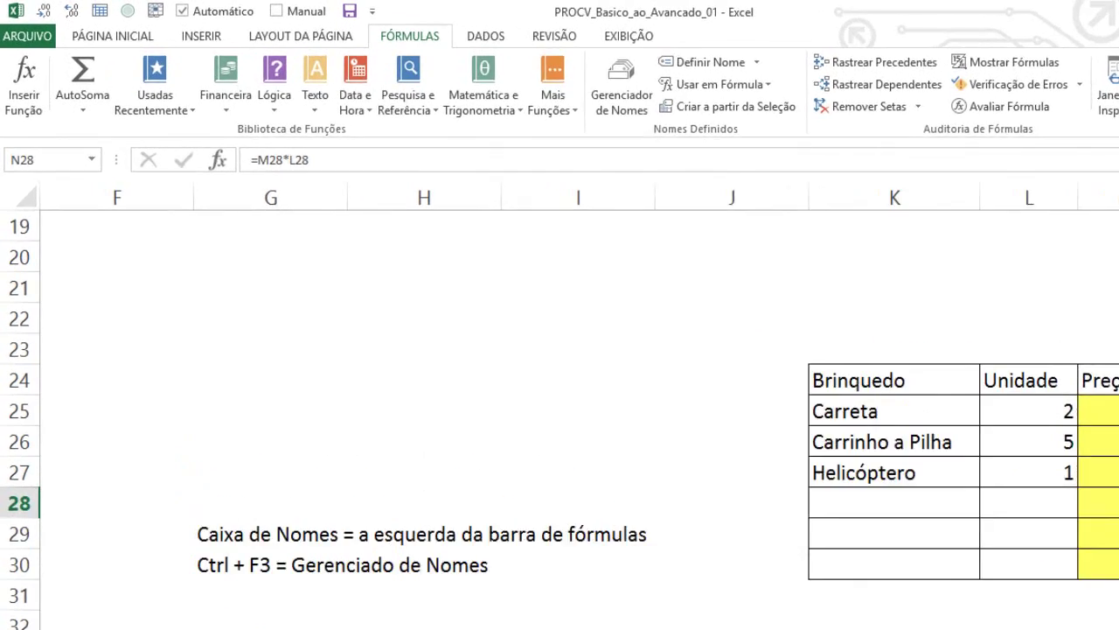
key("Left")
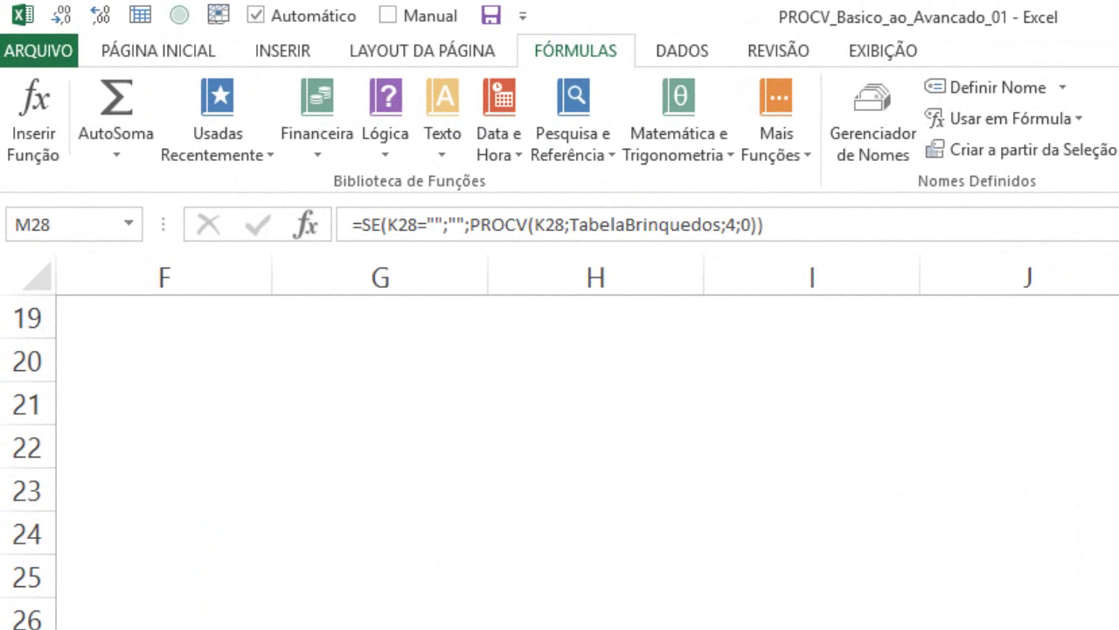
left_click(724, 225)
left_click(590, 225)
left_click(446, 224)
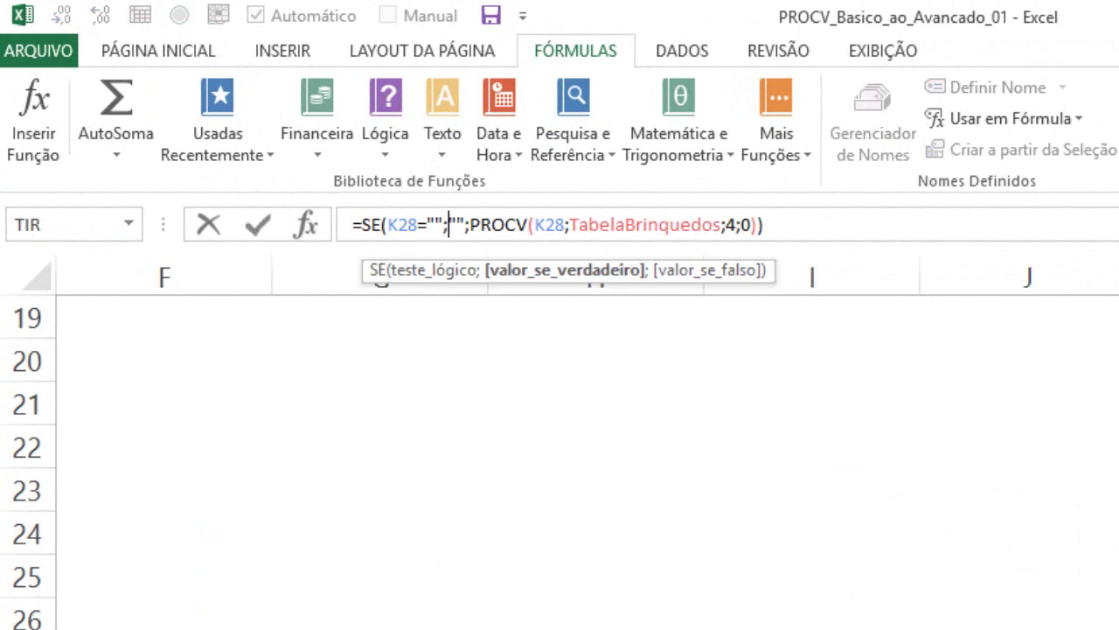
double_click(449, 224)
left_click(743, 225)
left_click(600, 224)
left_click(456, 225)
double_click(455, 225)
type("0")
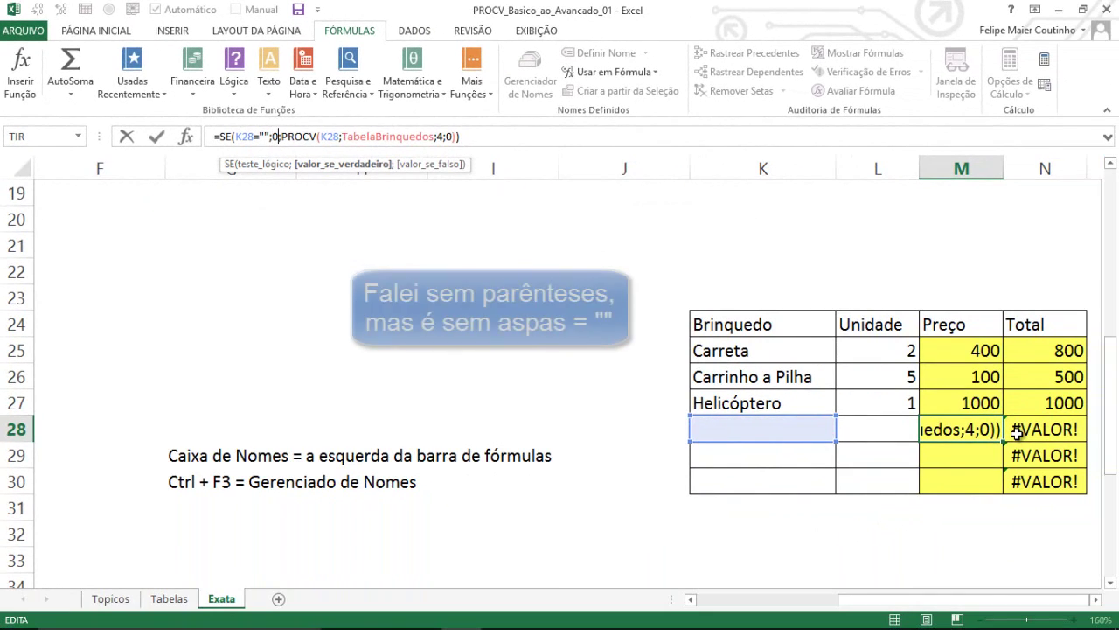
key("Return")
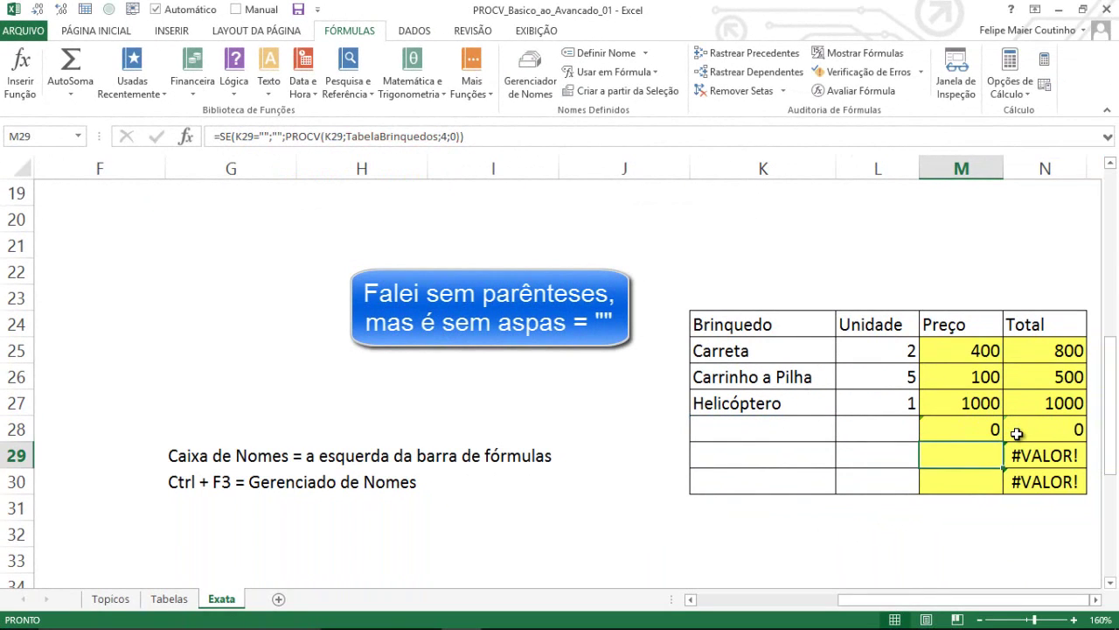
left_click(1017, 434)
key("Right")
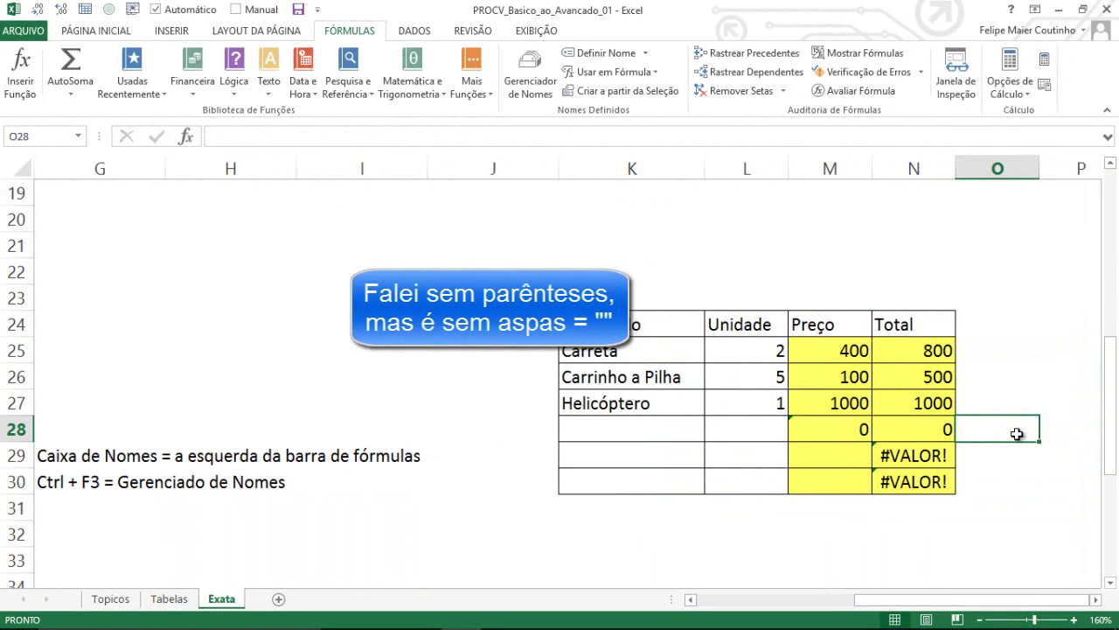
Step: Restore the M28 price formula by copying the one from M27 over it
key("Left")
key("Left")
key("Up")
key("ctrl+c")
key("Down")
key("ctrl+v")
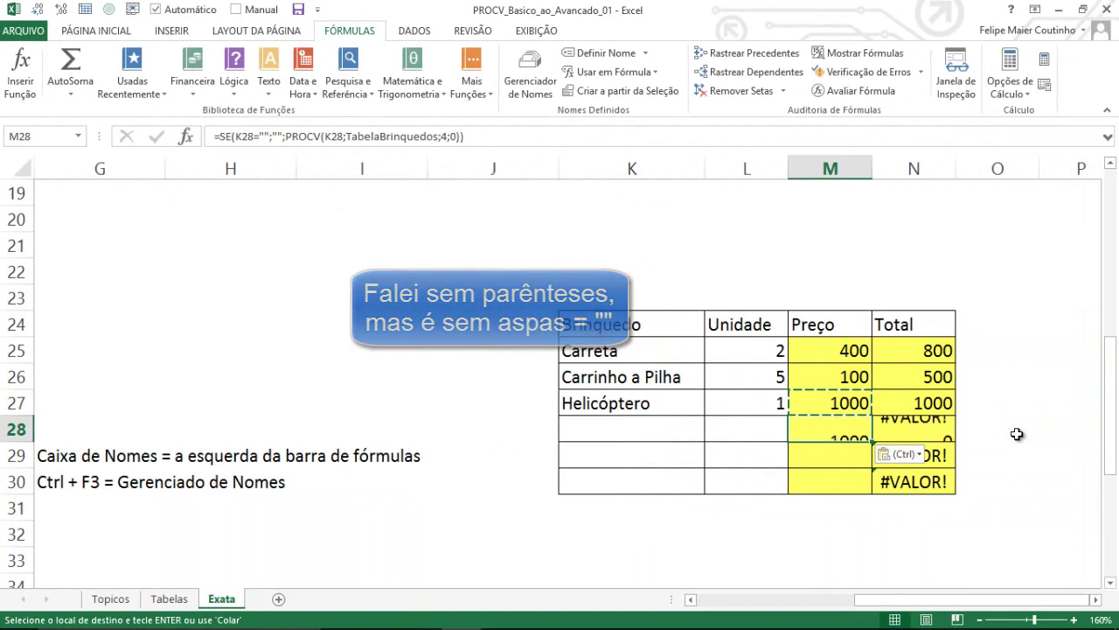
Step: Review the total cells N28:N30 beside the empty prices, and return to the tables starting in column A
key("Right")
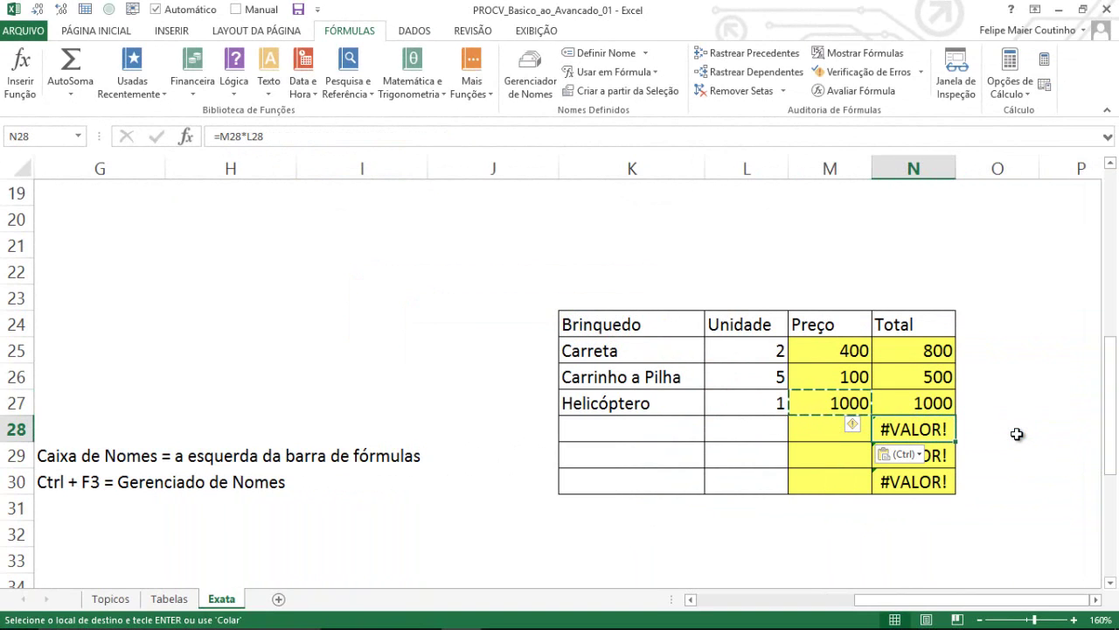
key("shift+Down")
key("shift+Down")
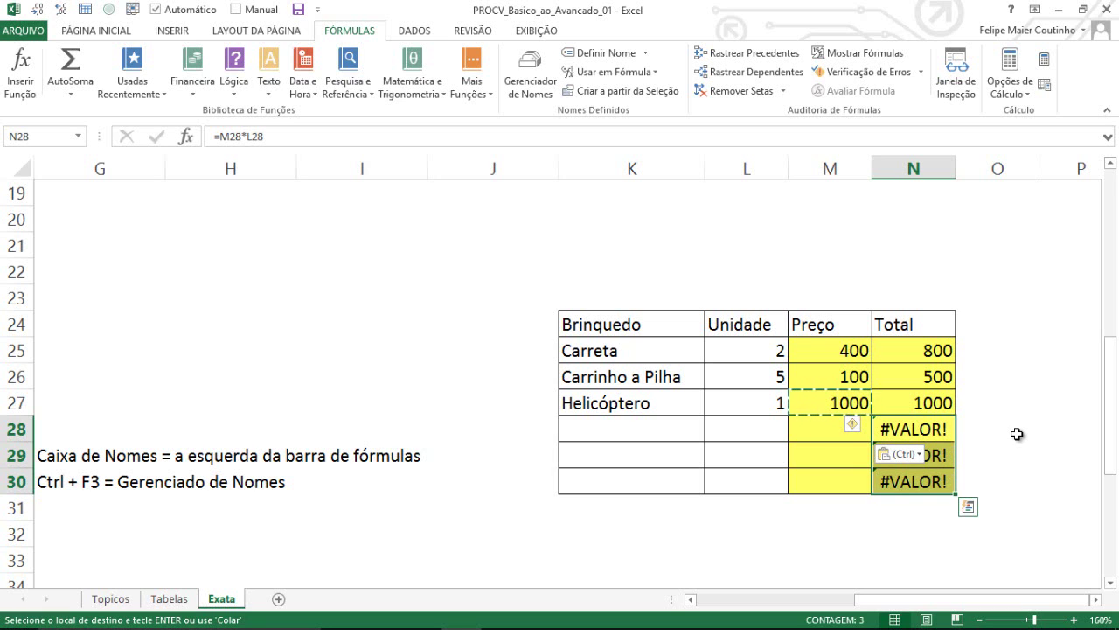
key("Home")
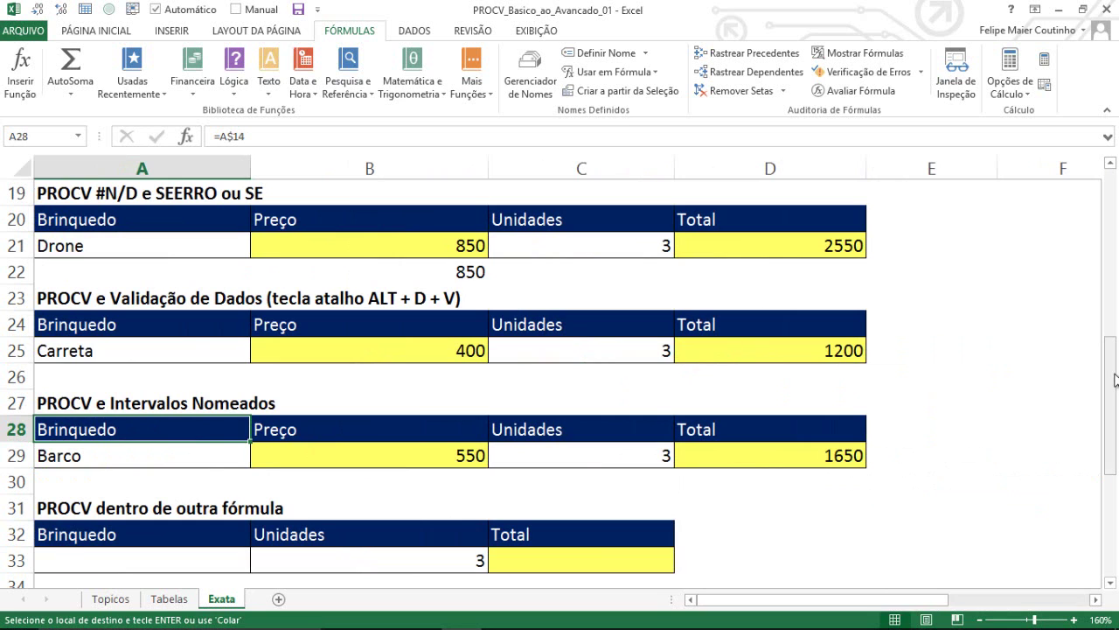
Step: Set the data validation of the empty toy cell A33, under PROCV dentro de outra fórmula, to allow a Lista
left_click_drag(1115, 379, 1086, 482)
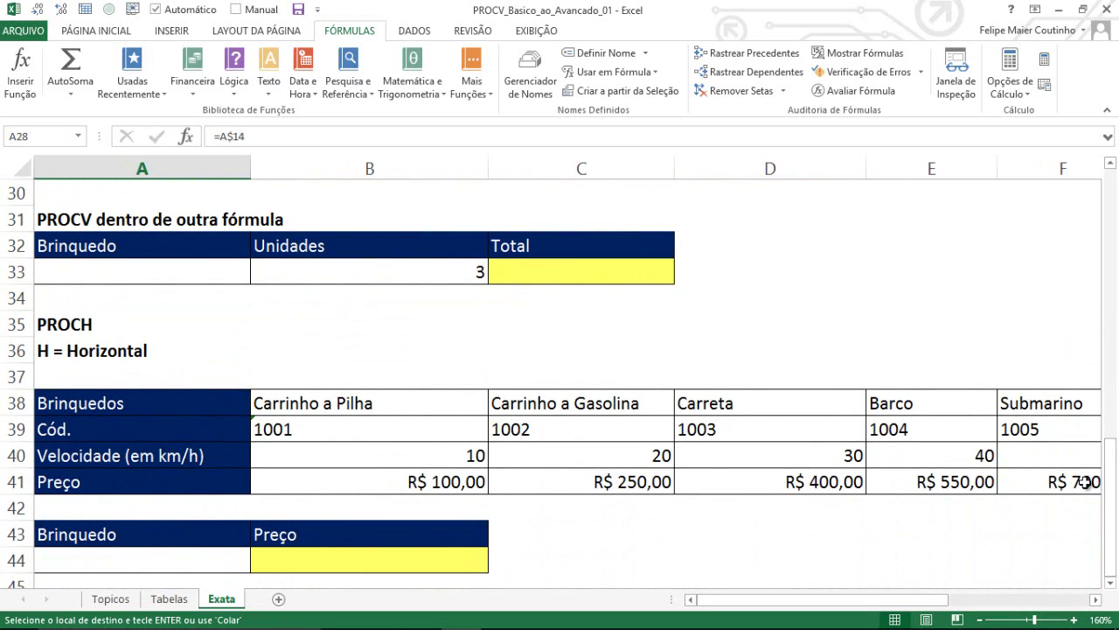
left_click(50, 223)
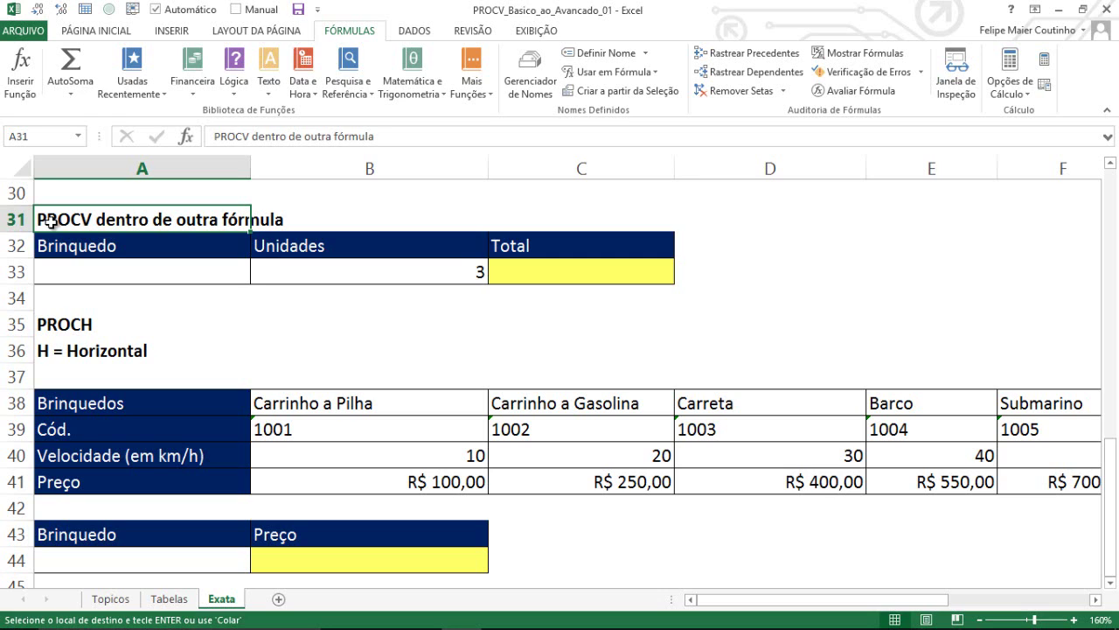
key("Down")
key("Down")
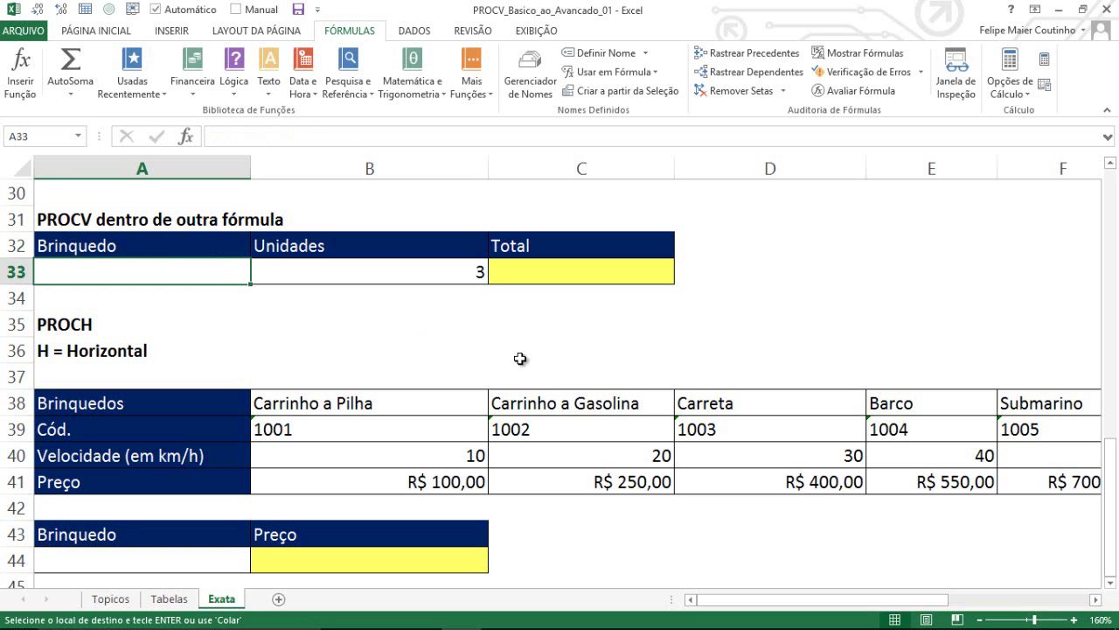
left_click_drag(1113, 475, 1117, 371)
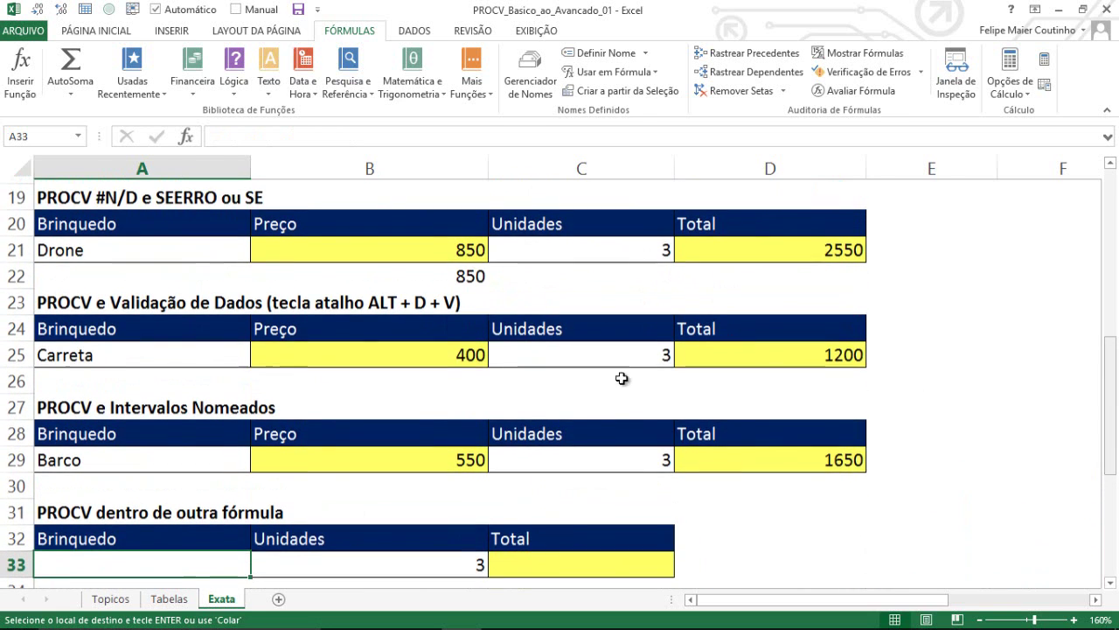
key("alt")
key("d")
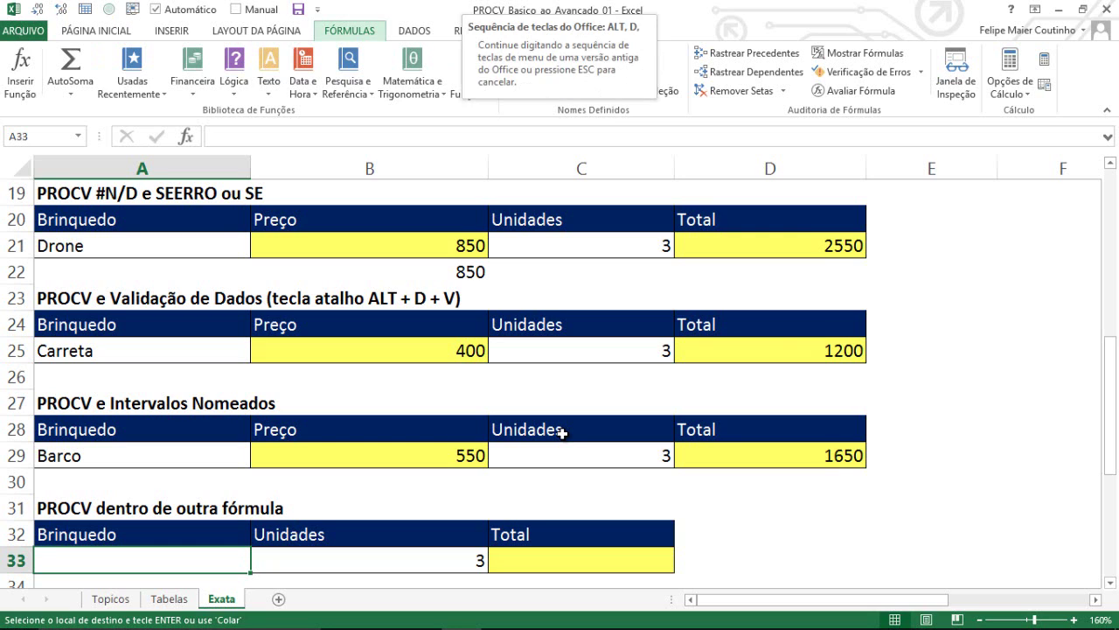
key("v")
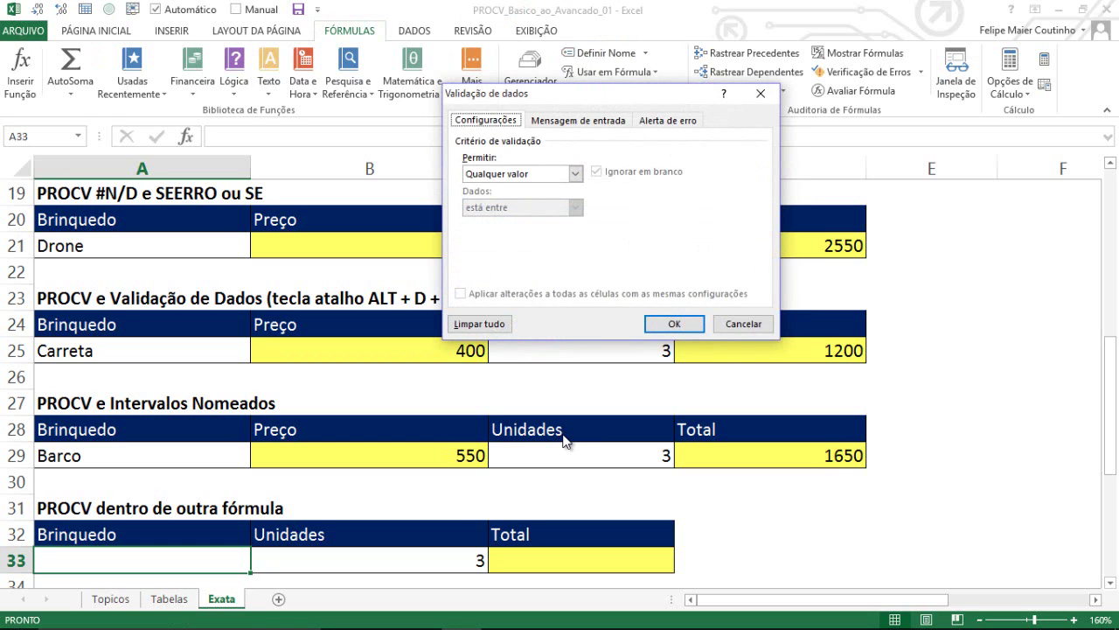
left_click(522, 175)
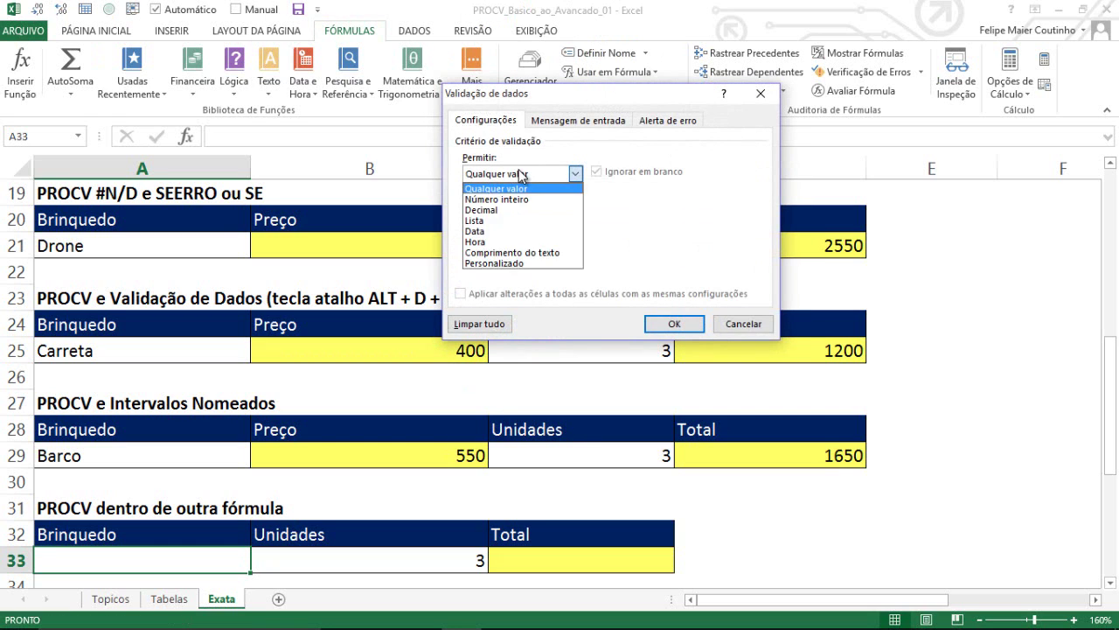
left_click(487, 221)
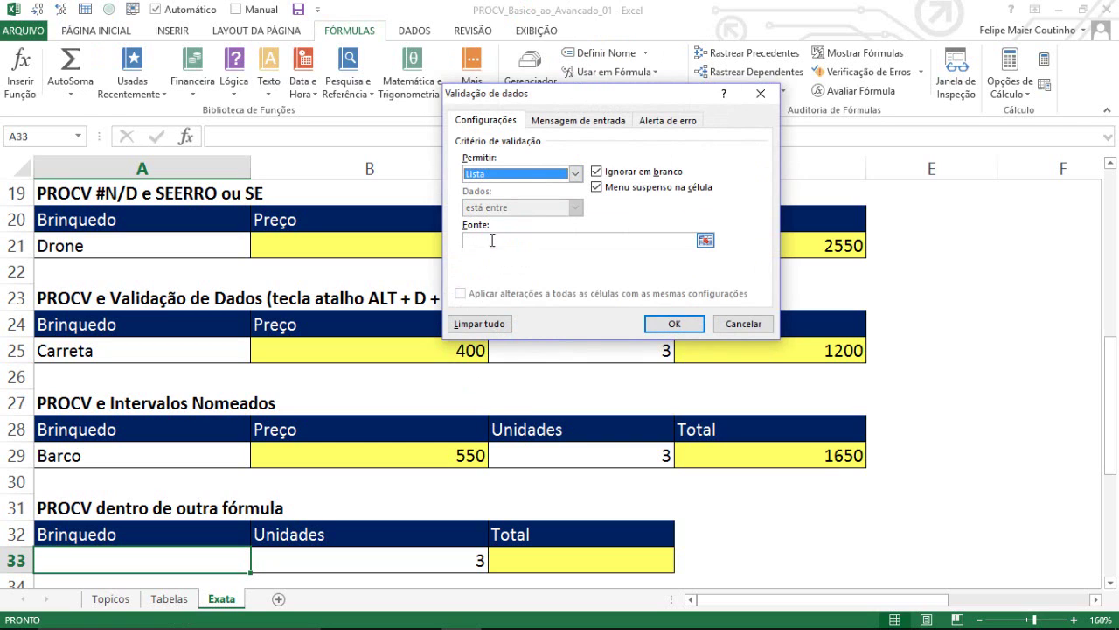
Step: Use the named range ListaBrinquedos as the source of A33's validation list and apply the validation
left_click(492, 240)
key("F3")
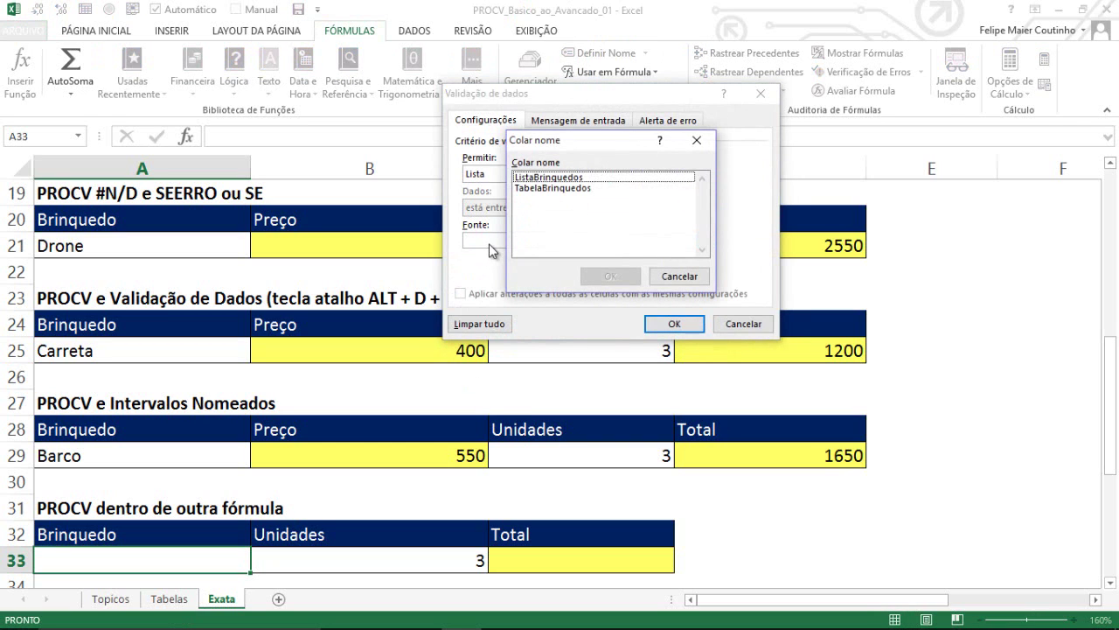
left_click(554, 178)
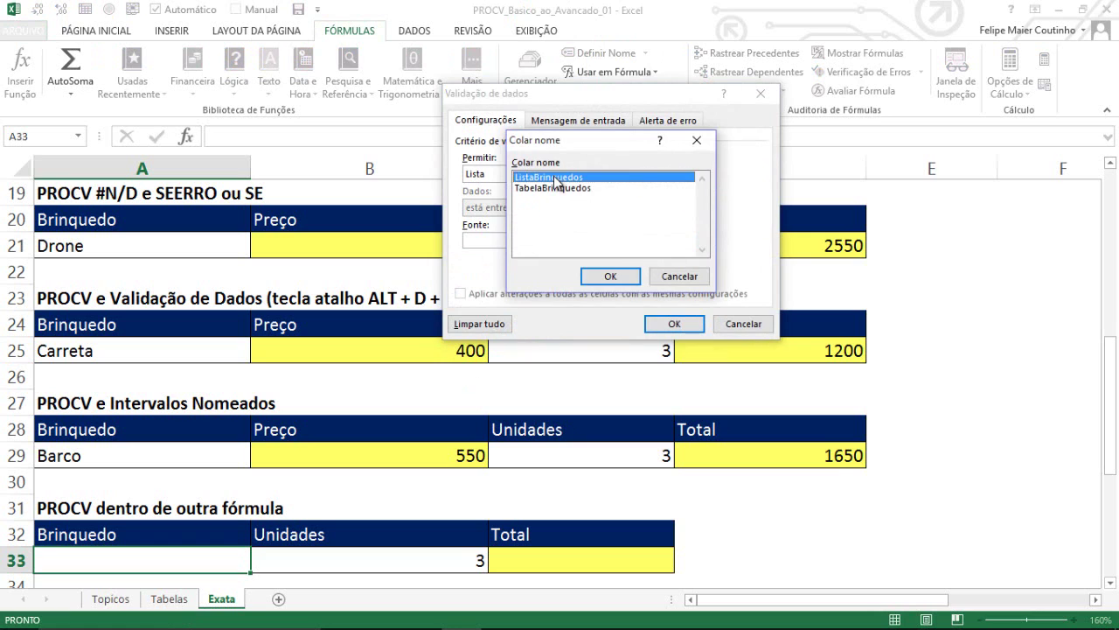
double_click(555, 179)
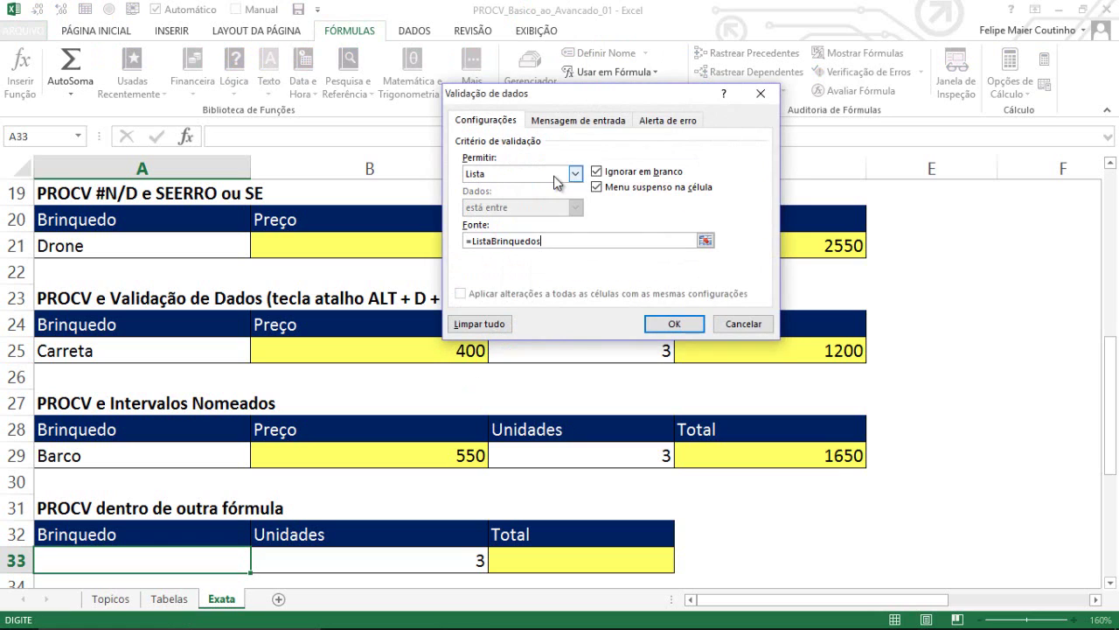
left_click(667, 322)
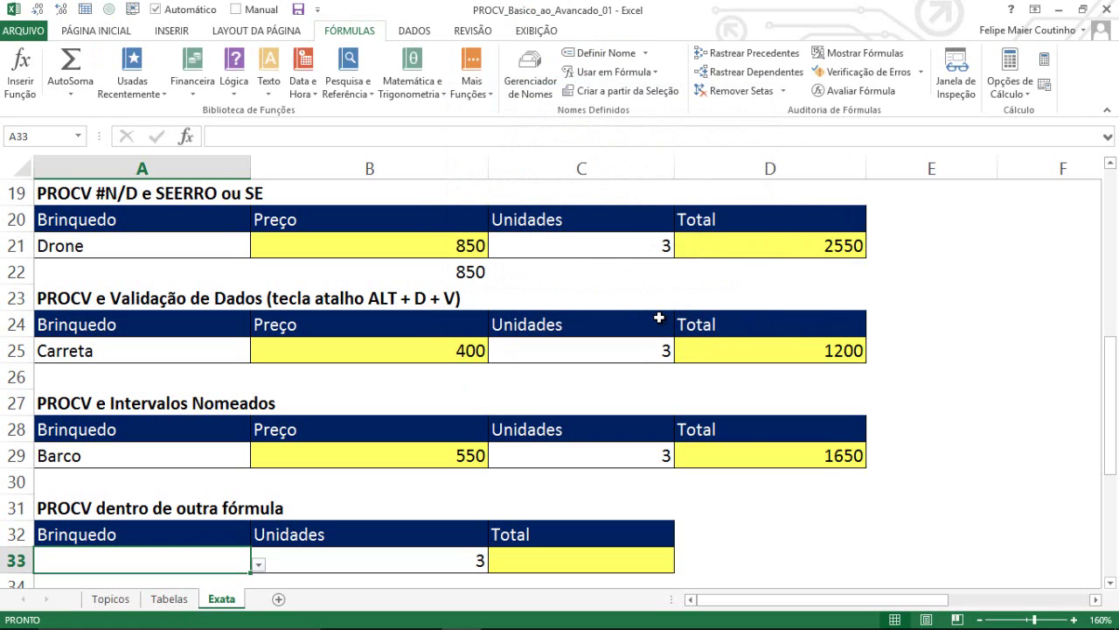
Step: Examine how the Barco row separates the PROCV price in B29, the units in C29 and the total formula in D29
key("Right")
key("Right")
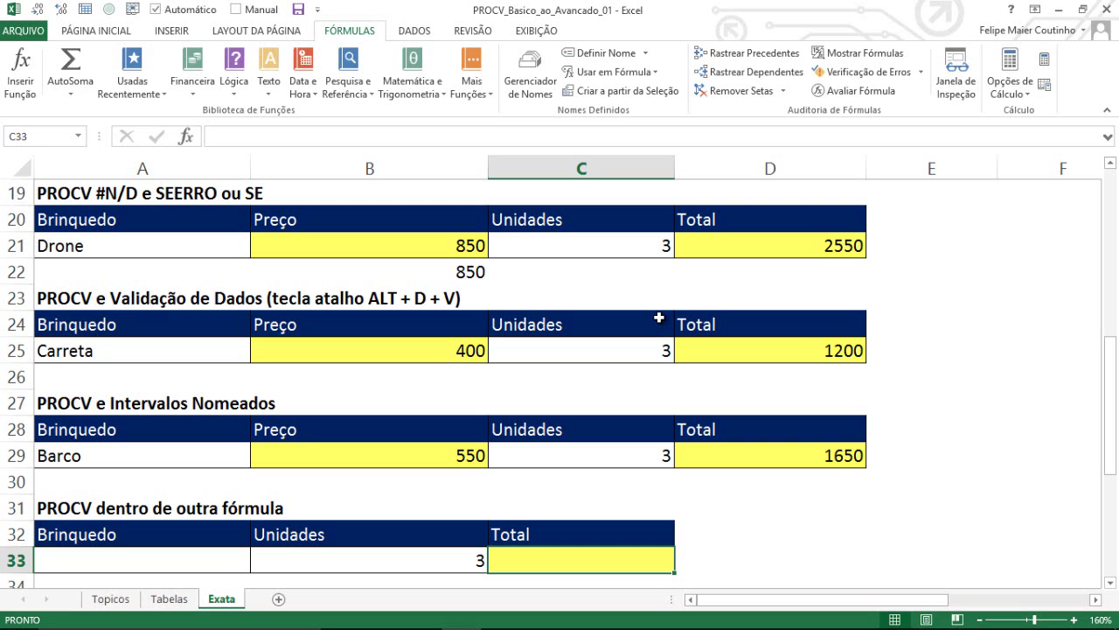
key("Up")
key("Up")
key("Up")
key("Up")
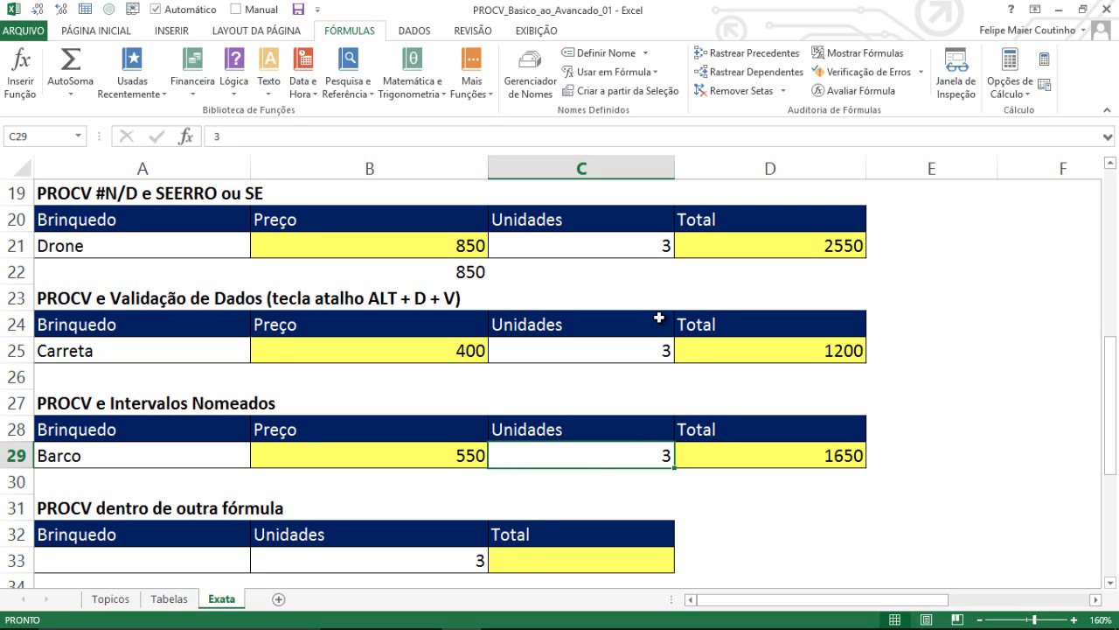
key("Left")
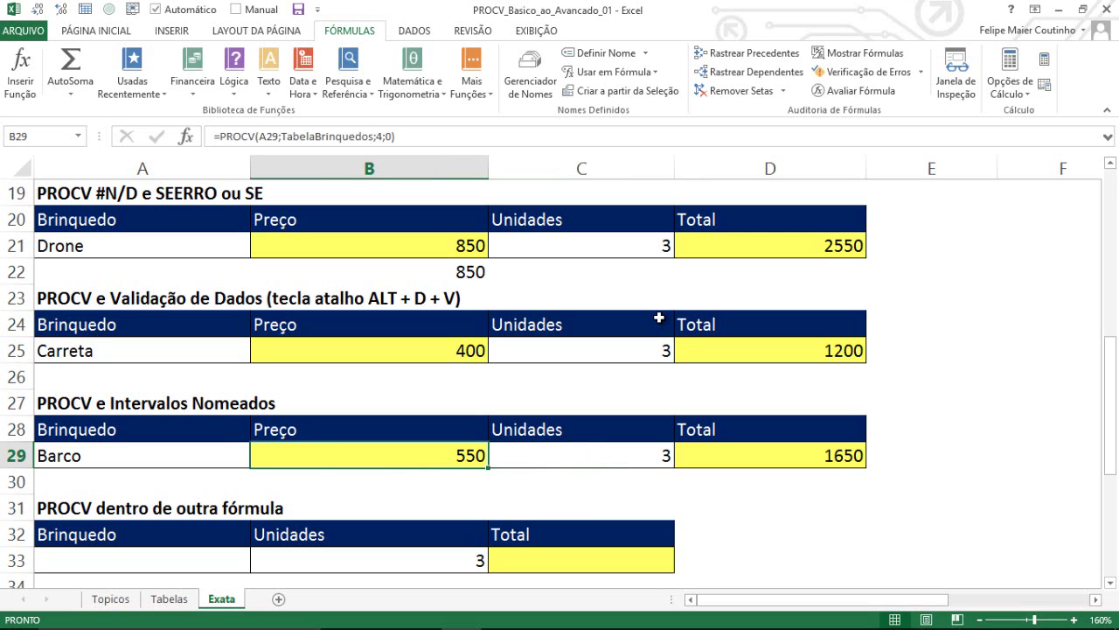
key("Right")
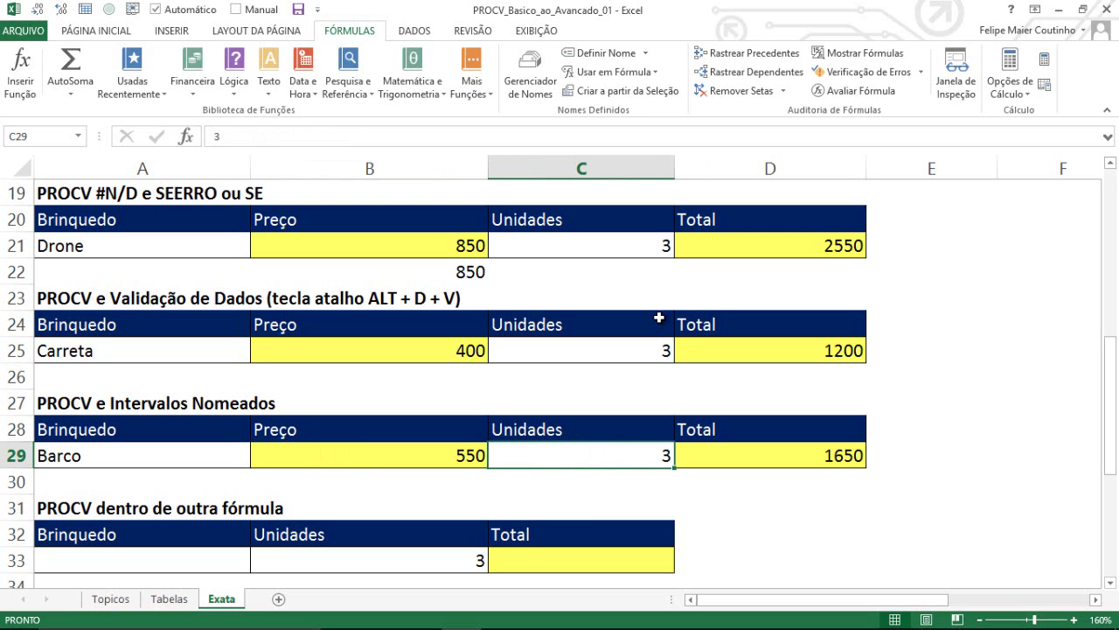
key("Right")
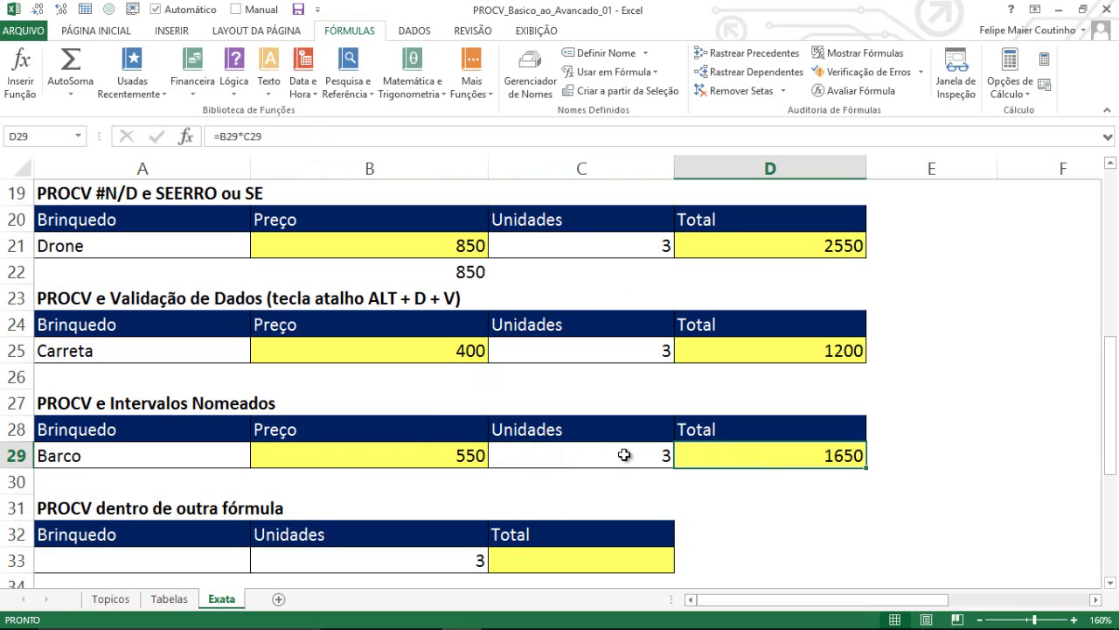
key("F2")
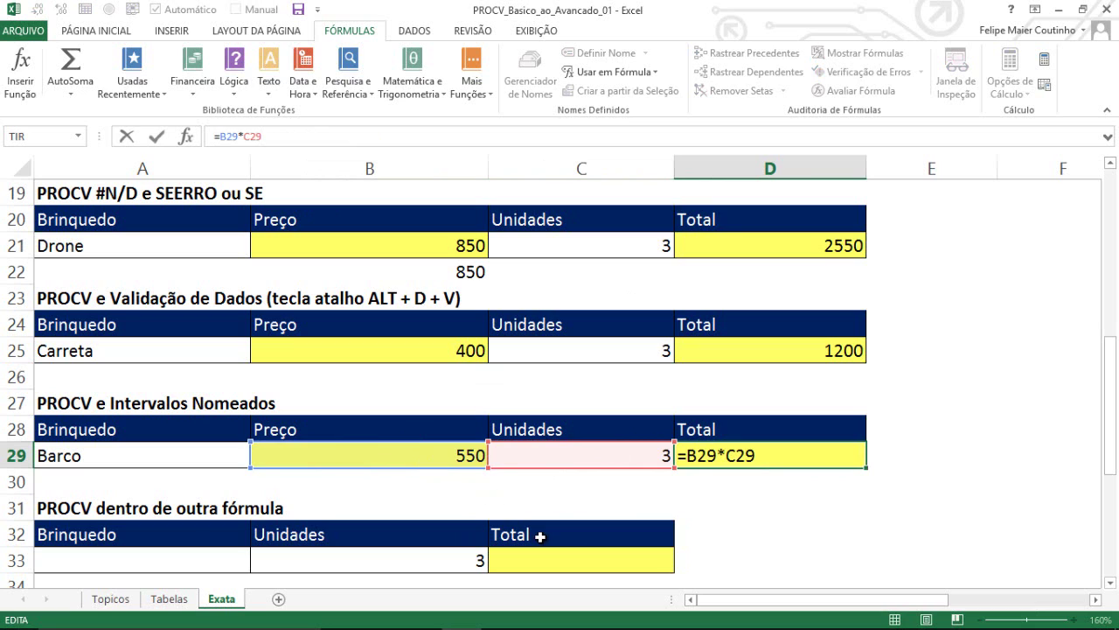
key("ctrl+Return")
Step: Choose Submarino from the dropdown list in toy cell A33
left_click(175, 555)
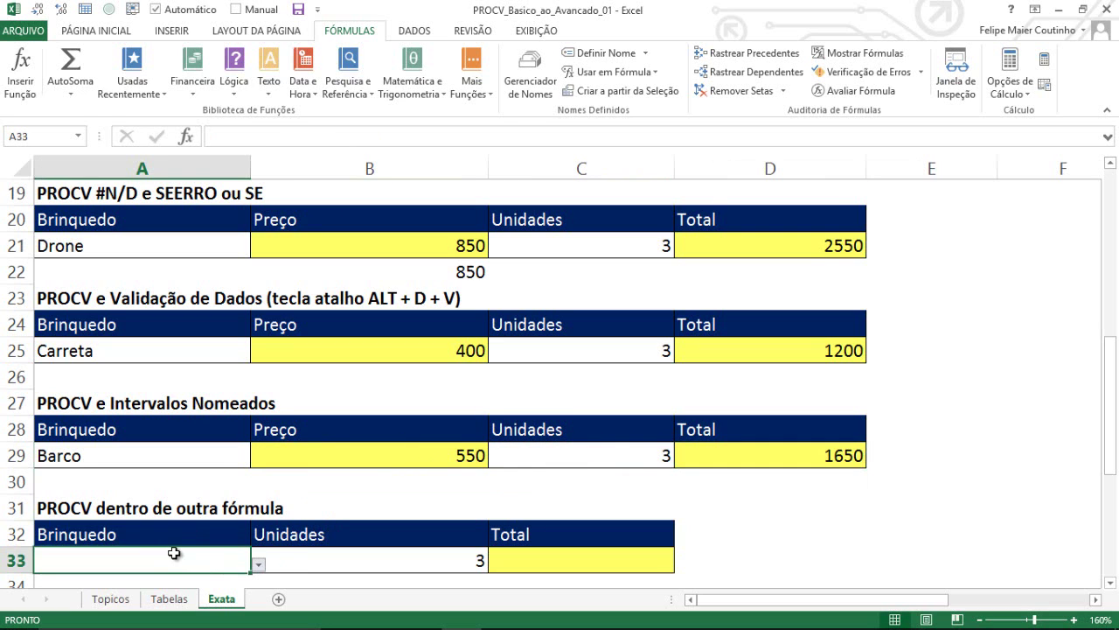
key("alt+Down")
key("Down")
key("Down")
key("Down")
key("Down")
key("Down")
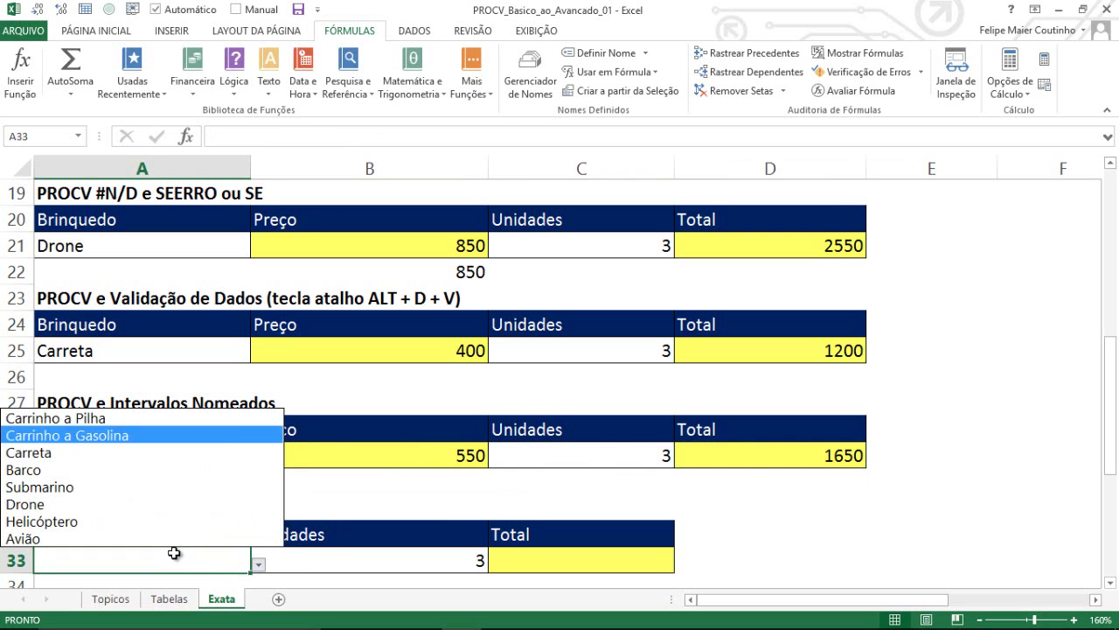
key("Return")
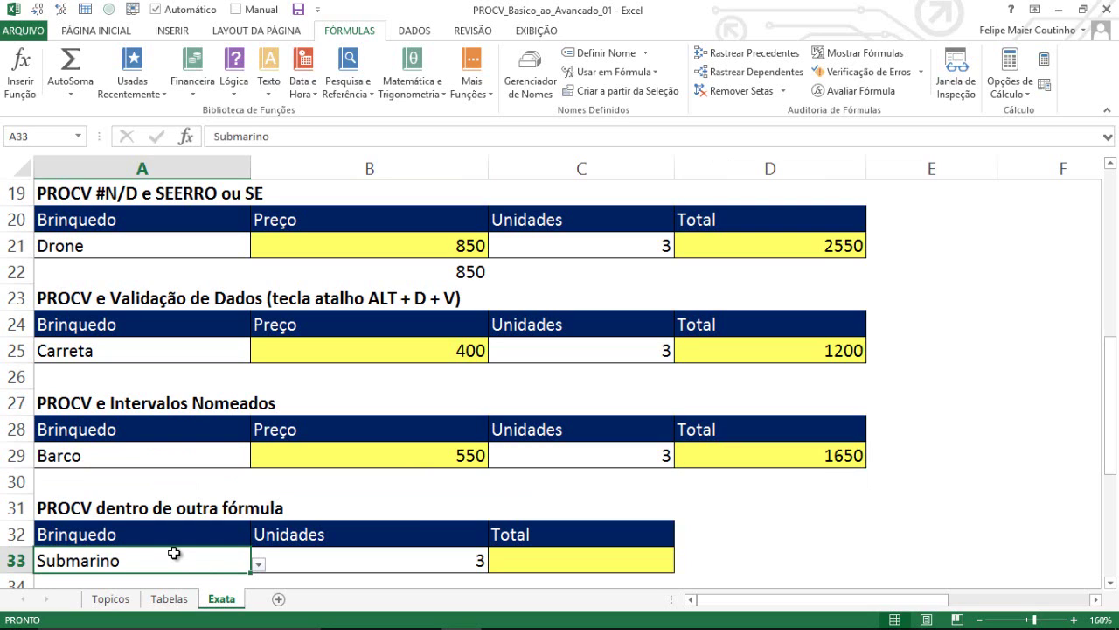
Step: Begin a PROCV formula in total cell C33 with A33 as the lookup value
key("Right")
key("Right")
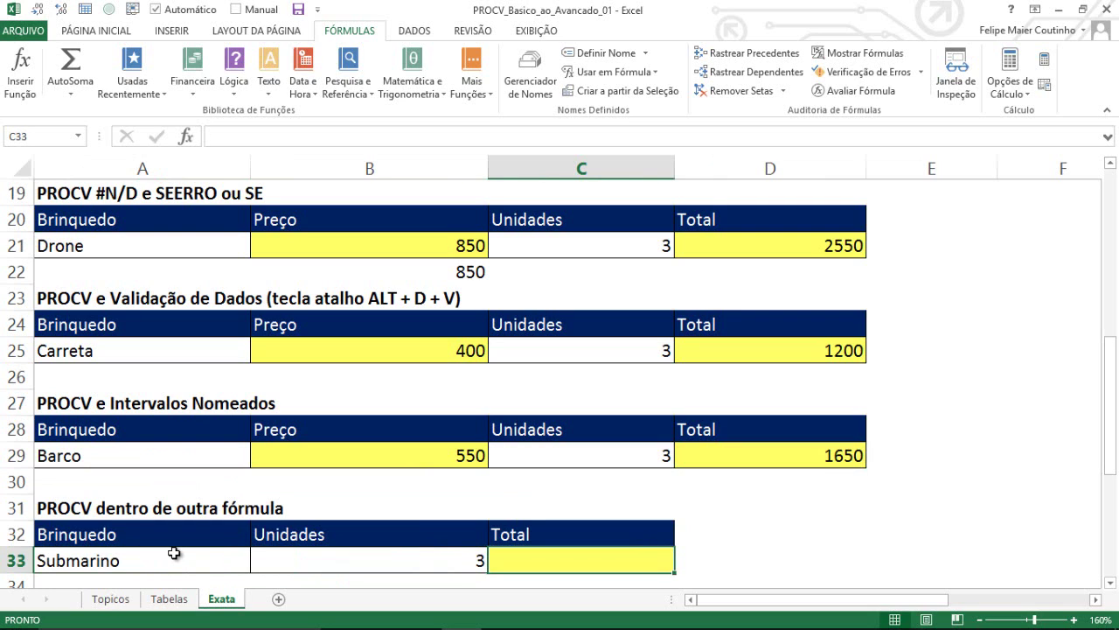
type("=v")
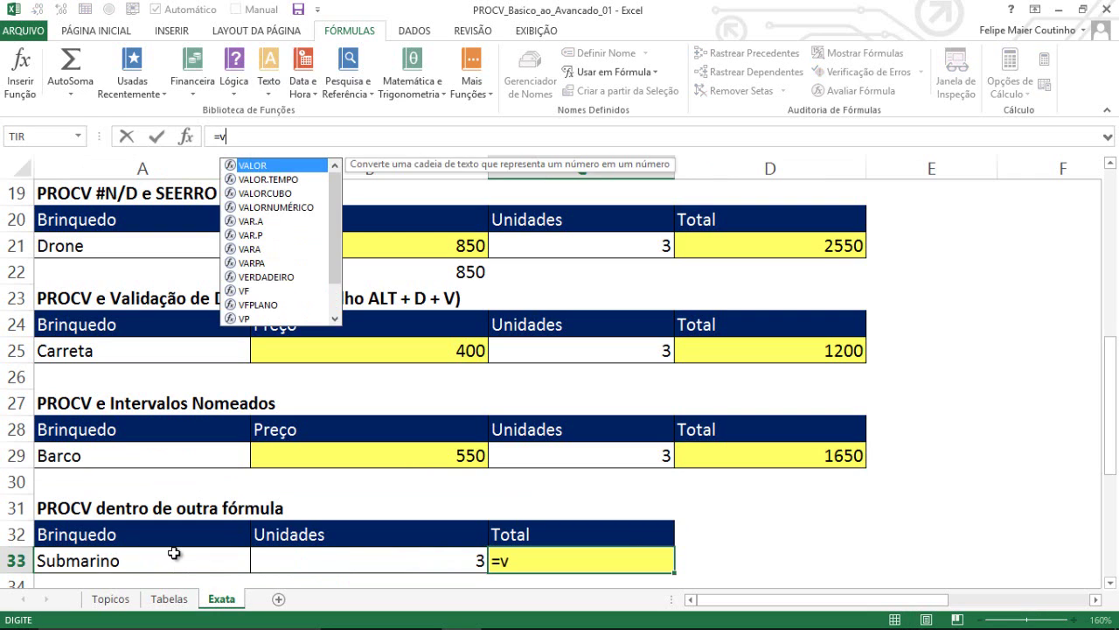
key("BackSpace")
type("proc")
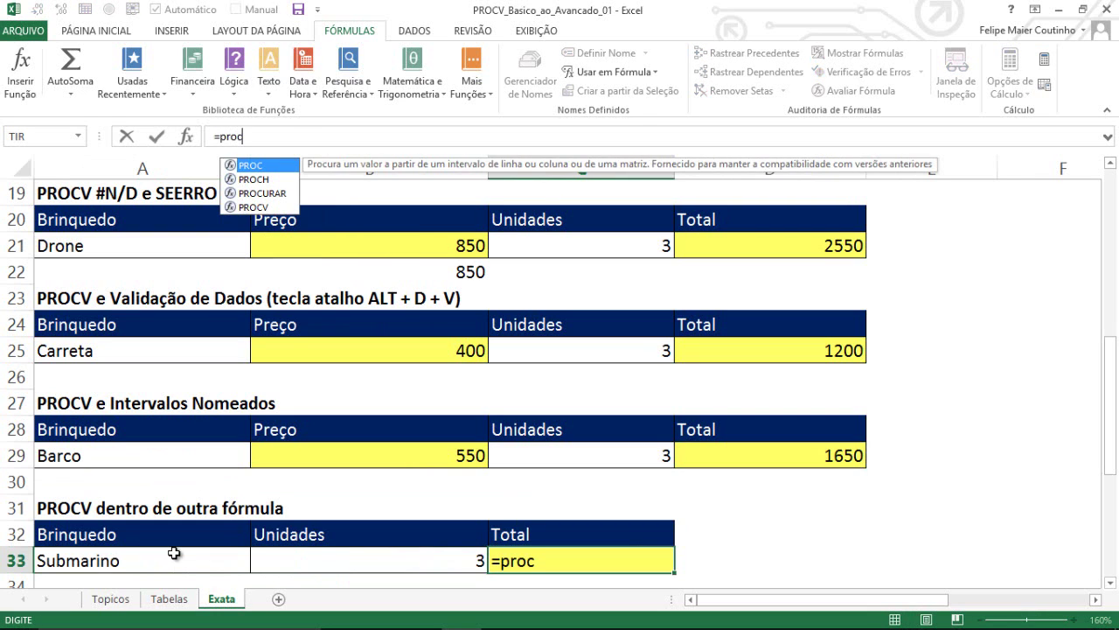
key("Down")
key("Down")
key("Down")
key("Tab")
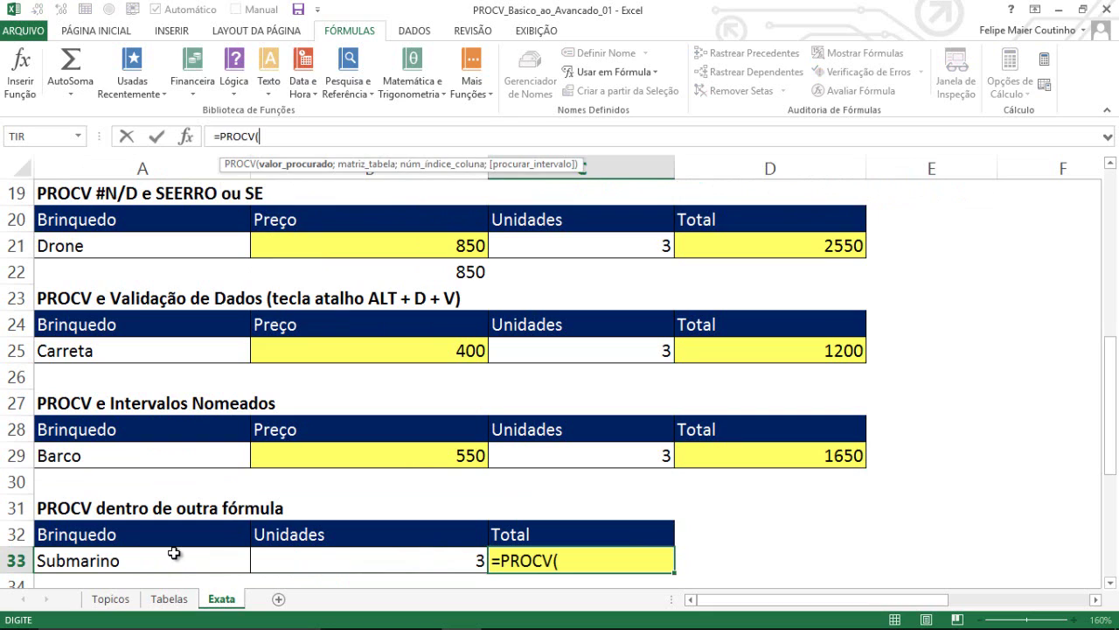
left_click(174, 553)
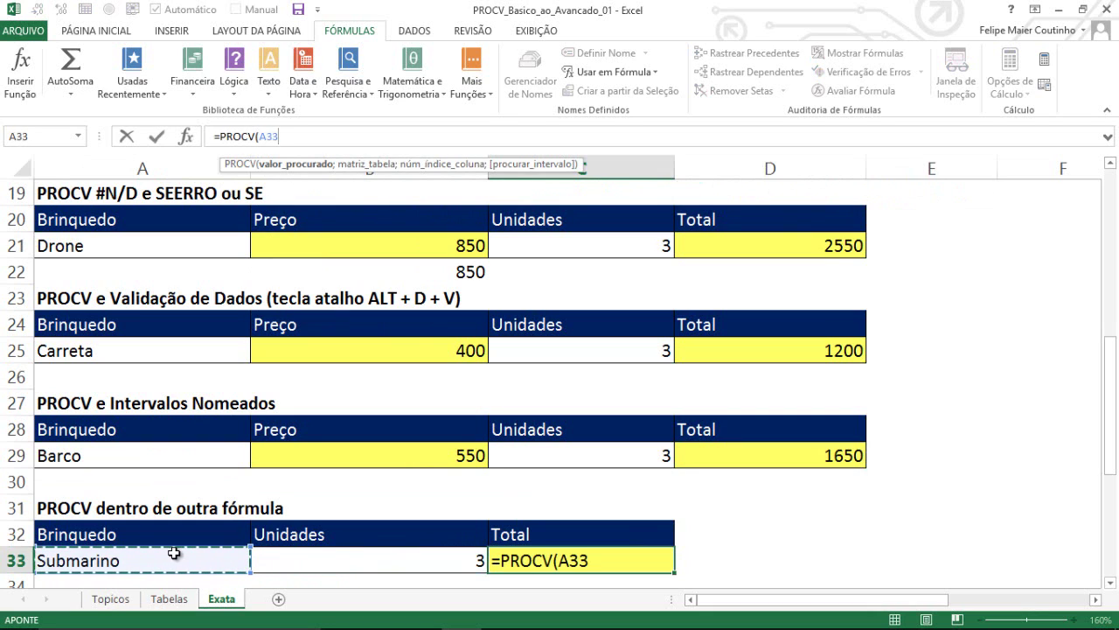
type(";")
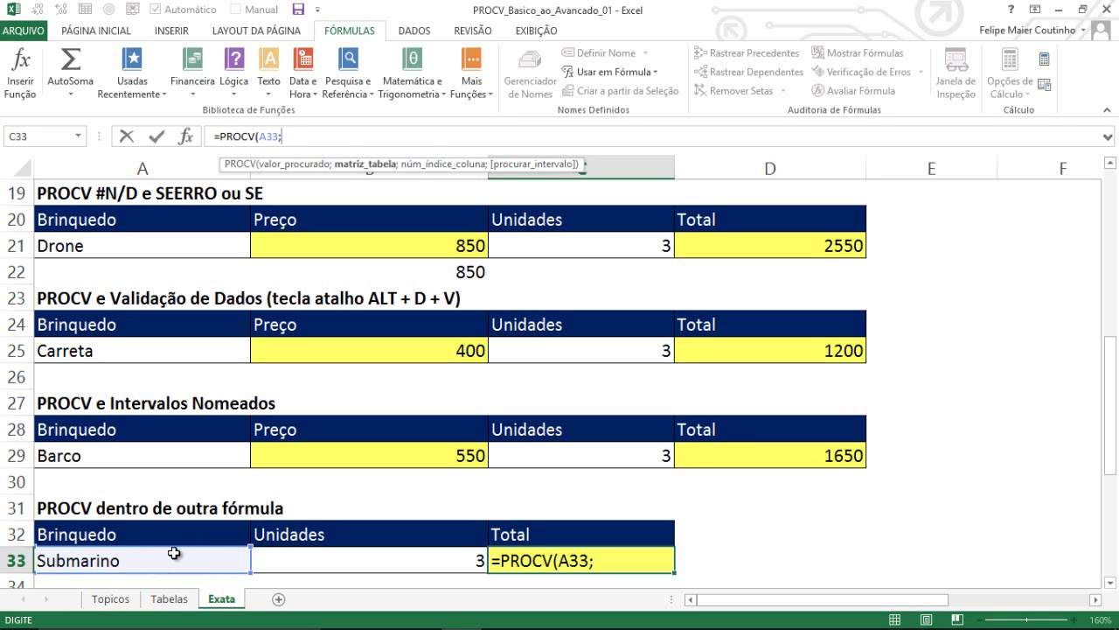
Step: Complete the C33 formula as =PROCV(A33;TabelaBrinquedos;4;0), inserting the named table, and enter it
key("F3")
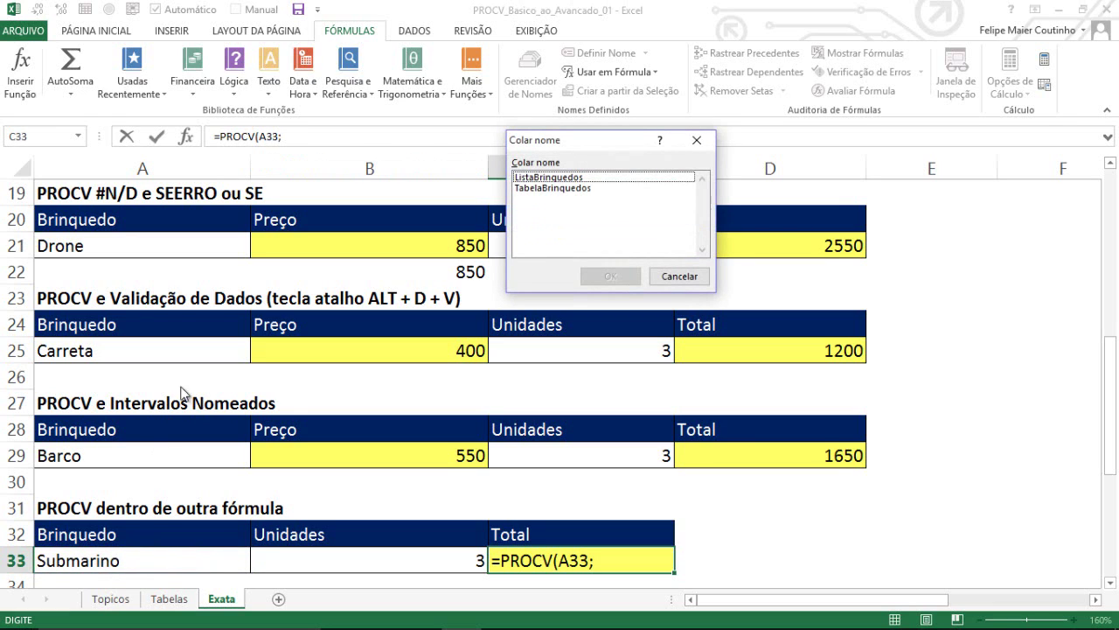
double_click(542, 190)
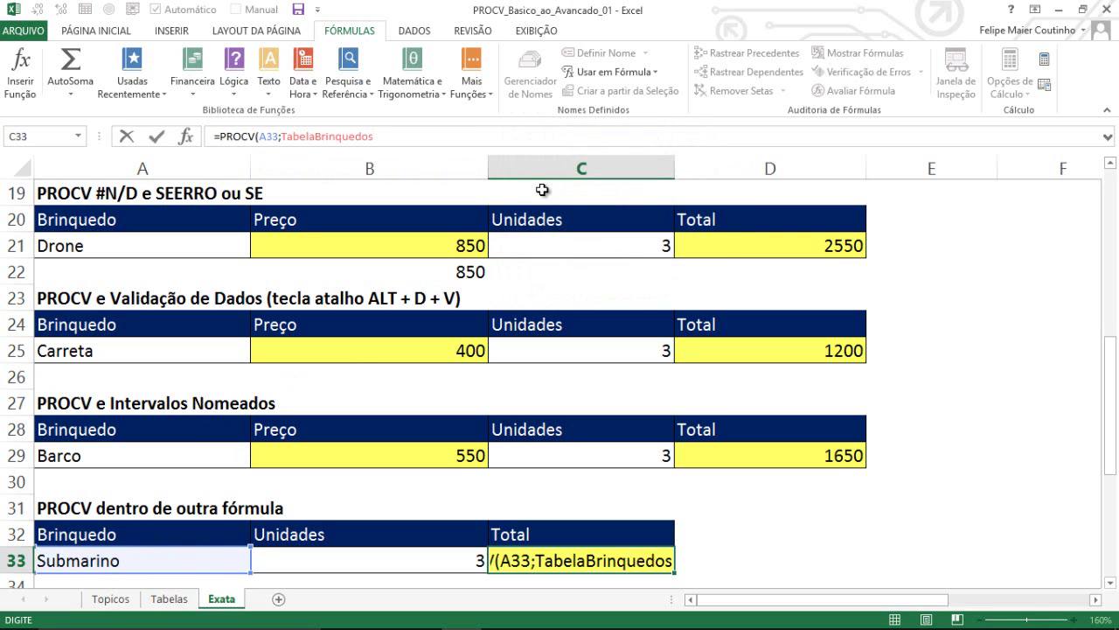
type(";4;")
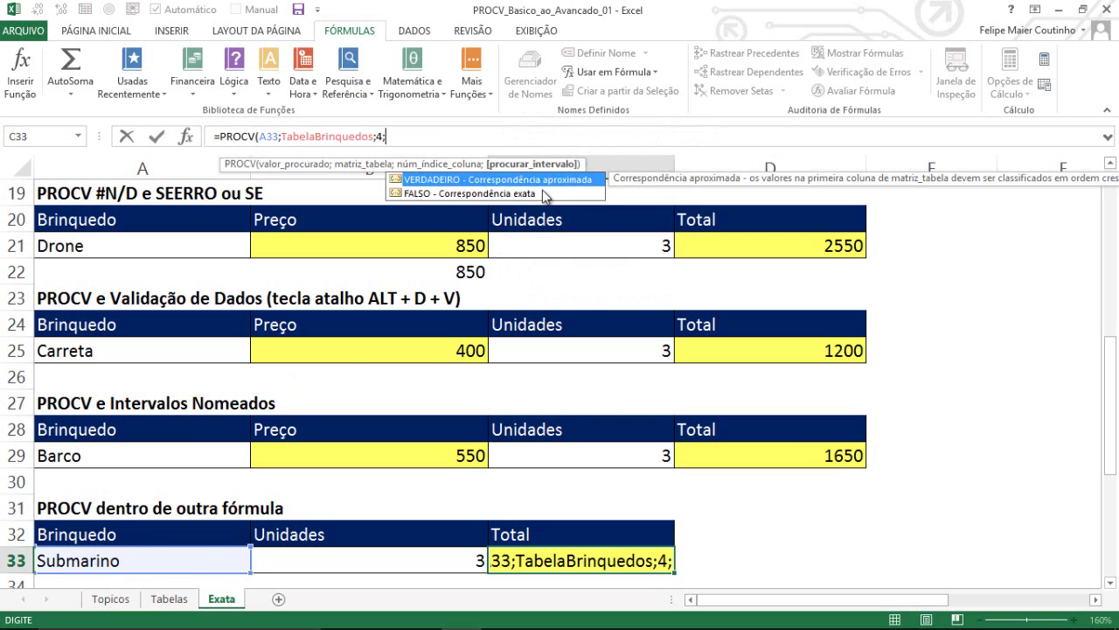
type("0)")
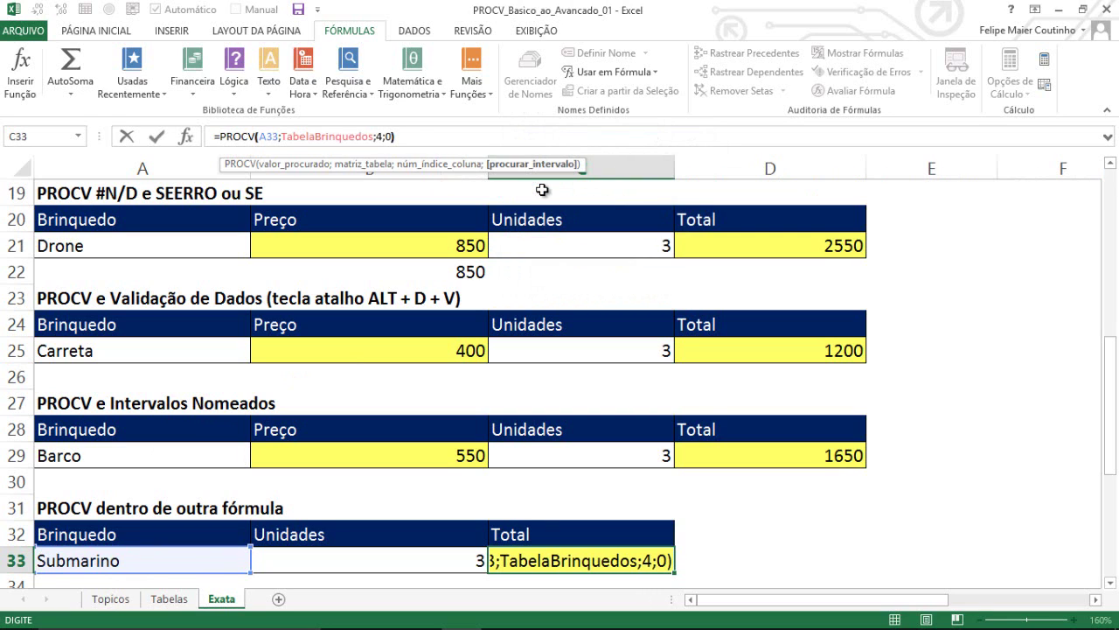
key("ctrl+Return")
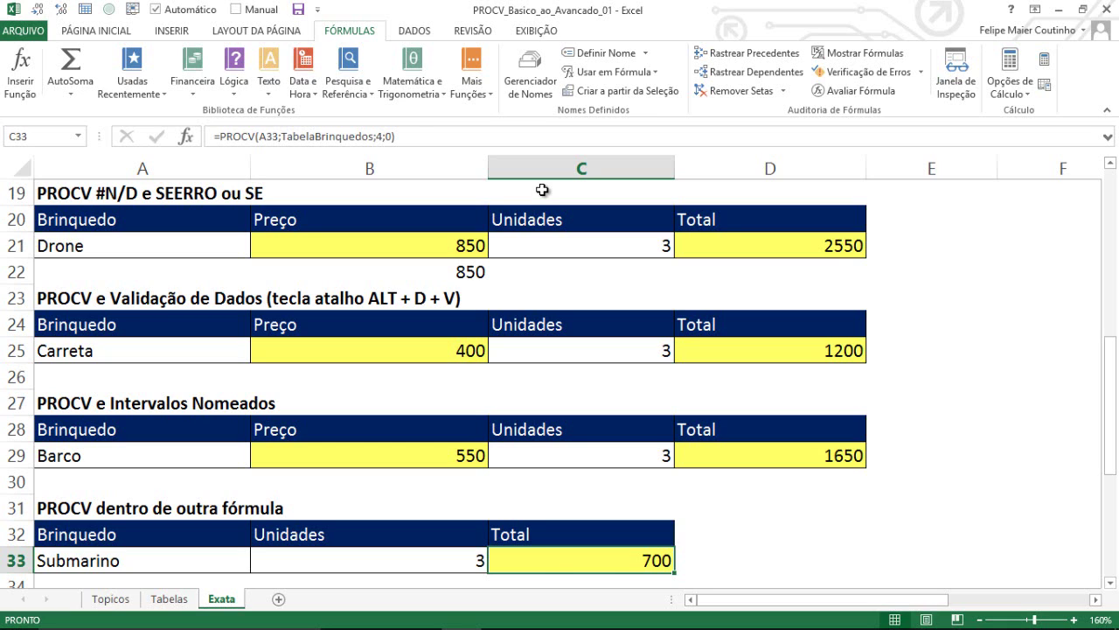
Step: Extend the Submarino total formula in C33 to multiply the PROCV price by the units in B33
key("F2")
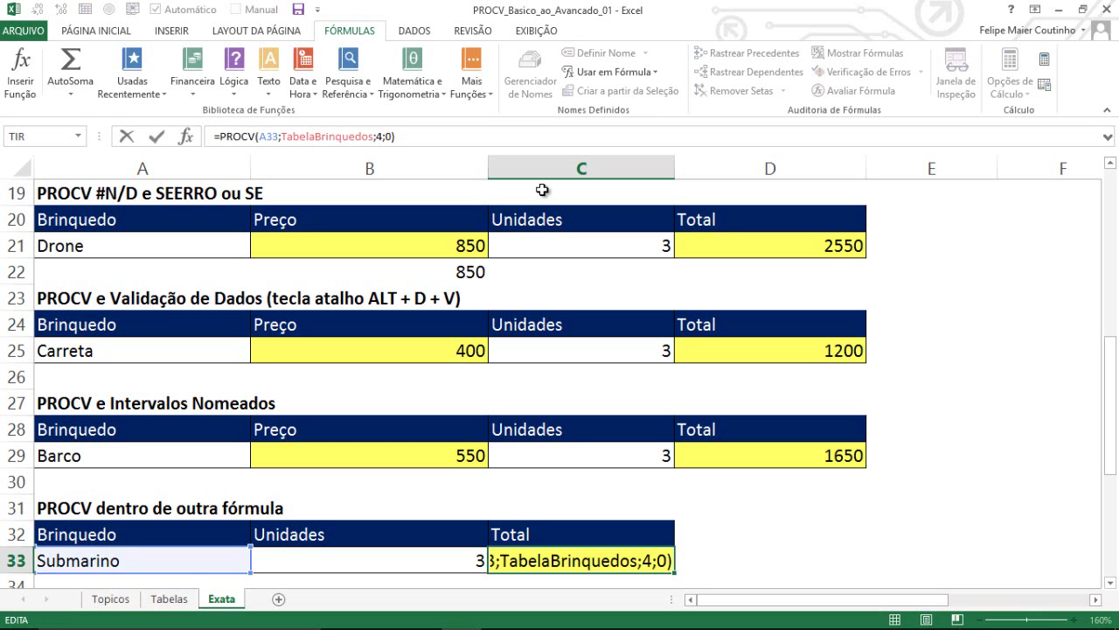
type("*")
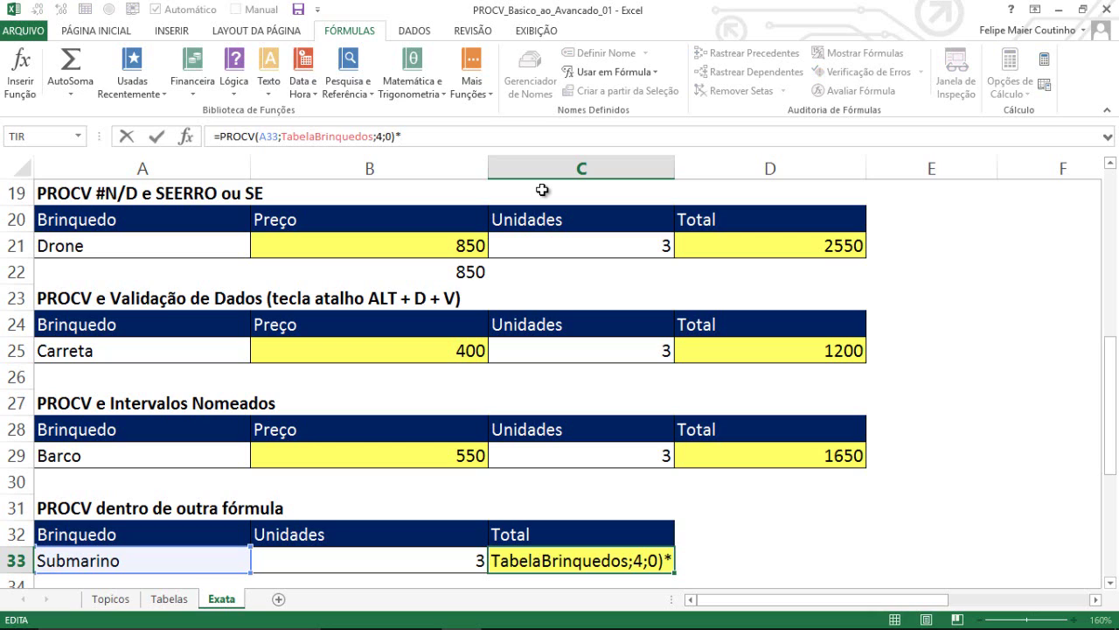
left_click(408, 566)
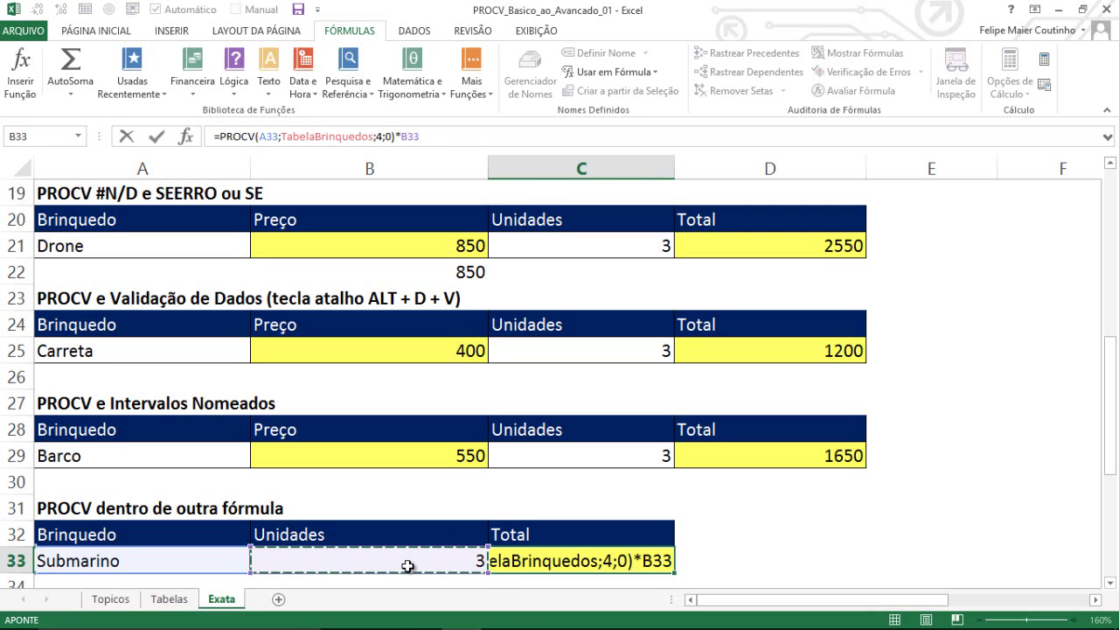
key("Return")
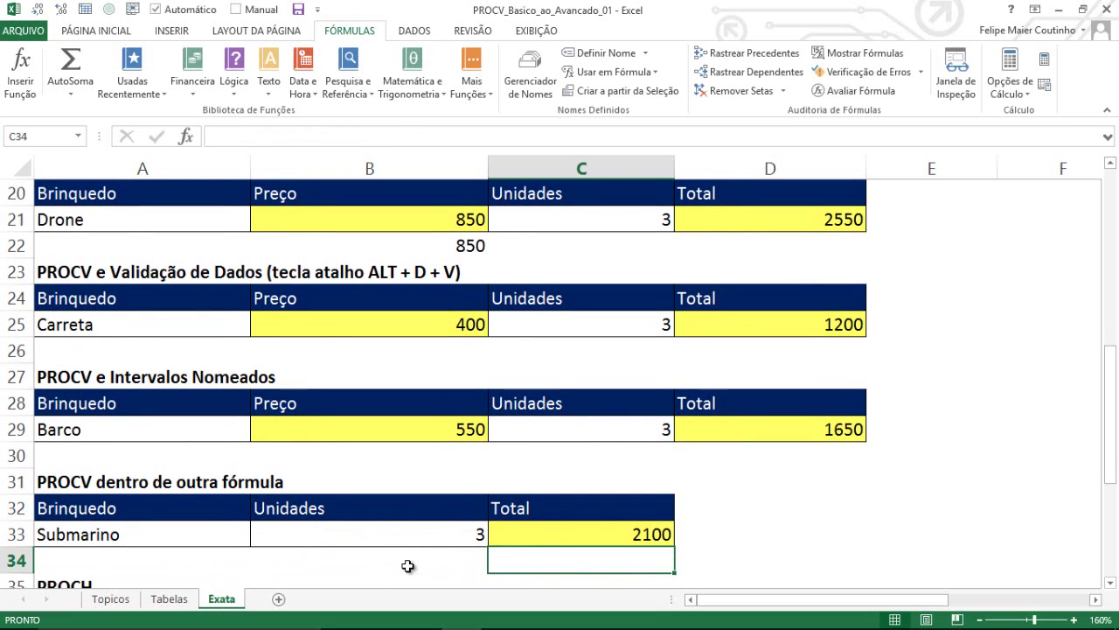
Step: Set the Submarino units in B33 to 1
key("Up")
key("Left")
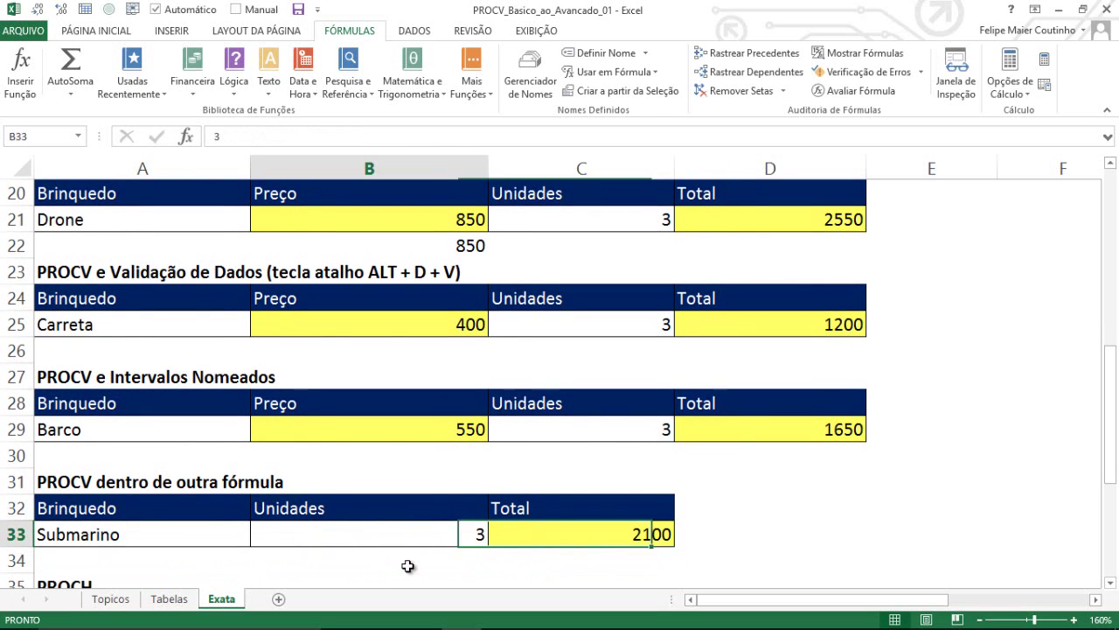
type("1")
key("Tab")
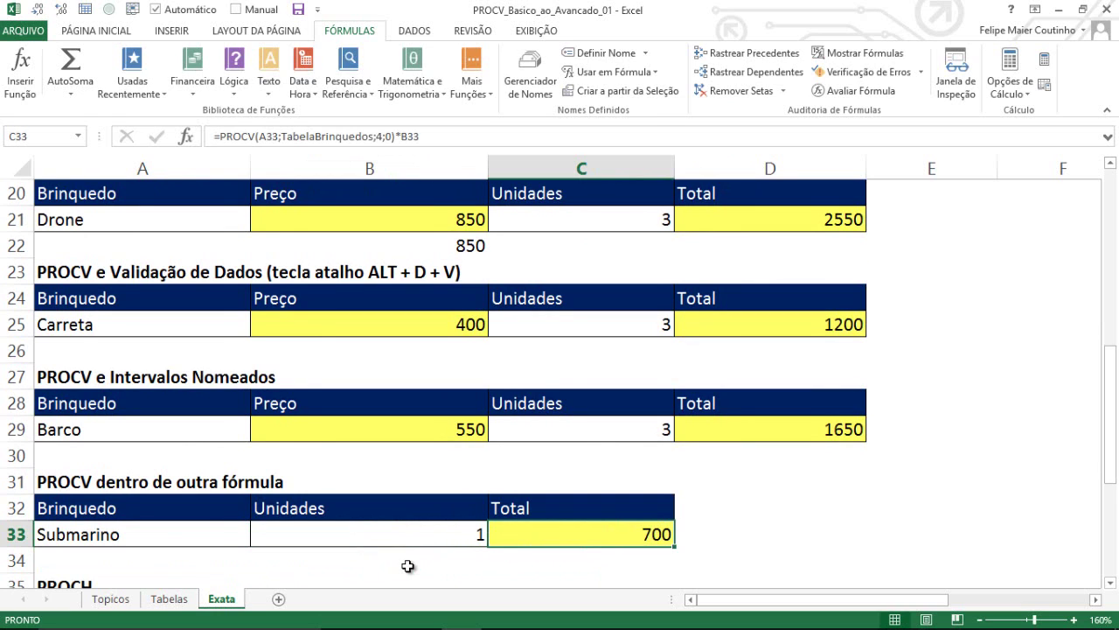
Step: Set the Submarino units in B33 to 1000 and format the C33 total with thousands separators and two decimals
key("Left")
type("1000")
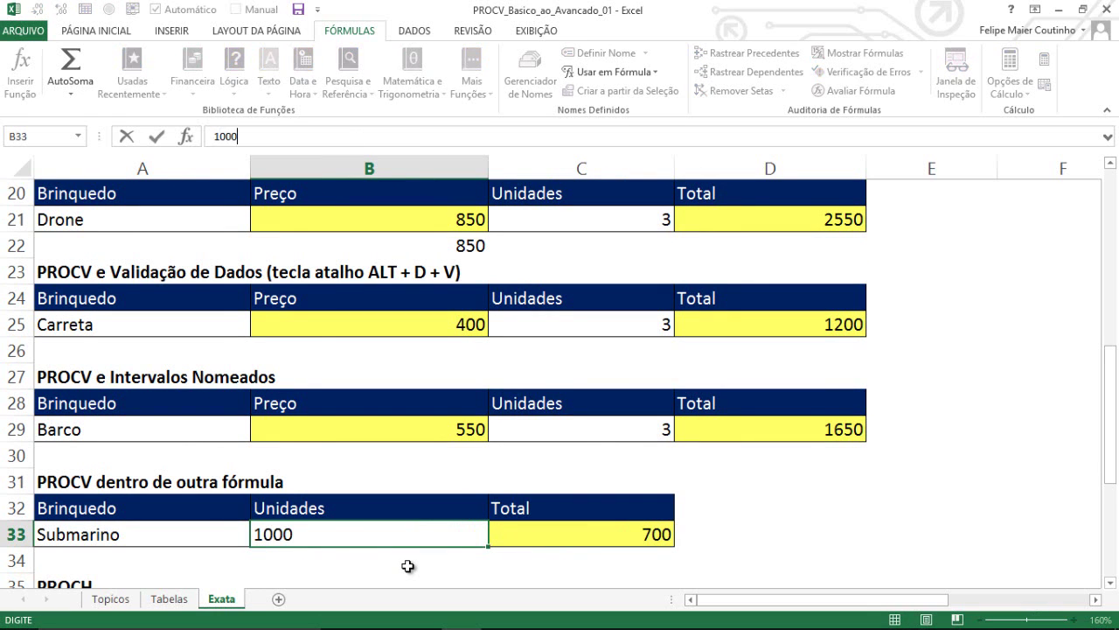
key("Tab")
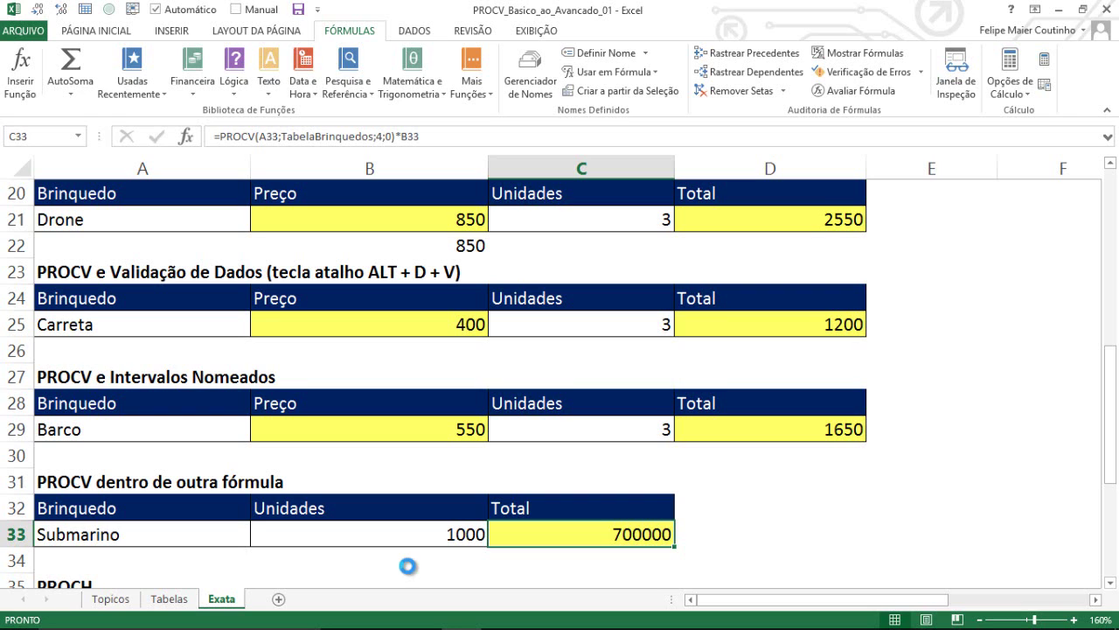
key("ctrl+shift+4")
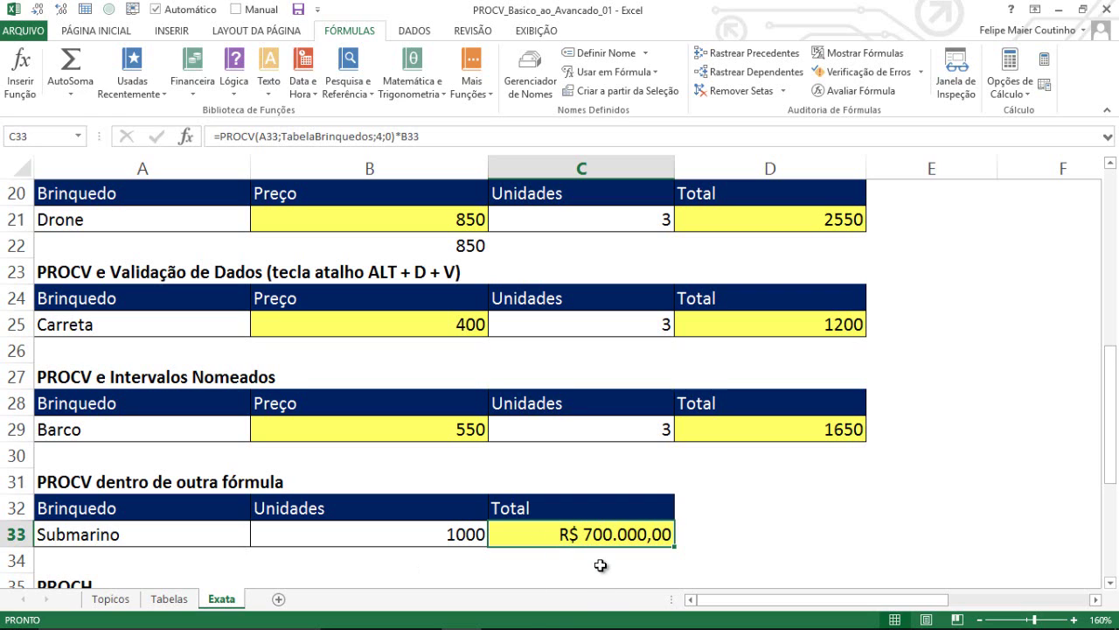
key("ctrl+shift+1")
Step: Apply list data validation to toy cell A44 in the PROCH section, using the named range ListaBrinquedos as the source
scroll(676, 538, "down", 3)
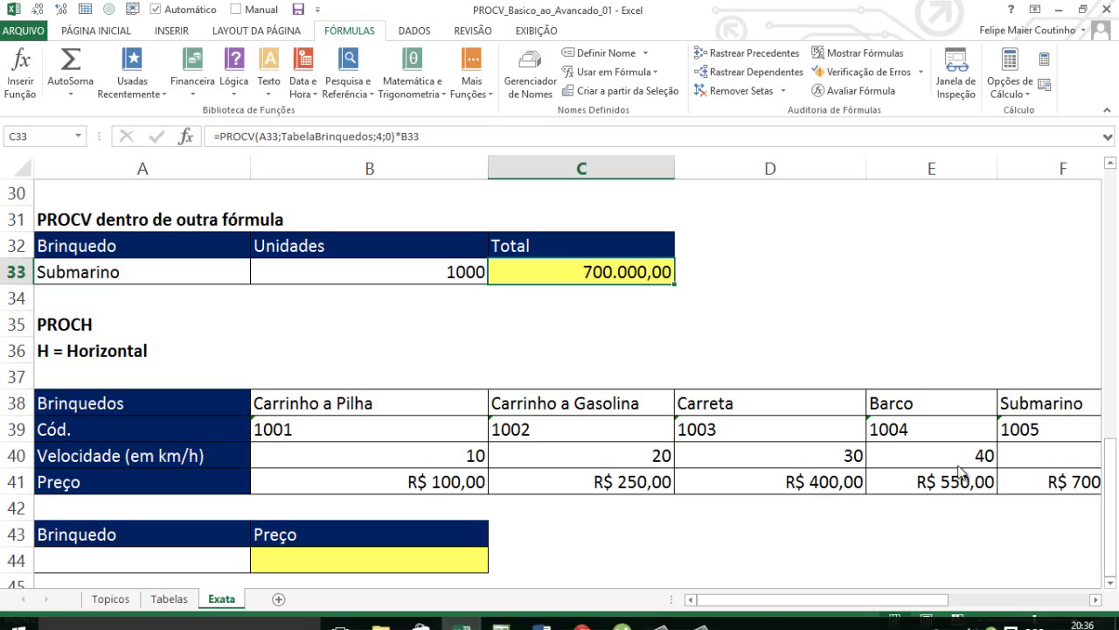
left_click(81, 560)
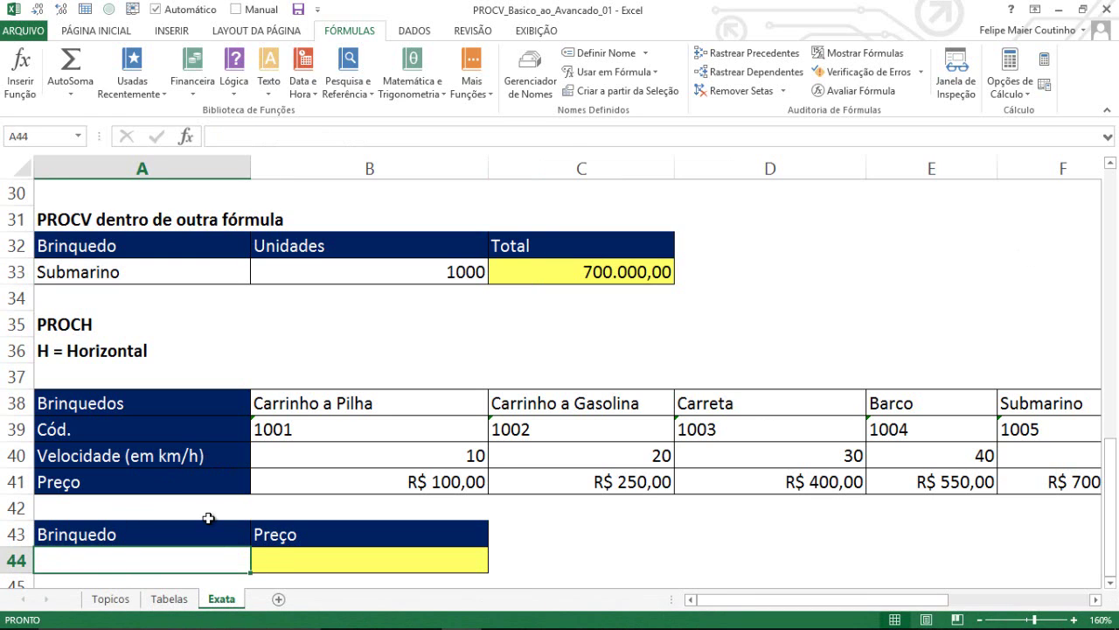
key("F3")
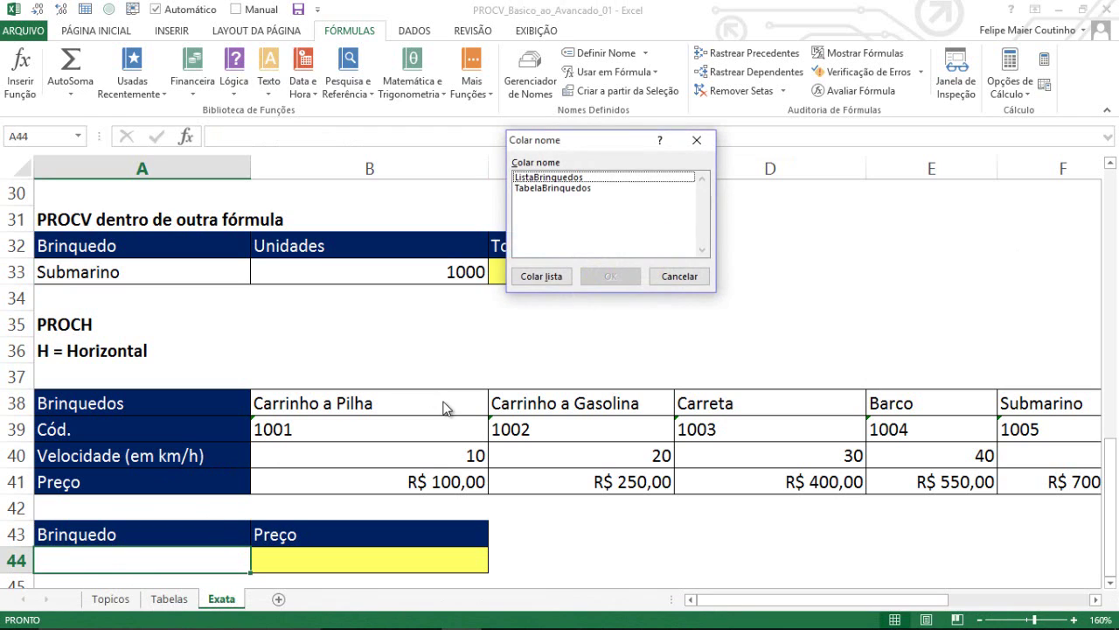
key("Escape")
key("alt+d")
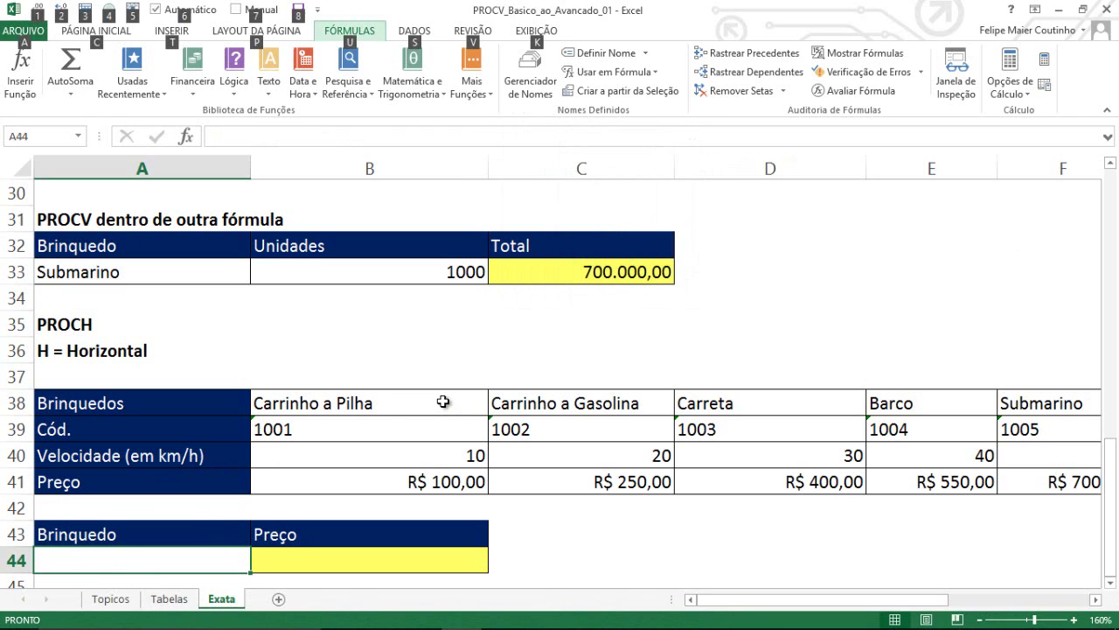
key("l")
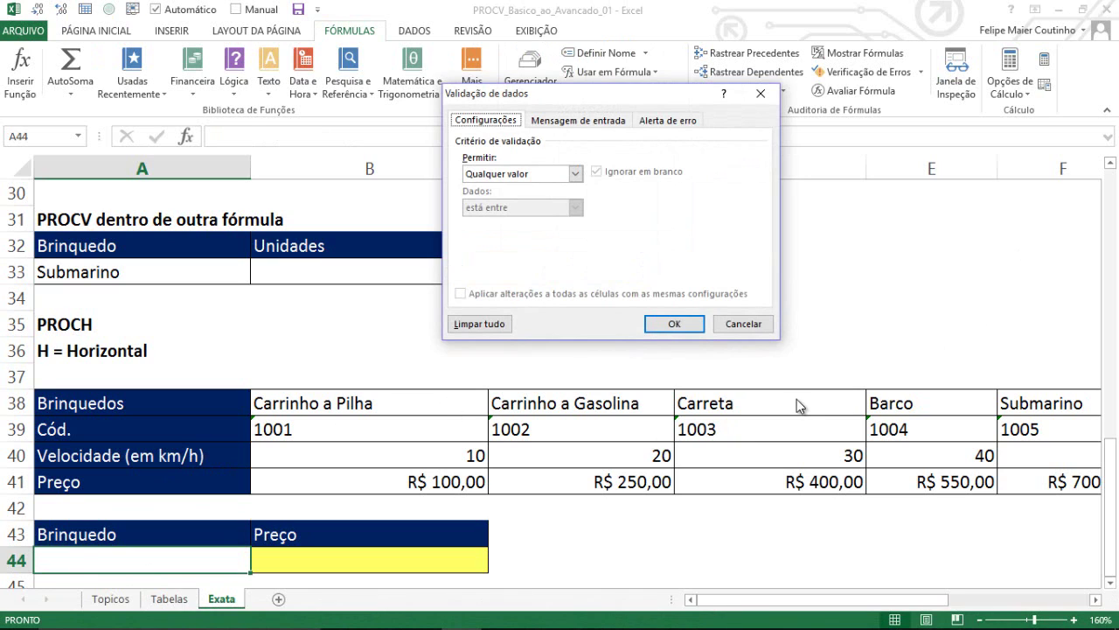
left_click(563, 178)
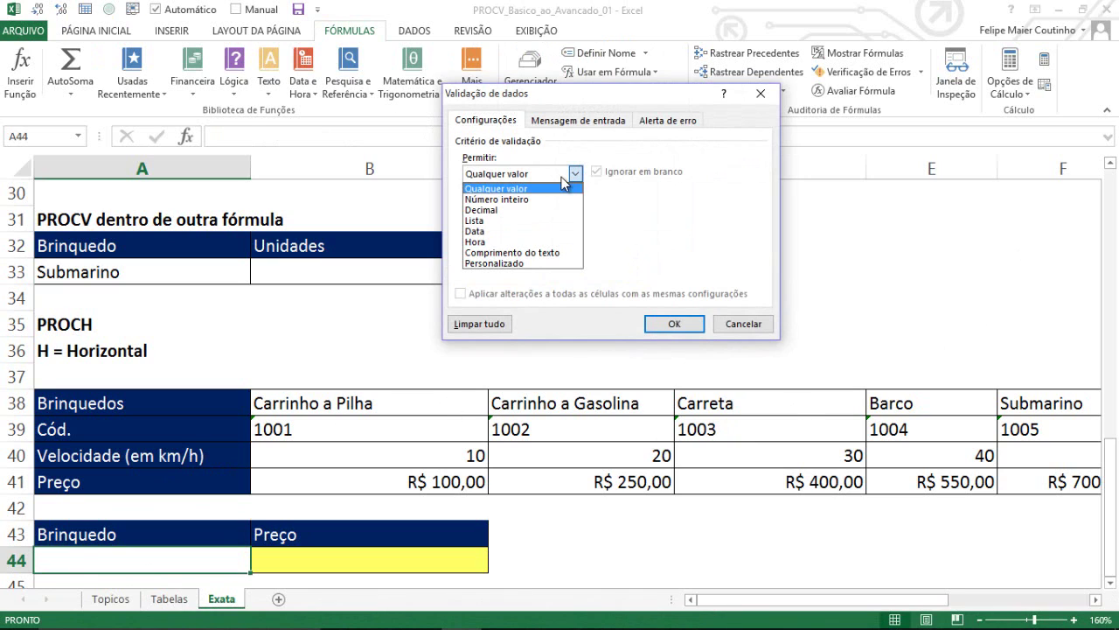
left_click(525, 219)
left_click(508, 238)
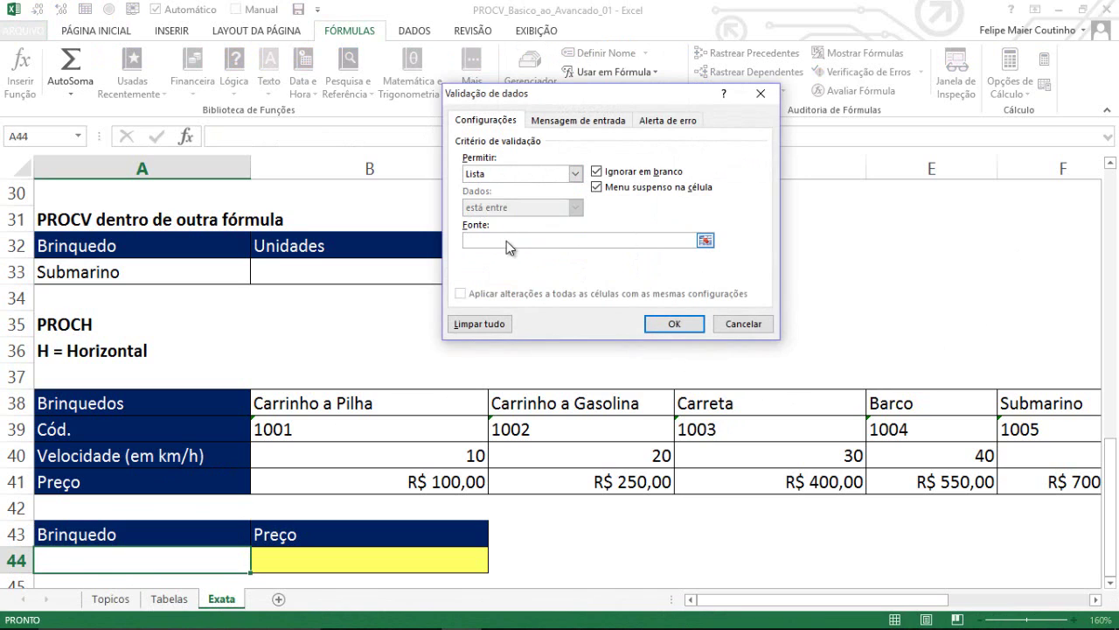
key("F3")
double_click(542, 175)
left_click(674, 323)
Step: Choose Carreta from the dropdown list in A44
key("alt+Down")
key("Down")
key("Down")
key("Down")
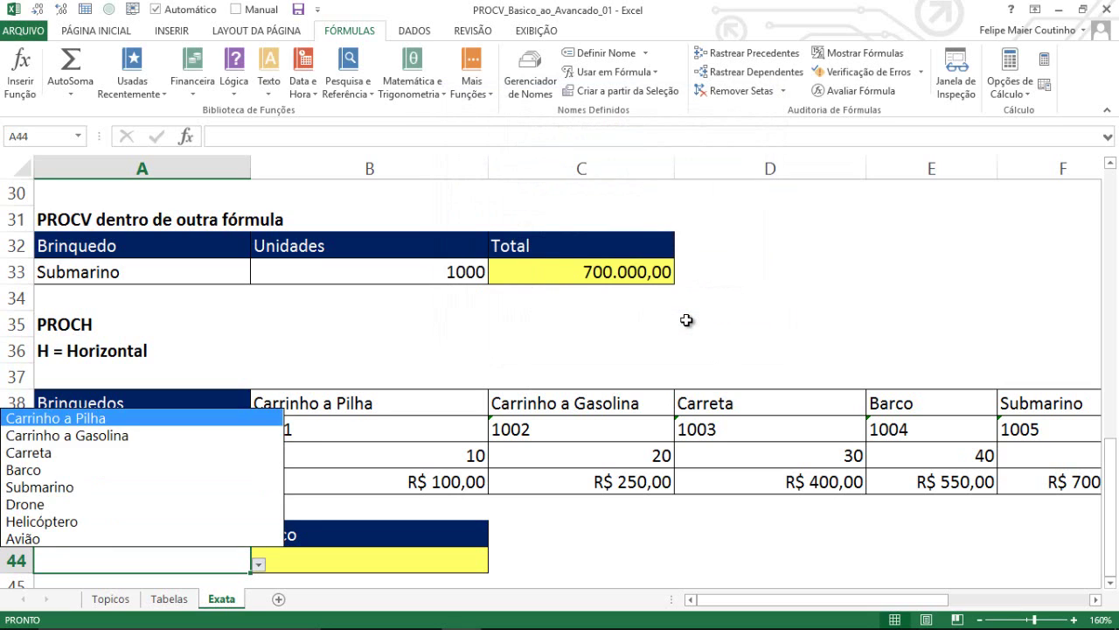
key("Return")
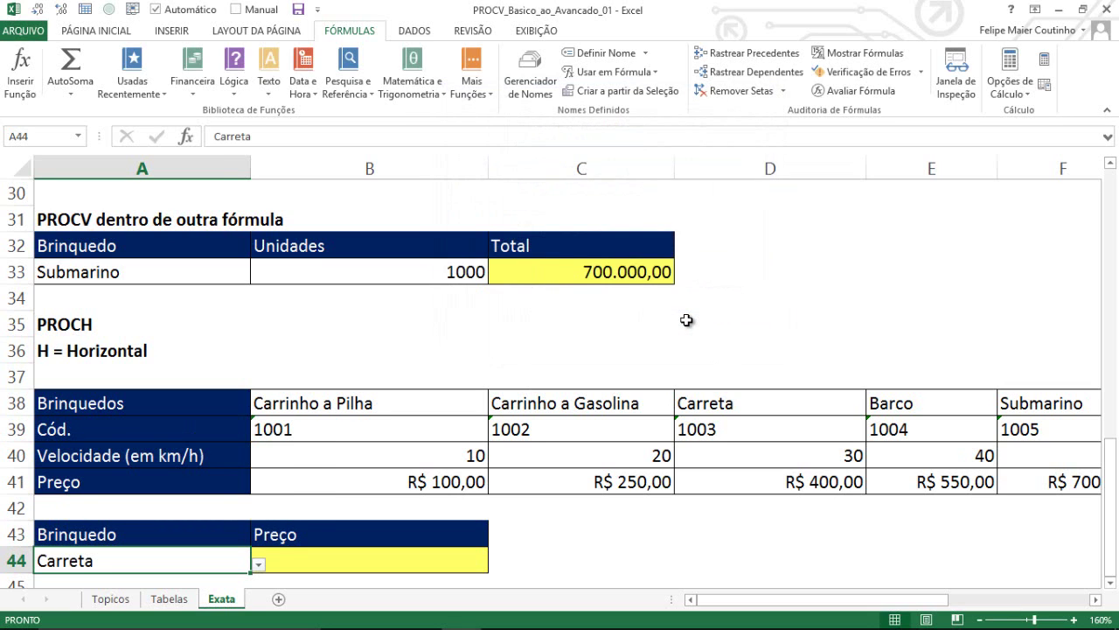
Step: Begin a PROCH formula in price cell B44 with A44 as the lookup value
key("Right")
type("=")
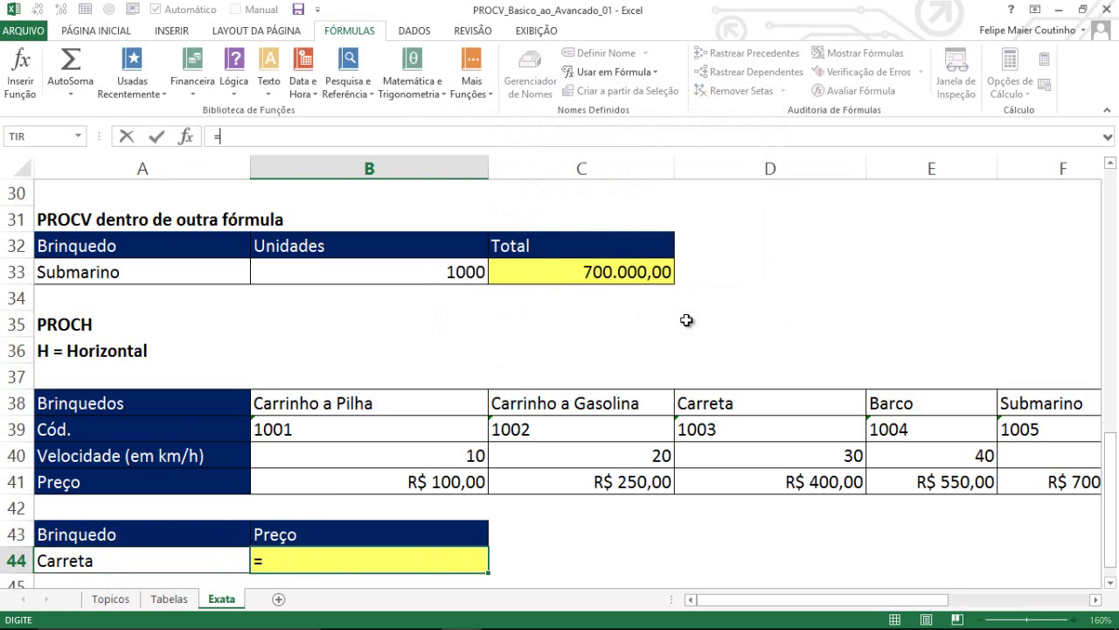
type("proch")
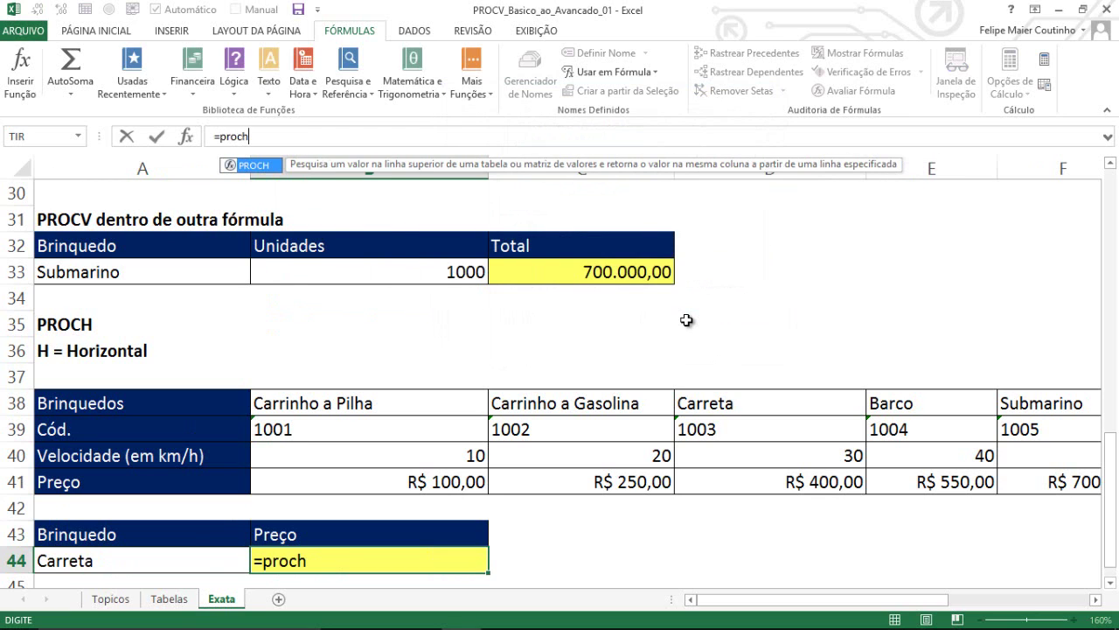
key("Tab")
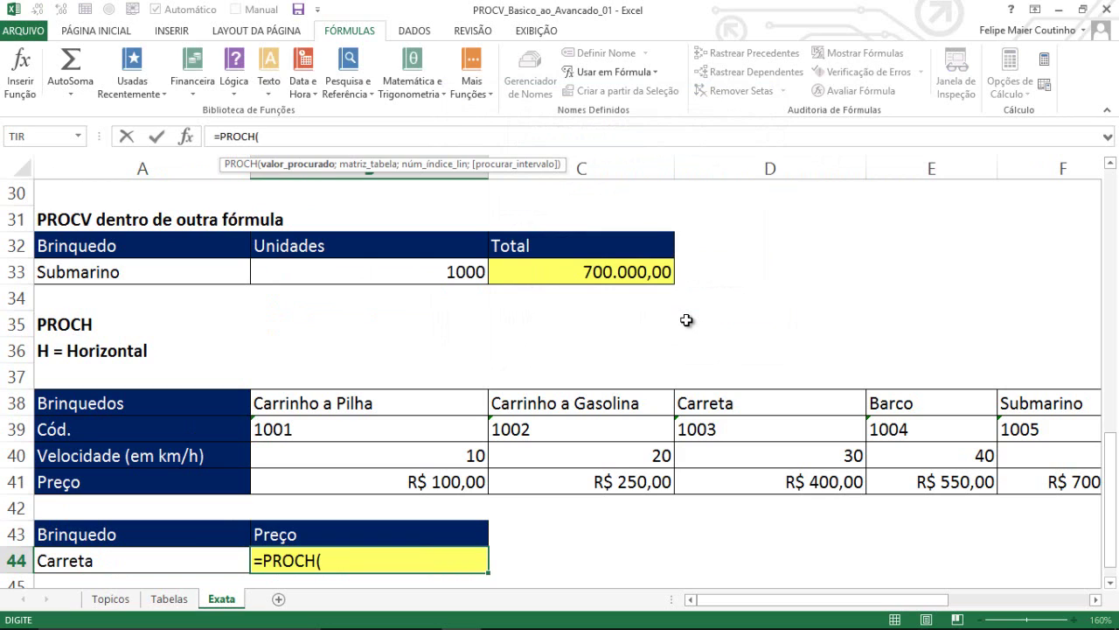
key("Left")
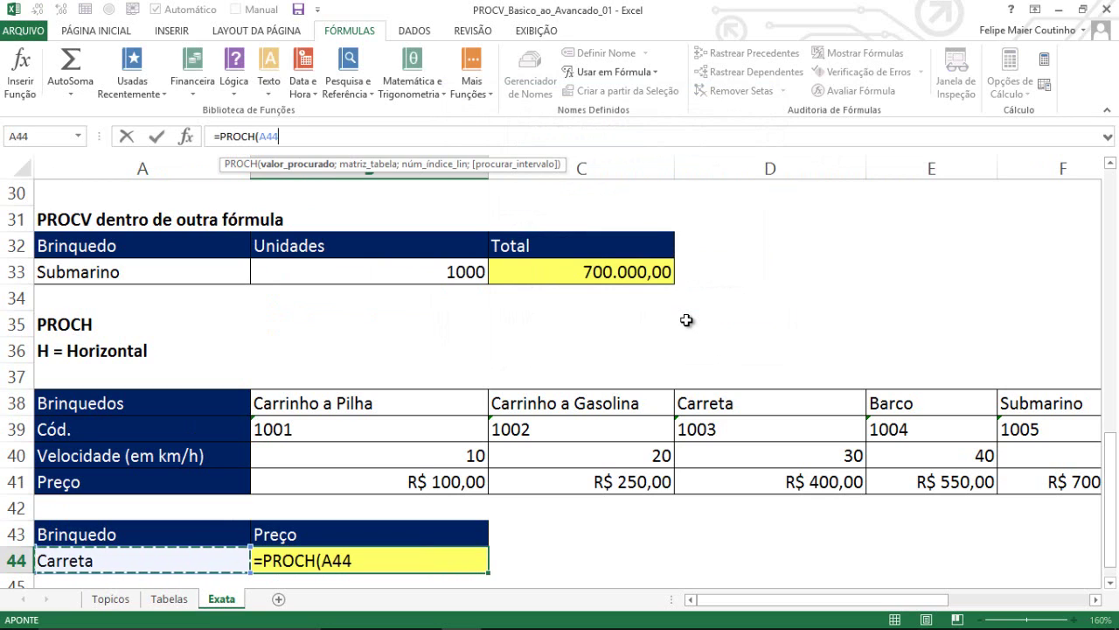
type(";")
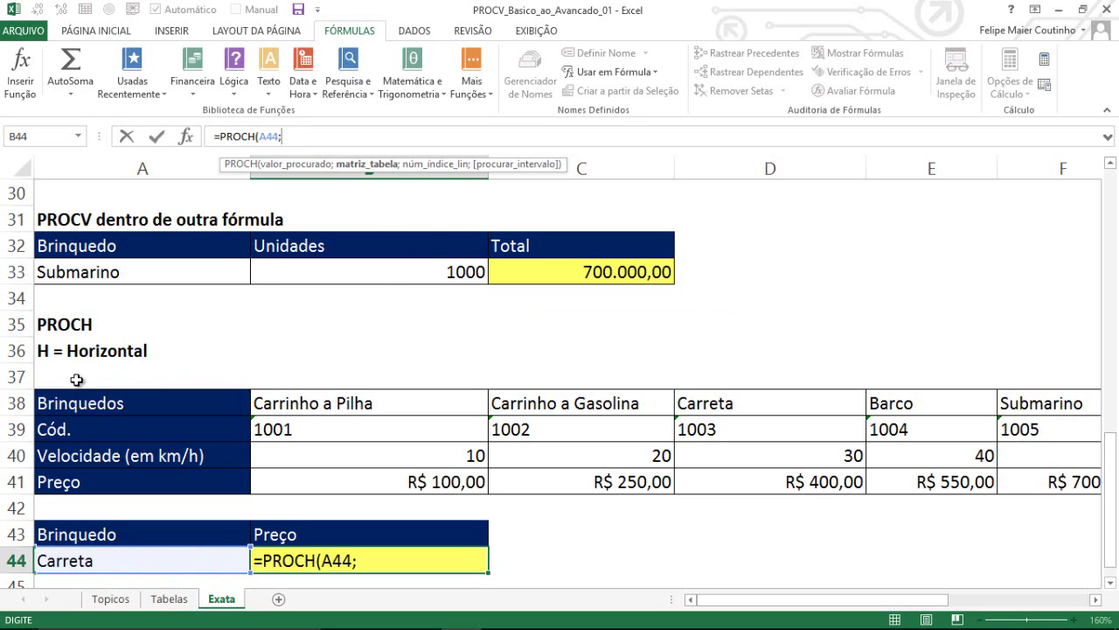
Step: Set the PROCH table array to B38:I41, leaving out the heading column
left_click(57, 400)
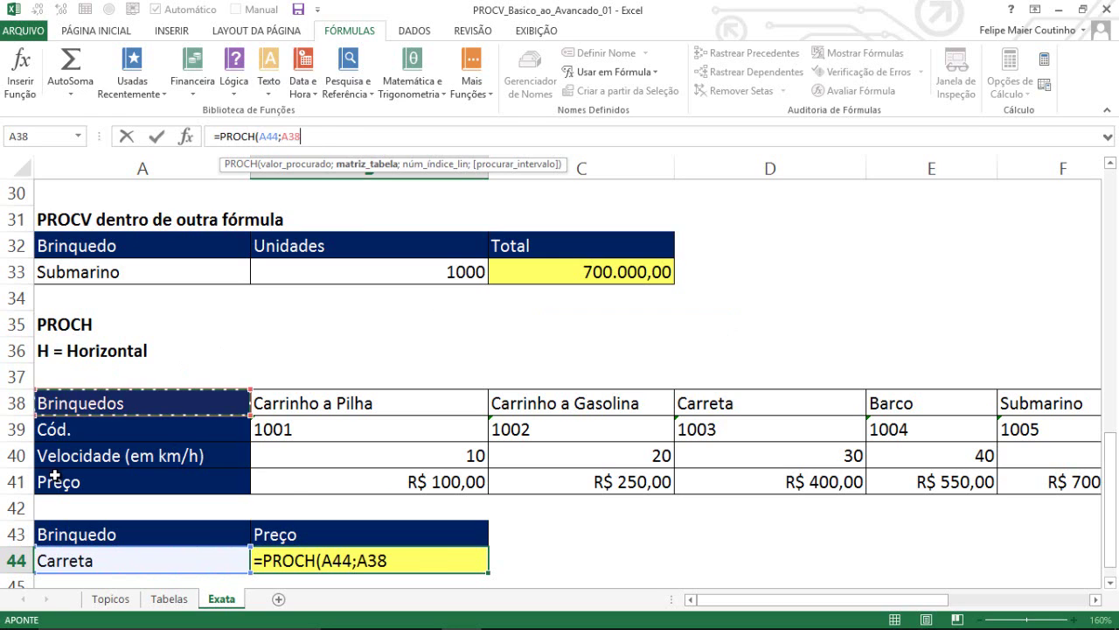
left_click_drag(54, 474, 45, 492)
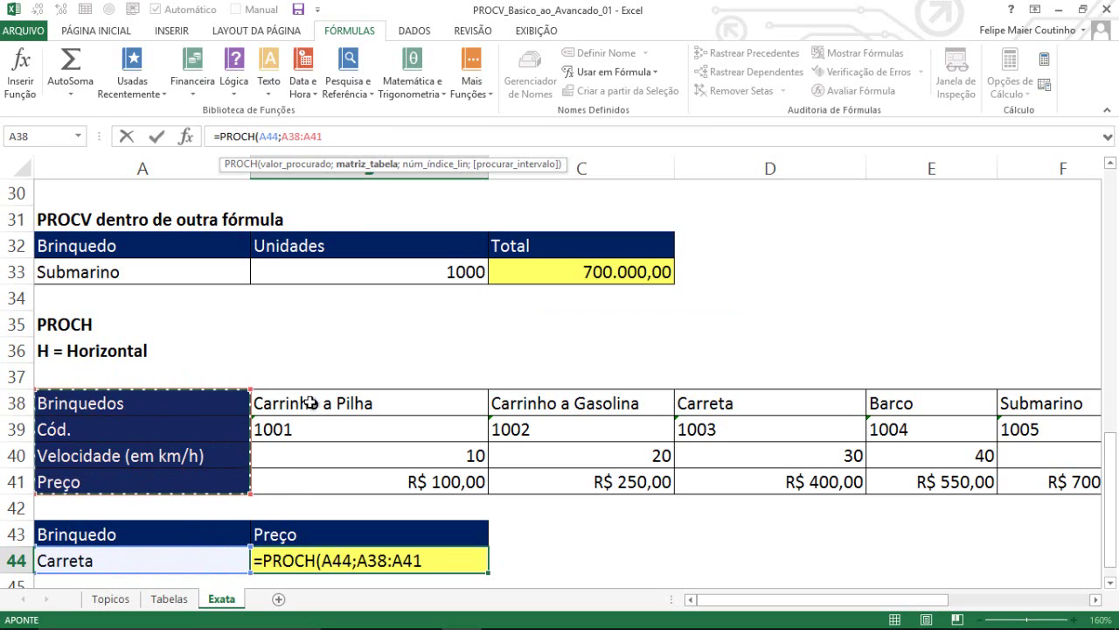
left_click_drag(310, 402, 331, 479)
left_click_drag(330, 483, 842, 479)
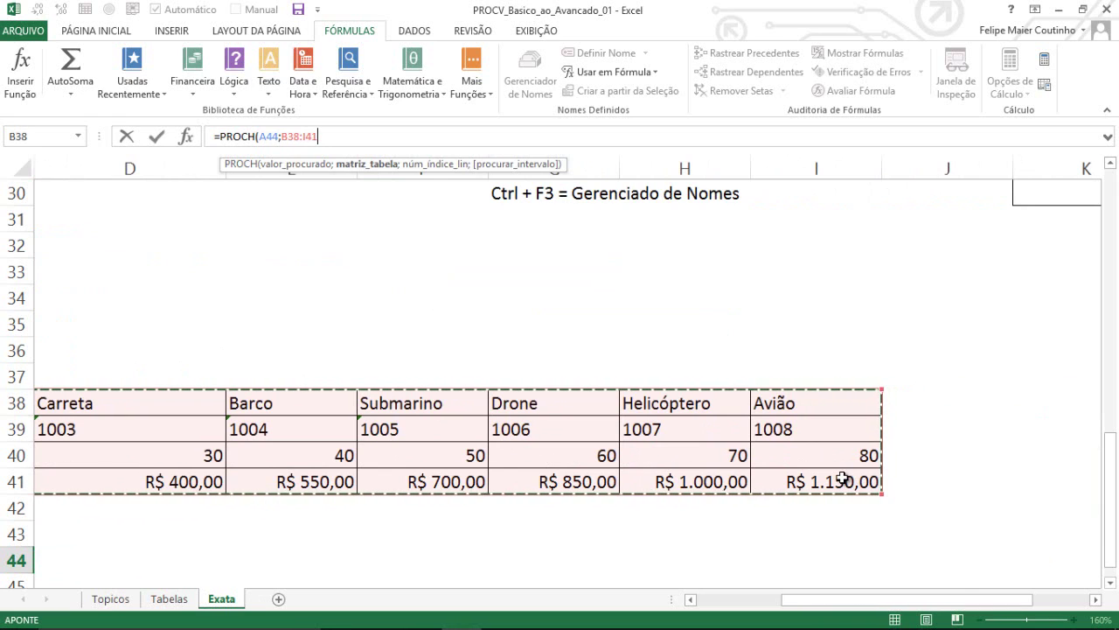
type(";")
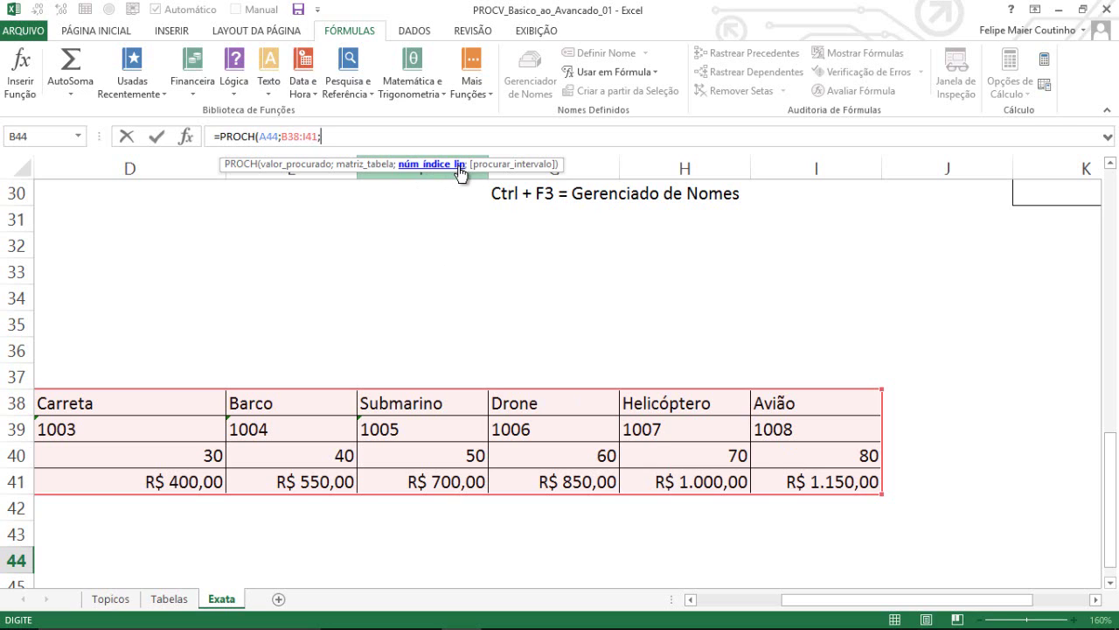
Step: Select A38:A41 within the PROCH row-index argument to count the rows down to Preço
left_click_drag(804, 598, 576, 568)
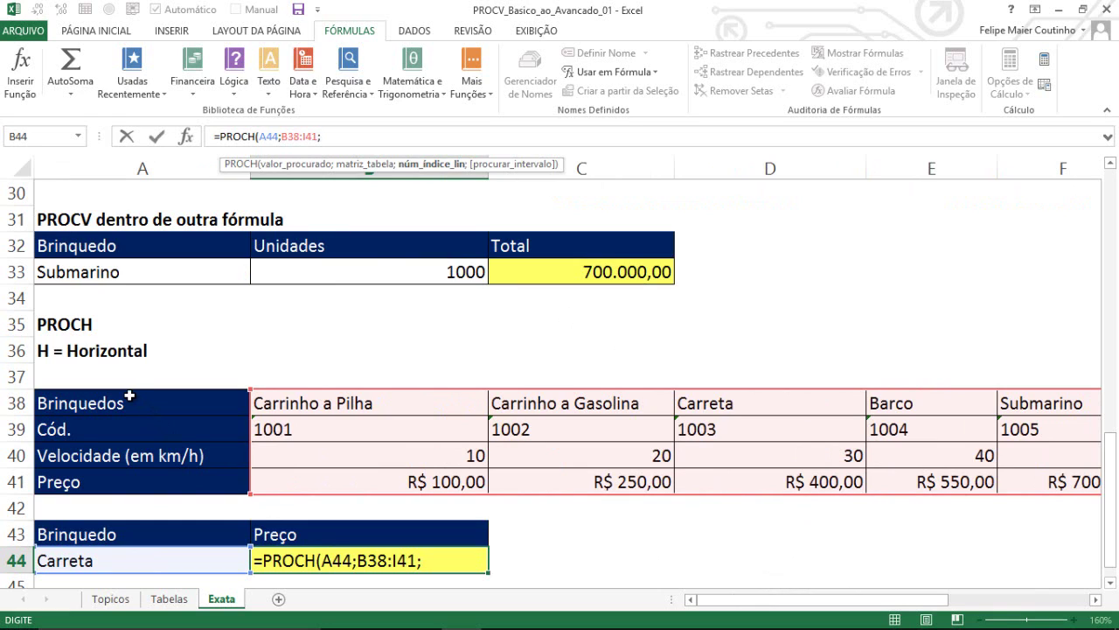
left_click(189, 401)
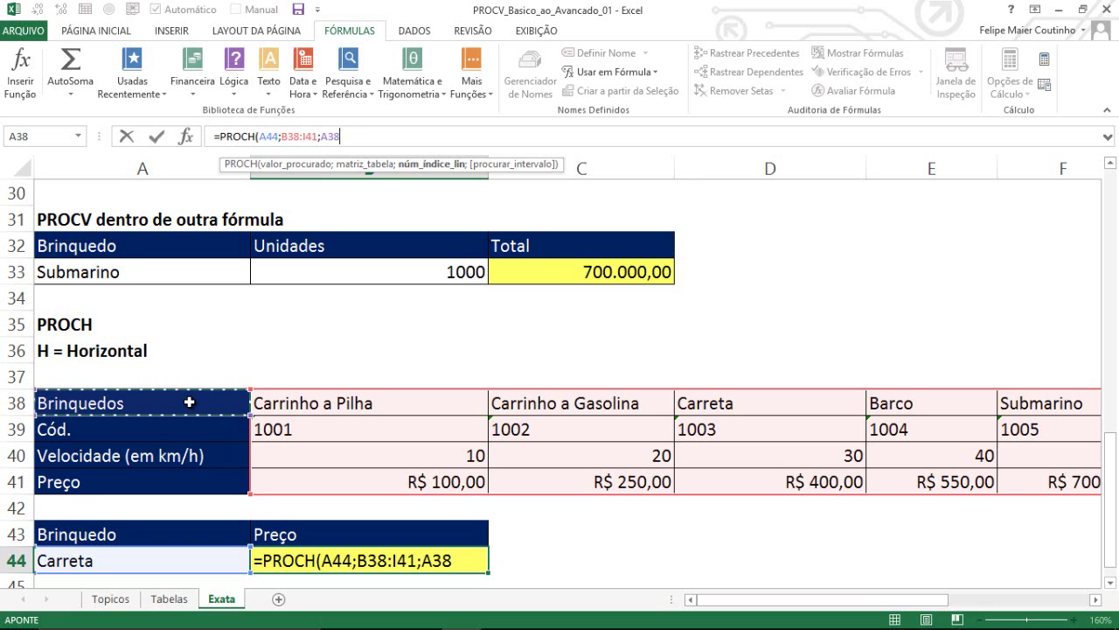
left_click_drag(187, 401, 162, 473)
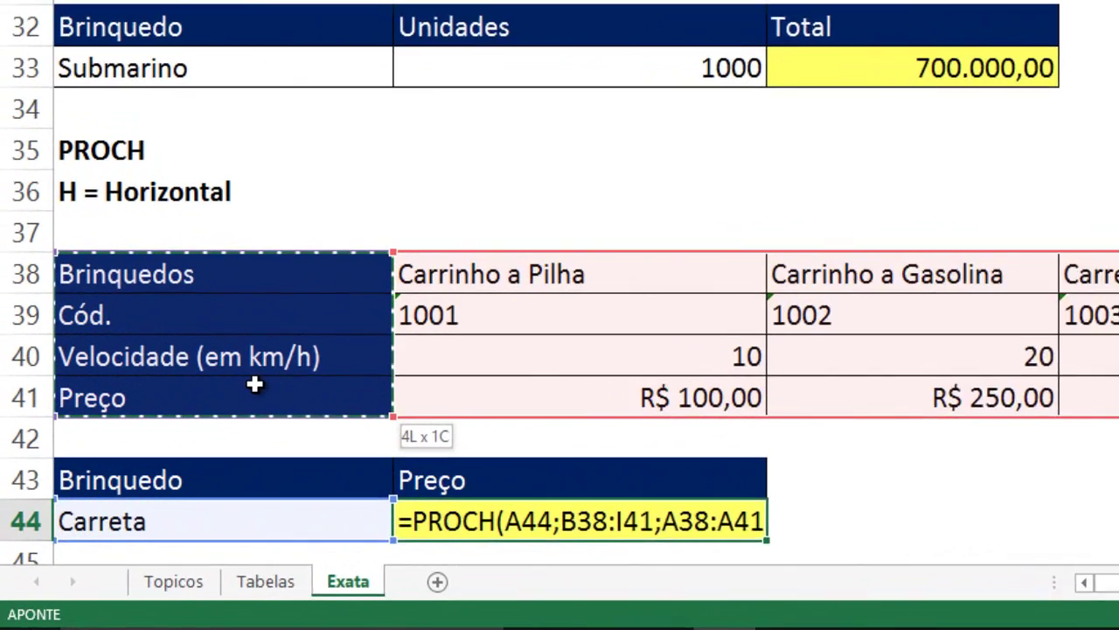
left_click_drag(255, 384, 255, 384)
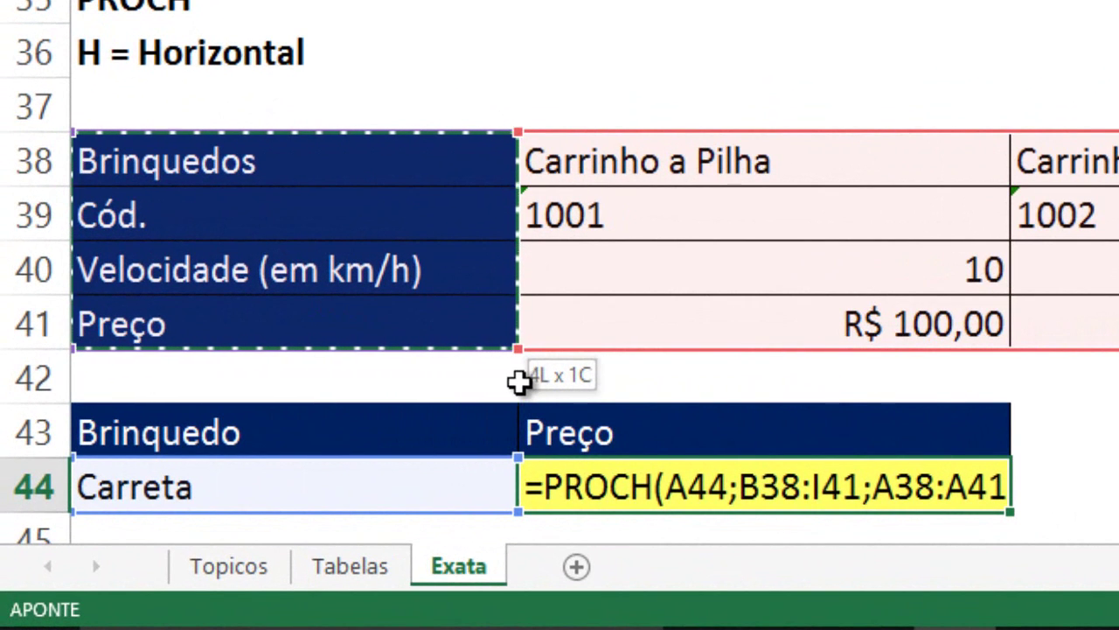
left_click_drag(519, 382, 577, 374)
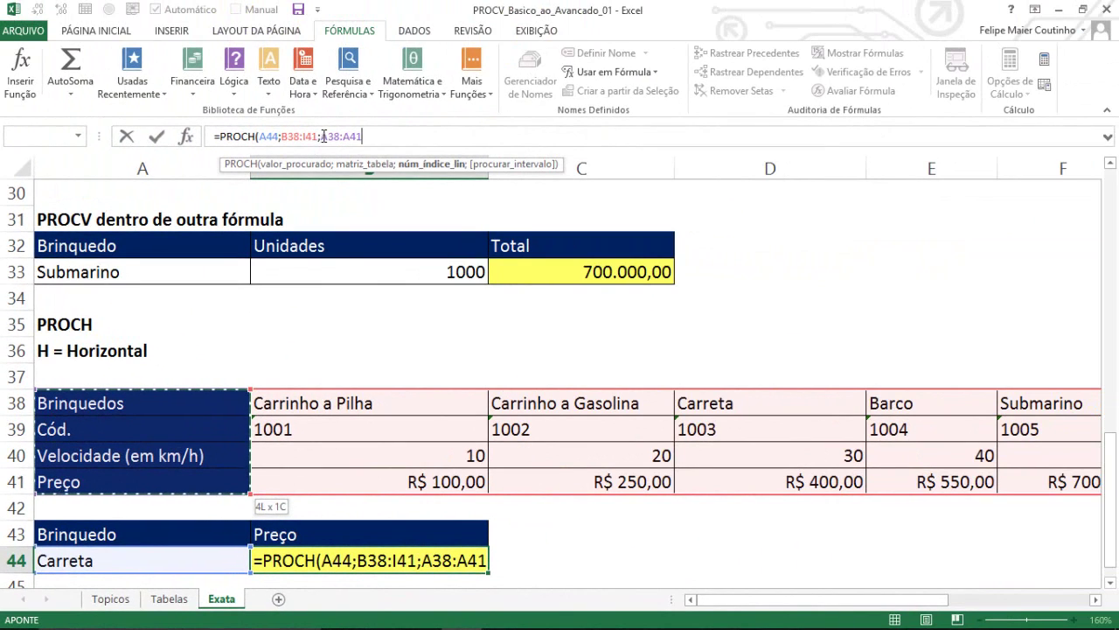
Step: Replace the row-index argument with 4, add 0 for exact match, and enter =PROCH(A44;B38:I41;4;0) in B44
left_click_drag(323, 136, 421, 146)
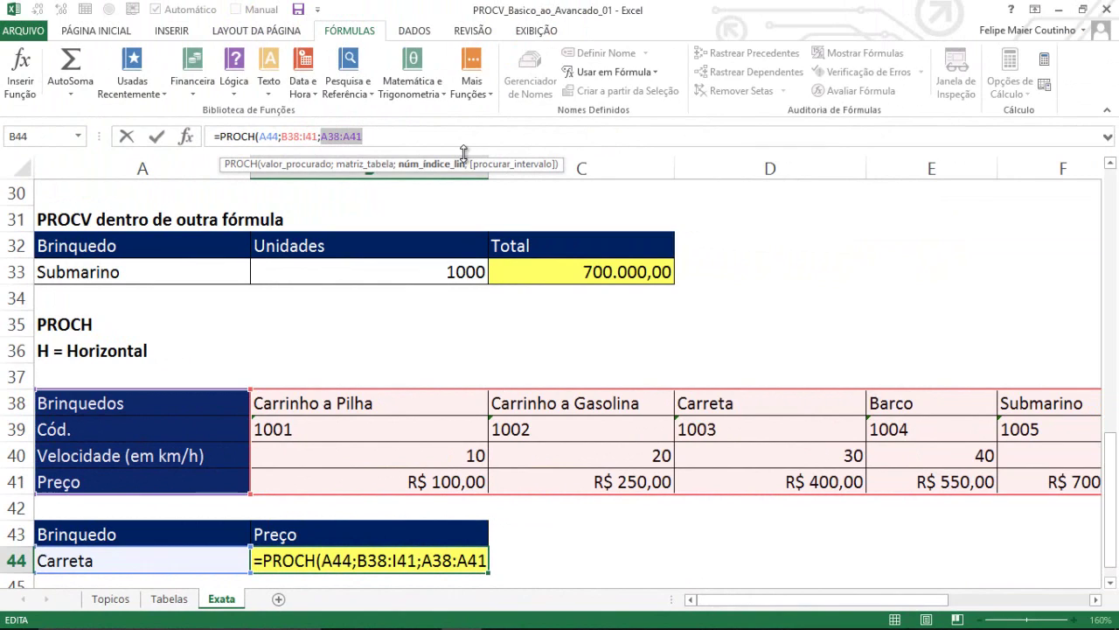
type("4")
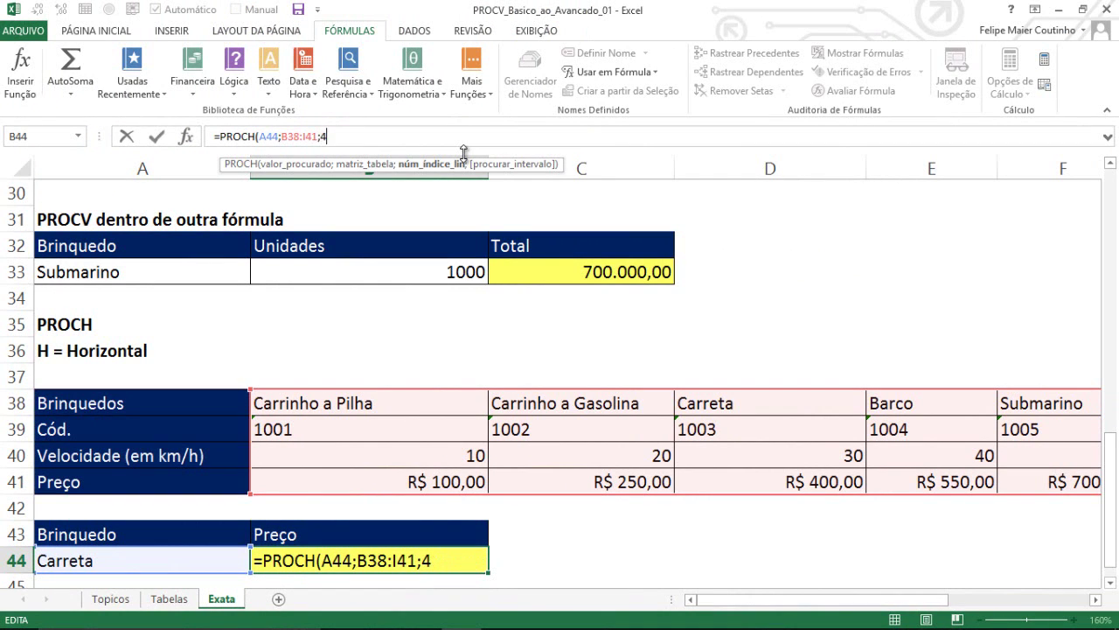
type(";0")
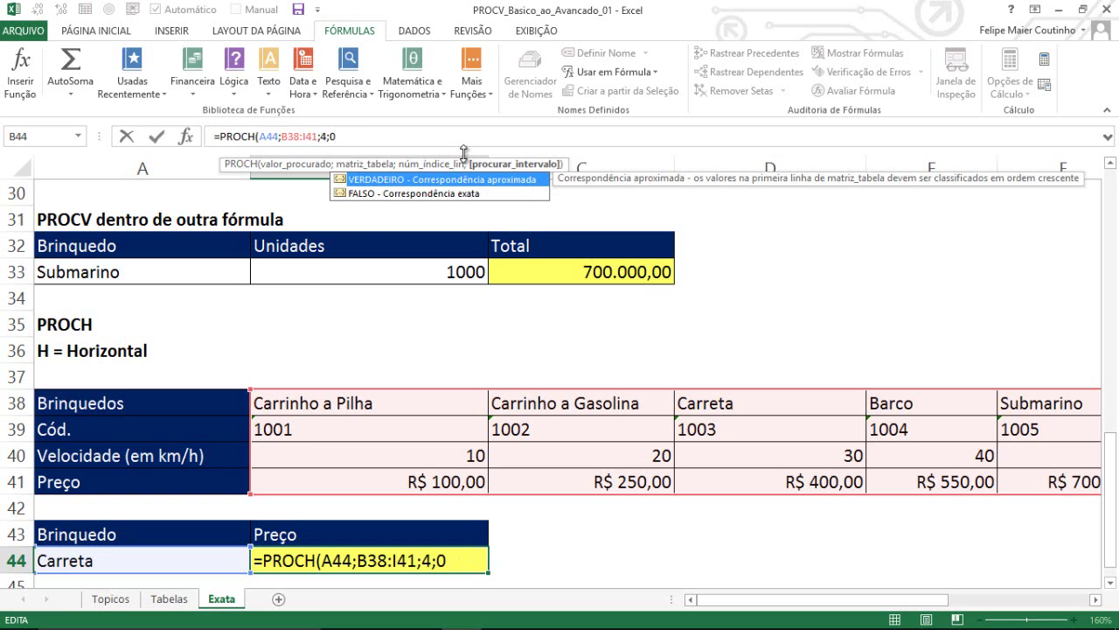
type(")")
key("Return")
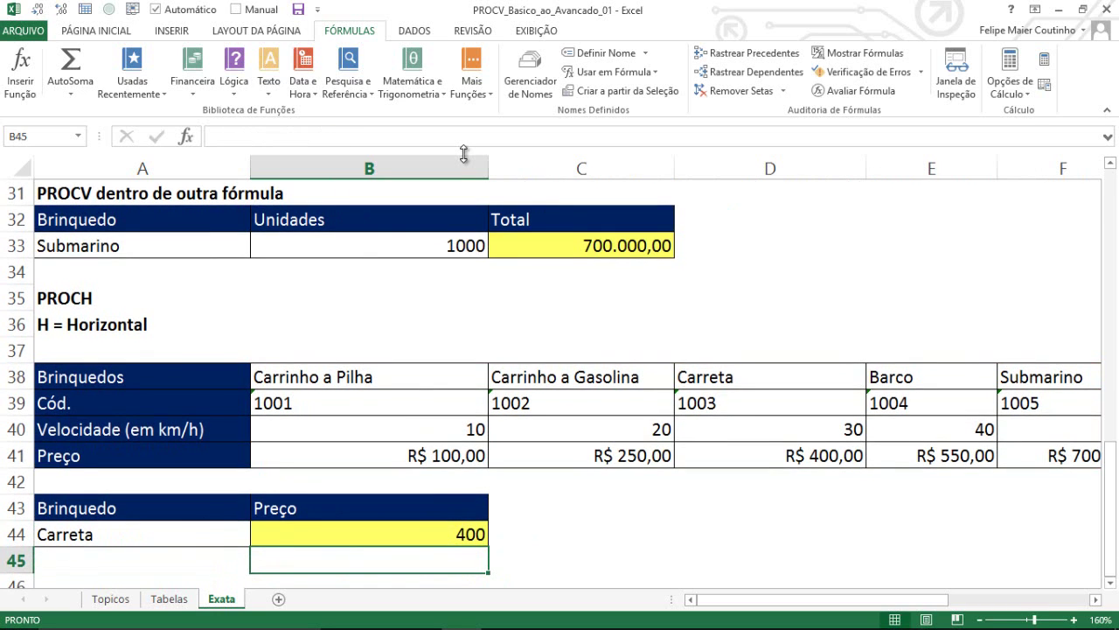
Step: Compare the PROCH price in B44 with the Carreta column in D38:D41
key("Up")
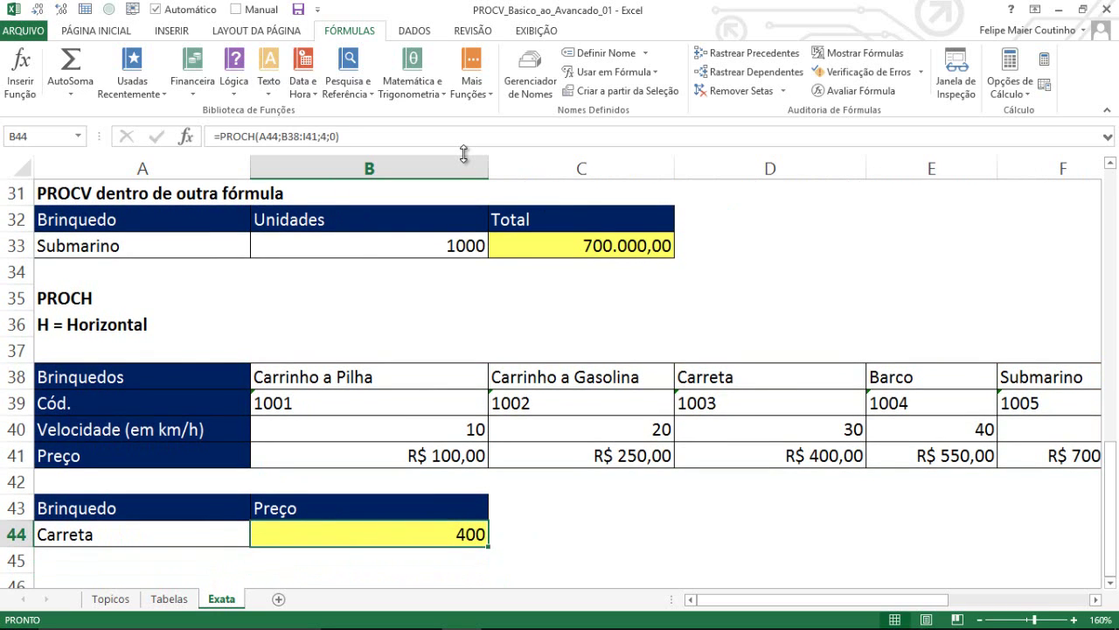
left_click(74, 536)
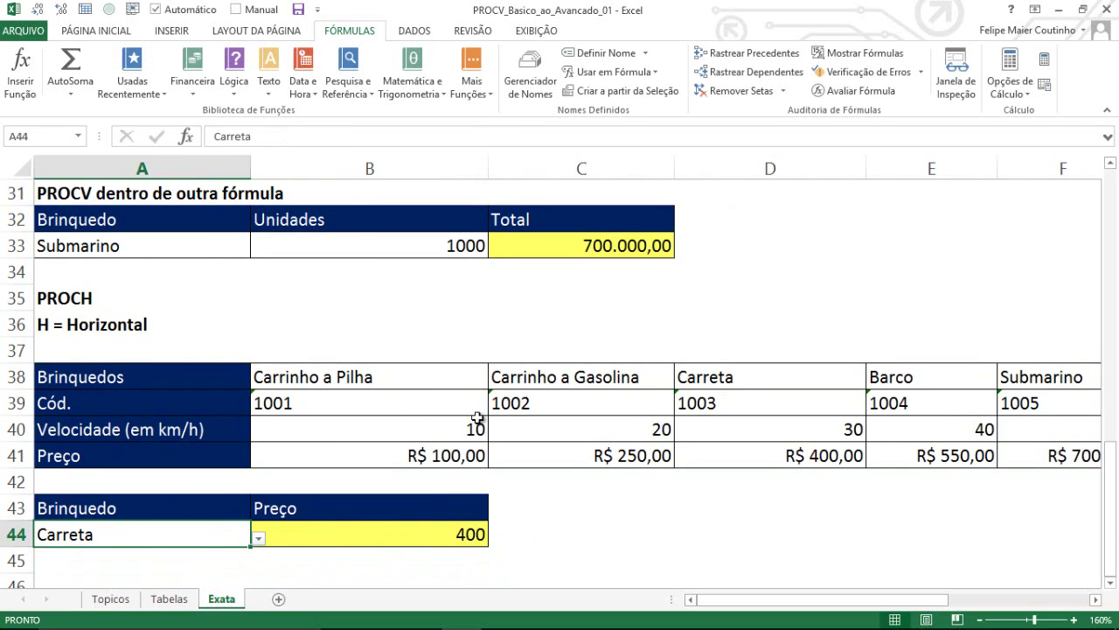
left_click_drag(735, 373, 741, 453)
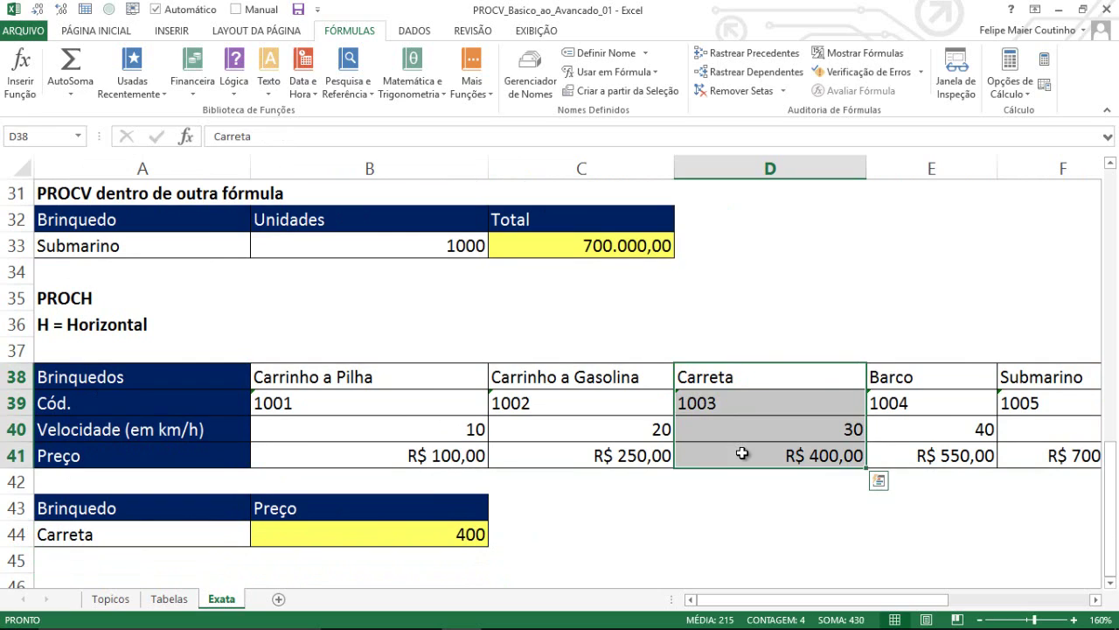